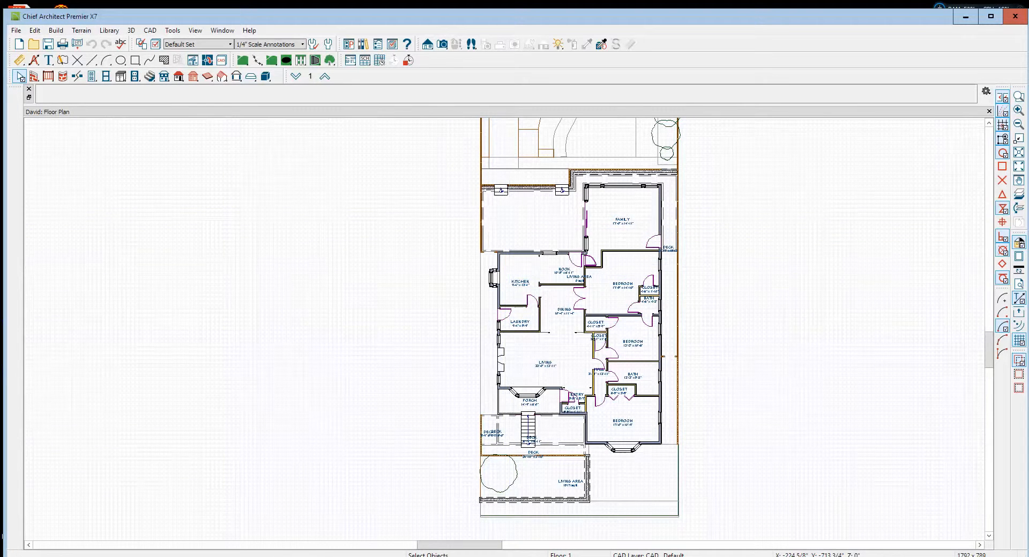
# Step: Open Cedar Roof.pdf from the Downloads folder to study the roof layout sketch, and return to the Chief Architect floor plan
pyautogui.click(258, 556)
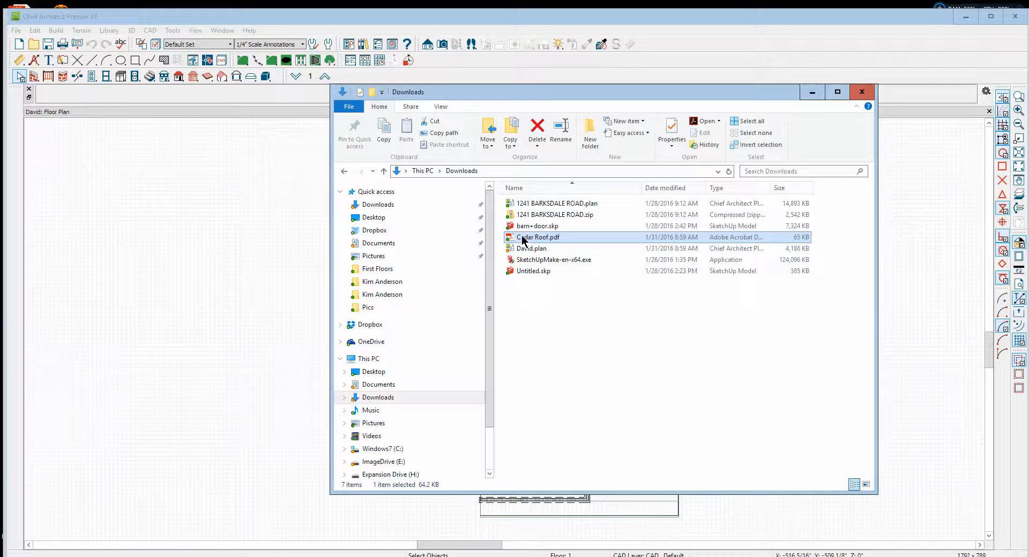
pyautogui.doubleClick(523, 238)
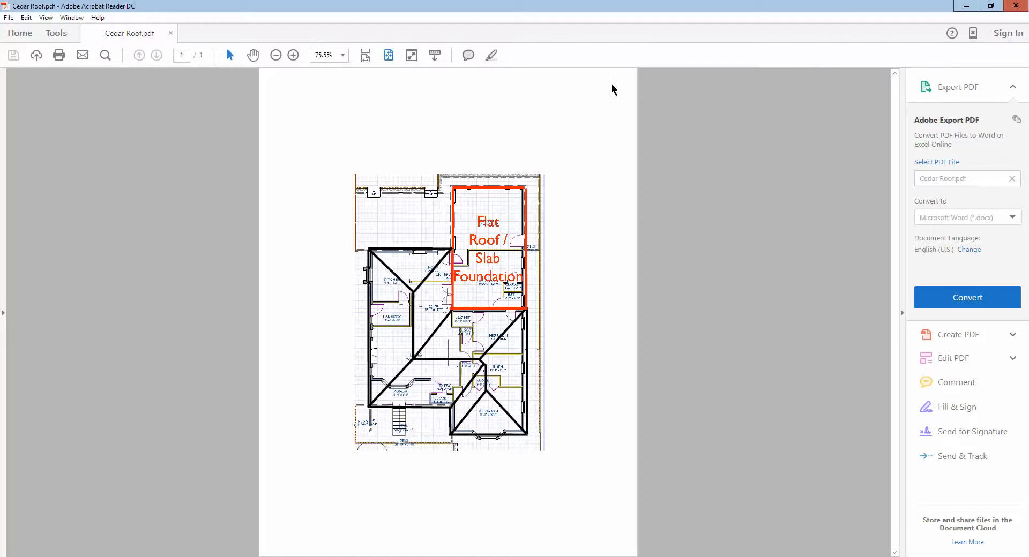
pyautogui.click(966, 5)
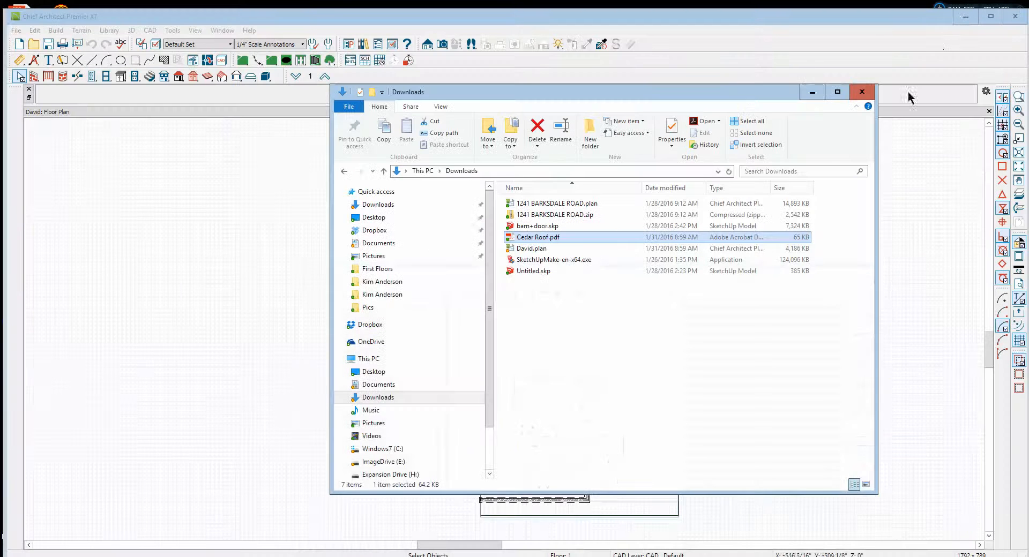
pyautogui.click(812, 92)
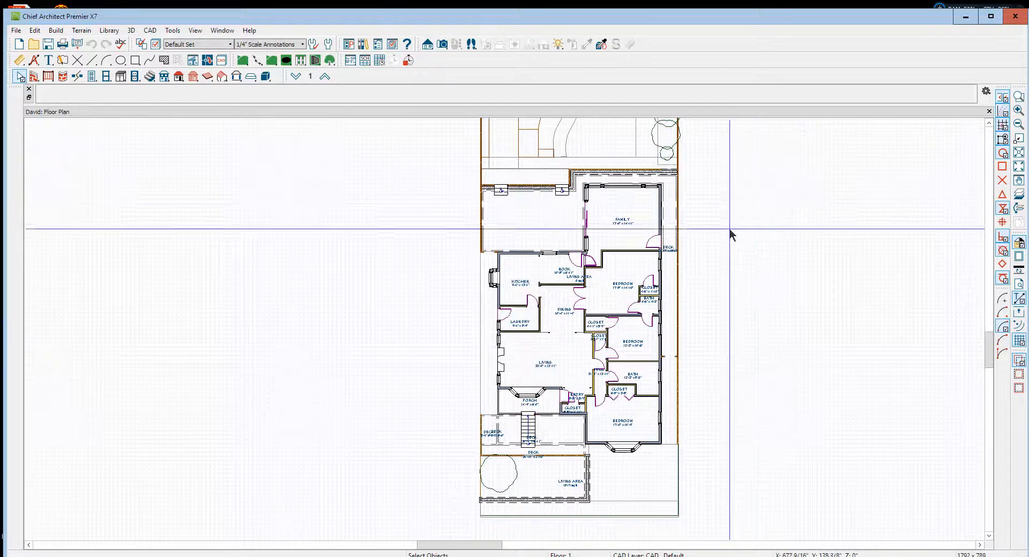
# Step: Check the Bay/Box Window Specification of the front bedroom's bay window and accept it without changes
pyautogui.scroll(-2, 733, 148)
pyautogui.scroll(3, 634, 421)
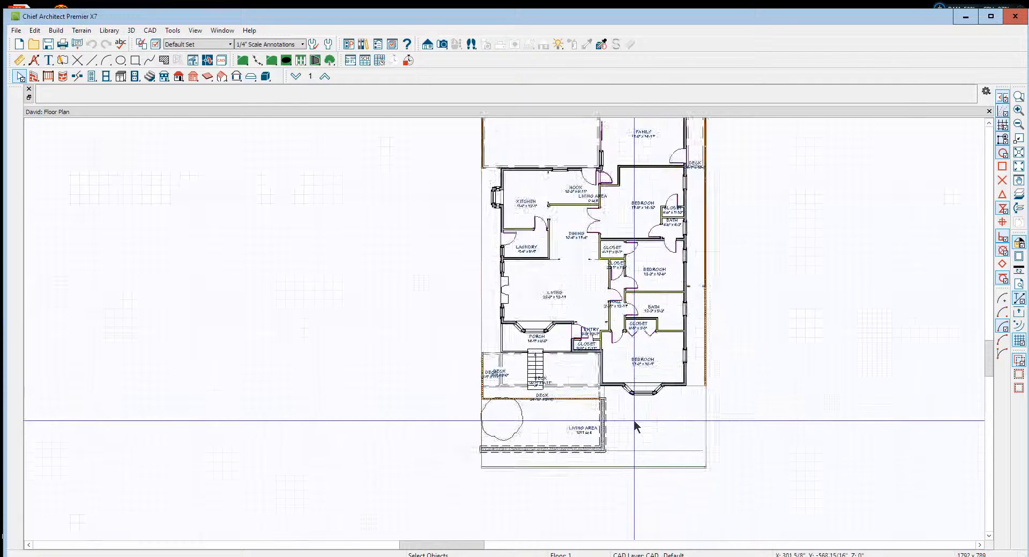
pyautogui.scroll(3, 633, 419)
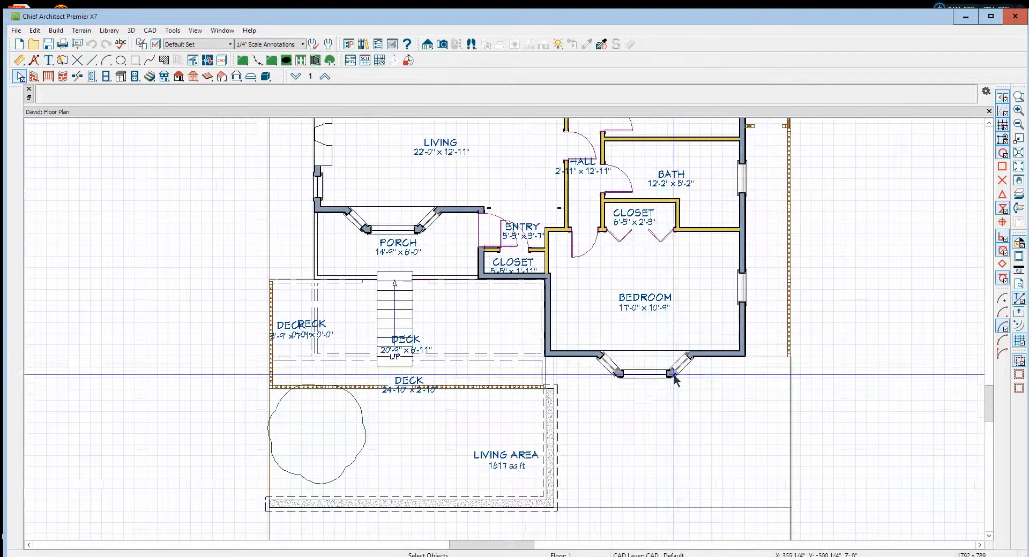
pyautogui.rightClick(673, 377)
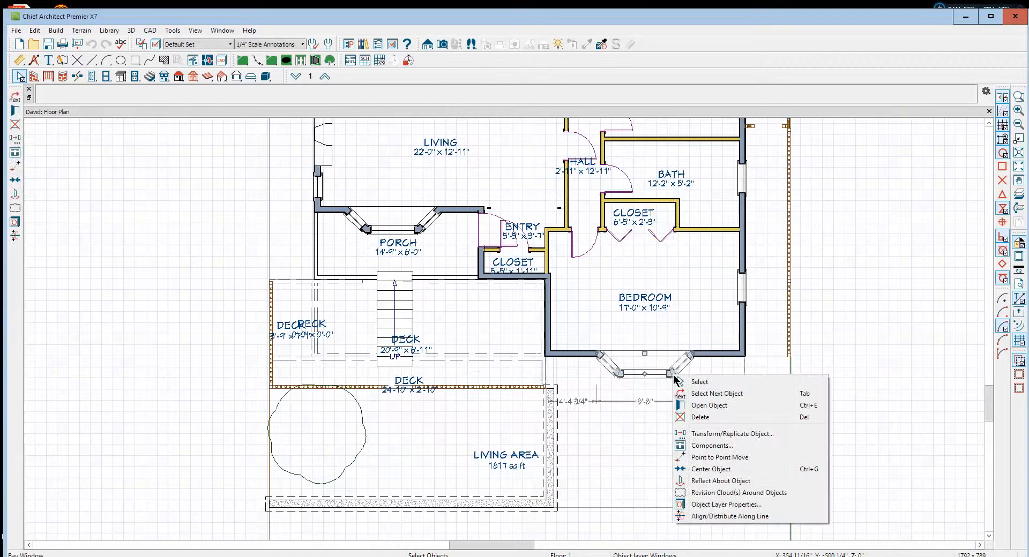
pyautogui.click(707, 406)
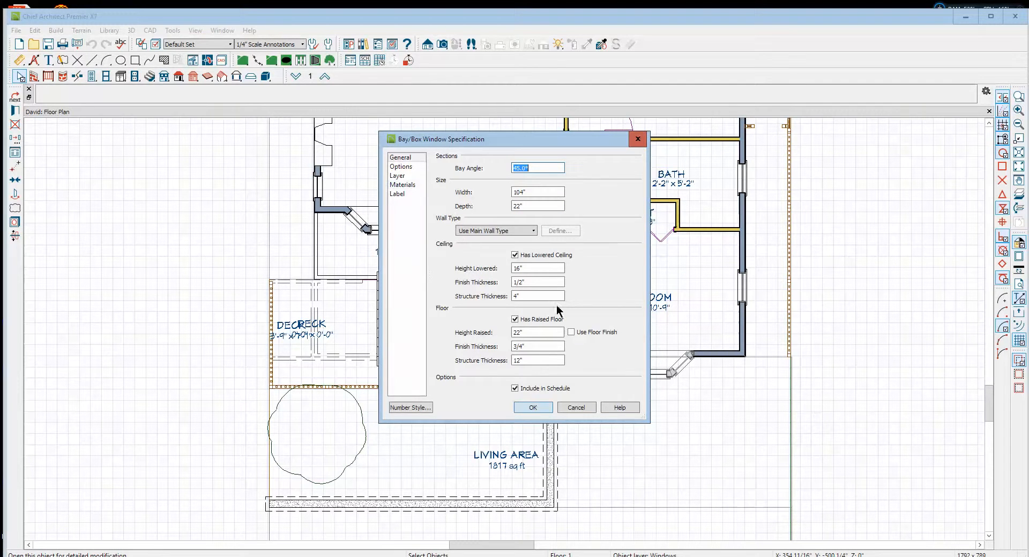
pyautogui.click(534, 408)
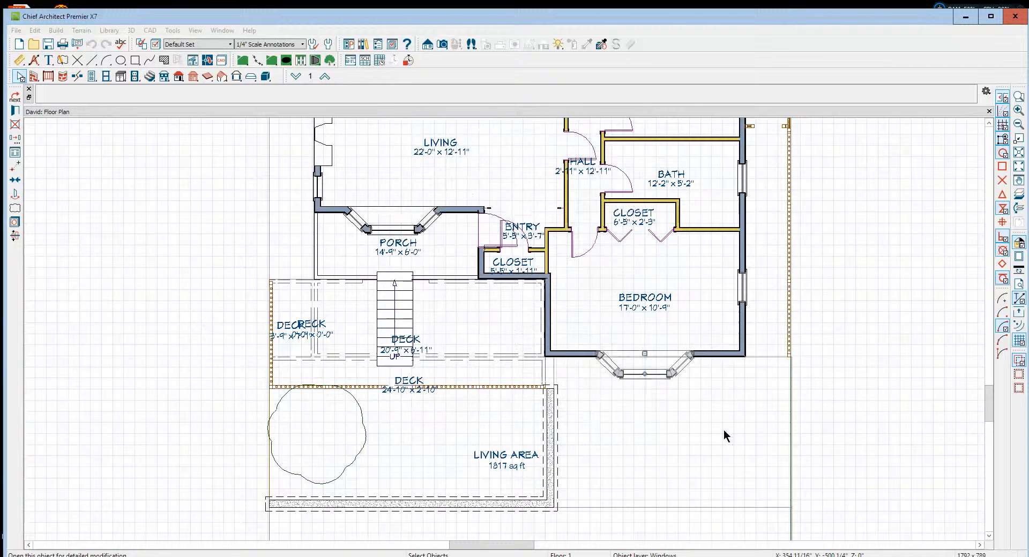
pyautogui.scroll(-4, 657, 229)
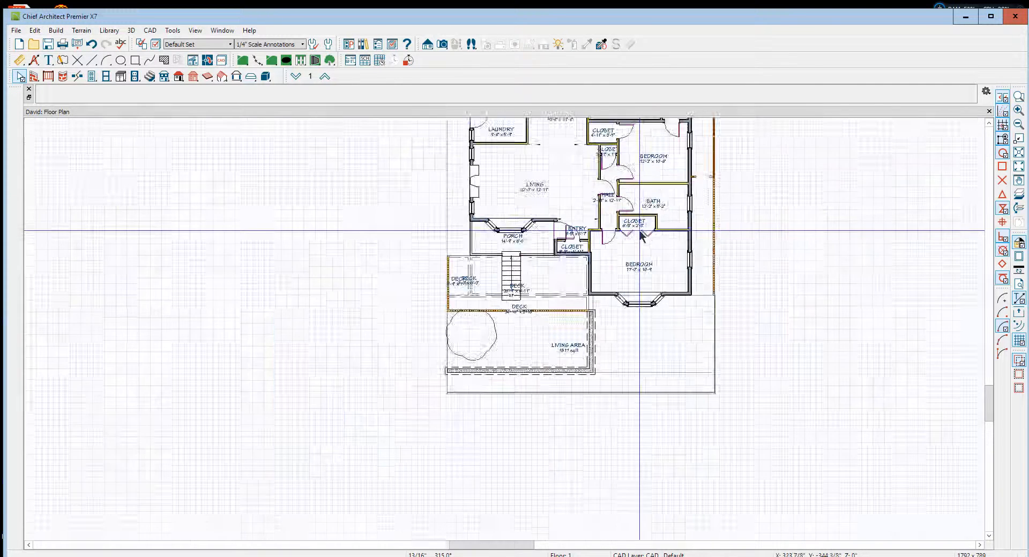
pyautogui.scroll(-1, 657, 230)
pyautogui.scroll(-1, 723, 184)
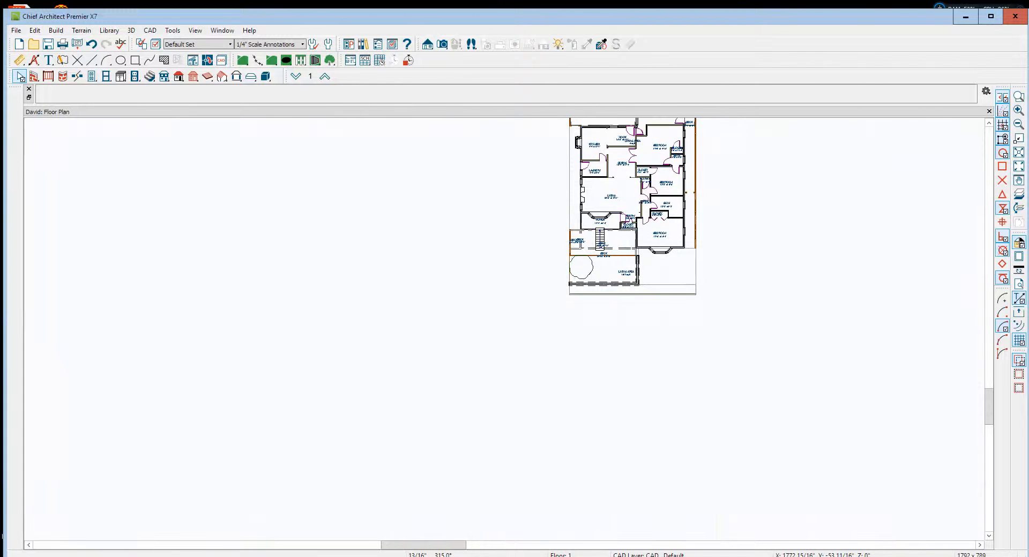
pyautogui.click(1019, 168)
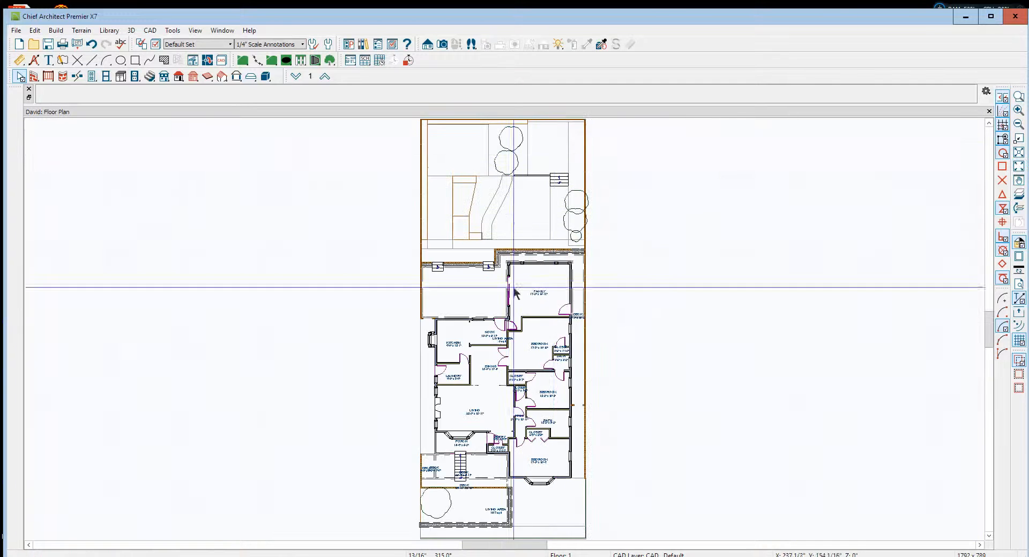
pyautogui.scroll(3, 496, 275)
pyautogui.scroll(1, 528, 258)
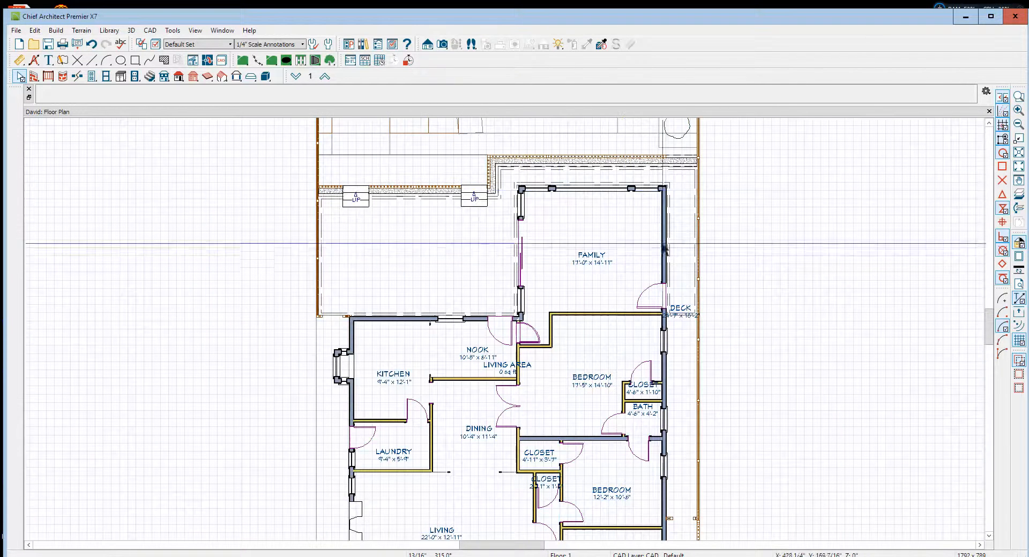
pyautogui.click(521, 220)
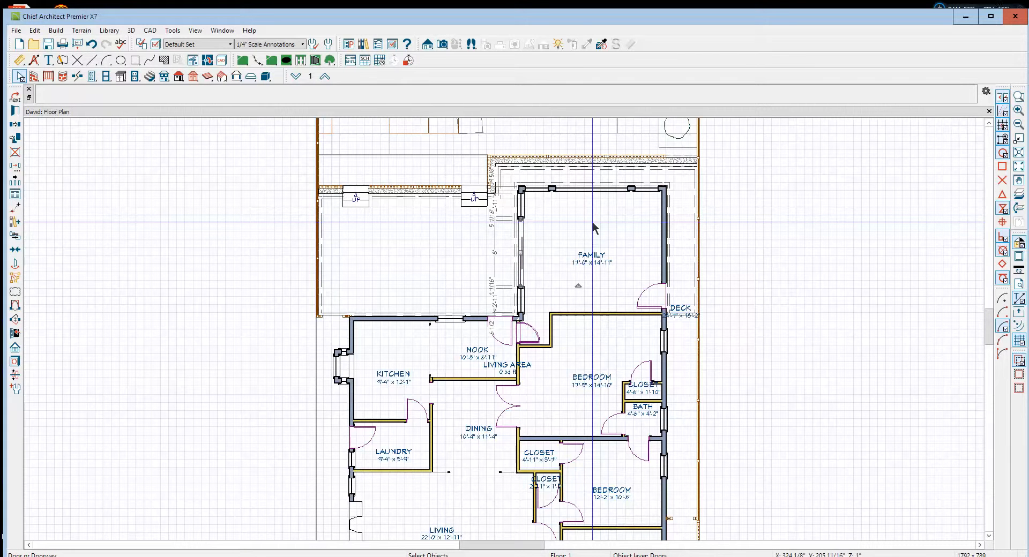
pyautogui.press('Tab')
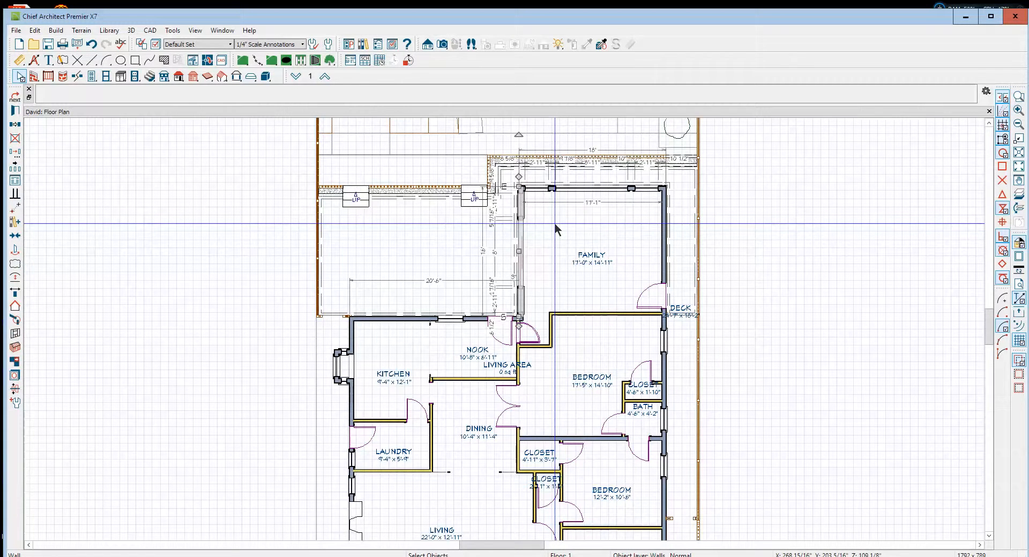
pyautogui.keyDown('shift'); pyautogui.click(557, 189); pyautogui.keyUp('shift')
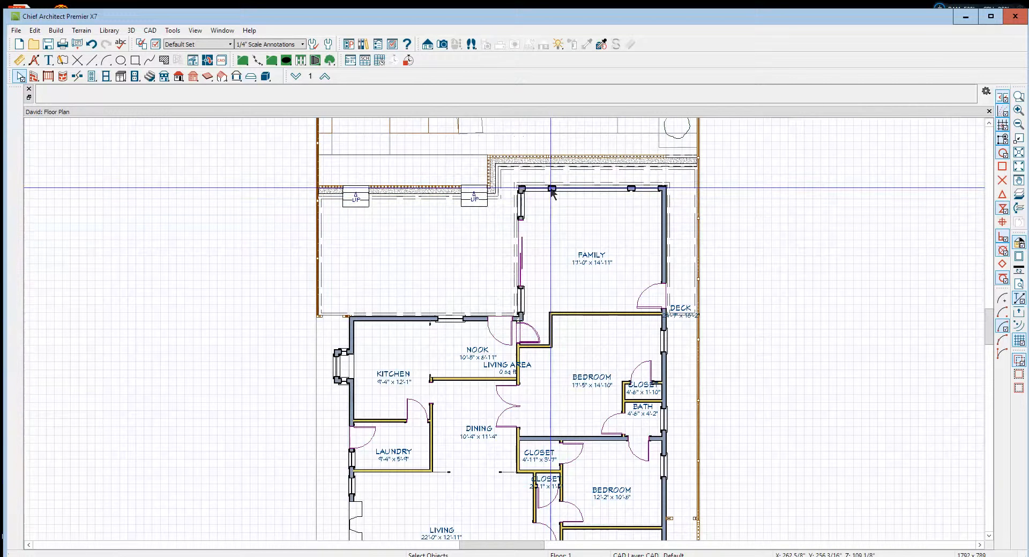
pyautogui.keyDown('shift'); pyautogui.click(663, 248); pyautogui.keyUp('shift')
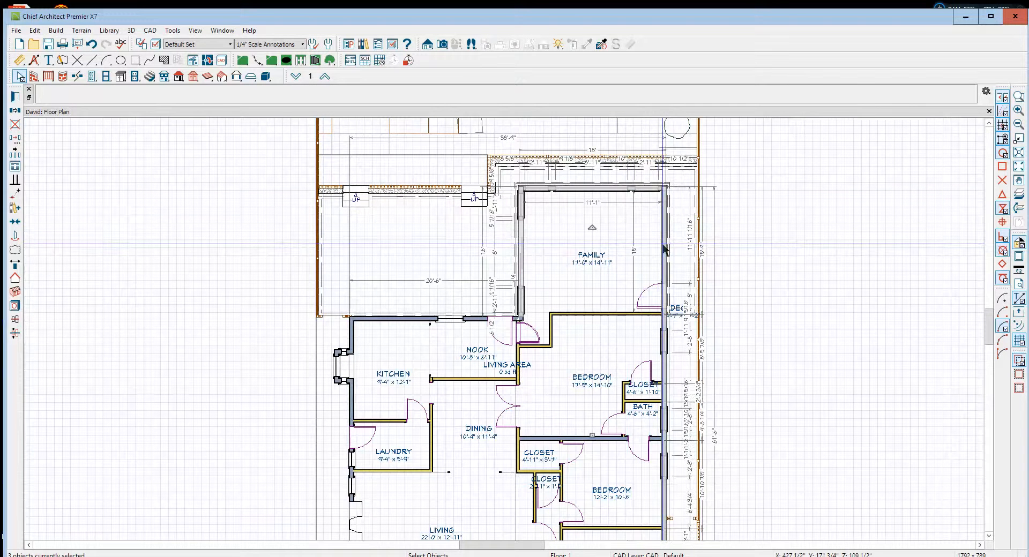
pyautogui.click(768, 368)
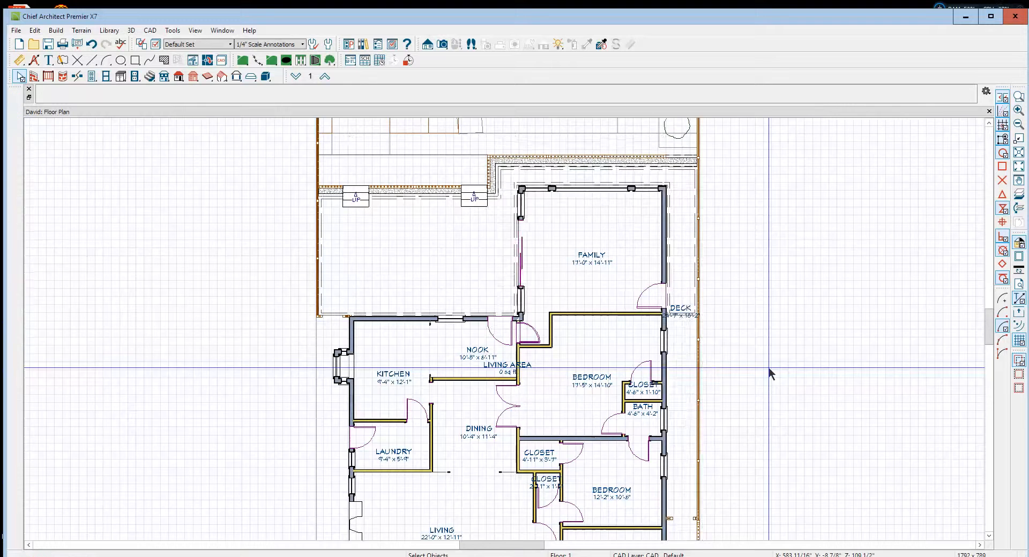
# Step: Recheck the flat roof area's extent in Cedar Roof.pdf and return to the Chief Architect floor plan
pyautogui.scroll(-3, 758, 337)
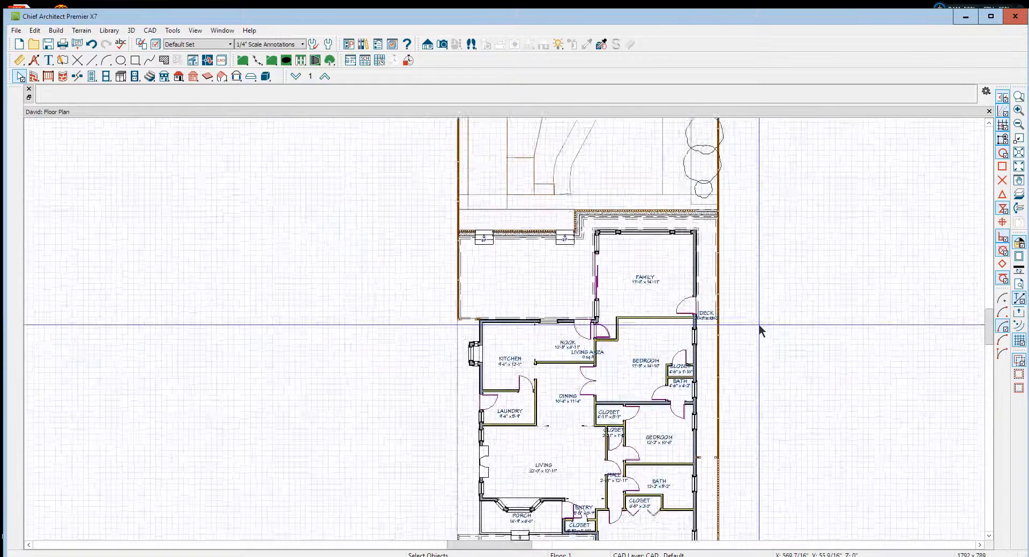
pyautogui.scroll(-1, 757, 323)
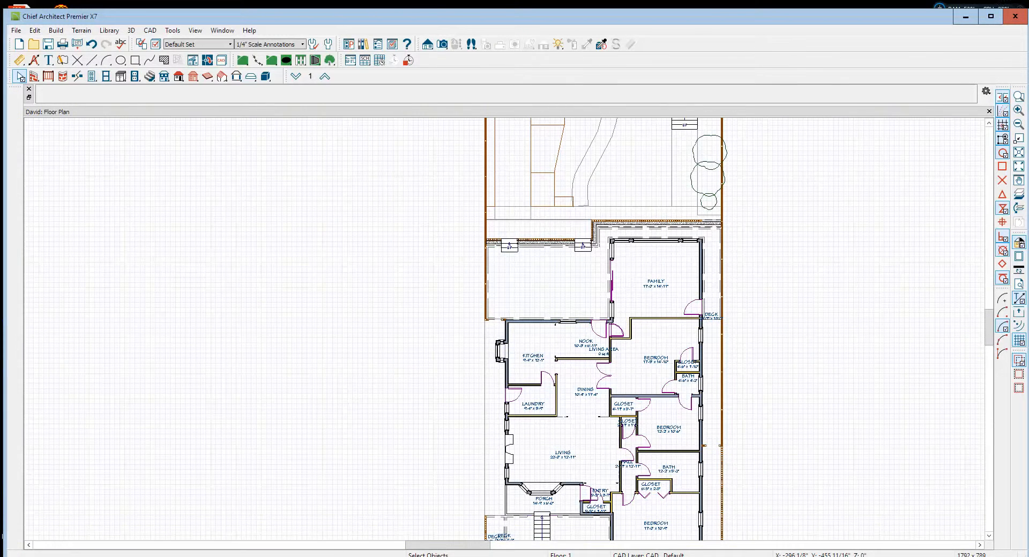
pyautogui.click(369, 556)
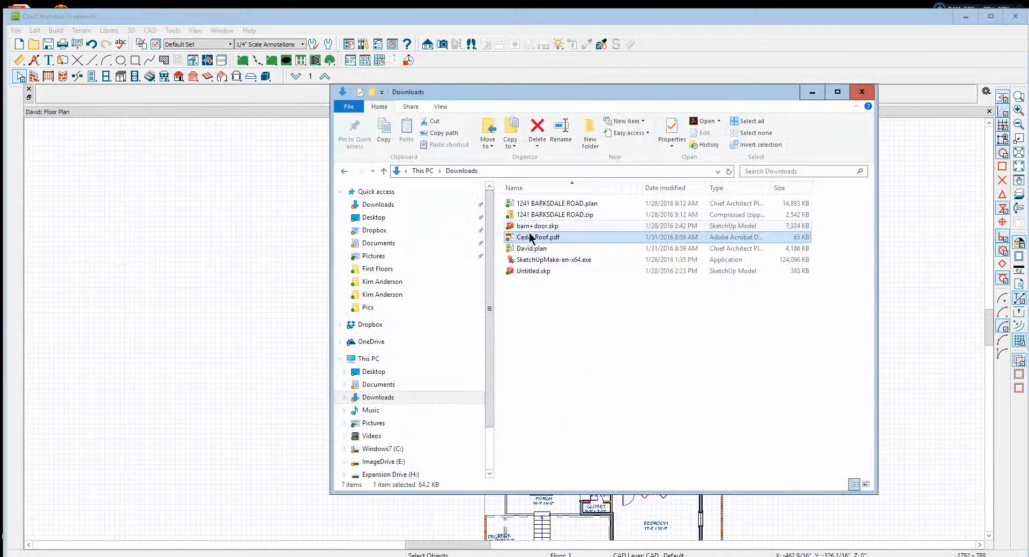
pyautogui.doubleClick(535, 238)
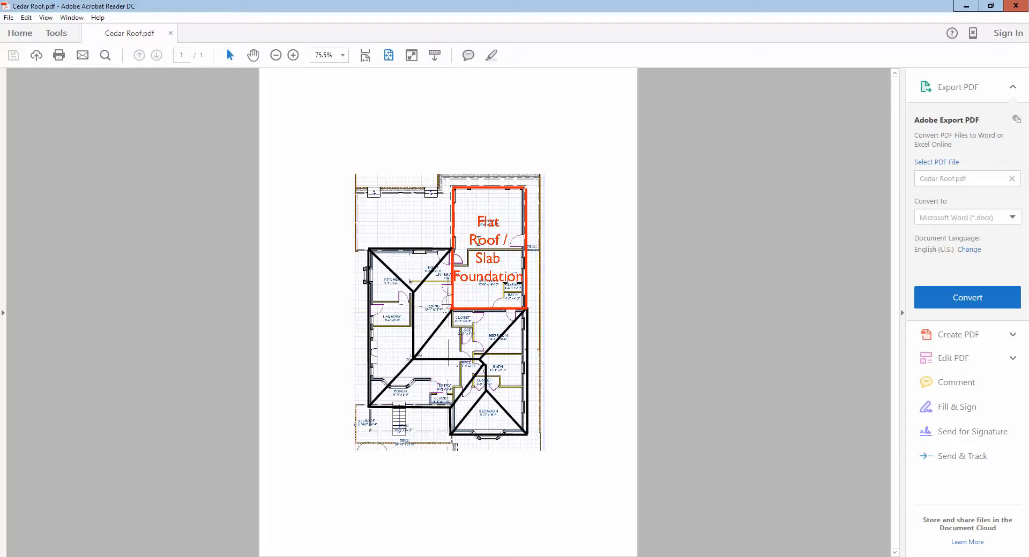
pyautogui.click(965, 7)
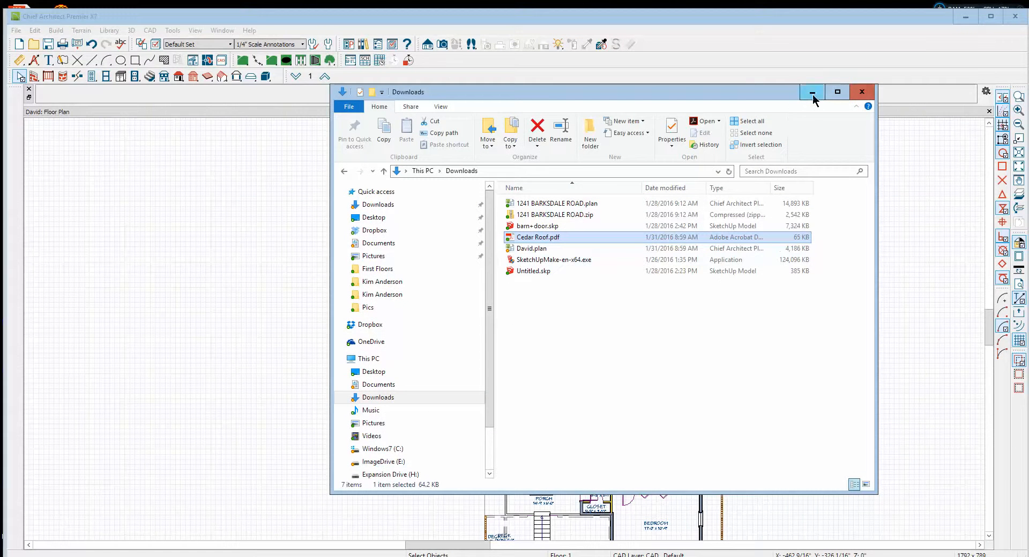
pyautogui.click(813, 97)
# Step: Break the long exterior wall on the side deck side where the wall between the rear and middle bedrooms meets it
pyautogui.scroll(3, 614, 162)
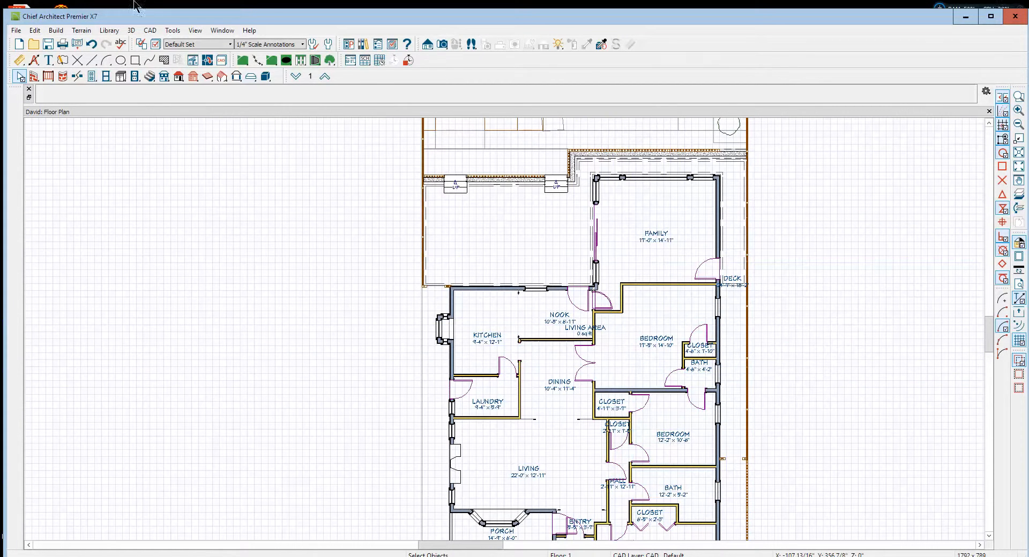
pyautogui.click(77, 77)
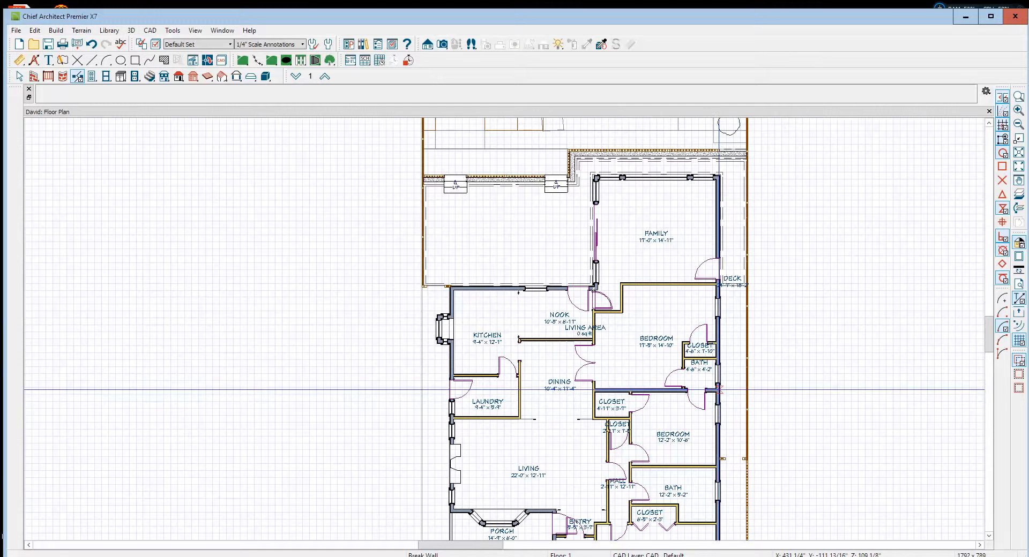
pyautogui.click(719, 390)
pyautogui.press('space')
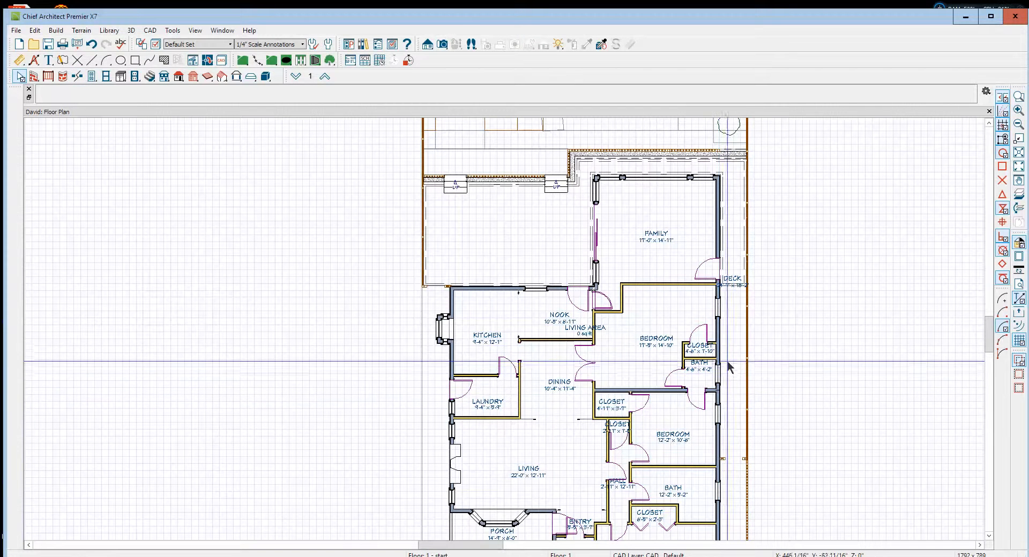
# Step: Set the roof pitch of the three exterior walls around the family room and rear bedroom section to 1/16 in 12
pyautogui.click(722, 350)
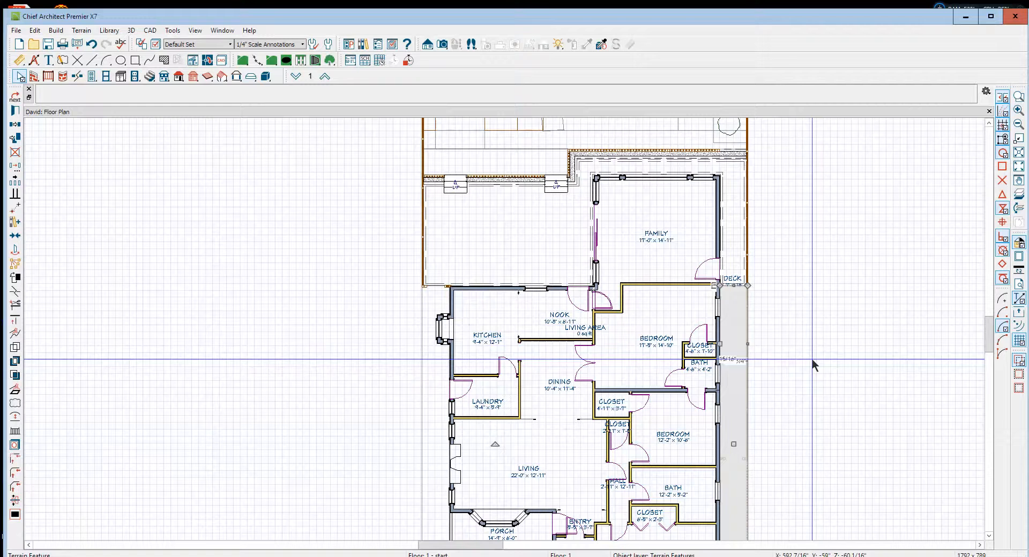
pyautogui.click(719, 332)
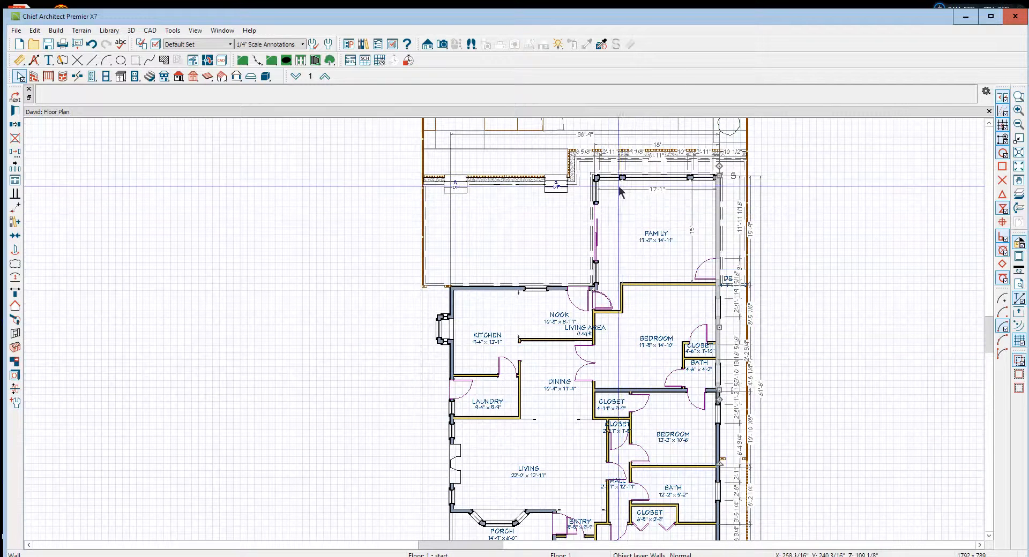
pyautogui.click(634, 236)
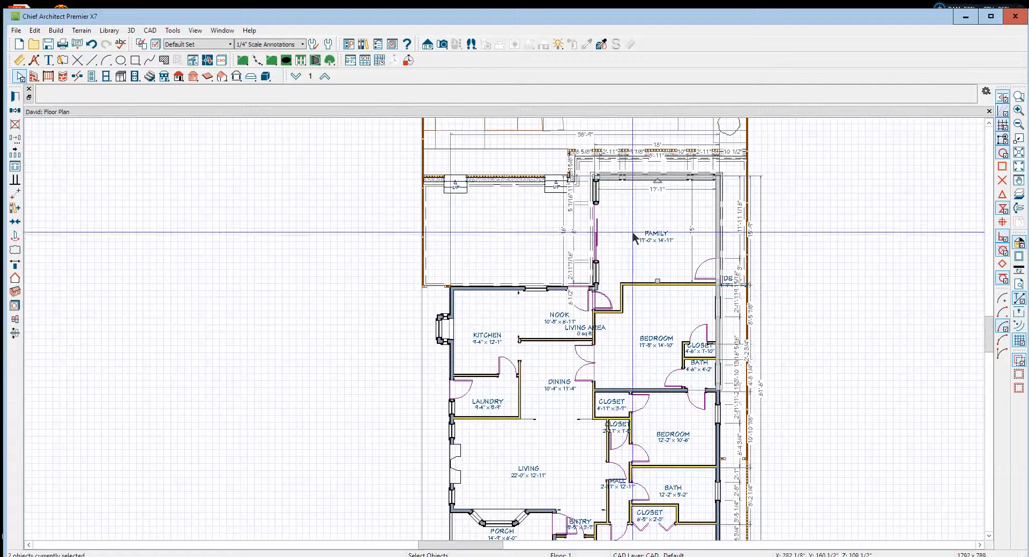
pyautogui.keyDown('shift'); pyautogui.click(597, 205); pyautogui.keyUp('shift')
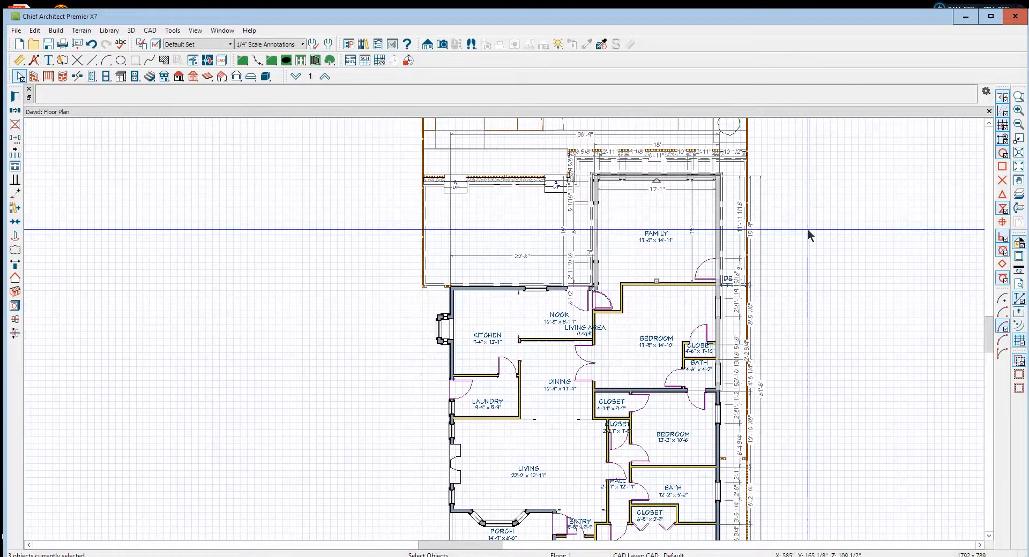
pyautogui.click(15, 96)
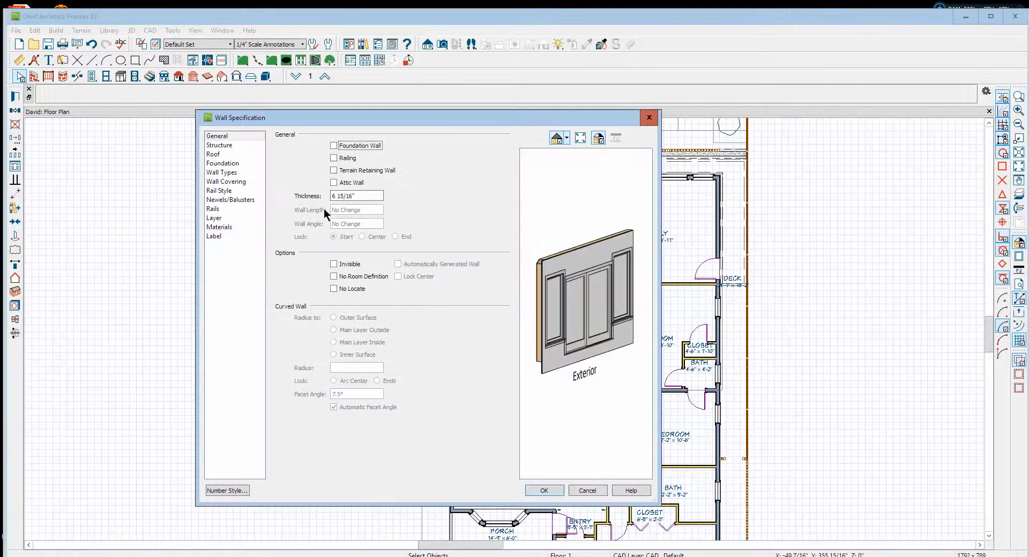
pyautogui.click(213, 154)
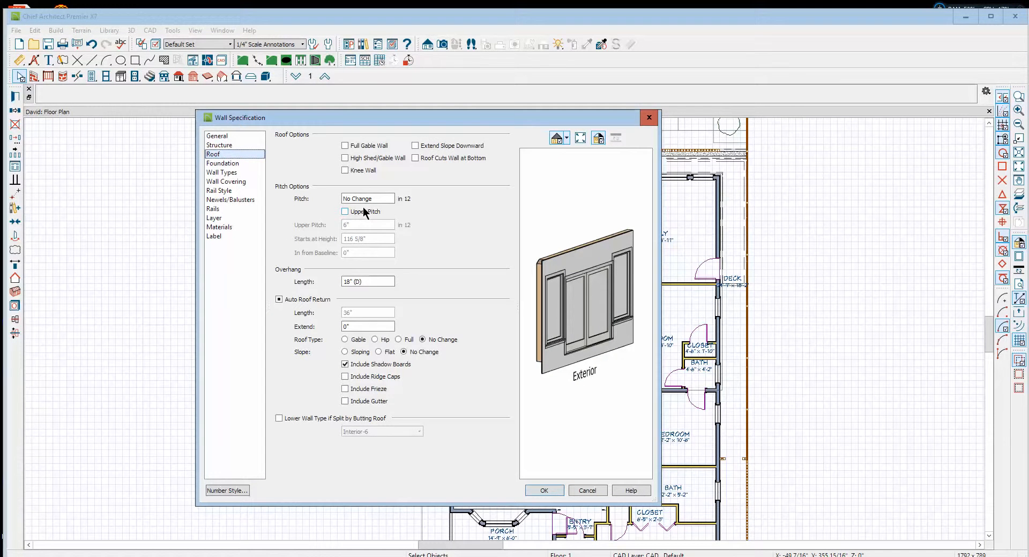
pyautogui.moveTo(382, 200); pyautogui.dragTo(332, 194)
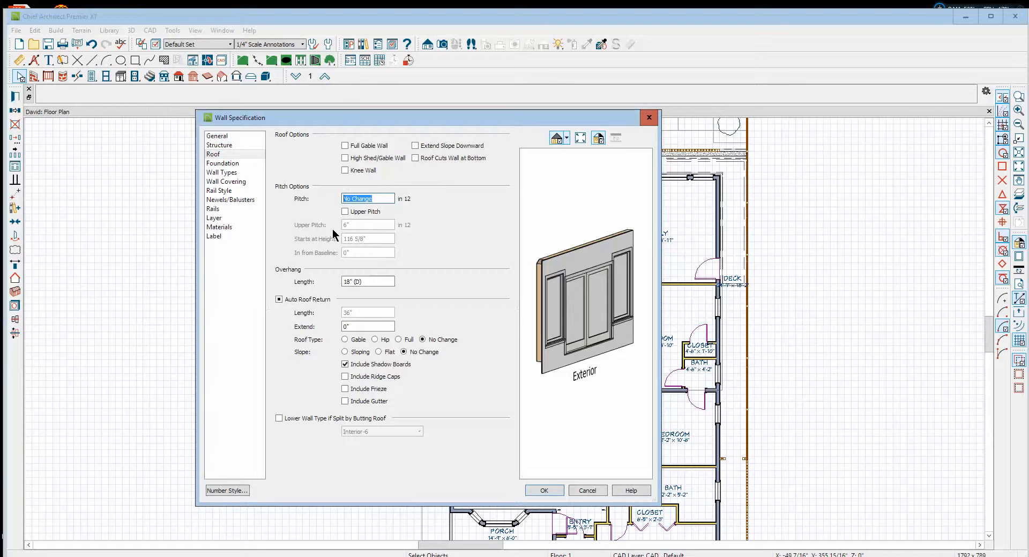
pyautogui.write('1/16')
pyautogui.click(544, 491)
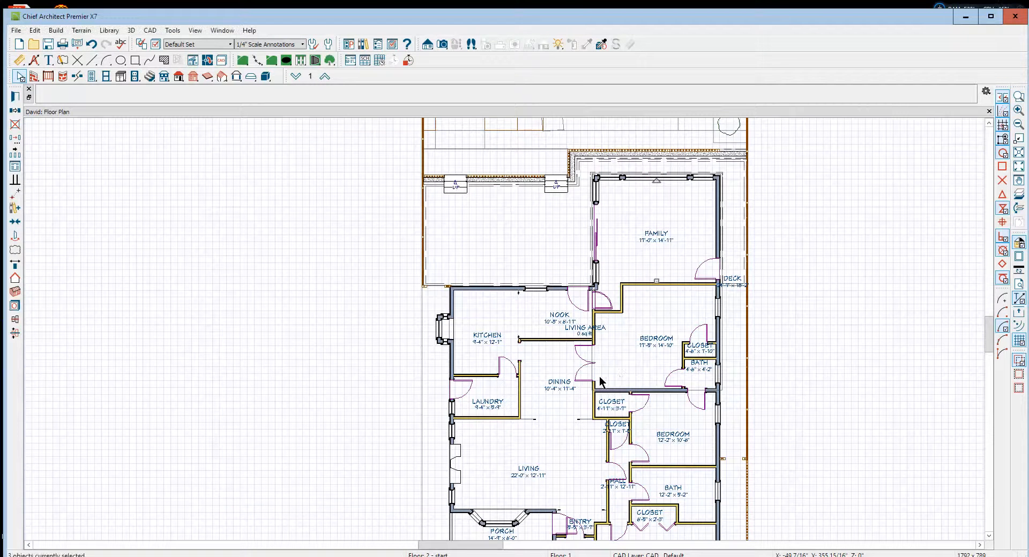
# Step: Break the wall between the dining room and rear bedroom where the rear bedroom's front wall meets it
pyautogui.click(595, 349)
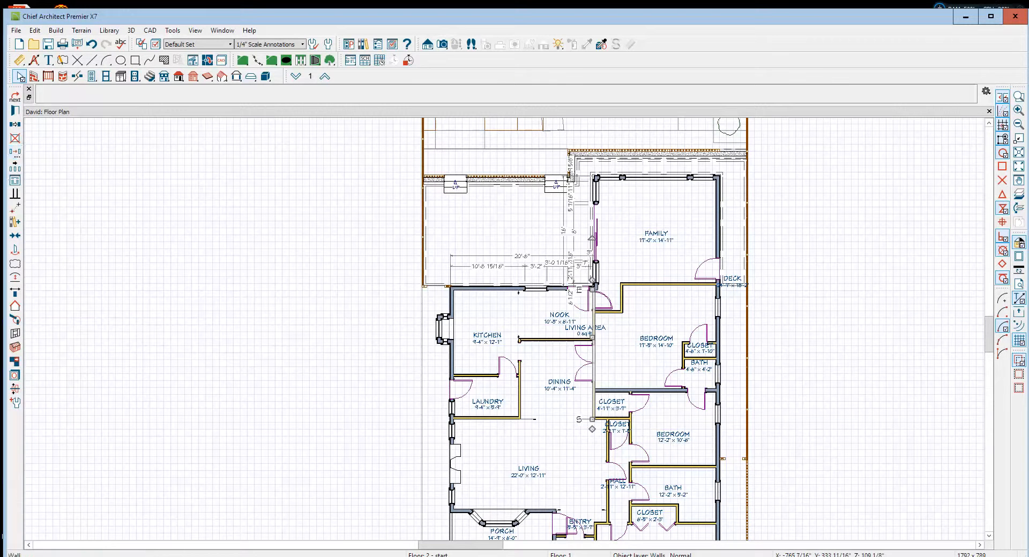
pyautogui.click(77, 76)
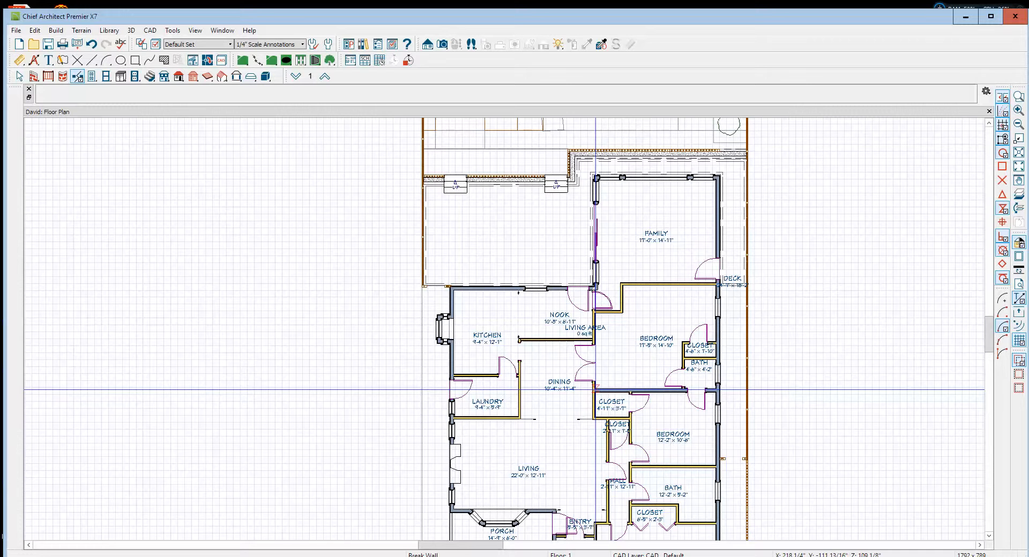
pyautogui.press('space')
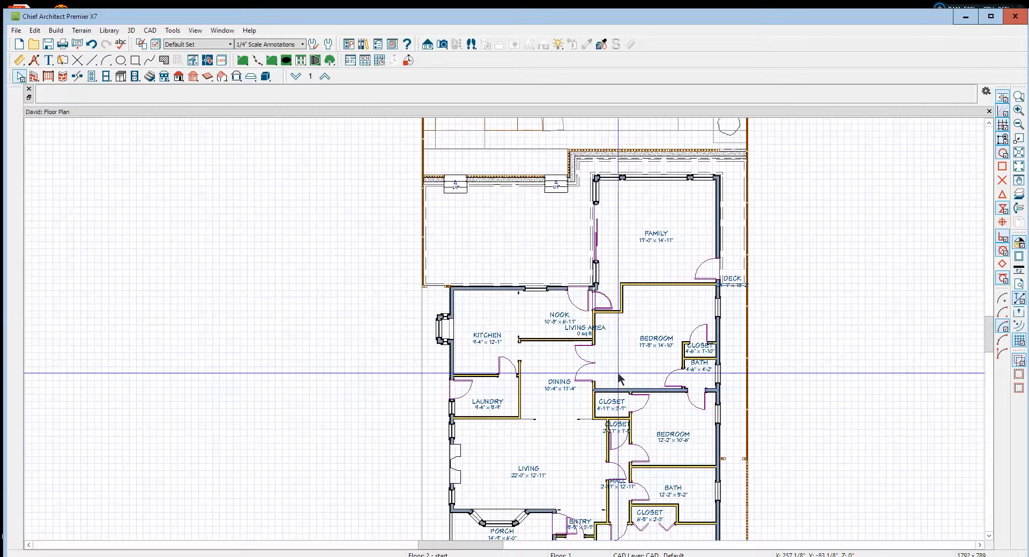
# Step: Set the roof pitch of the wall segment separating the nook and dining room from the rear bedroom to 1/4 in 12
pyautogui.click(595, 343)
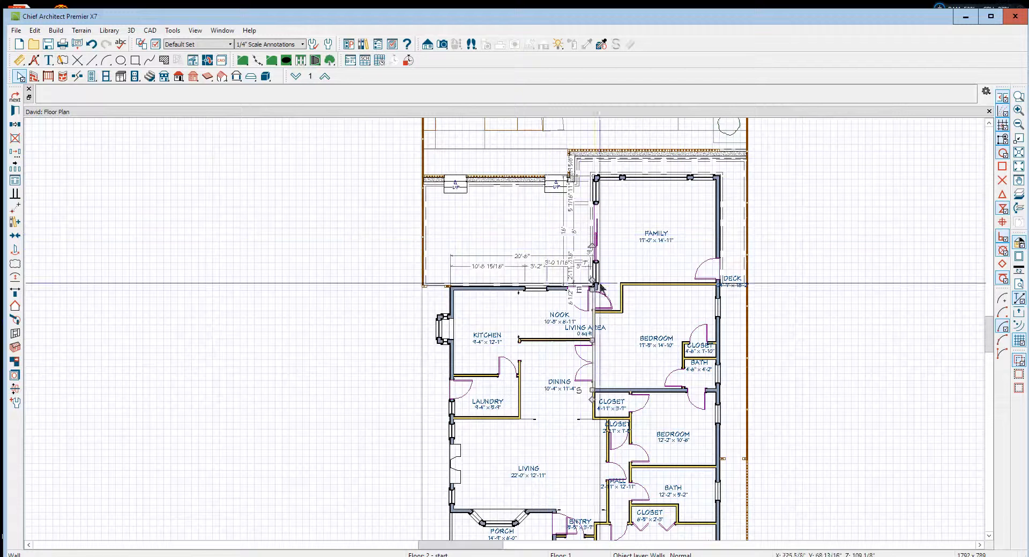
pyautogui.click(15, 111)
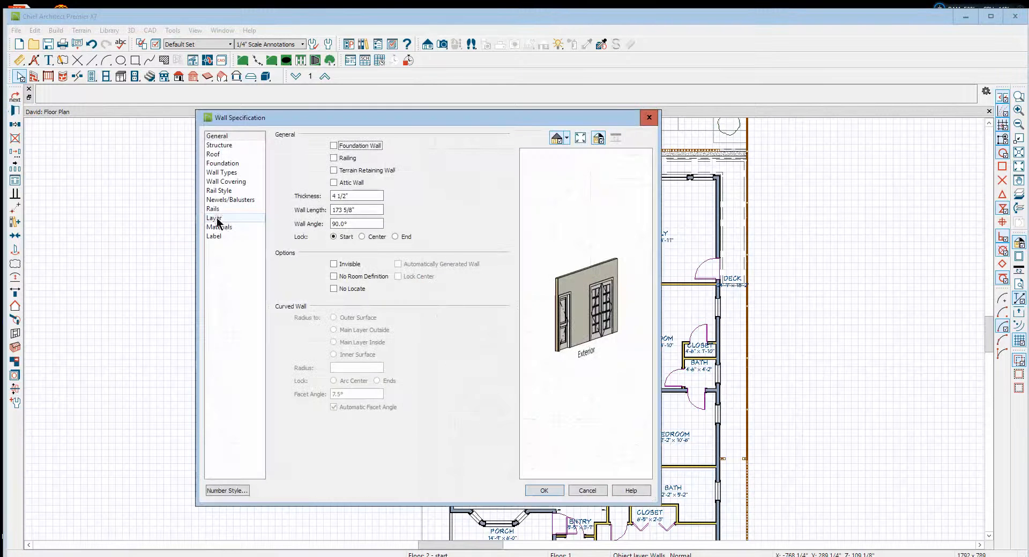
pyautogui.click(230, 155)
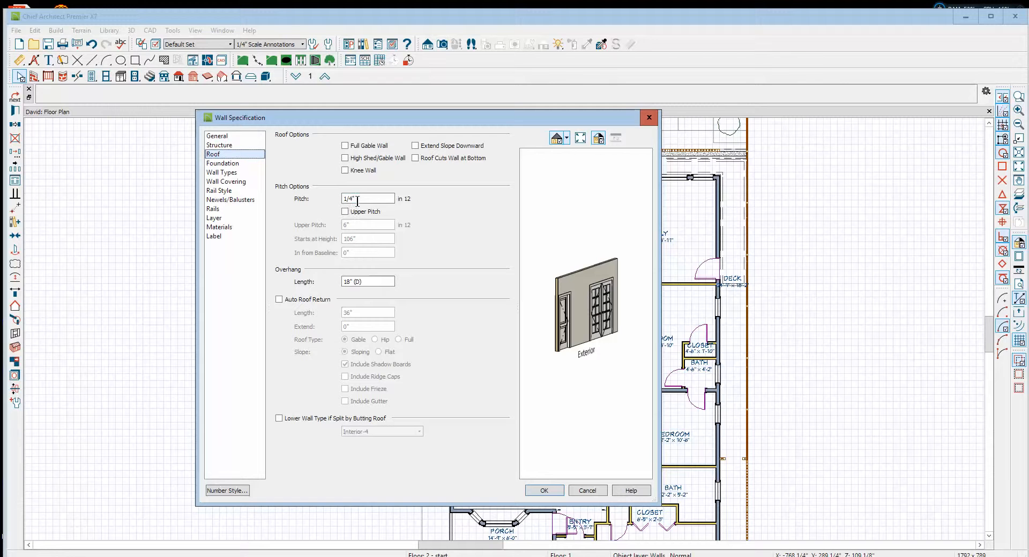
pyautogui.moveTo(350, 197); pyautogui.dragTo(384, 193)
pyautogui.write('1')
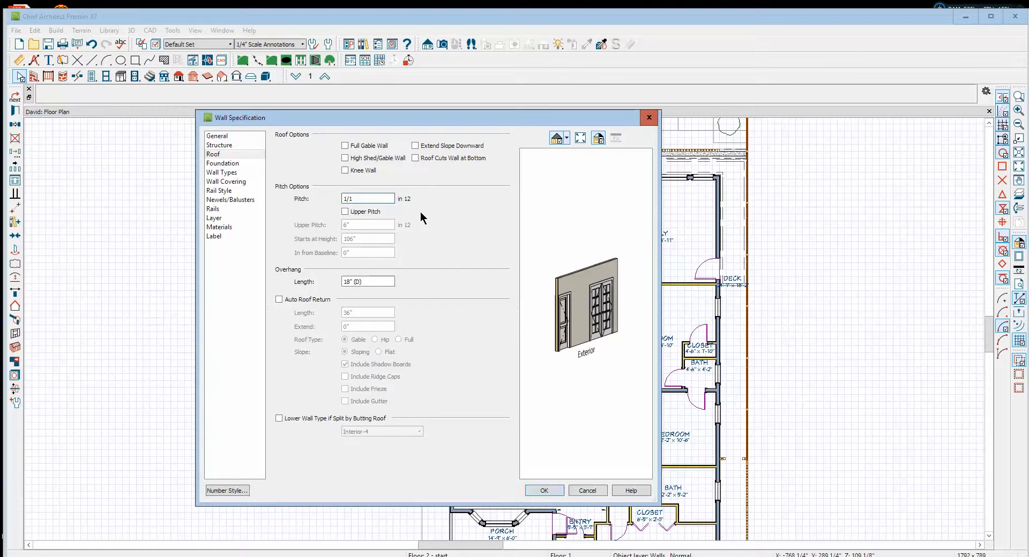
pyautogui.write('06')
pyautogui.press('Tab')
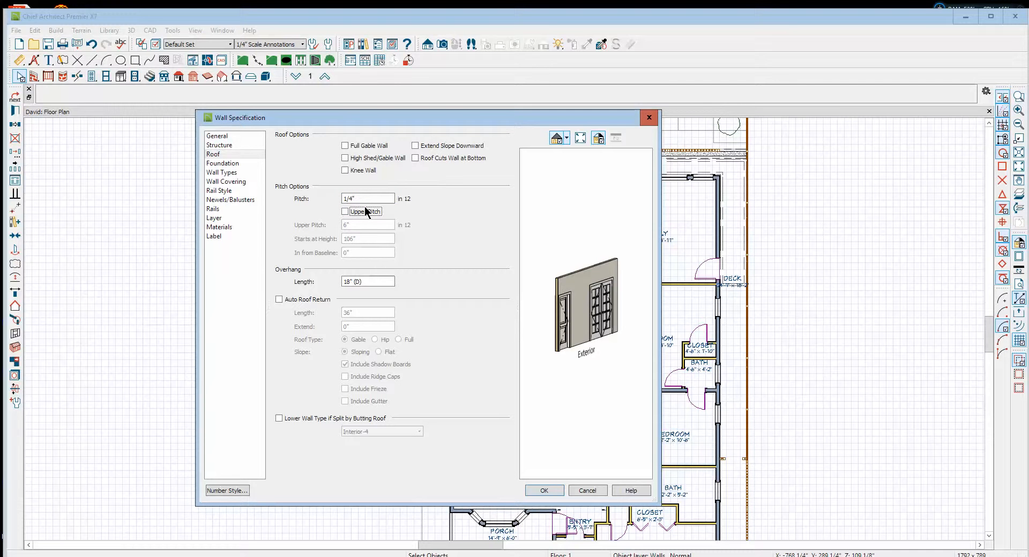
pyautogui.click(544, 490)
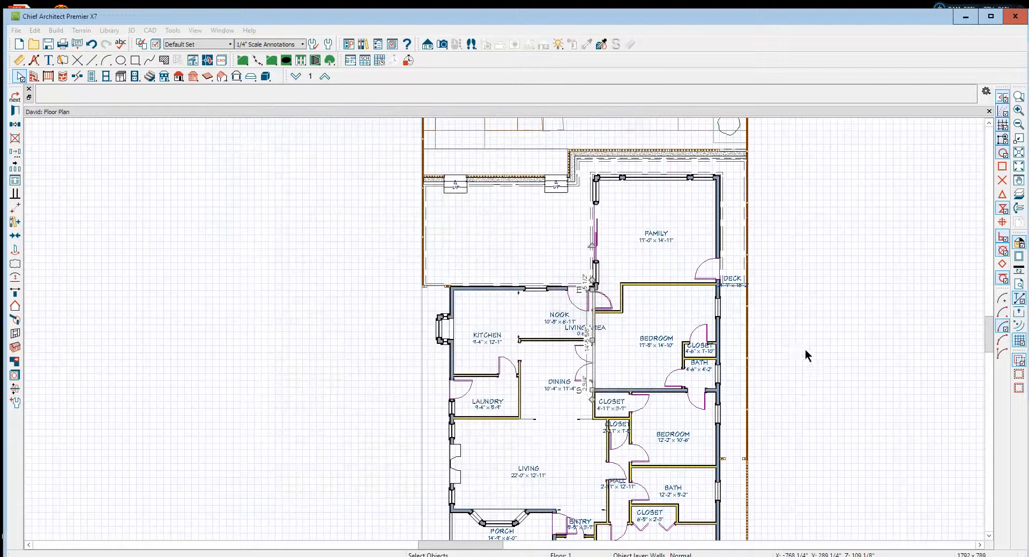
# Step: Build the roof with Auto Rebuild Roofs on and an 8 in 12 pitch, and turn on the Roof Planes layer display
pyautogui.scroll(-2, 801, 308)
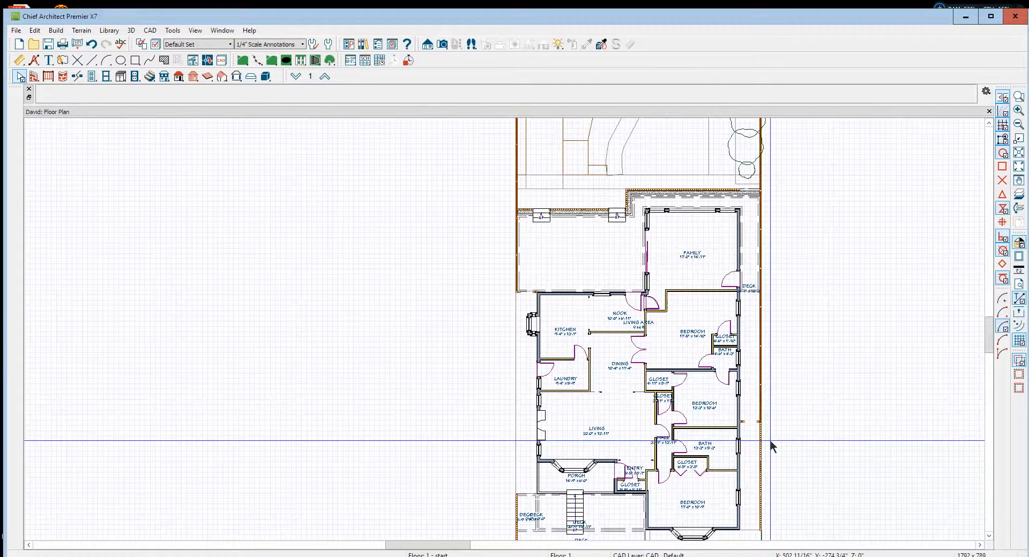
pyautogui.click(179, 76)
pyautogui.click(57, 92)
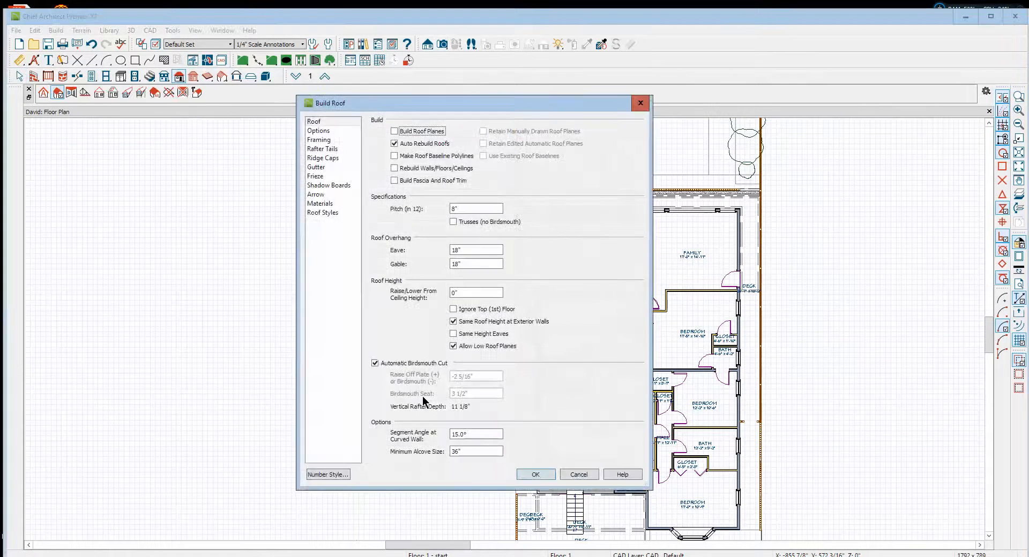
pyautogui.click(461, 209)
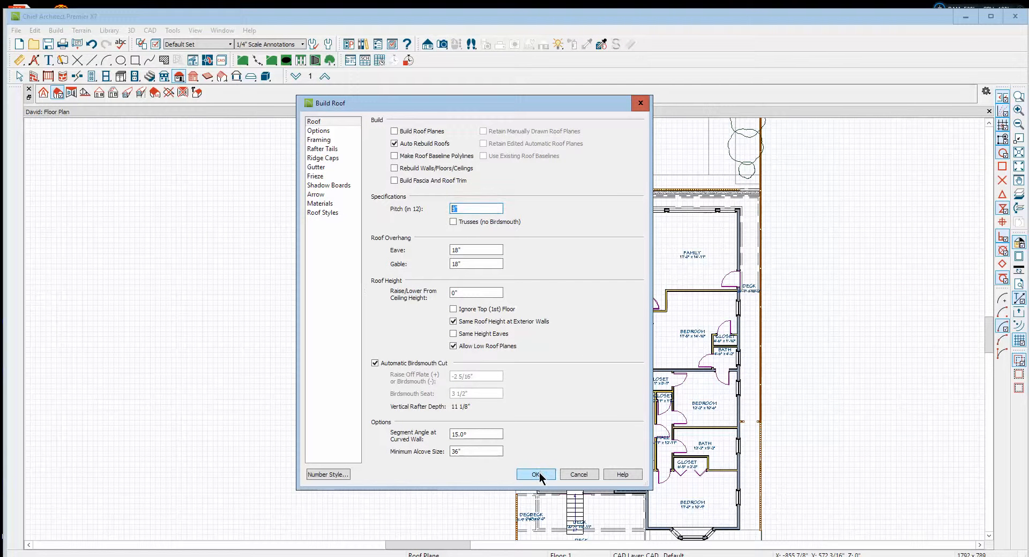
pyautogui.click(535, 475)
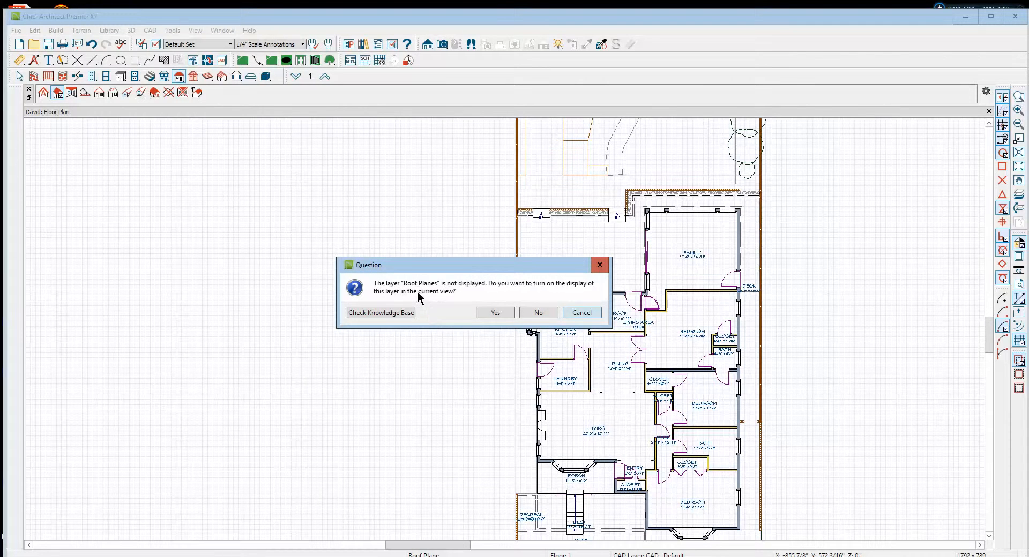
pyautogui.click(494, 313)
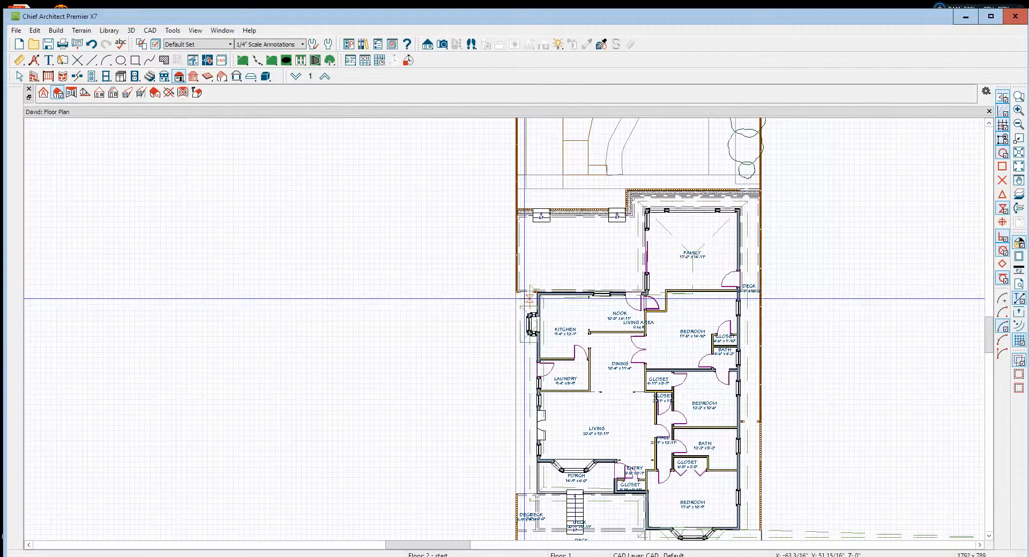
# Step: Examine the generated roof around the front bedroom in plan and from several sides in a full perspective overview
pyautogui.scroll(-2, 529, 298)
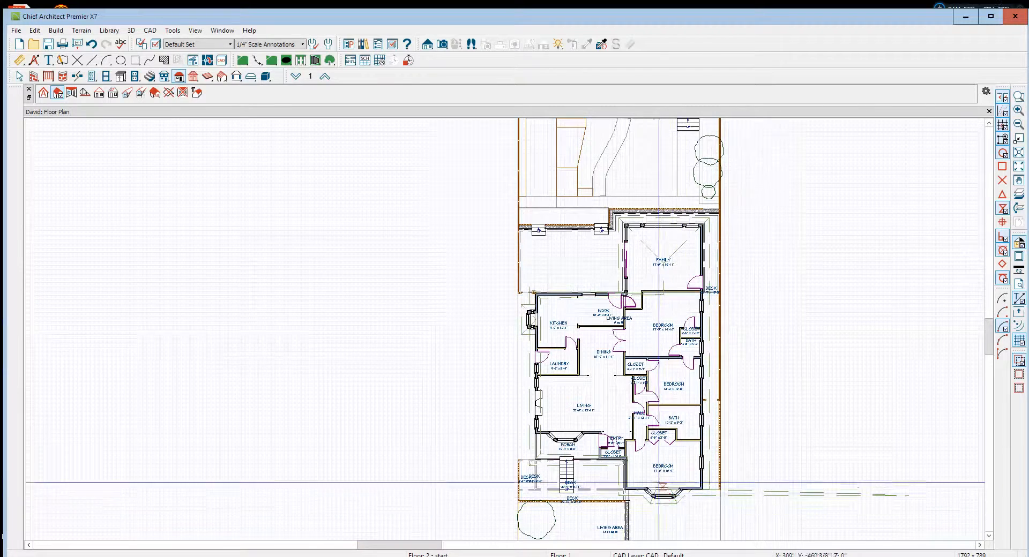
pyautogui.scroll(5, 658, 482)
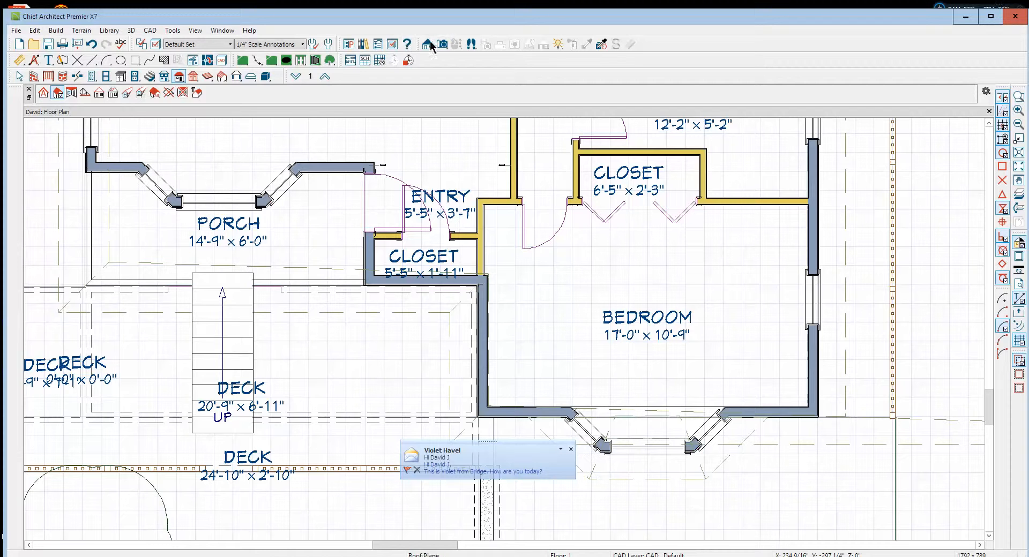
pyautogui.click(442, 44)
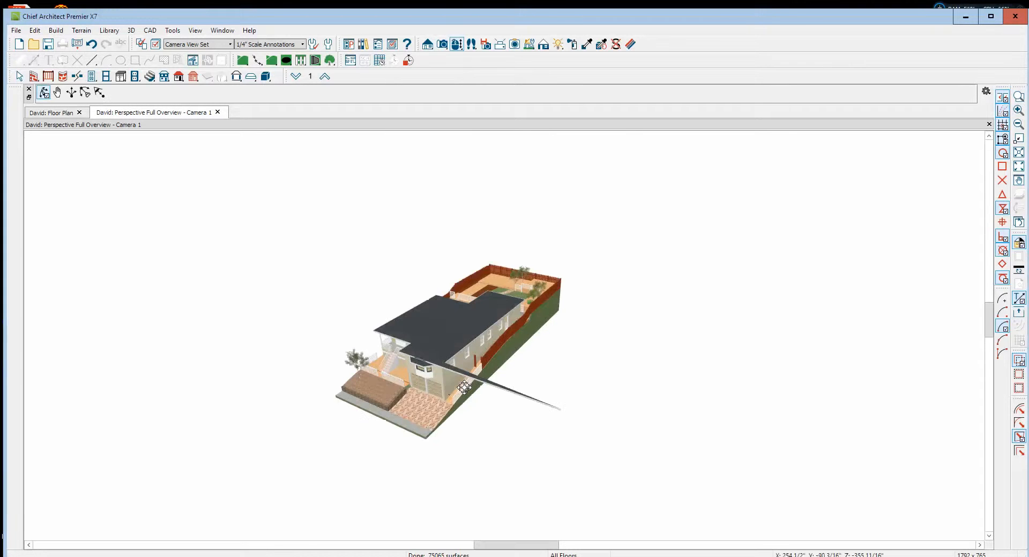
pyautogui.moveTo(463, 386); pyautogui.dragTo(464, 379)
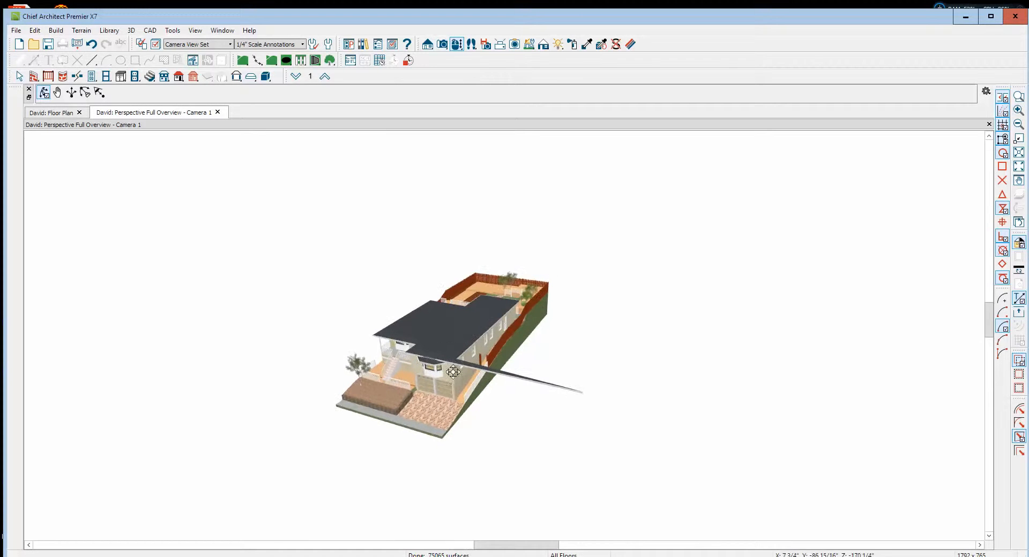
pyautogui.scroll(6, 457, 384)
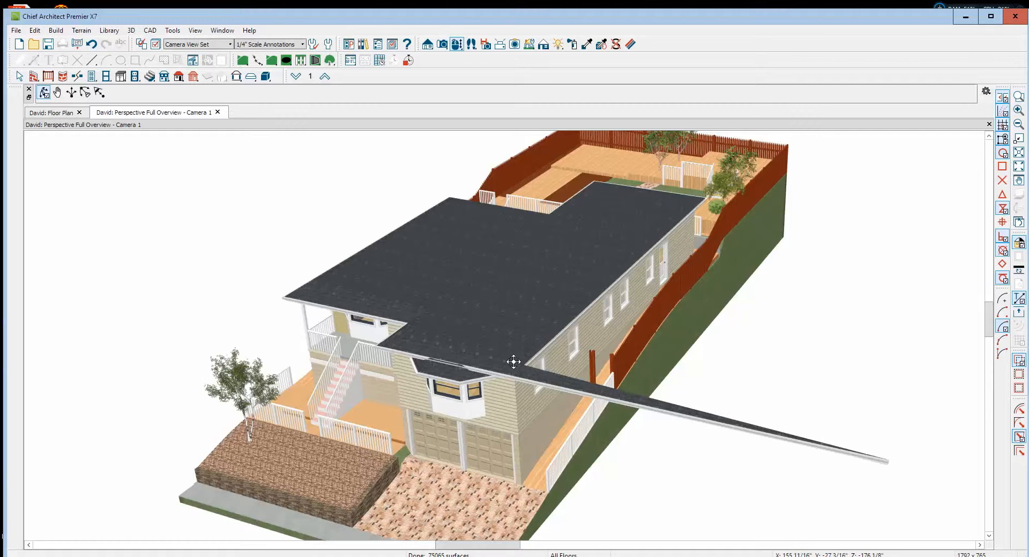
pyautogui.scroll(-3, 500, 327)
pyautogui.moveTo(492, 339); pyautogui.dragTo(626, 442)
pyautogui.press('space')
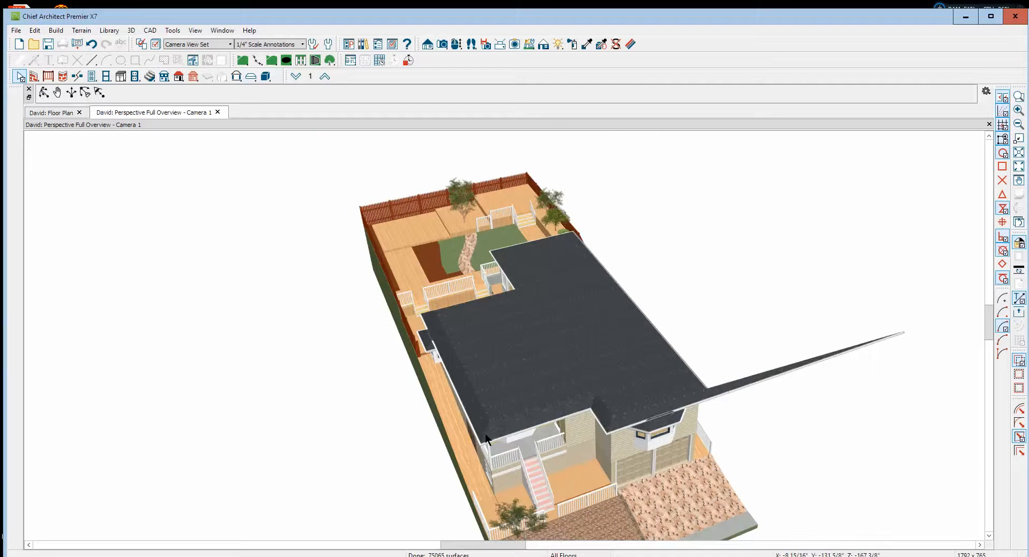
# Step: Check the specification of the roof plane over the porch and the extent of the kitchen side plane, and close the overview
pyautogui.scroll(5, 531, 423)
pyautogui.click(533, 415)
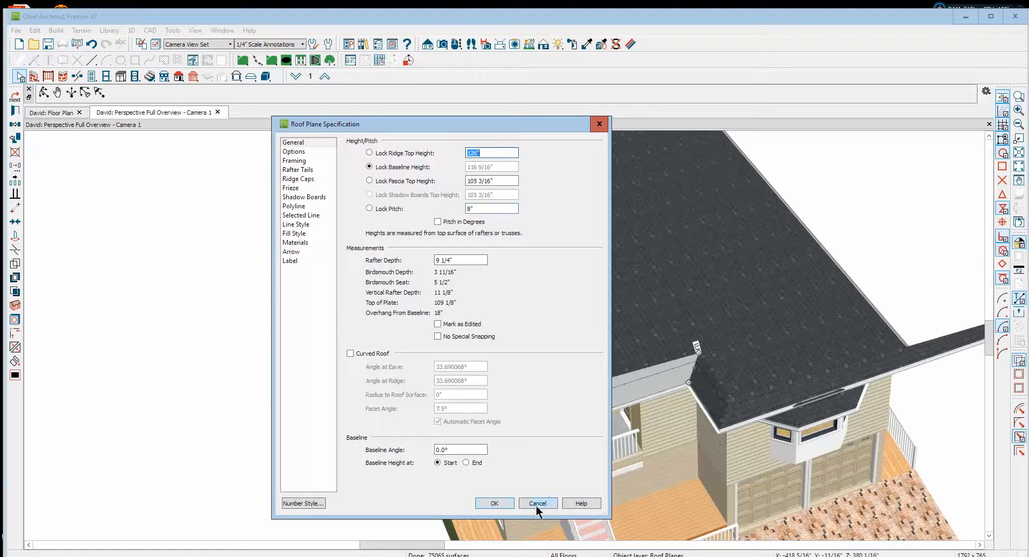
pyautogui.click(537, 504)
pyautogui.click(483, 393)
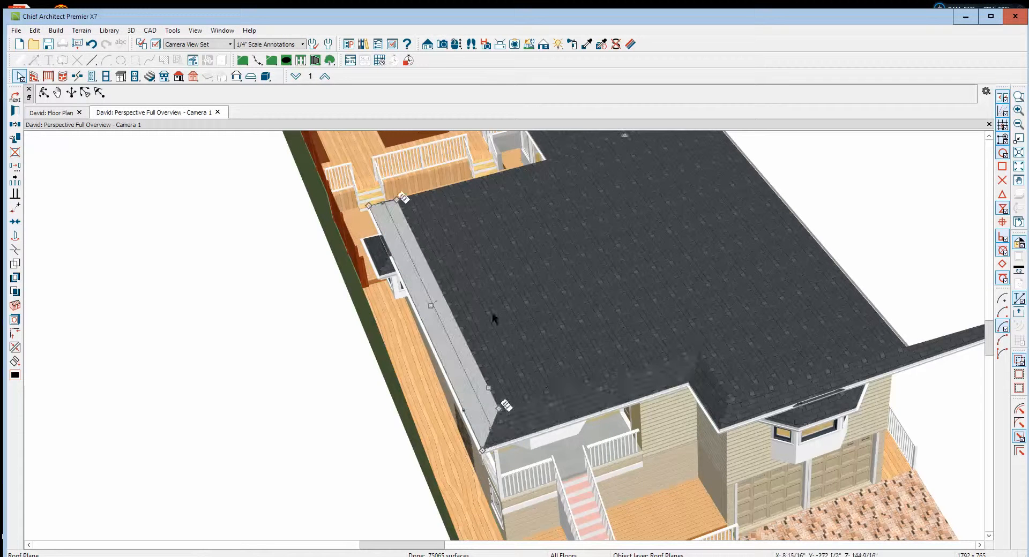
pyautogui.press('Escape')
pyautogui.scroll(-3, 555, 230)
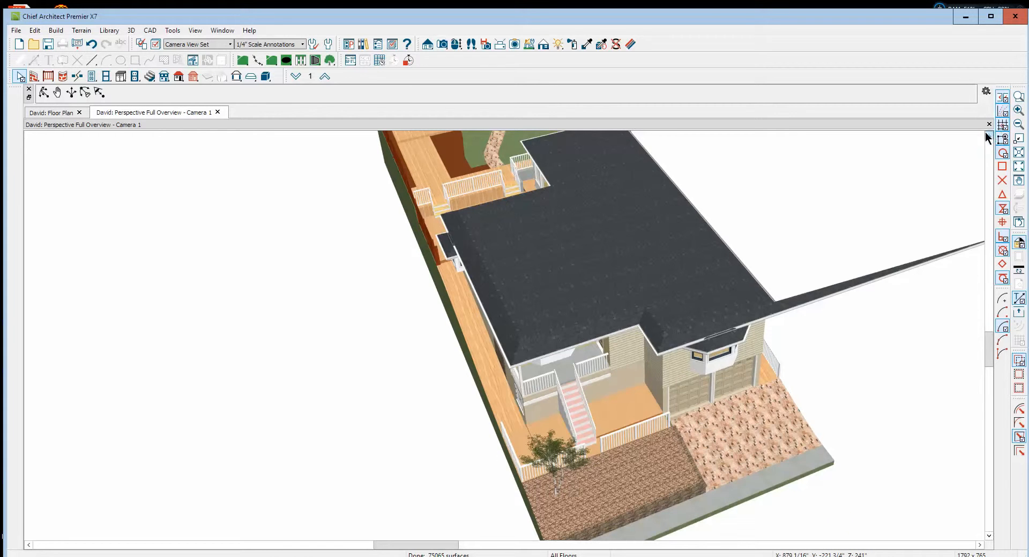
pyautogui.click(989, 124)
# Step: Select the overlong roof plane at the front bedroom's bay window in the floor plan and check its Roof Plane Specification without changes
pyautogui.scroll(-3, 823, 234)
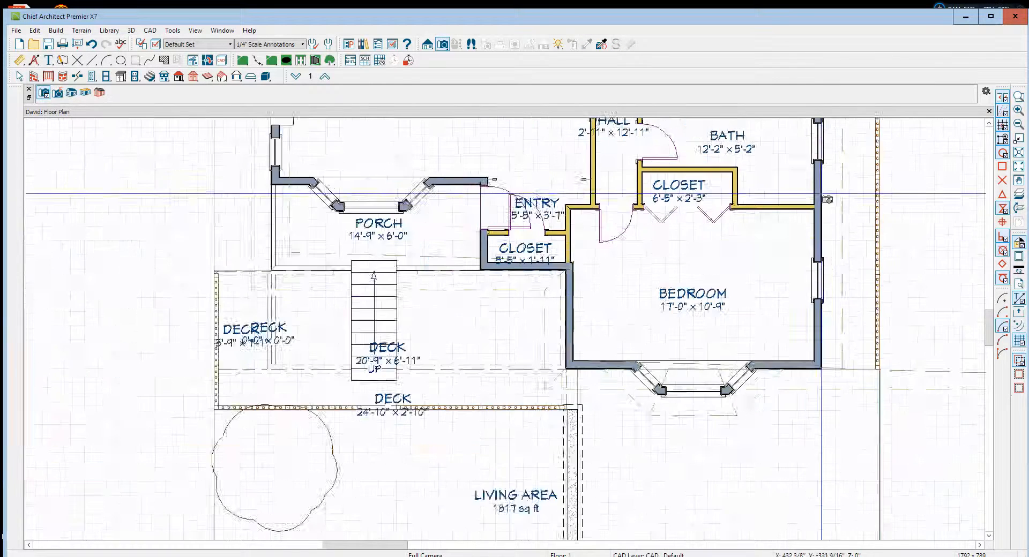
pyautogui.press('space')
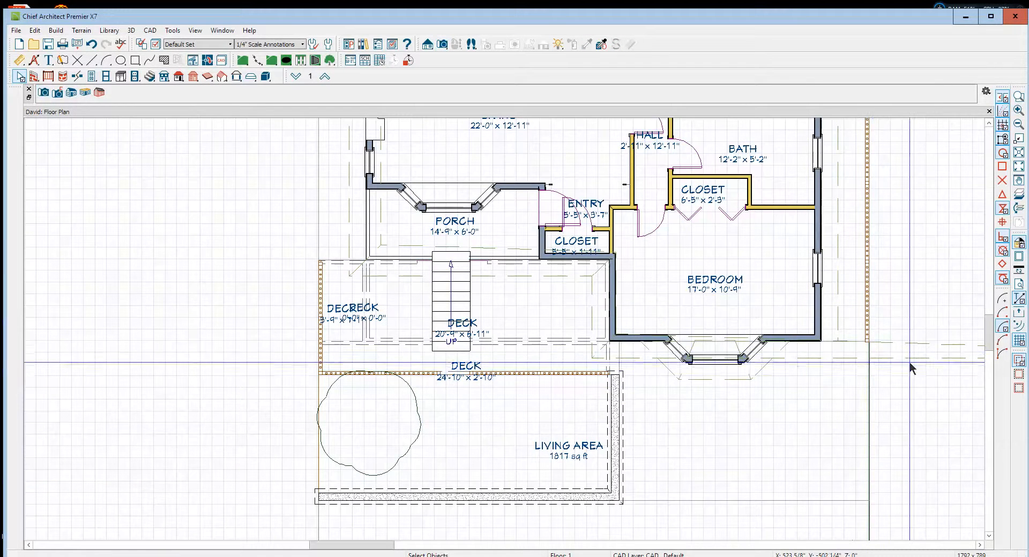
pyautogui.click(909, 360)
pyautogui.scroll(-3, 906, 357)
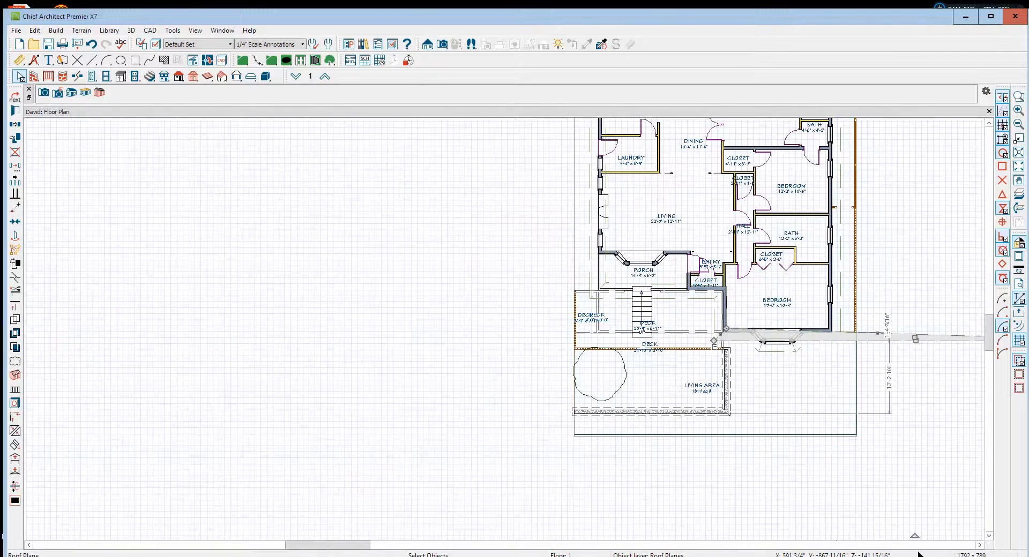
pyautogui.click(981, 545)
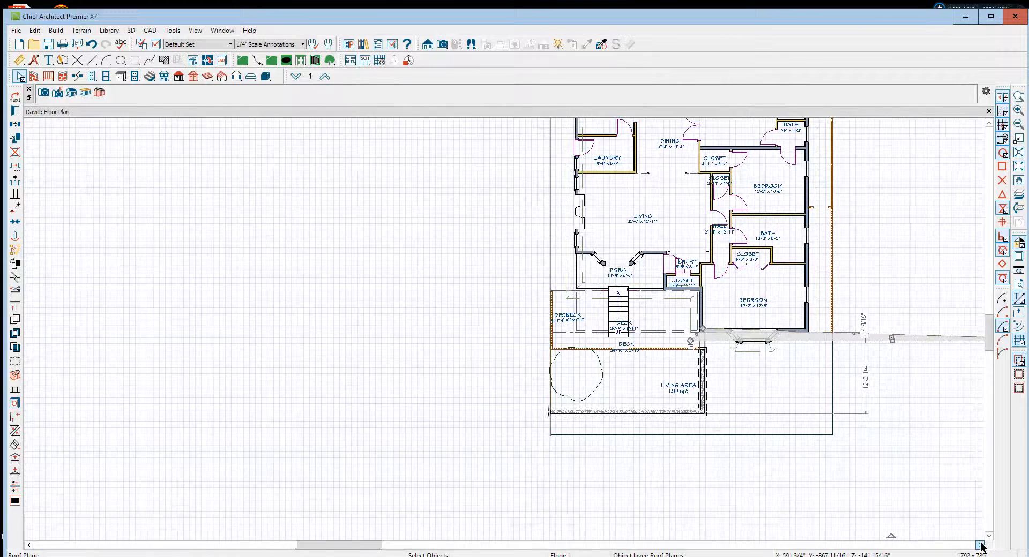
pyautogui.click(981, 545)
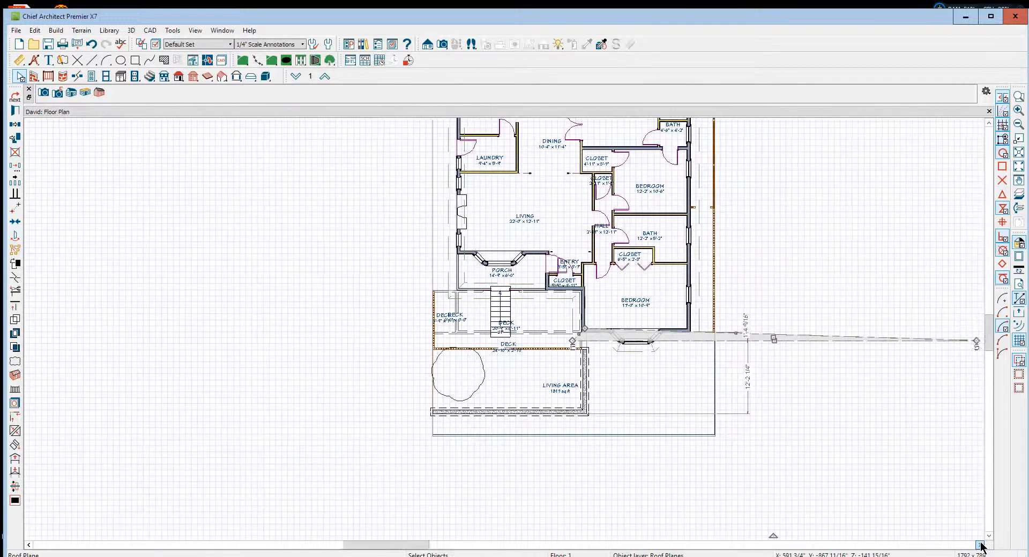
pyautogui.scroll(2, 608, 416)
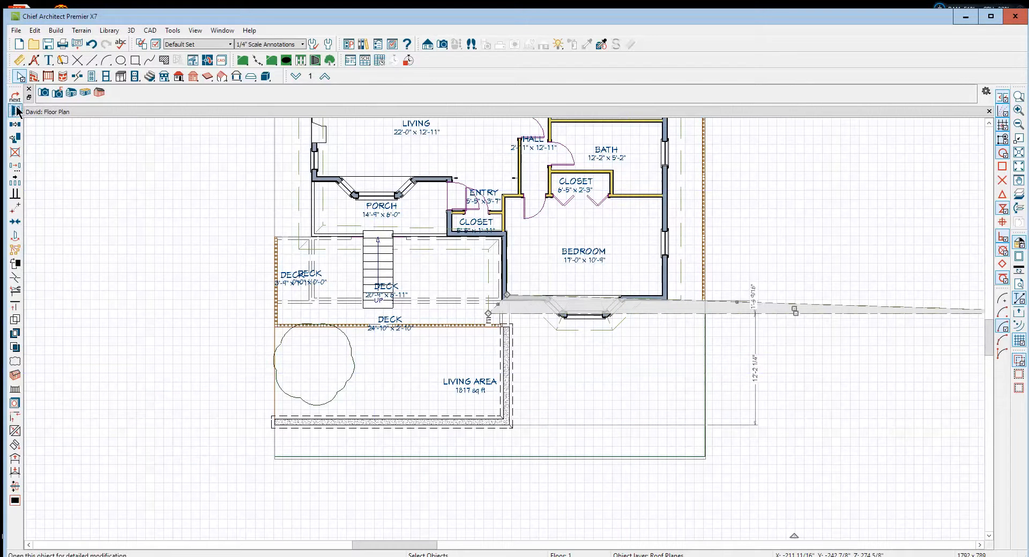
pyautogui.hotkey('ctrl', 'e')
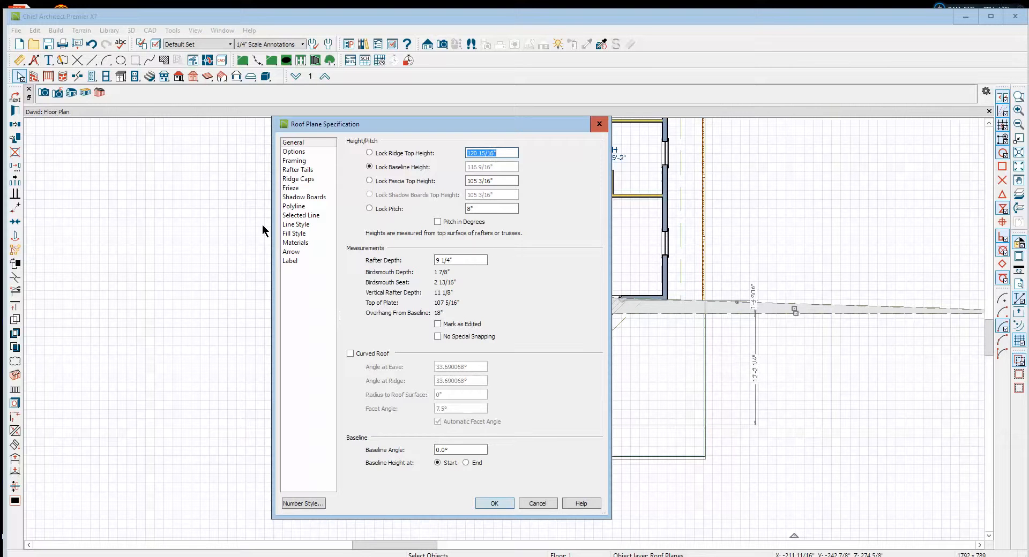
pyautogui.click(537, 503)
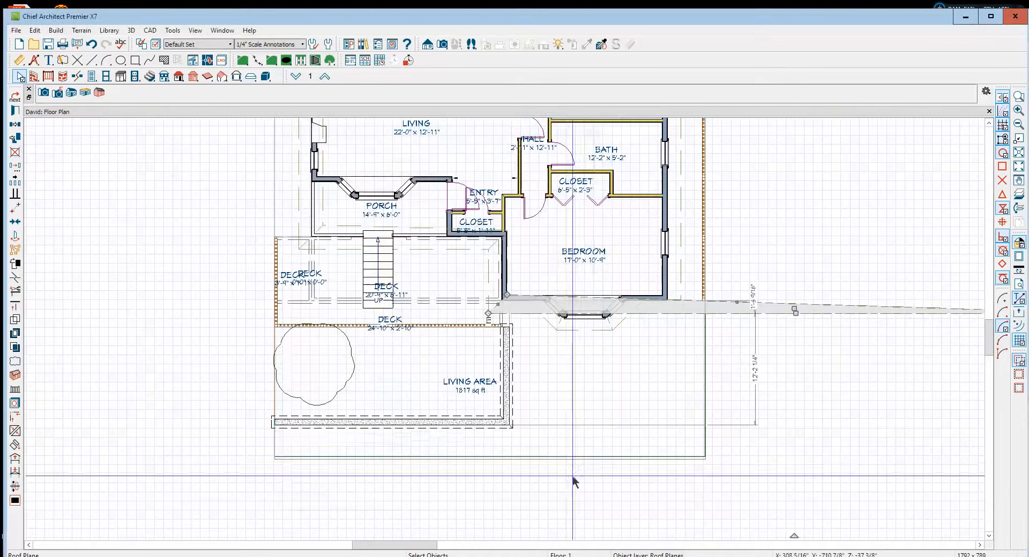
# Step: Pull the far end of the front bedroom's overlong roof plane back to the side eave line, turning Auto Rebuild Roofs off
pyautogui.scroll(-4, 581, 407)
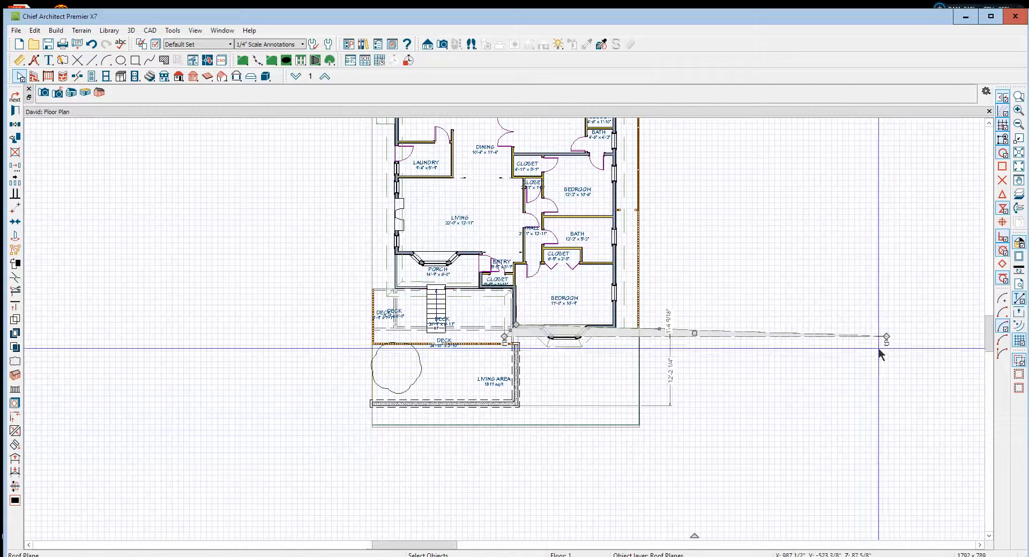
pyautogui.moveTo(886, 336); pyautogui.dragTo(623, 339)
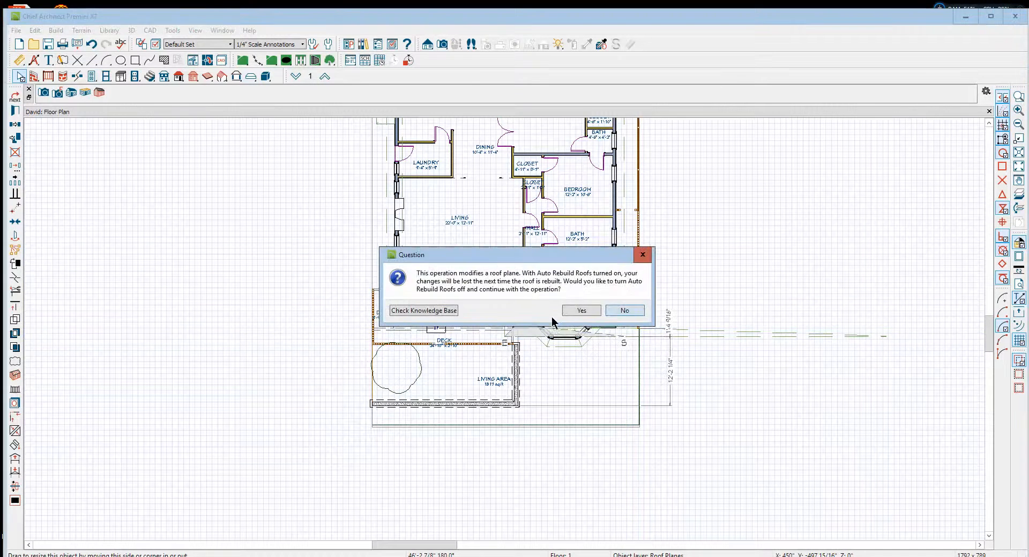
pyautogui.click(586, 311)
pyautogui.scroll(5, 593, 346)
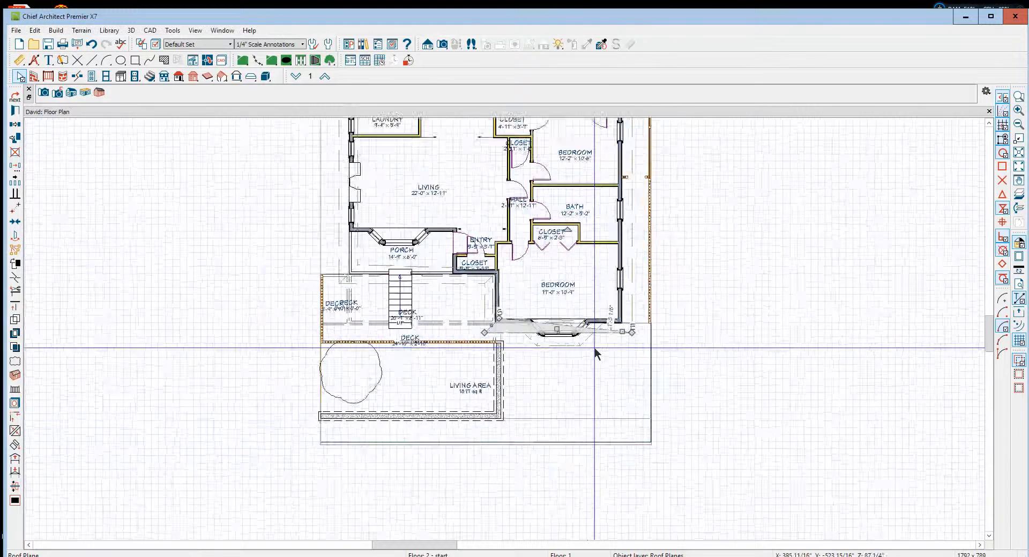
pyautogui.scroll(1, 607, 341)
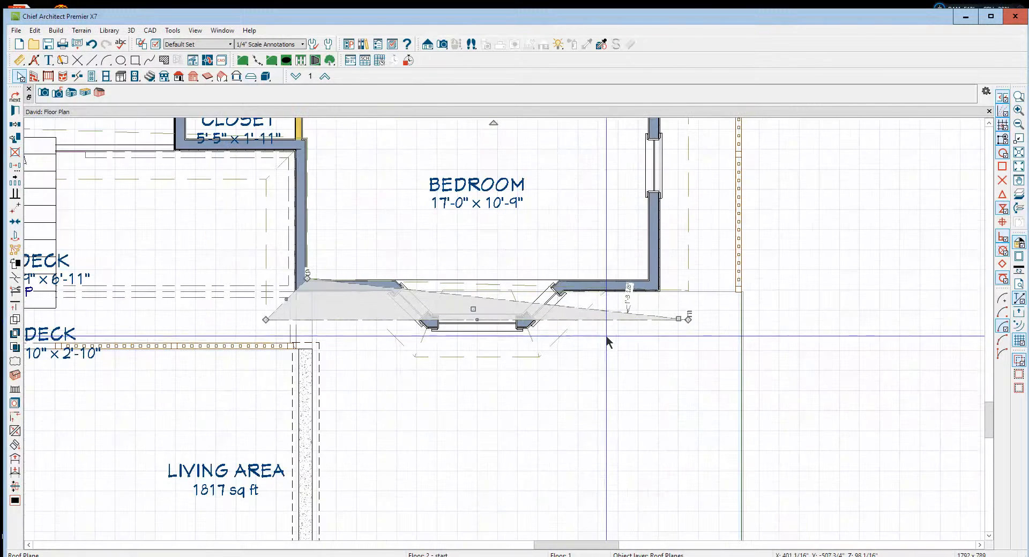
# Step: Break the inner edge of the front bedroom's front roof plane near its far end and move the new corner back to the bedroom wall
pyautogui.click(16, 278)
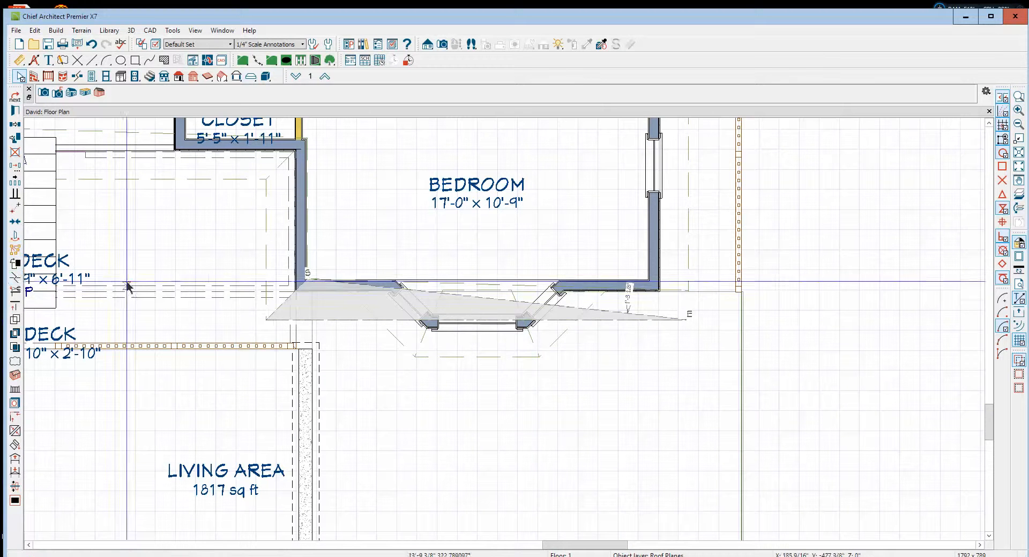
pyautogui.click(606, 312)
pyautogui.moveTo(606, 311); pyautogui.dragTo(629, 275)
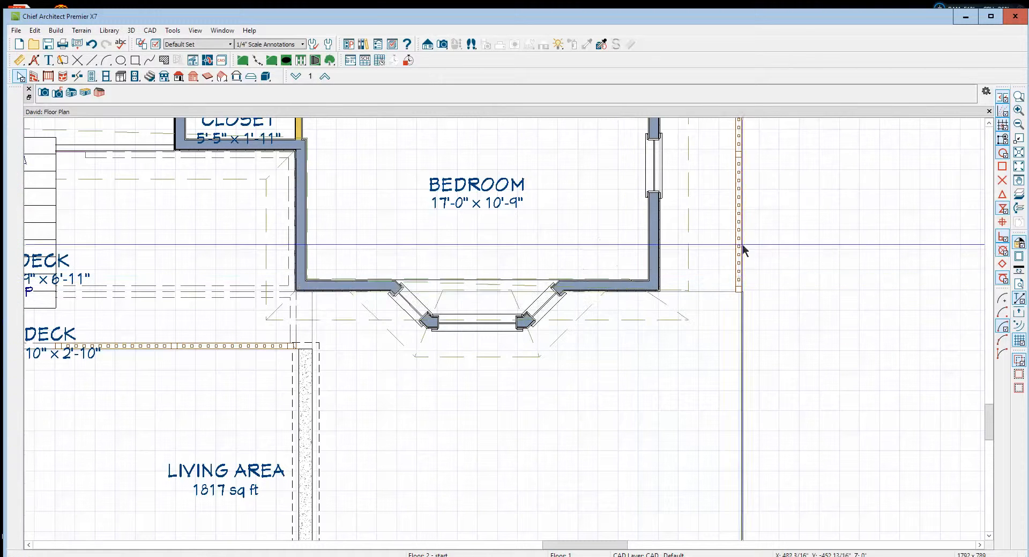
# Step: Check the Roof Plane Specification of the large side plane over the bedrooms and its extent over the whole house
pyautogui.doubleClick(692, 268)
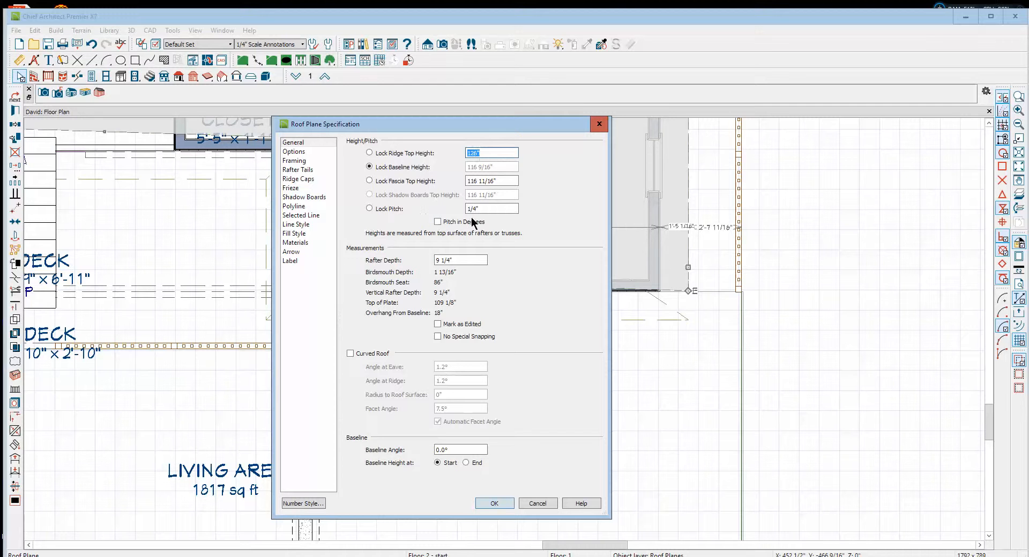
pyautogui.click(537, 504)
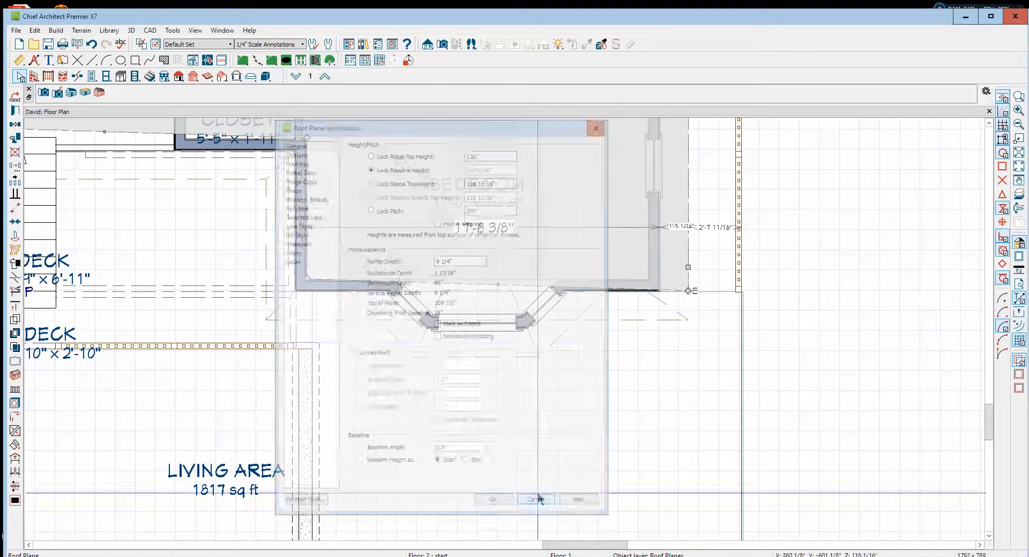
pyautogui.click(1019, 167)
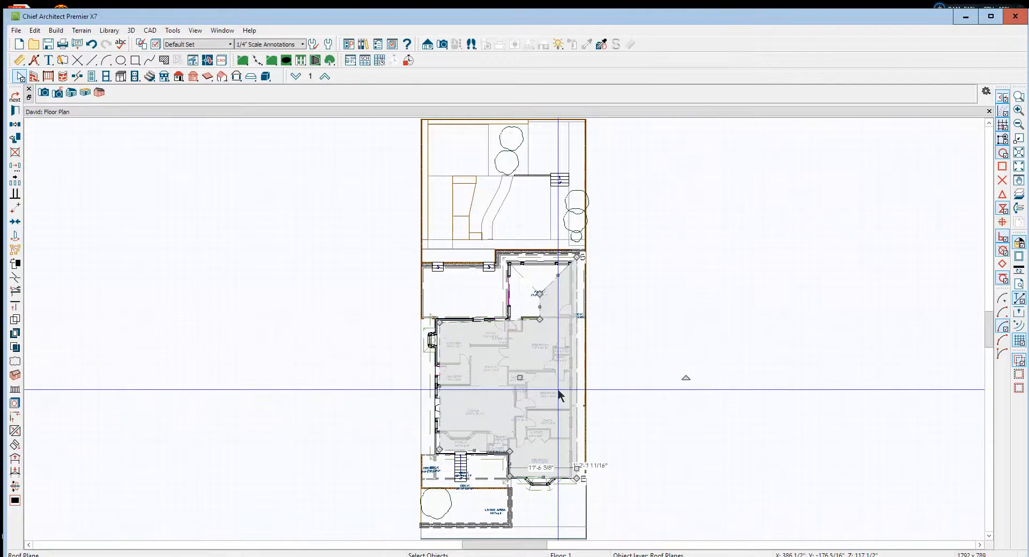
pyautogui.press('Escape')
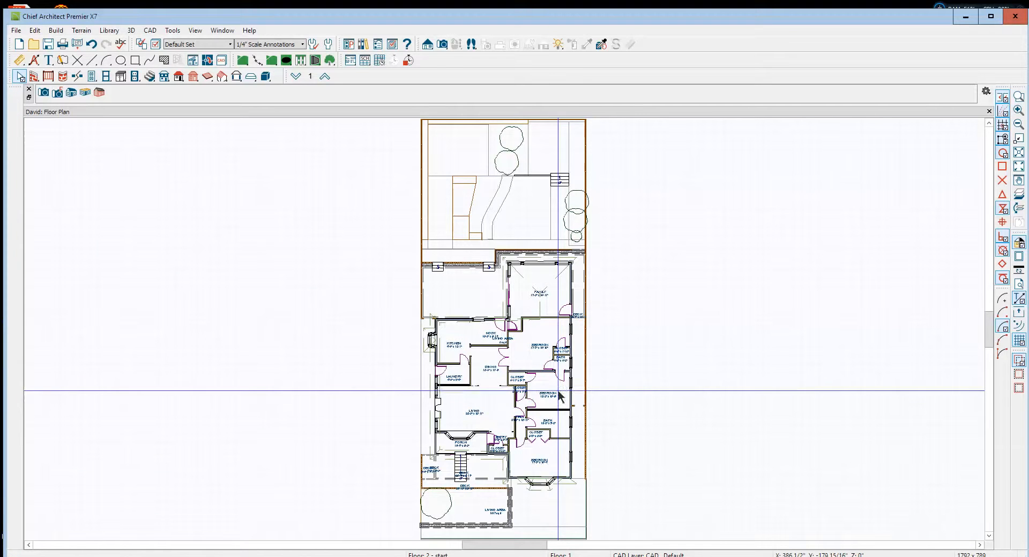
# Step: Check the Roof Plane Specification of the planes over the Family room without changing them
pyautogui.scroll(5, 548, 366)
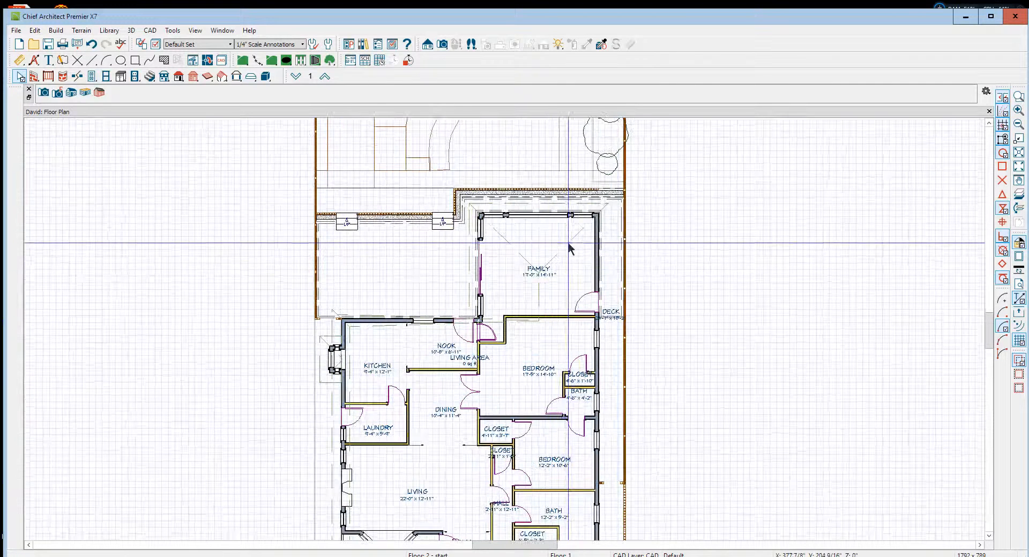
pyautogui.click(568, 248)
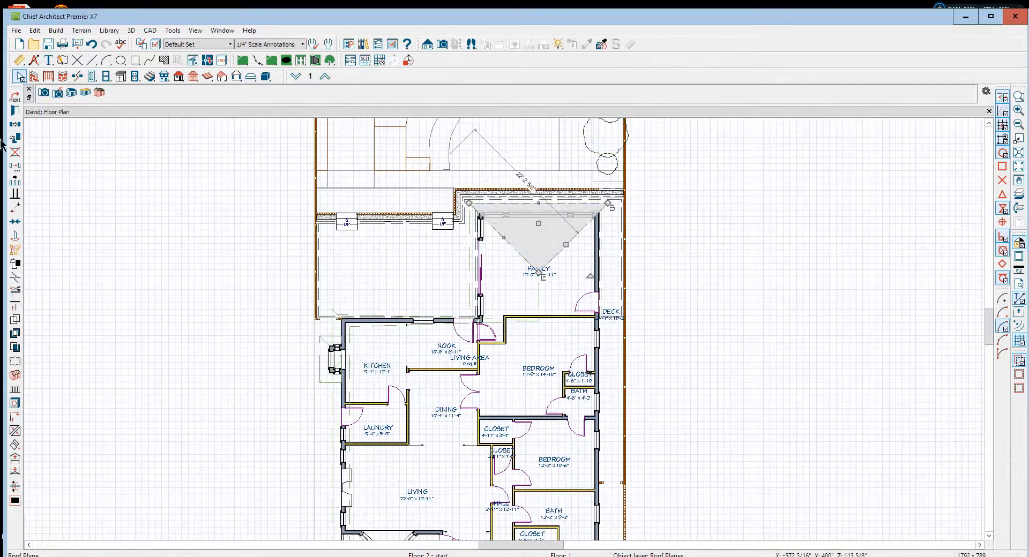
pyautogui.click(15, 109)
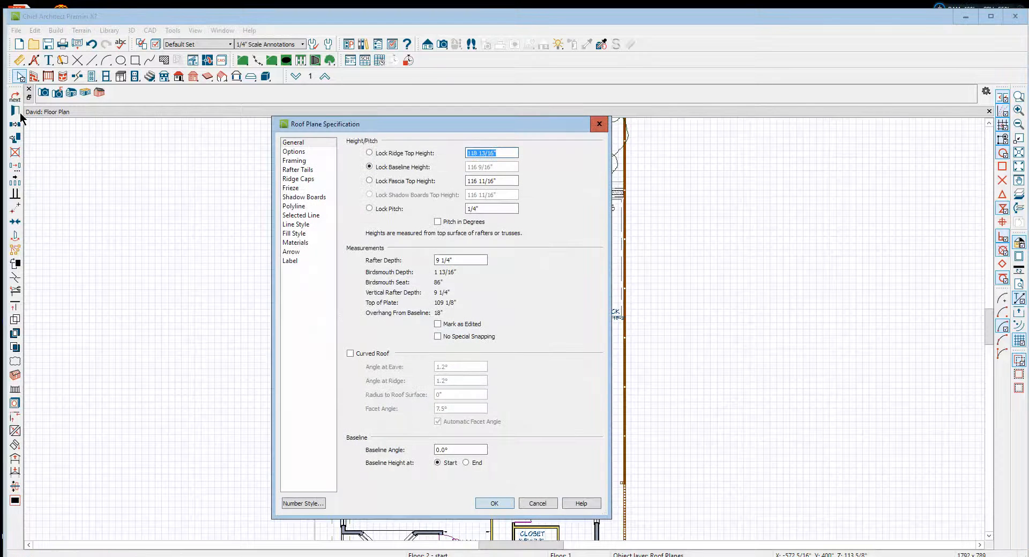
pyautogui.click(537, 504)
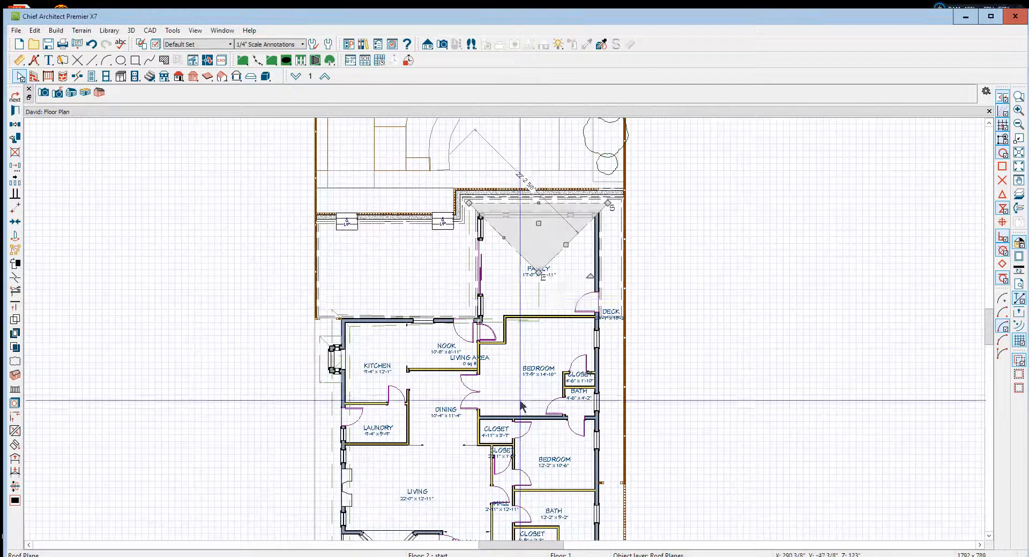
pyautogui.doubleClick(538, 298)
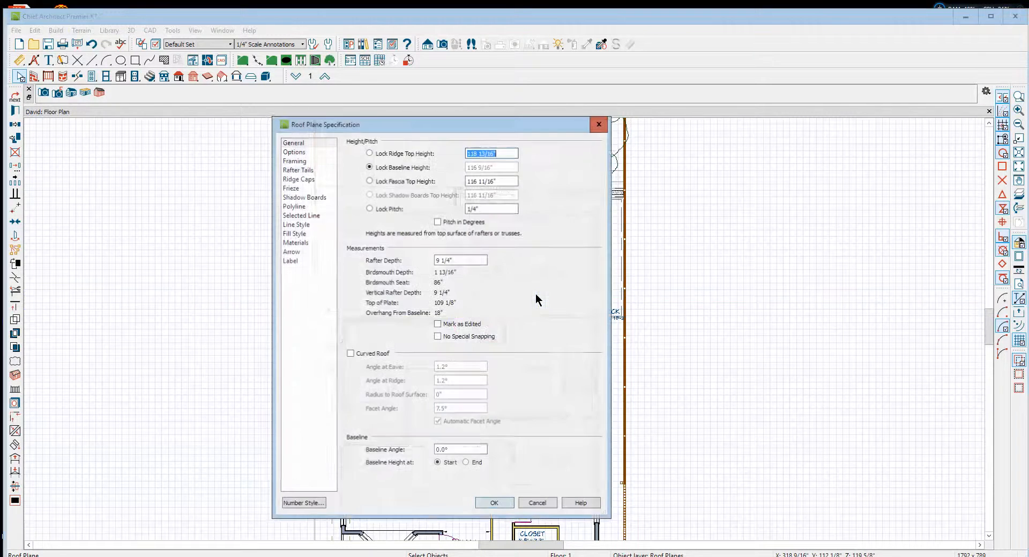
pyautogui.click(537, 503)
# Step: Break the upper edge of the roof plane behind the kitchen near the nook door and pull its far corner back toward the Family room wall
pyautogui.scroll(5, 483, 416)
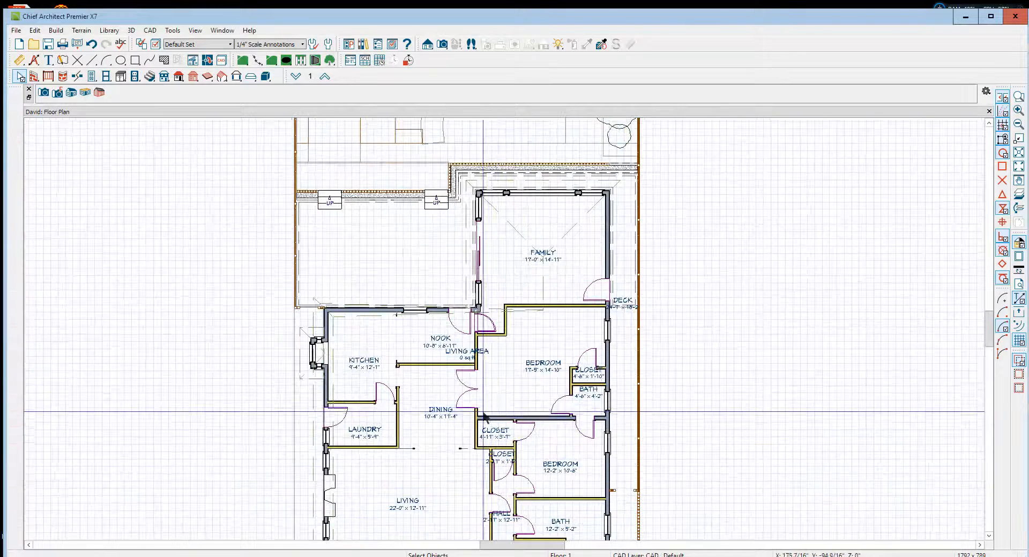
pyautogui.scroll(2, 296, 395)
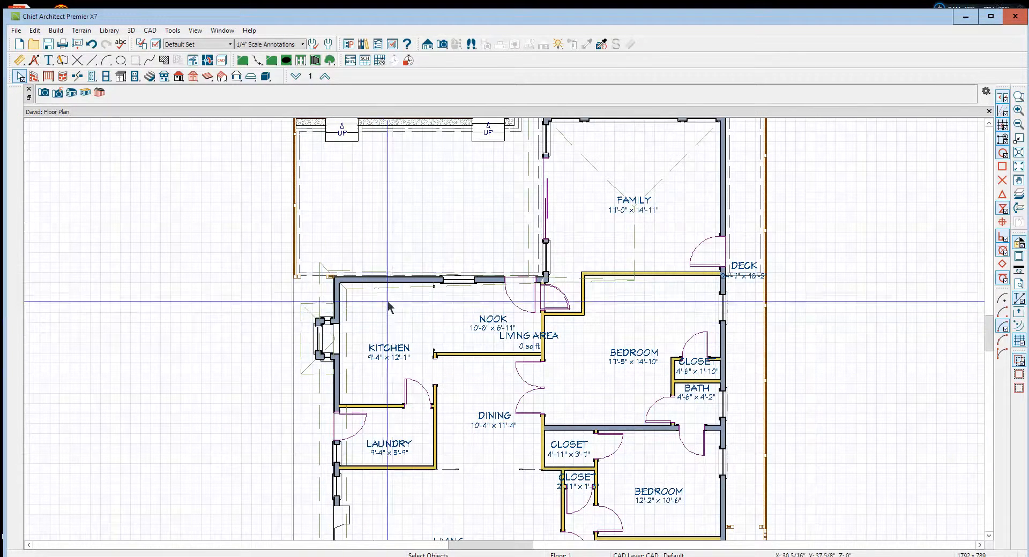
pyautogui.click(404, 295)
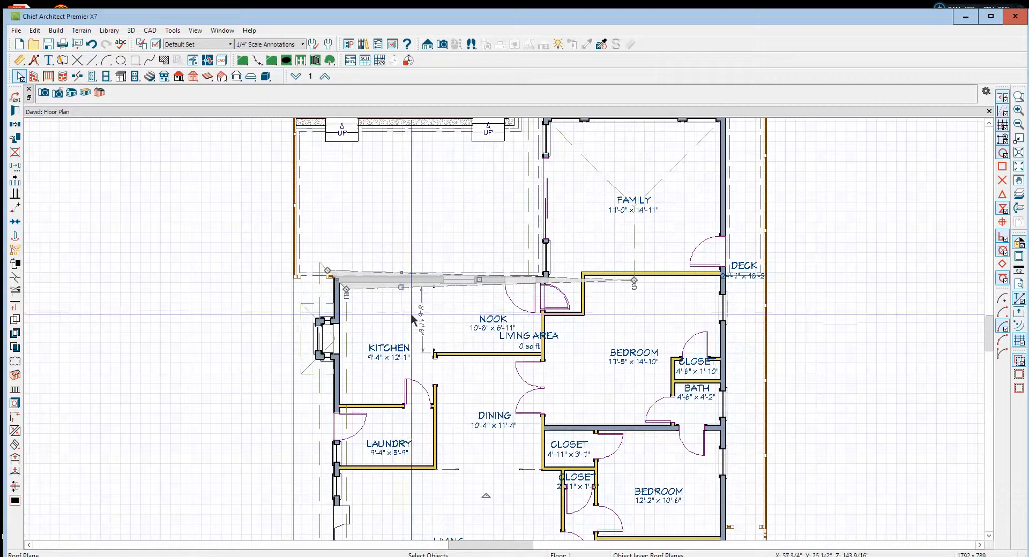
pyautogui.scroll(2, 552, 304)
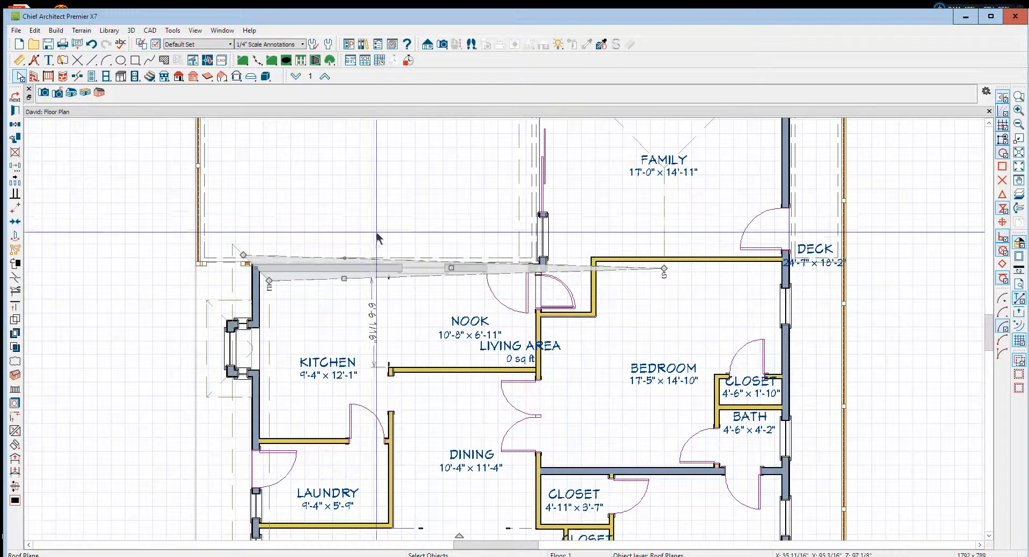
pyautogui.click(15, 280)
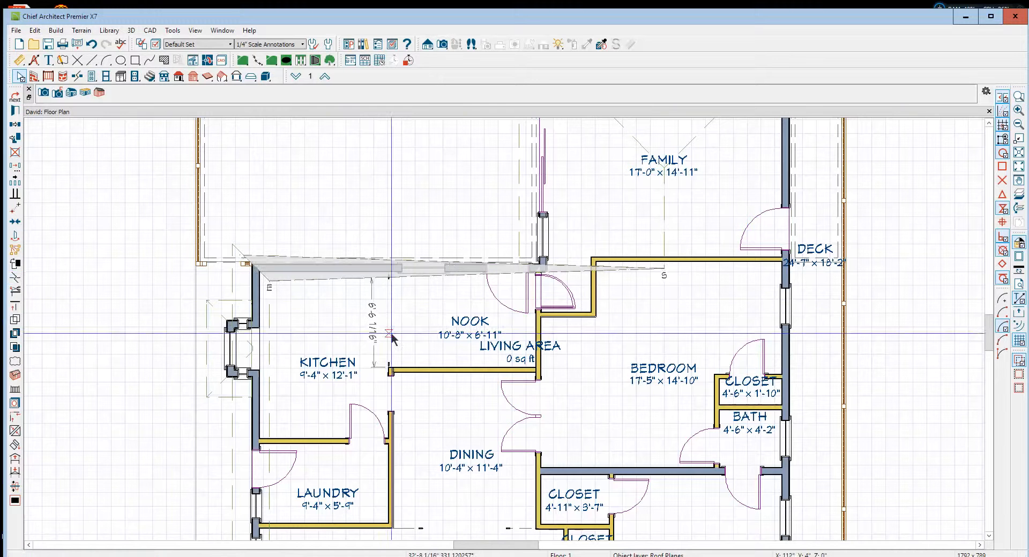
pyautogui.click(578, 271)
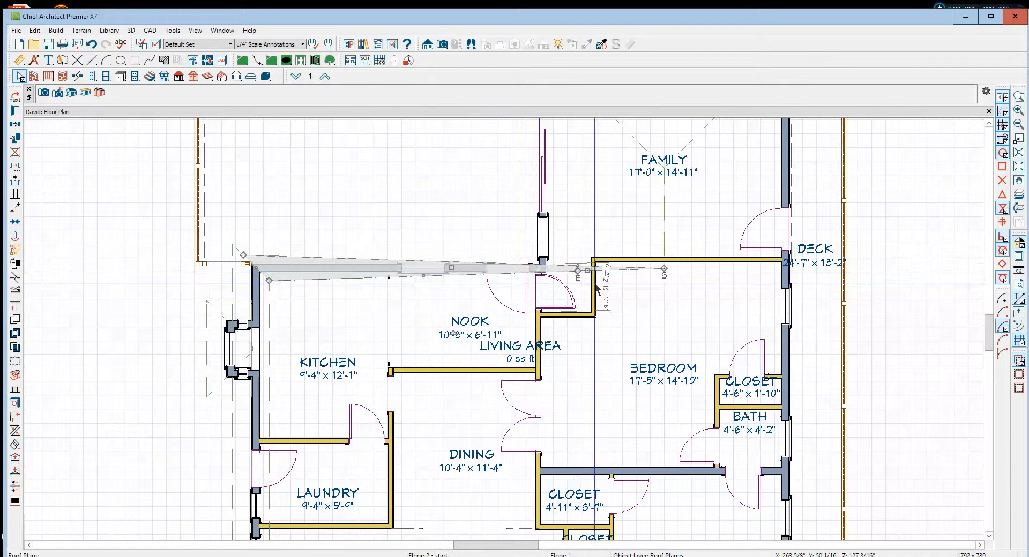
pyautogui.moveTo(664, 269); pyautogui.dragTo(551, 258)
# Step: Move the eave edge of the plane behind the kitchen out to the side eave corner and make its upper edge parallel to the rear wall
pyautogui.click(418, 261)
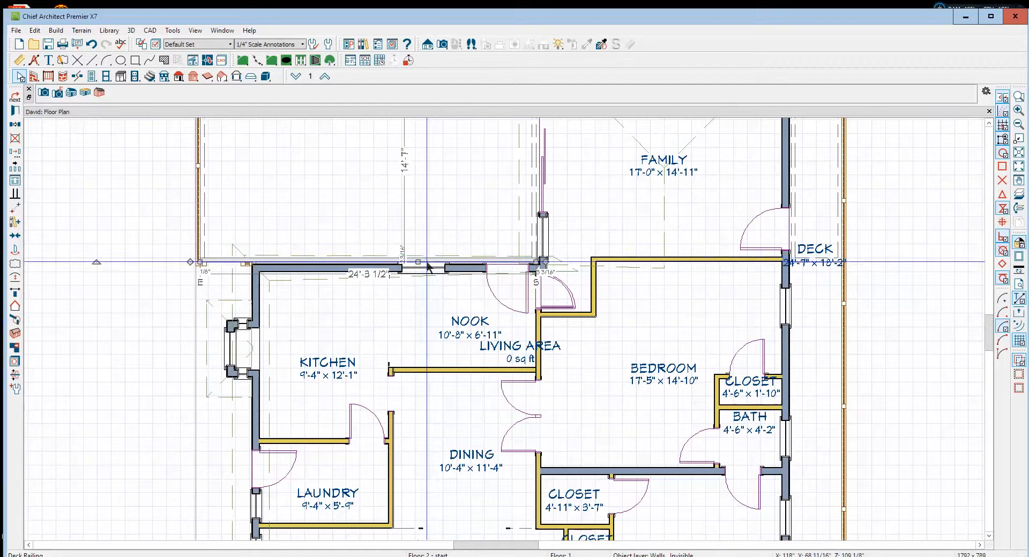
pyautogui.click(405, 261)
pyautogui.moveTo(406, 261); pyautogui.dragTo(233, 244)
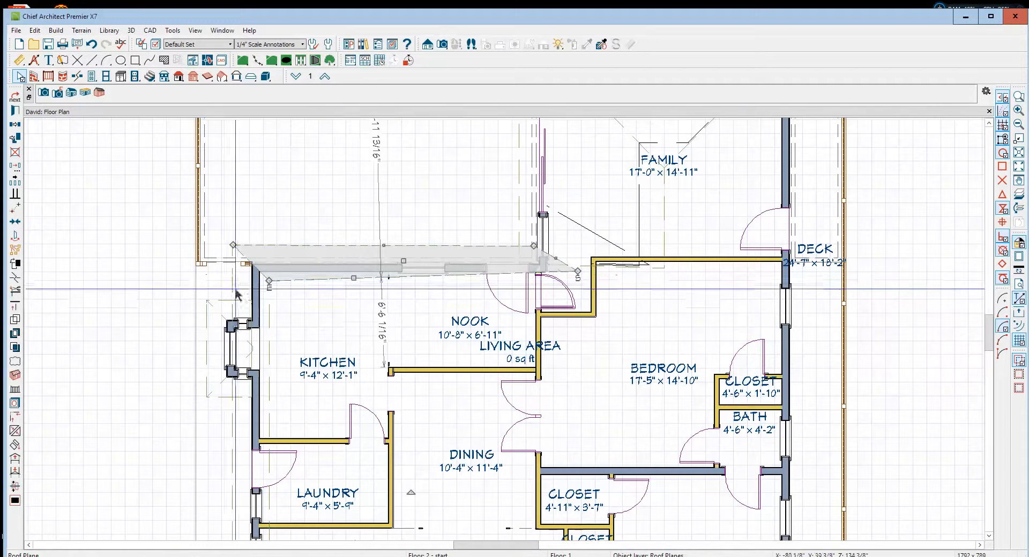
pyautogui.click(12, 195)
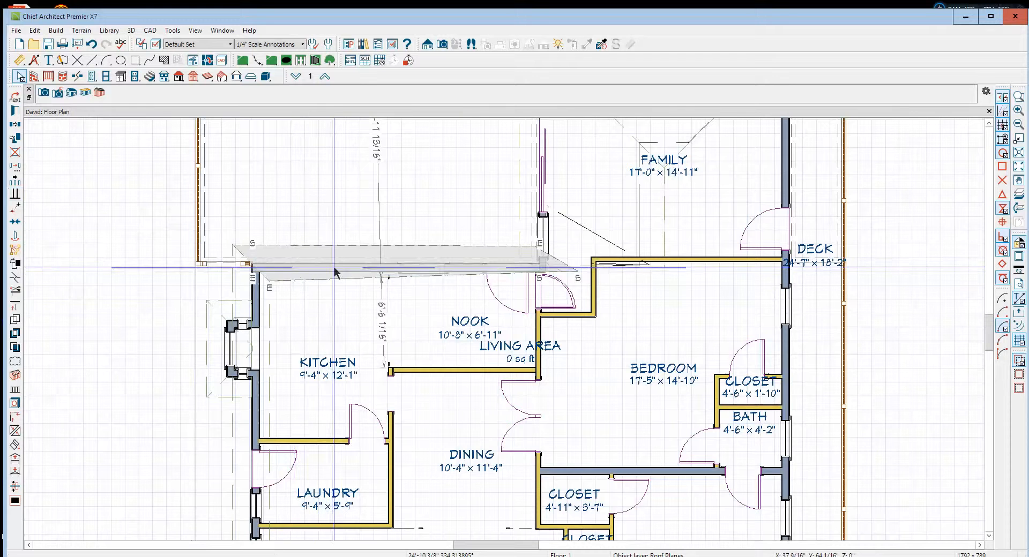
pyautogui.click(334, 268)
pyautogui.press('Escape')
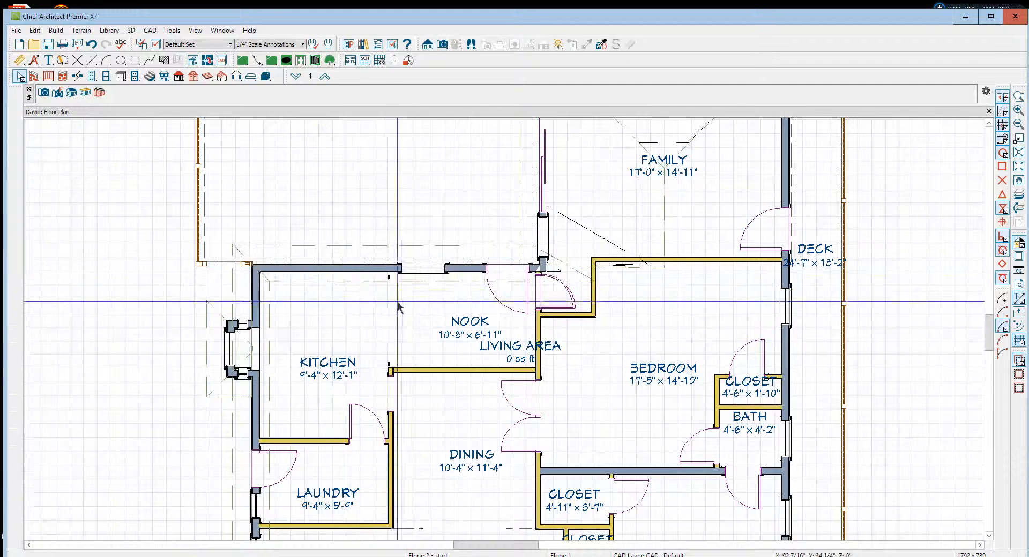
# Step: Extend the upper edge of the kitchen's rear roof plane inward to about 4'-10" from the rear wall
pyautogui.click(344, 284)
pyautogui.moveTo(367, 299); pyautogui.dragTo(366, 332)
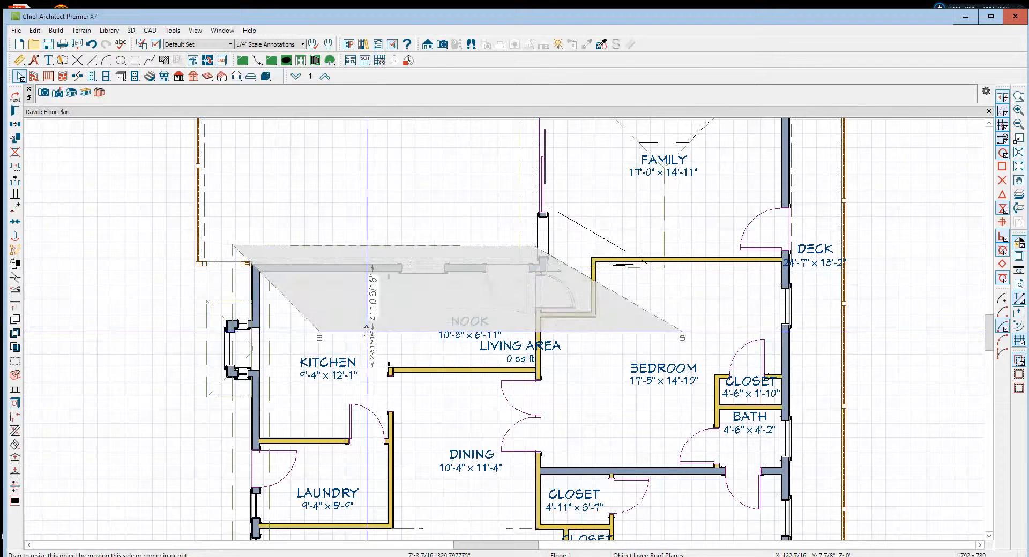
pyautogui.press('Escape')
# Step: Extend the upper edge of the narrow side roof plane inward over the kitchen, laundry and living room, and check its Roof Plane Specification
pyautogui.scroll(-9, 420, 272)
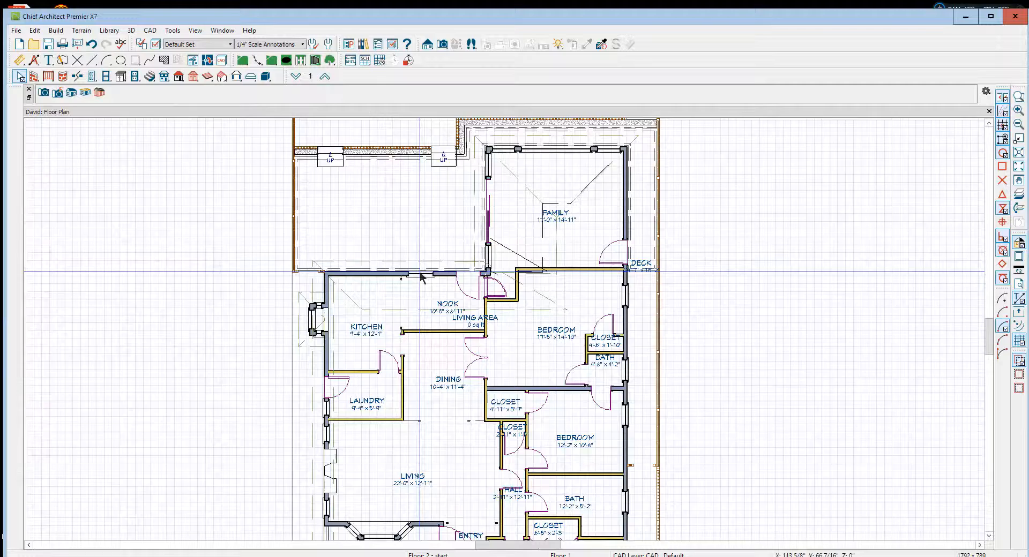
pyautogui.scroll(-1, 420, 273)
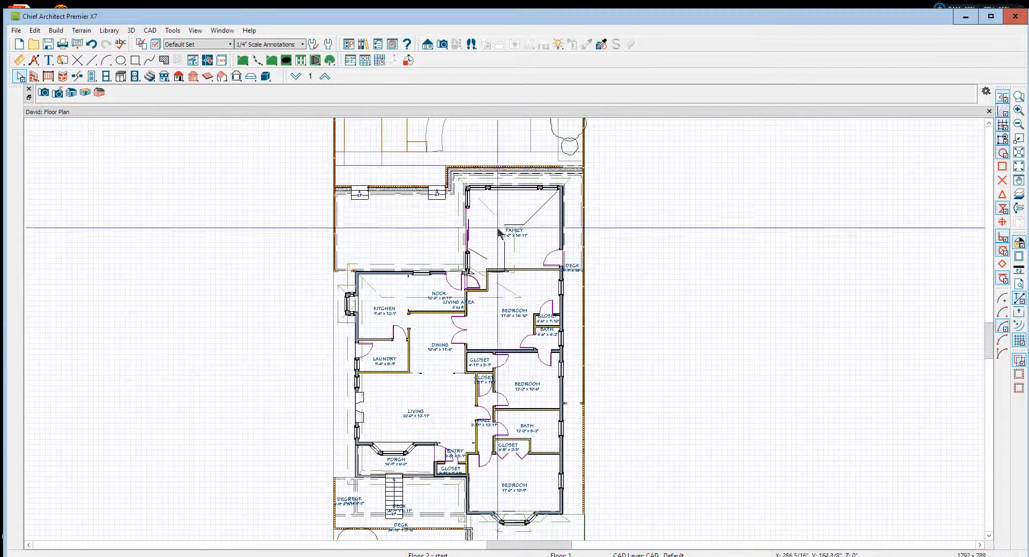
pyautogui.scroll(2, 370, 397)
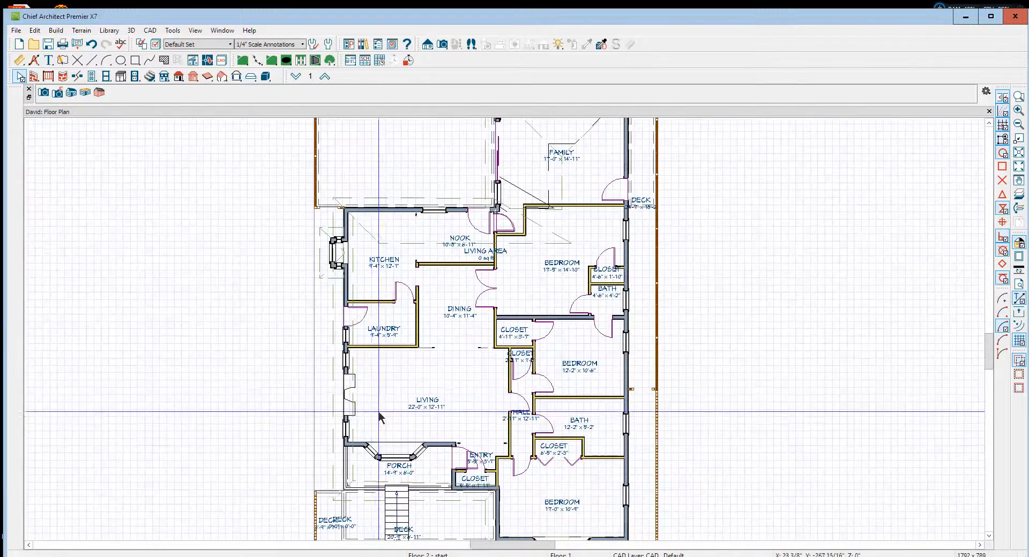
pyautogui.click(357, 374)
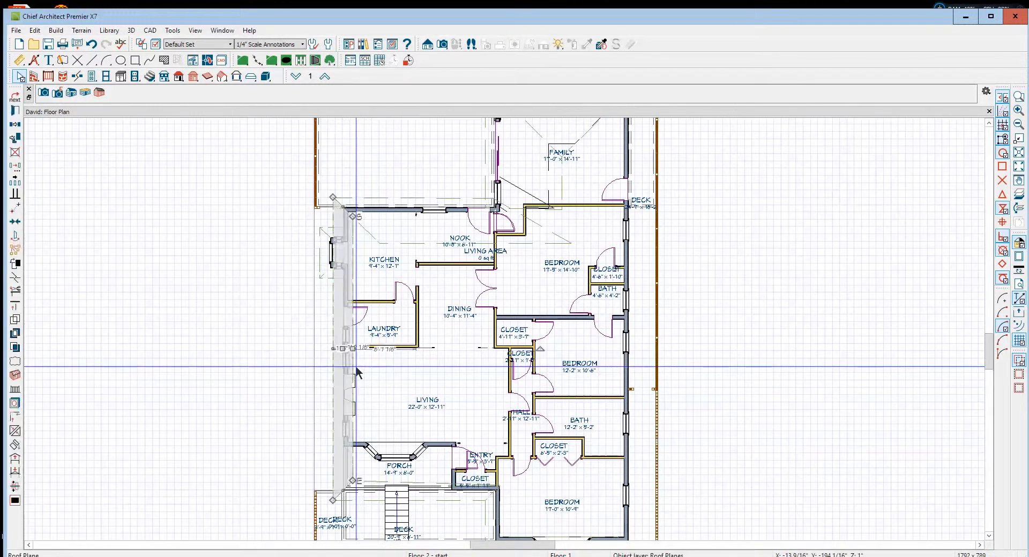
pyautogui.moveTo(352, 348); pyautogui.dragTo(437, 348)
pyautogui.moveTo(437, 347); pyautogui.dragTo(443, 368)
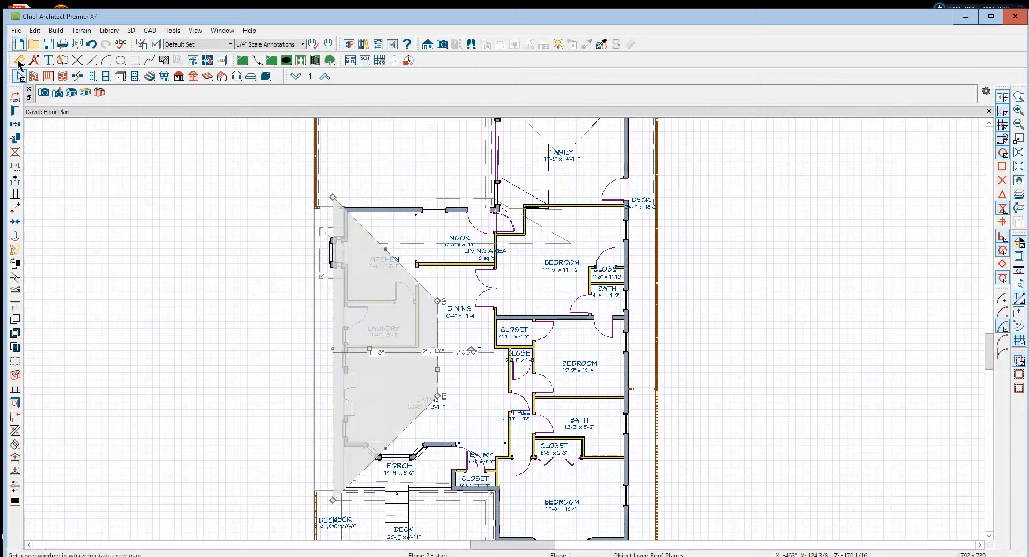
pyautogui.click(16, 111)
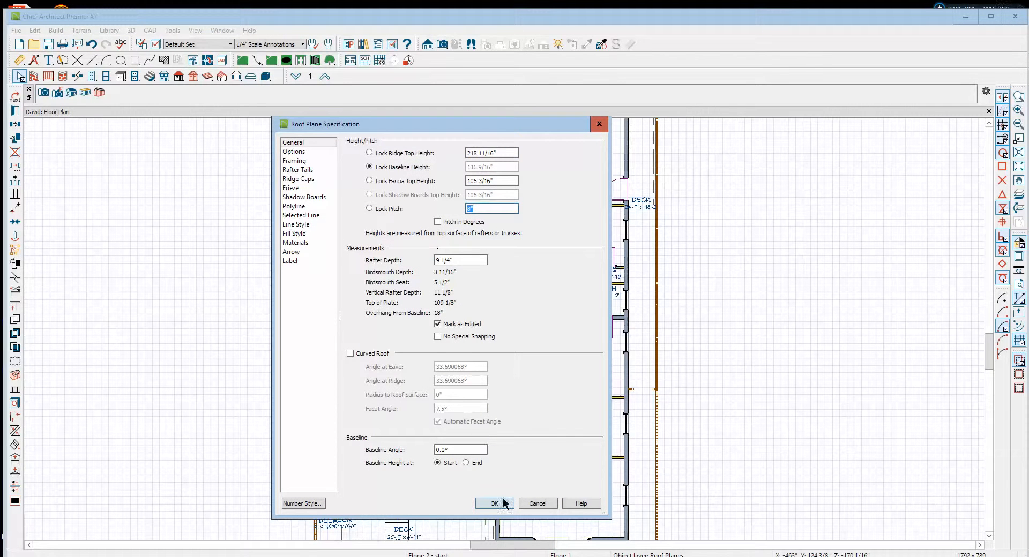
pyautogui.click(537, 504)
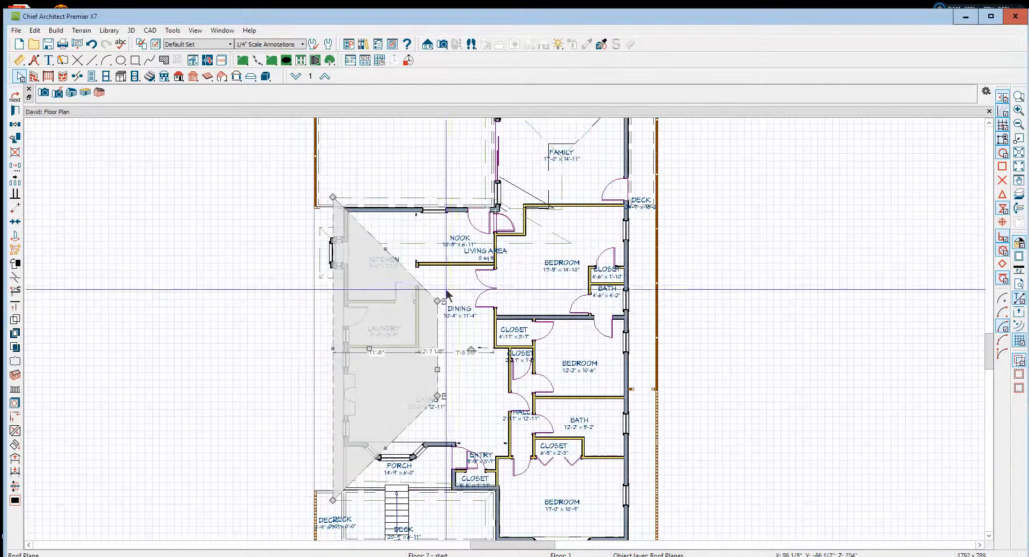
# Step: Copy the extended side roof plane and place the copy in the empty area beside the house, opposite the bedrooms
pyautogui.click(15, 126)
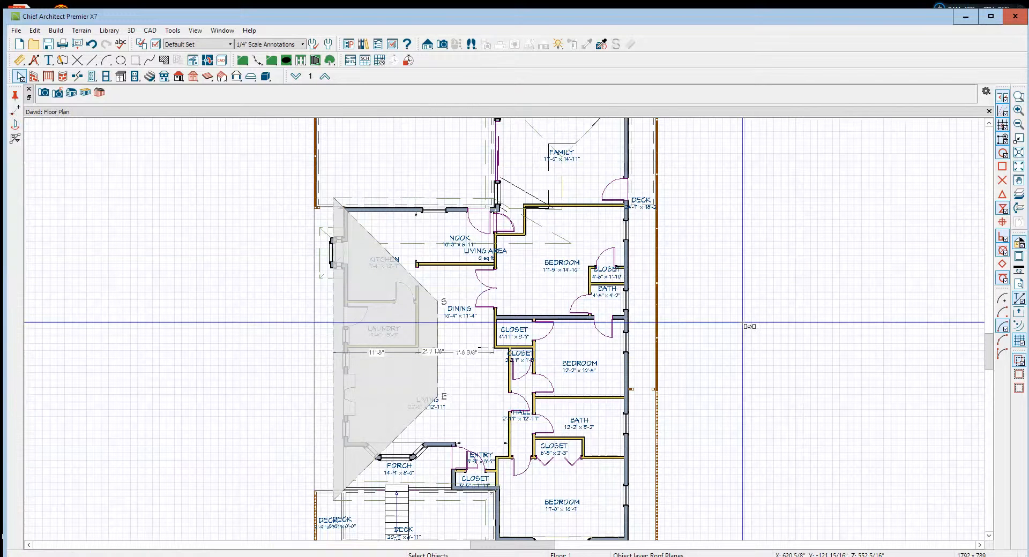
pyautogui.click(742, 323)
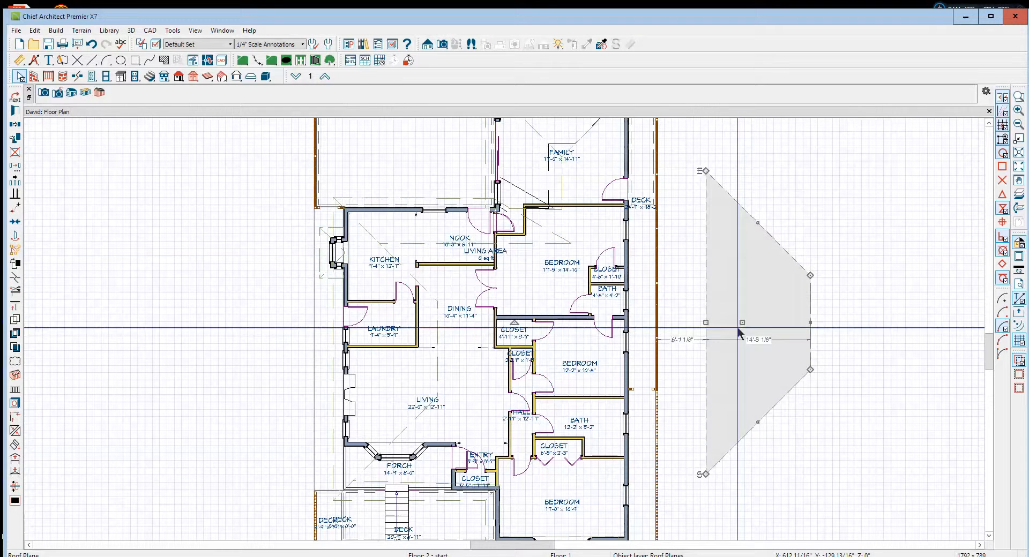
pyautogui.click(742, 374)
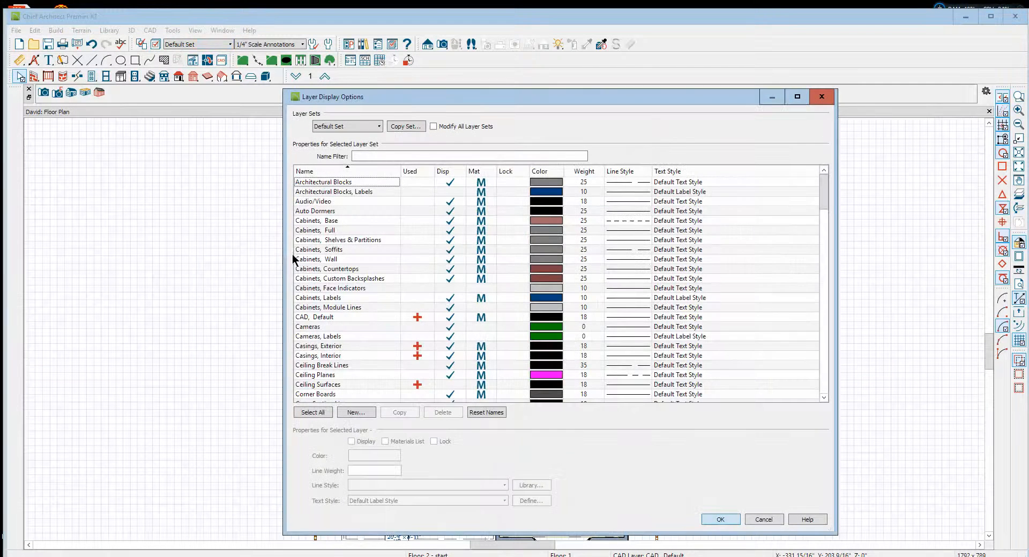
# Step: Display the "Roofs, Baselines" layer and hide the "Roofs, Baseline Polylines" layer
pyautogui.press('r')
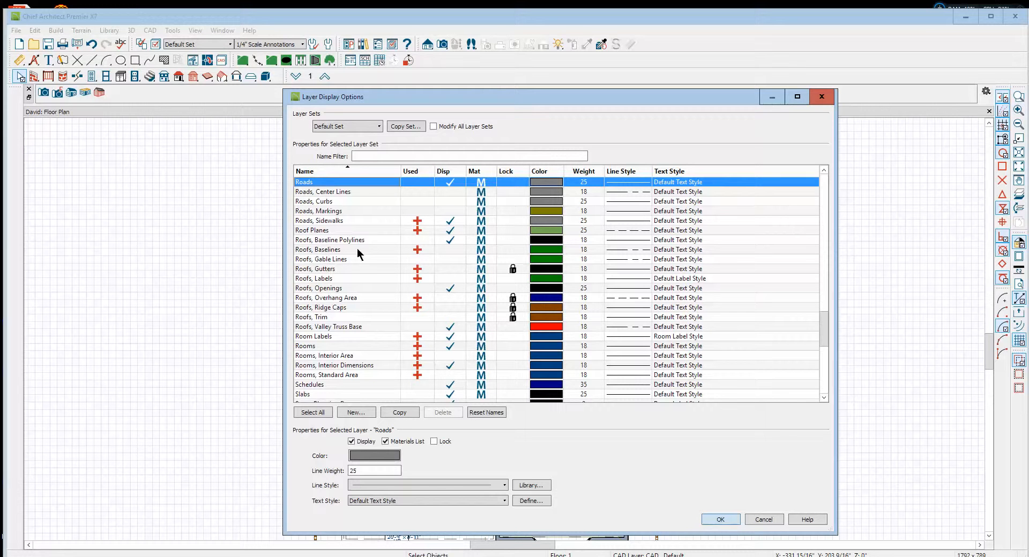
pyautogui.click(457, 250)
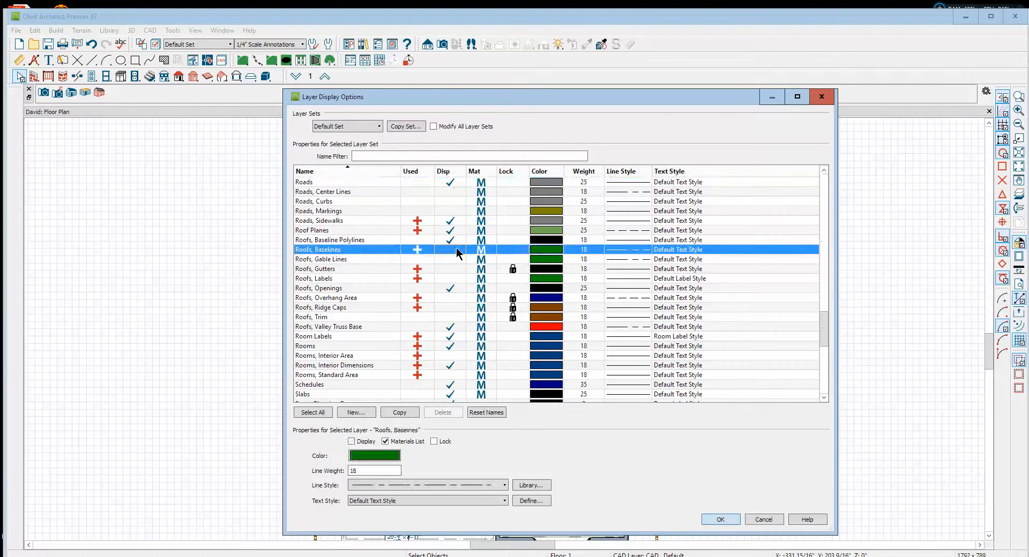
pyautogui.click(451, 241)
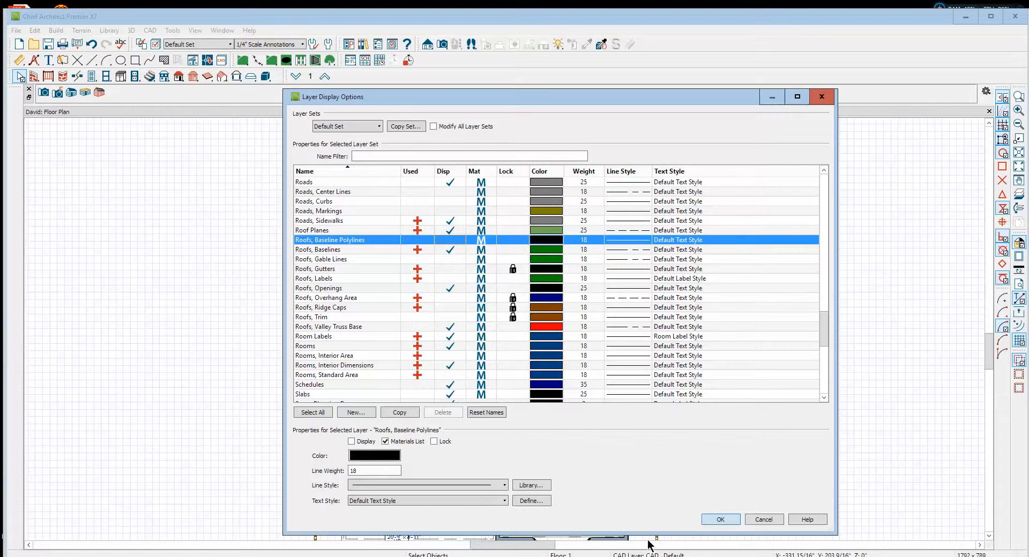
pyautogui.click(720, 519)
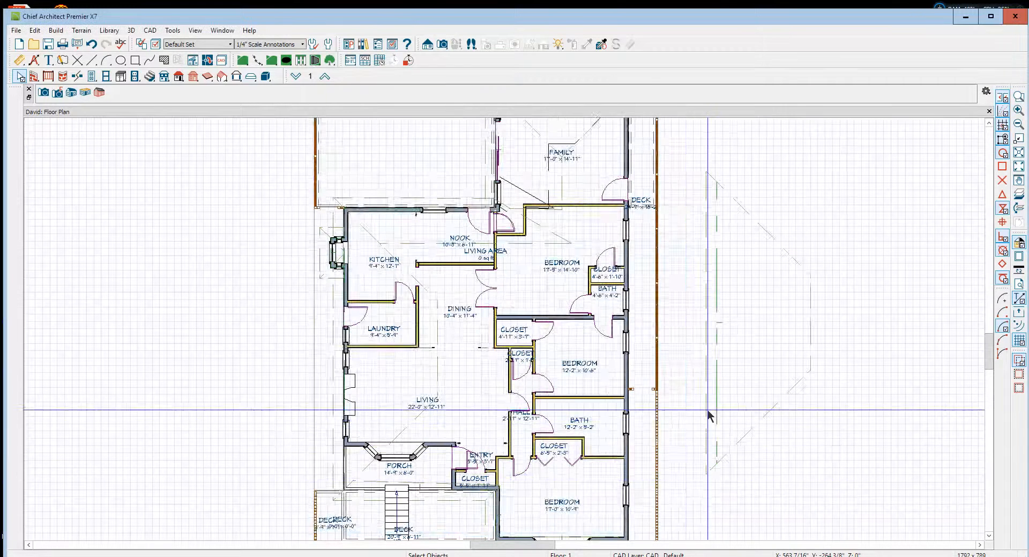
# Step: Rotate the copied roof plane half a turn so its eave faces away from the house, and move it over the bedroom-side exterior wall
pyautogui.scroll(2, 709, 402)
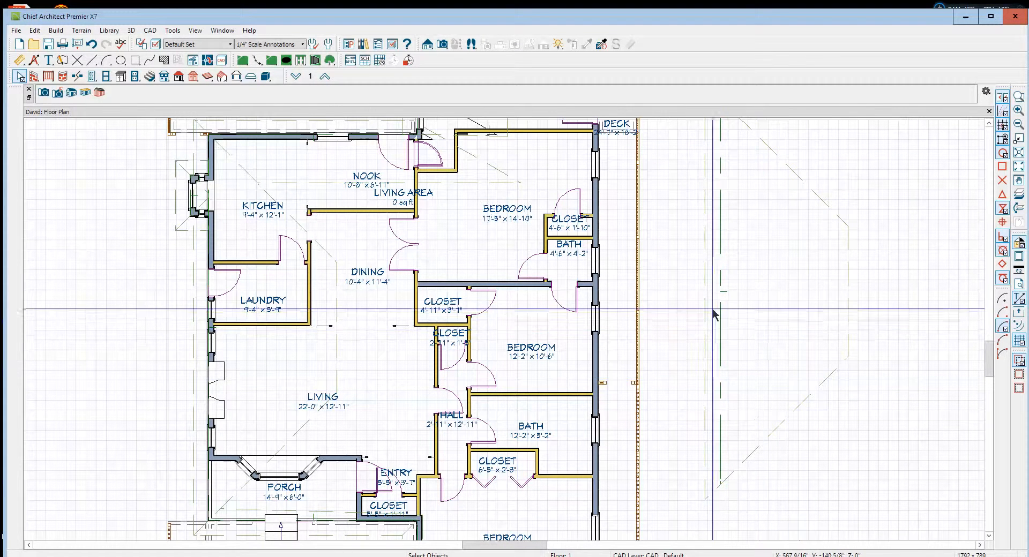
pyautogui.click(803, 408)
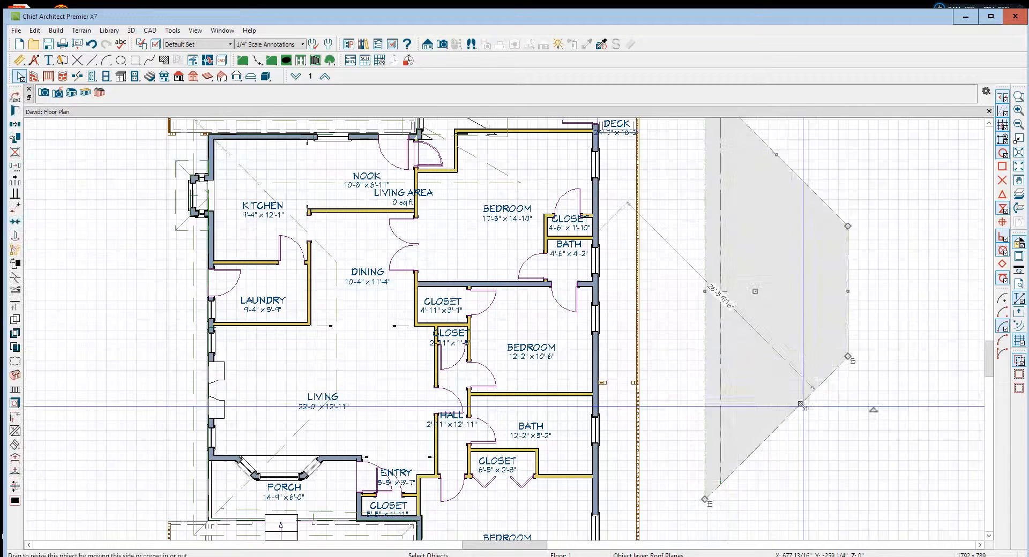
pyautogui.scroll(-1, 788, 352)
pyautogui.scroll(-1, 789, 351)
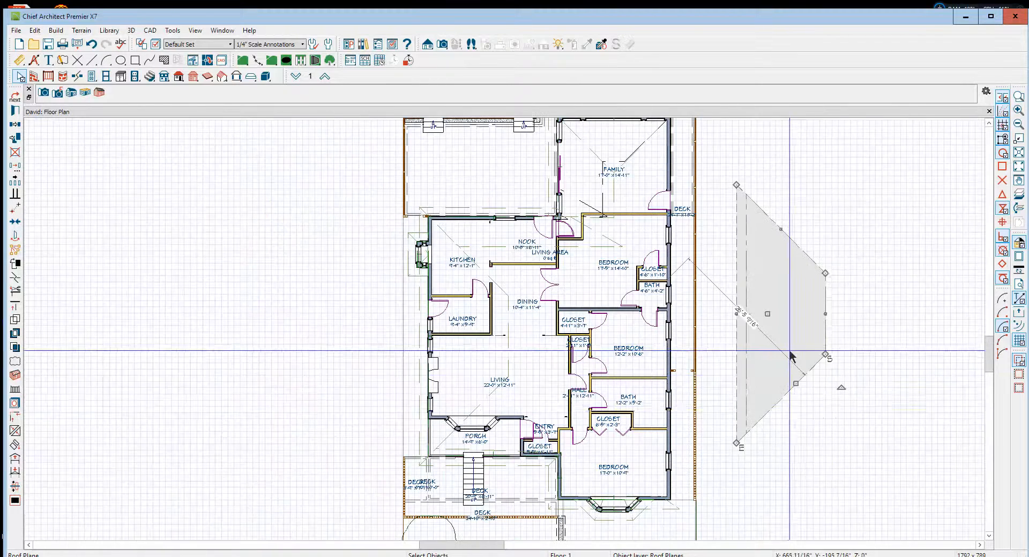
pyautogui.moveTo(839, 389); pyautogui.dragTo(681, 237)
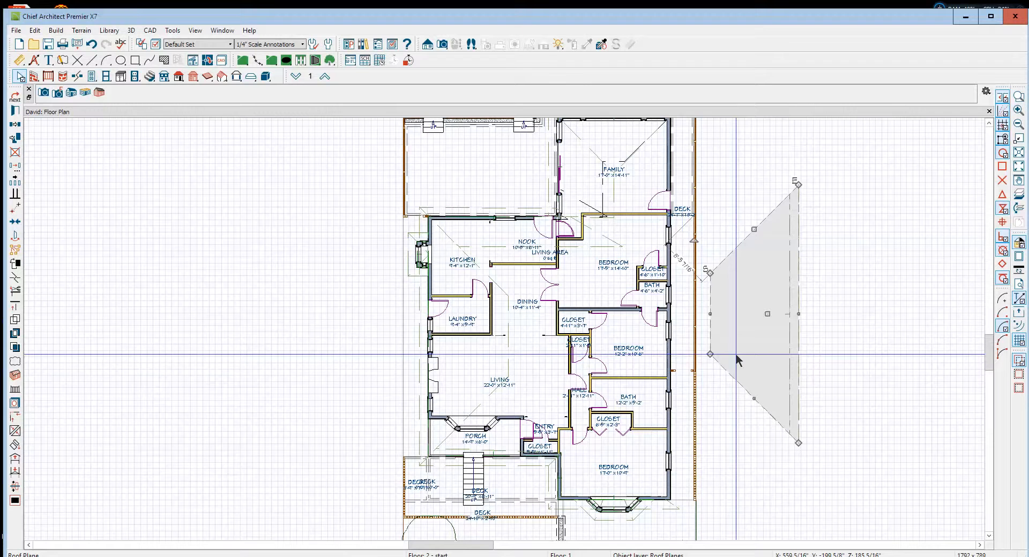
pyautogui.scroll(1, 709, 342)
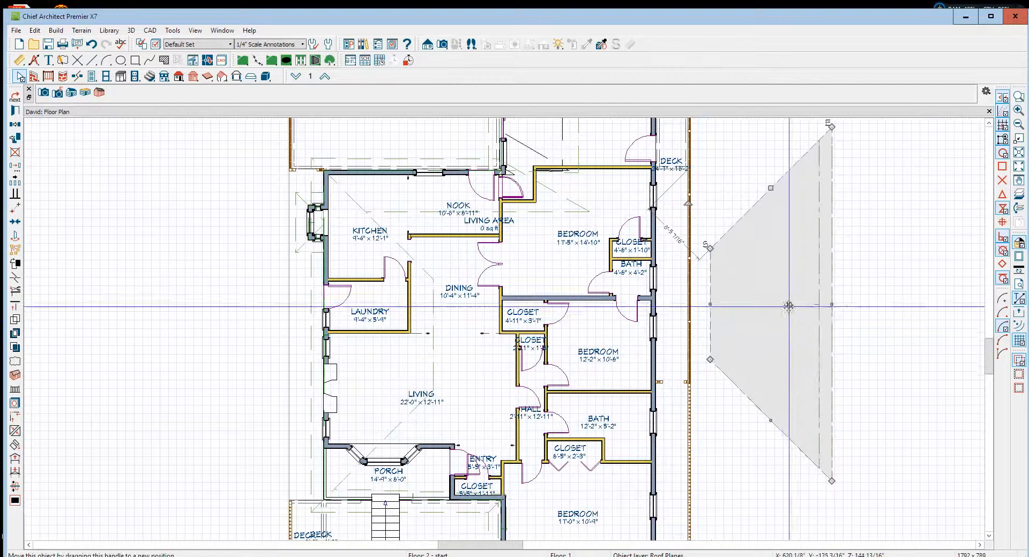
pyautogui.moveTo(789, 304); pyautogui.dragTo(713, 327)
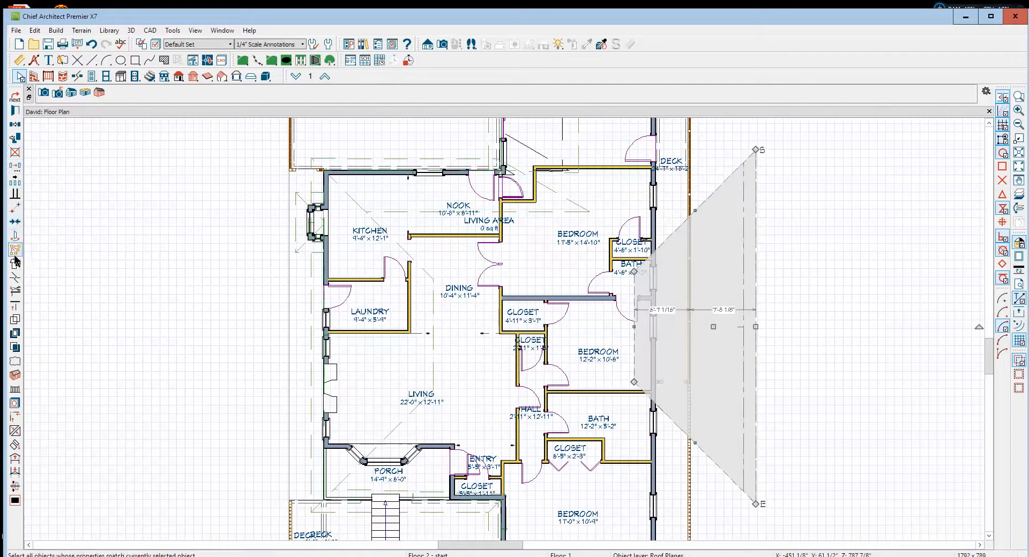
# Step: Move the rotated roof plane point to point so its baseline lands on the bedrooms' exterior side wall
pyautogui.click(15, 209)
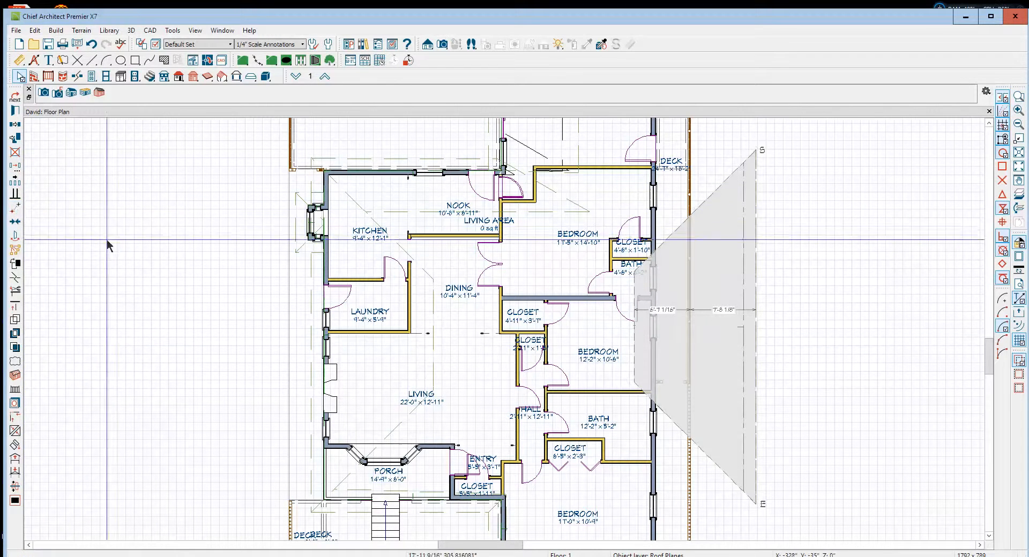
pyautogui.scroll(4, 798, 417)
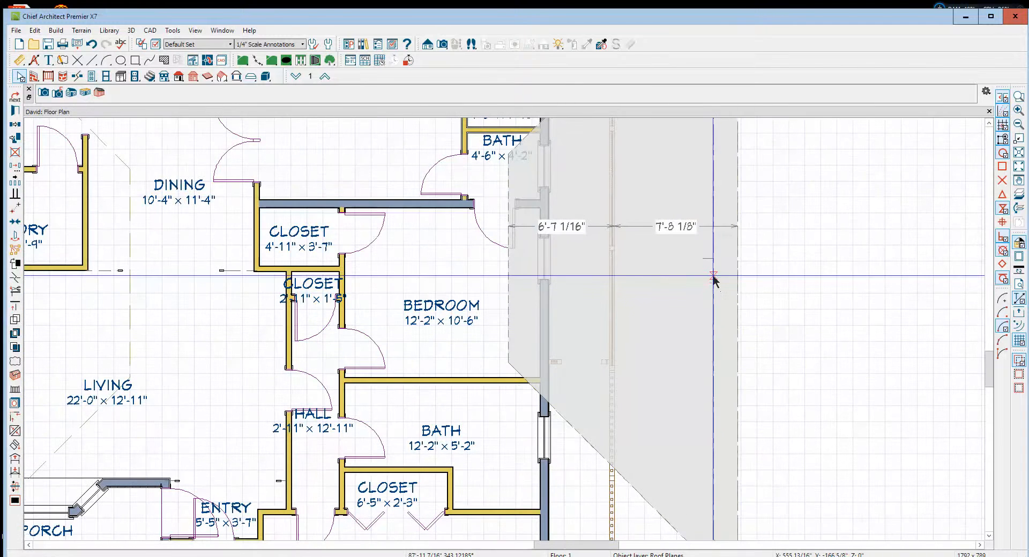
pyautogui.click(545, 301)
pyautogui.scroll(-4, 702, 287)
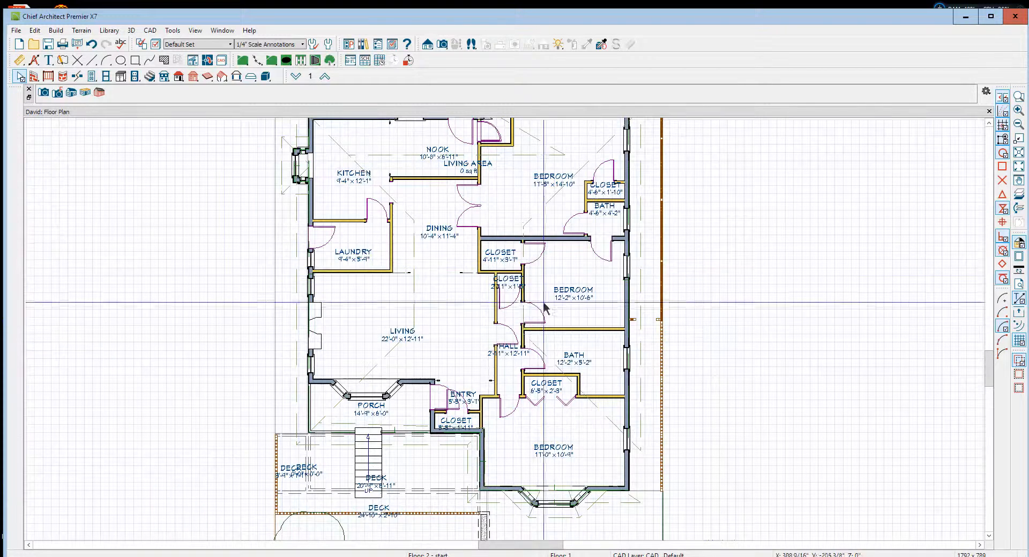
# Step: Extend the upper edge of the bedroom-side roof plane inward to the closets beside the dining room
pyautogui.rightClick(545, 351)
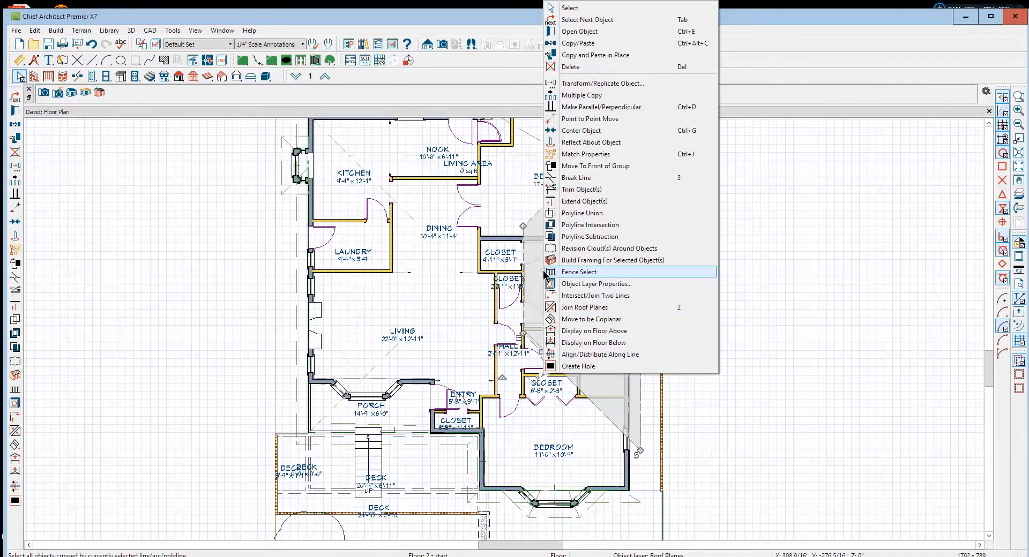
pyautogui.click(528, 284)
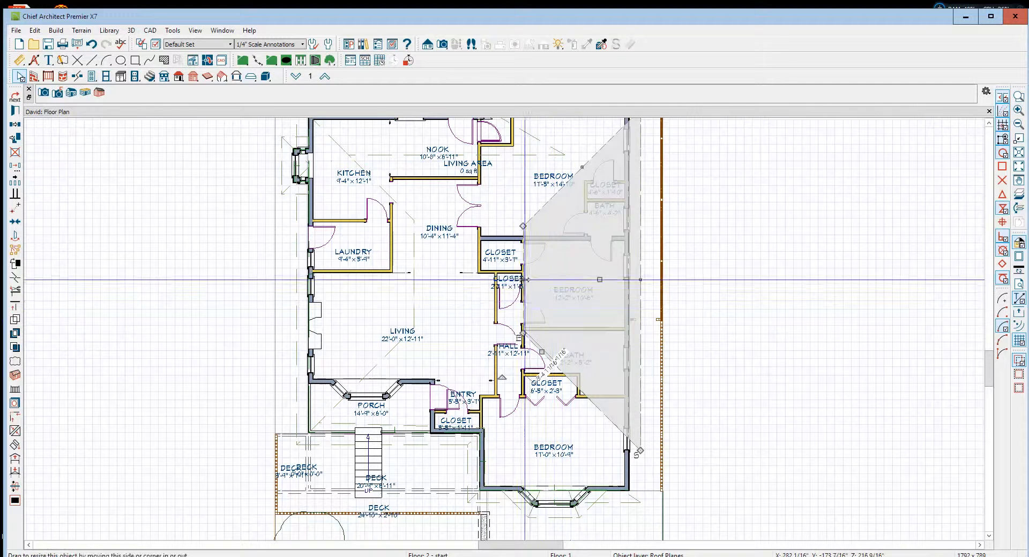
pyautogui.moveTo(523, 279); pyautogui.dragTo(485, 277)
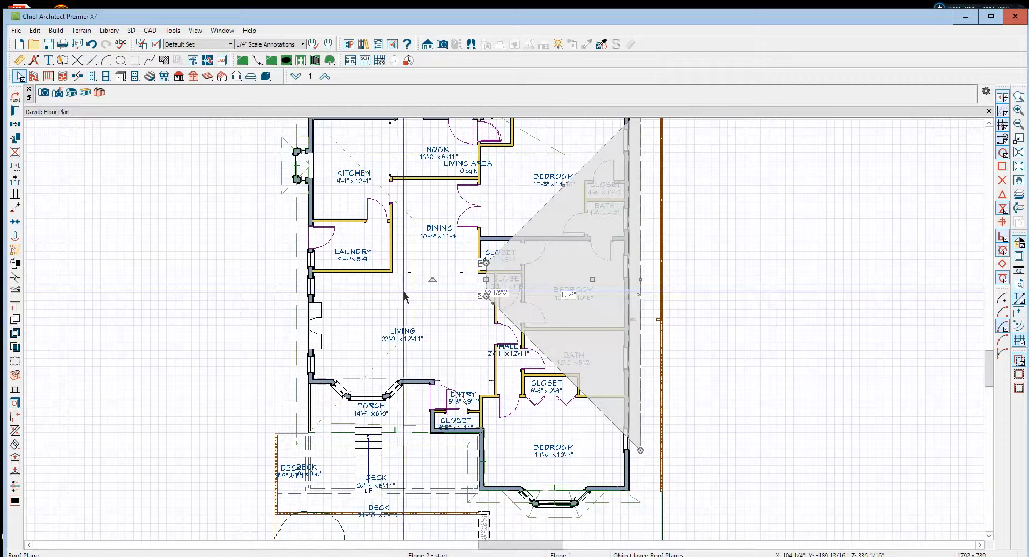
# Step: Try to join the bedroom-side roof plane to the upper edge of the opposite side plane over the living room
pyautogui.click(15, 431)
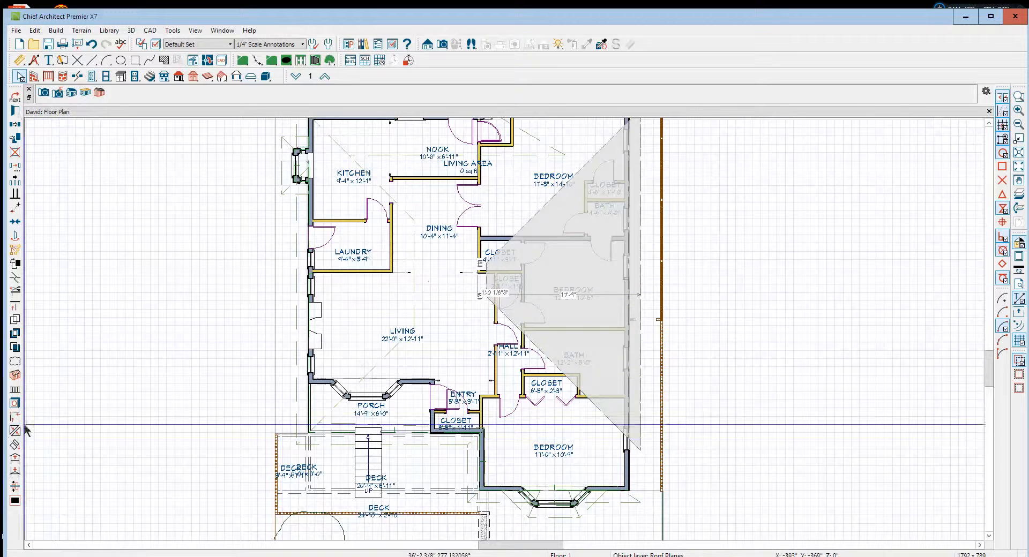
pyautogui.click(413, 306)
pyautogui.click(618, 323)
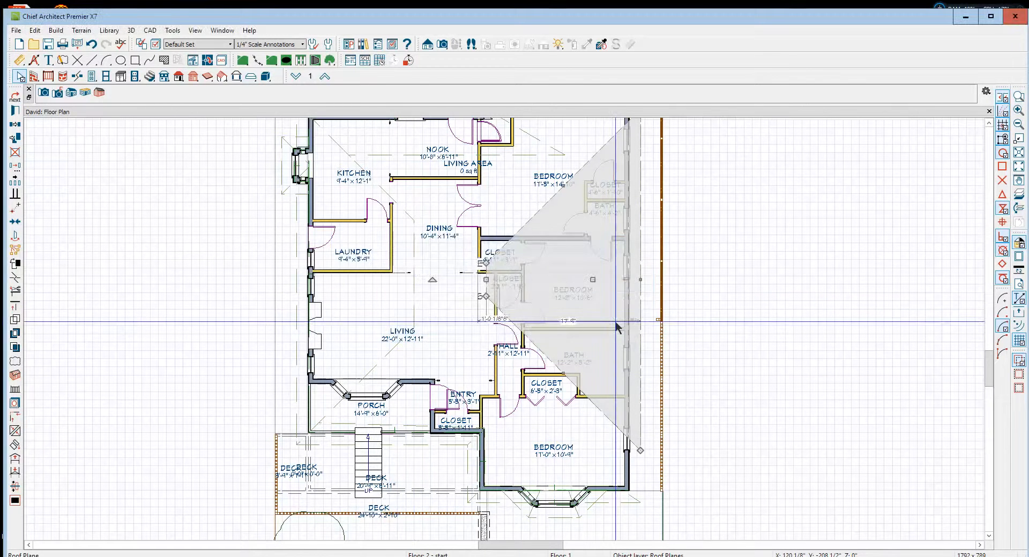
# Step: Extend the upper edge of the kitchen and living room side roof plane farther inward over the dining room
pyautogui.click(415, 302)
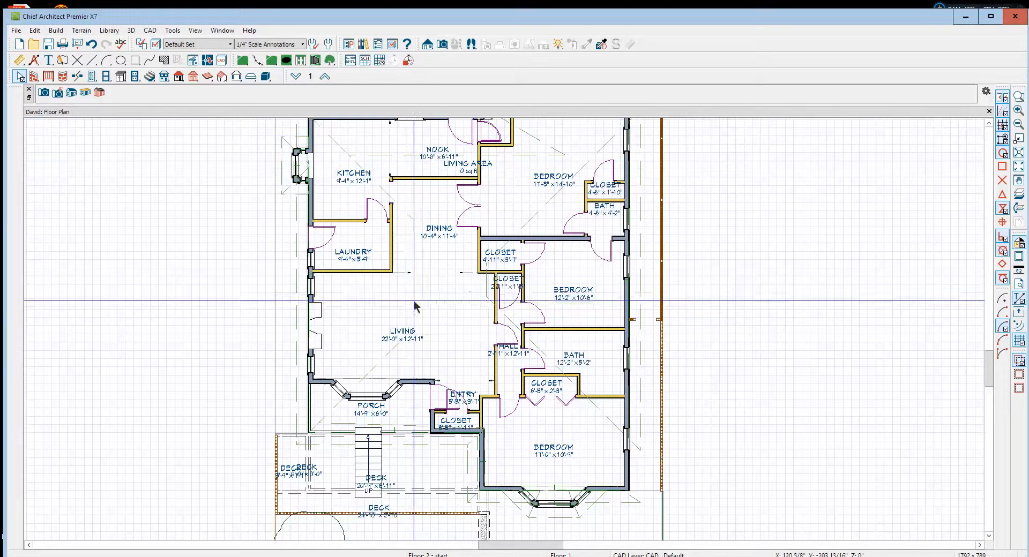
pyautogui.moveTo(415, 302); pyautogui.dragTo(439, 281)
pyautogui.press('Escape')
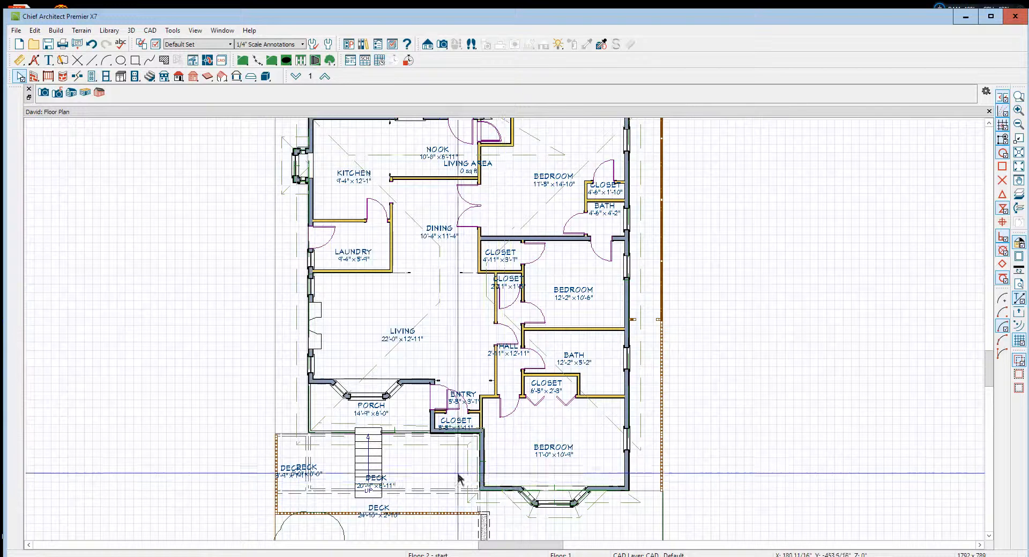
# Step: Extend the porch roof plane's upper edge back over the living room, and the deck-side plane's upper edge inward to the middle of the front bedroom
pyautogui.click(407, 425)
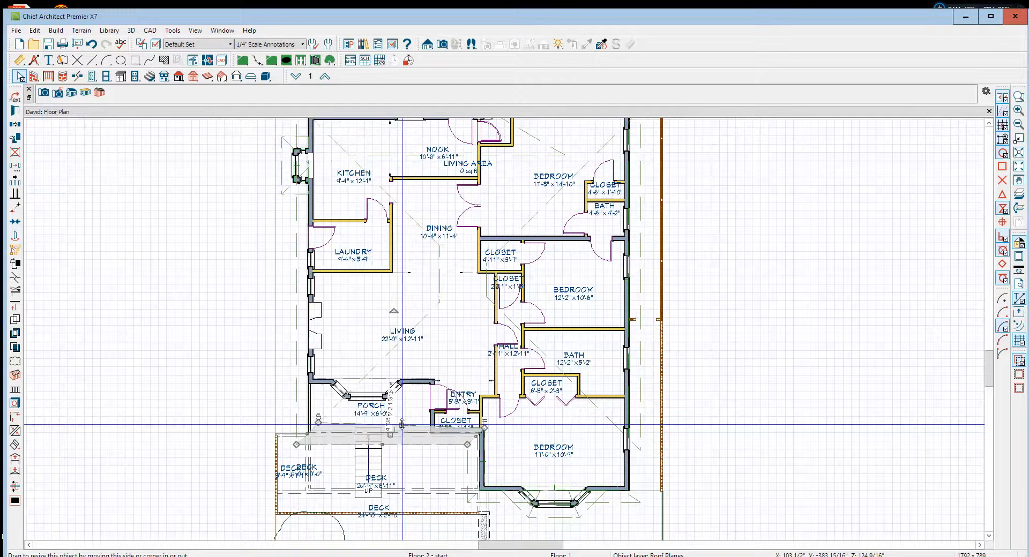
pyautogui.moveTo(402, 425); pyautogui.dragTo(435, 300)
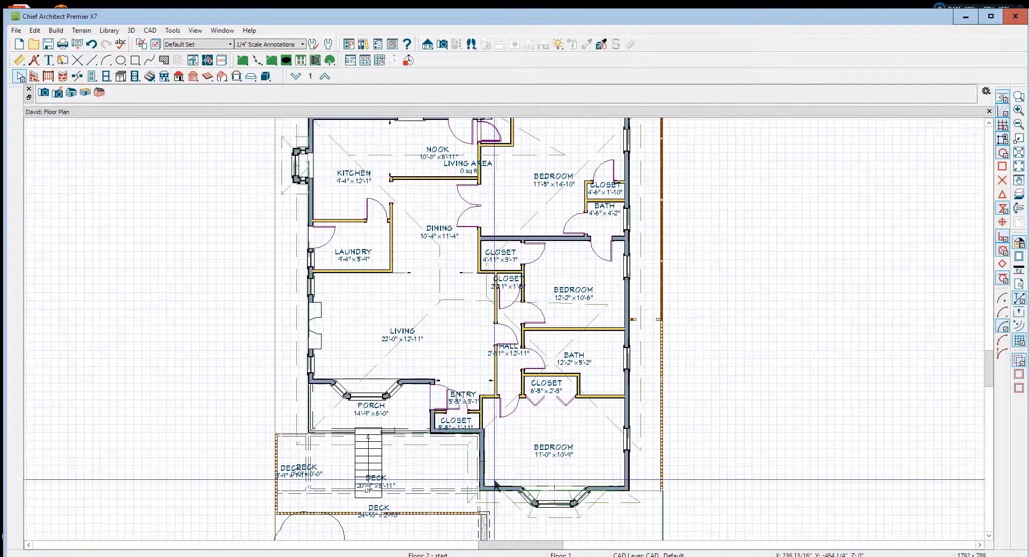
pyautogui.click(467, 469)
pyautogui.moveTo(467, 471)
pyautogui.mouseDown()
pyautogui.moveTo(539, 407)
pyautogui.moveTo(535, 415)
pyautogui.mouseUp()
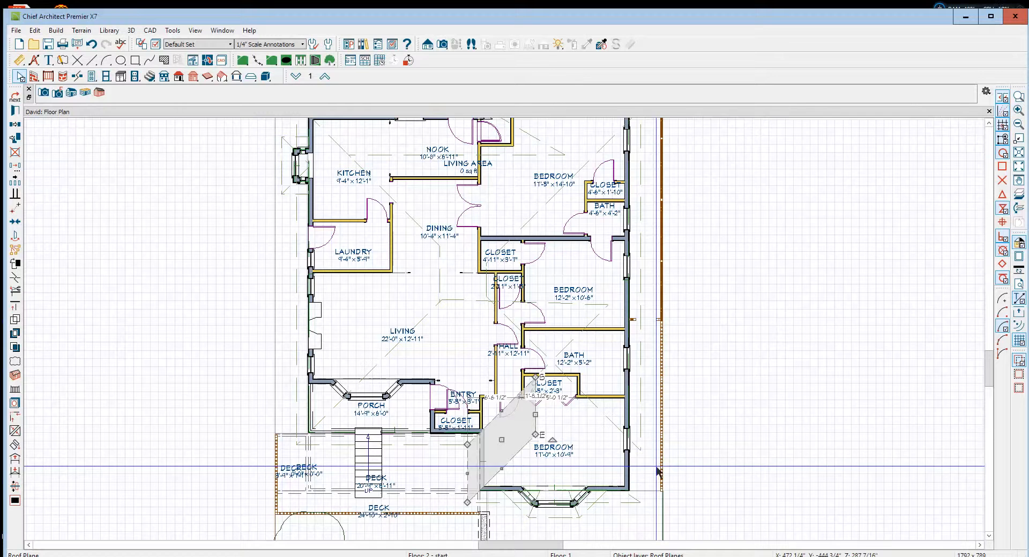
# Step: Break the bedroom-side roof plane's front hip edge at two points near the bath and closet, and pull the second corner straight forward below the first
pyautogui.scroll(3, 648, 515)
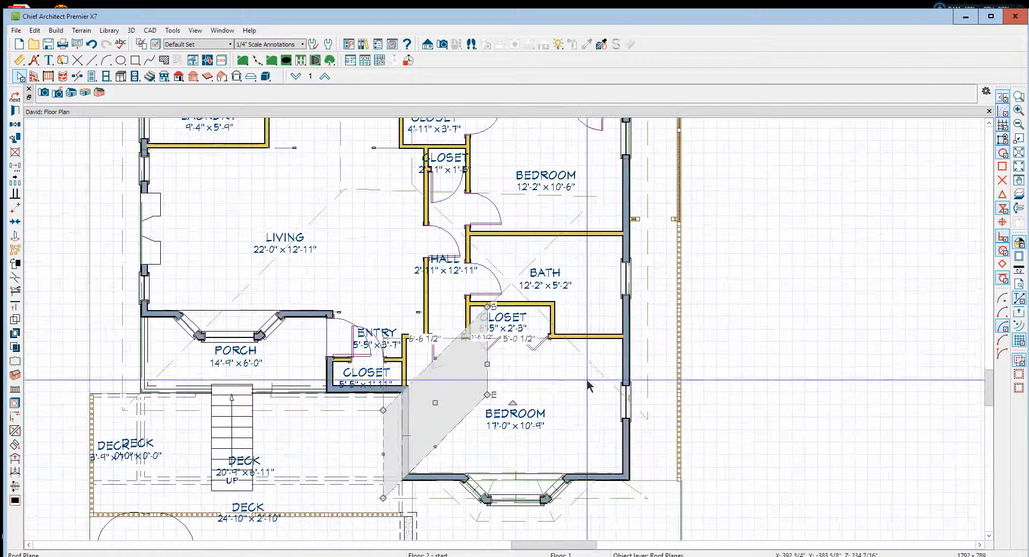
pyautogui.click(594, 367)
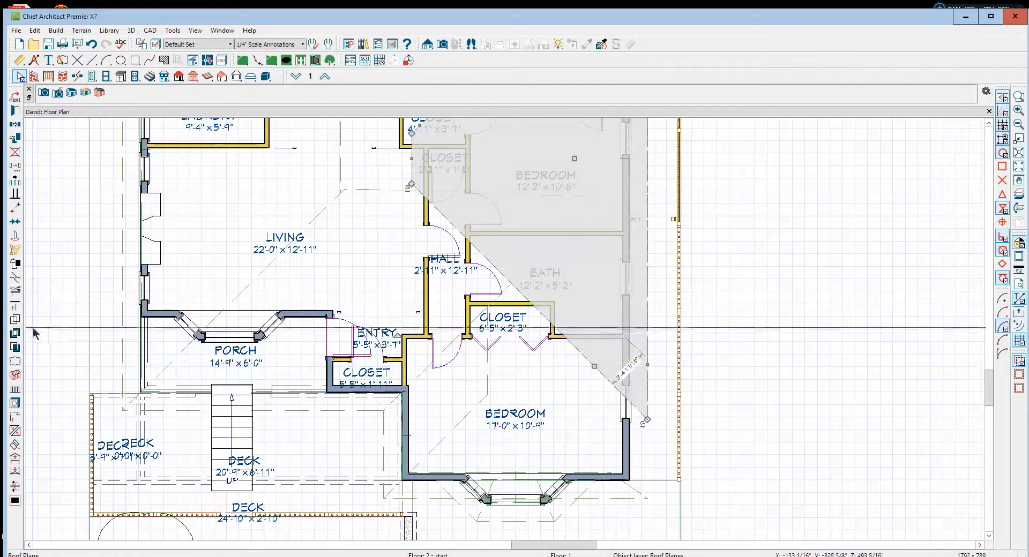
pyautogui.click(13, 279)
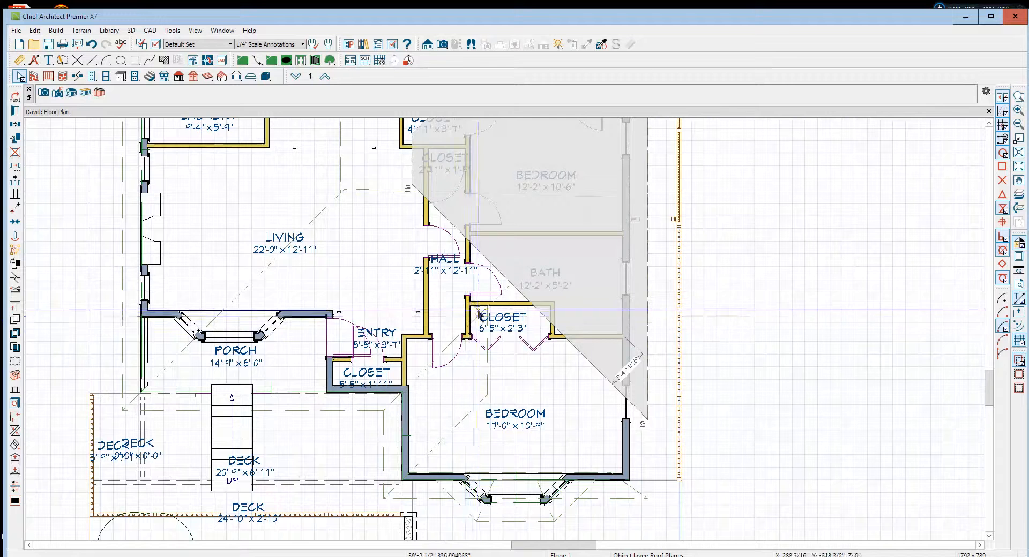
pyautogui.click(511, 284)
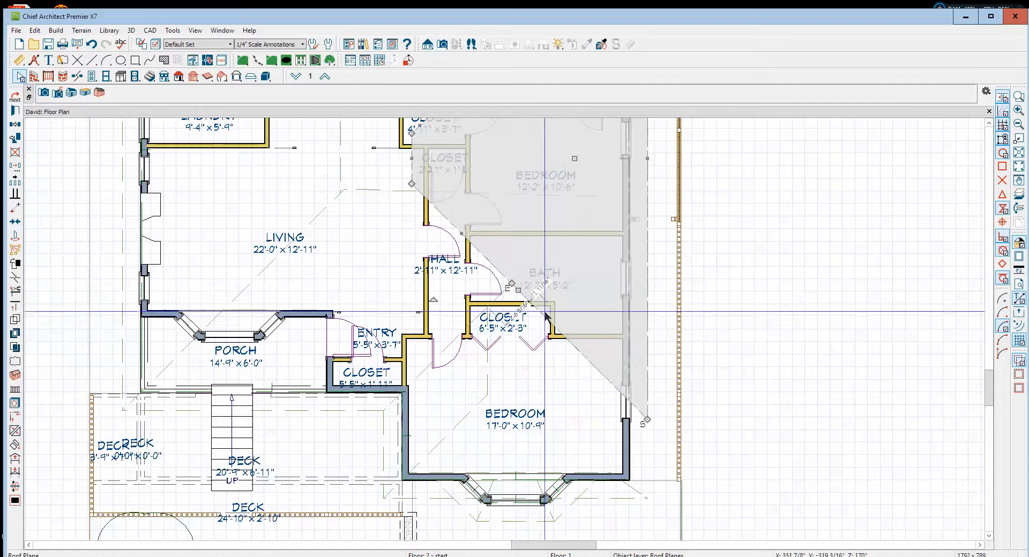
pyautogui.click(16, 279)
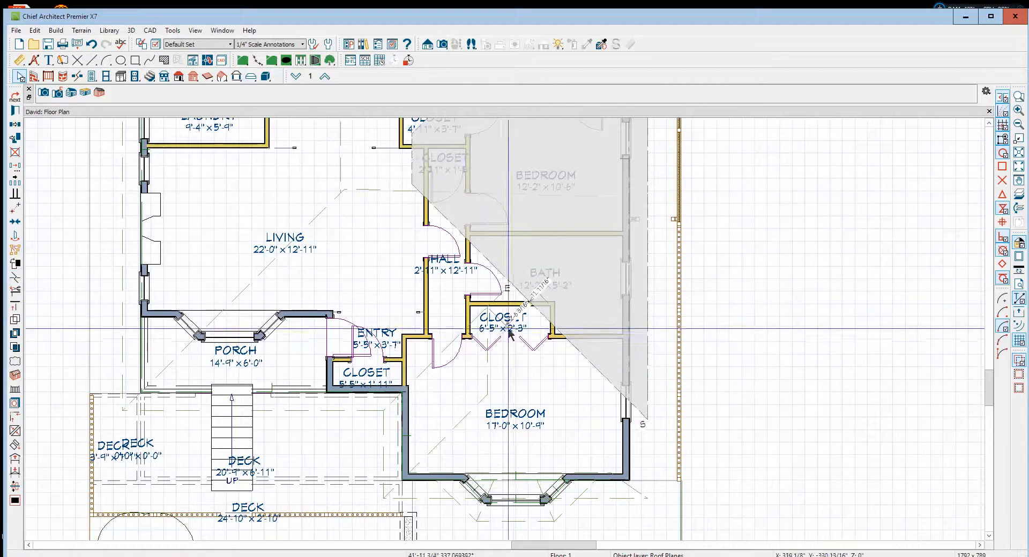
pyautogui.click(545, 316)
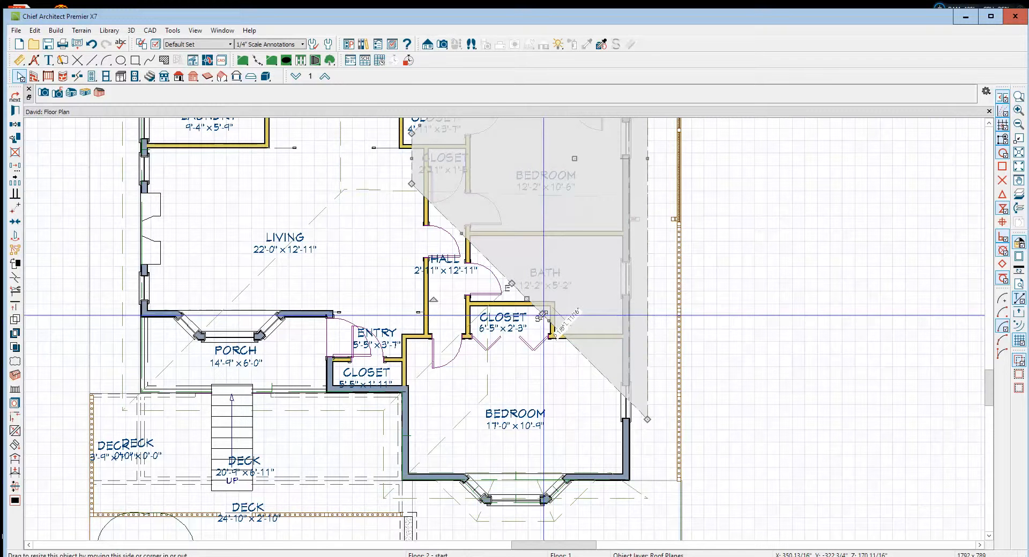
pyautogui.moveTo(545, 316); pyautogui.dragTo(512, 355)
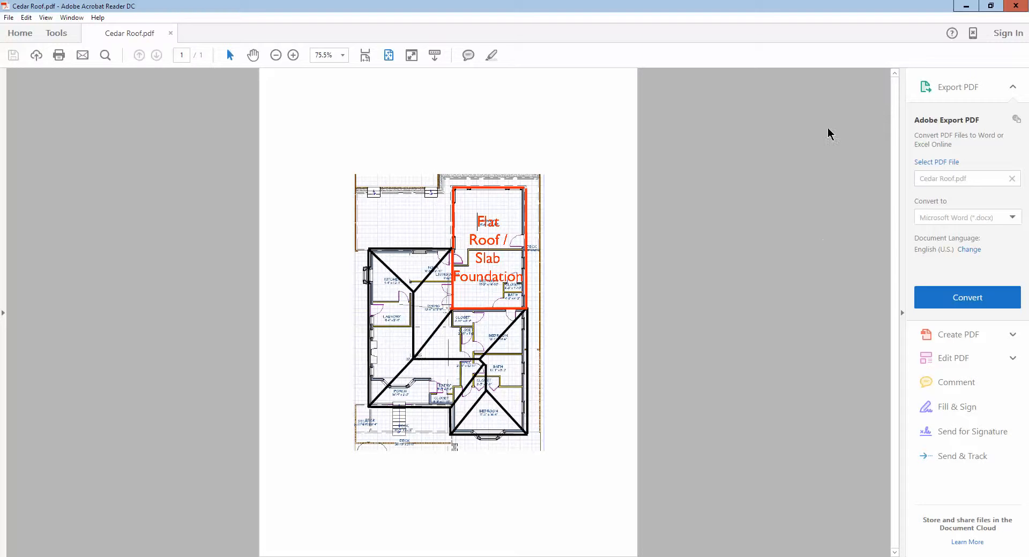
# Step: Enlarge the roof sketch in Cedar Roof.pdf to examine the ridge and hip layout, and return to the floor plan in Chief Architect
pyautogui.click(53, 17)
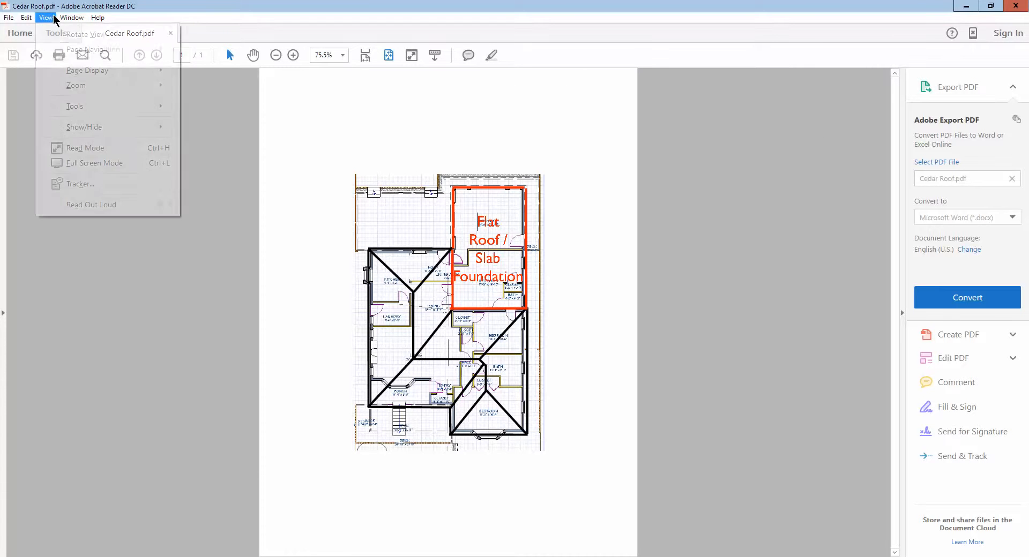
pyautogui.moveTo(72, 19)
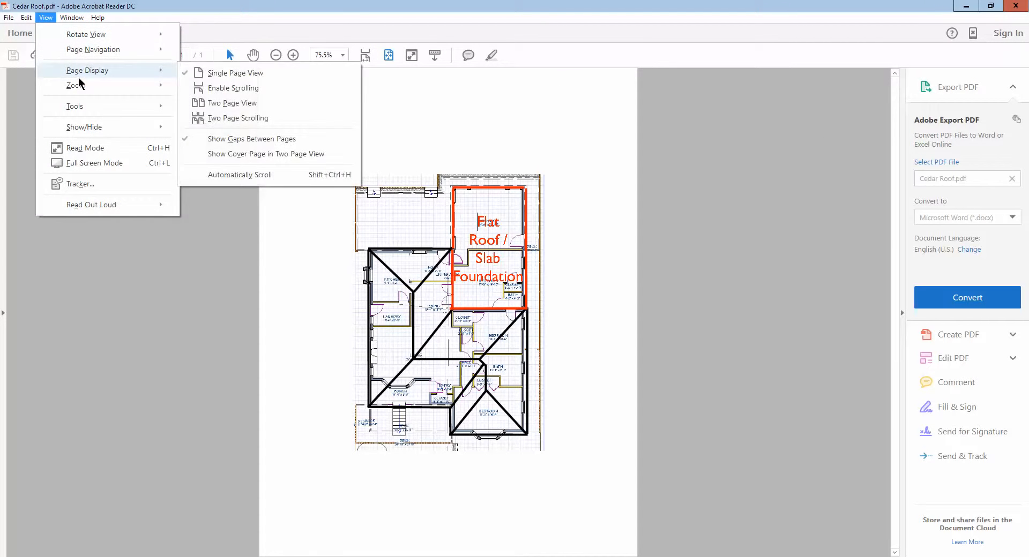
pyautogui.moveTo(82, 86)
pyautogui.click(202, 104)
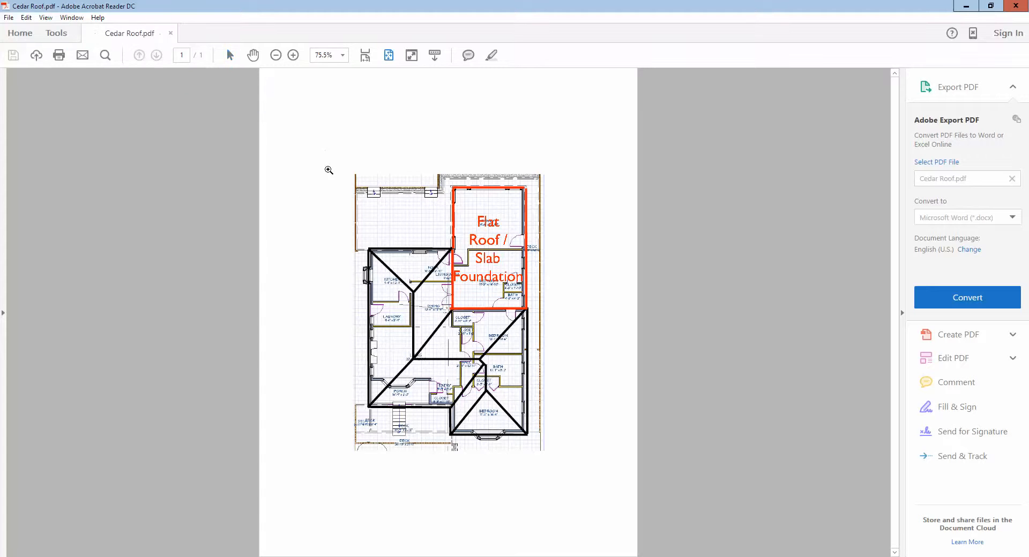
pyautogui.moveTo(325, 172); pyautogui.dragTo(563, 461)
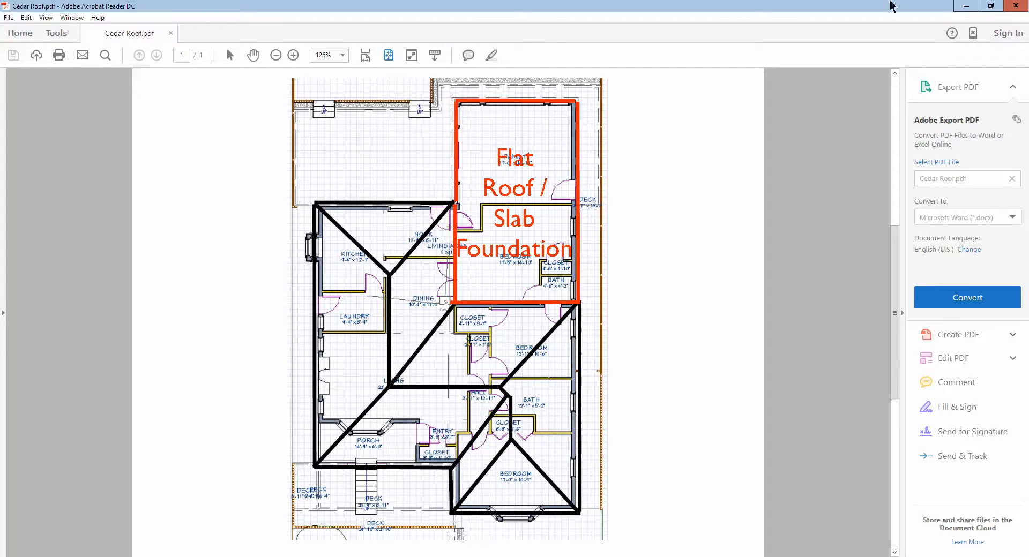
pyautogui.click(973, 2)
pyautogui.scroll(1, 525, 420)
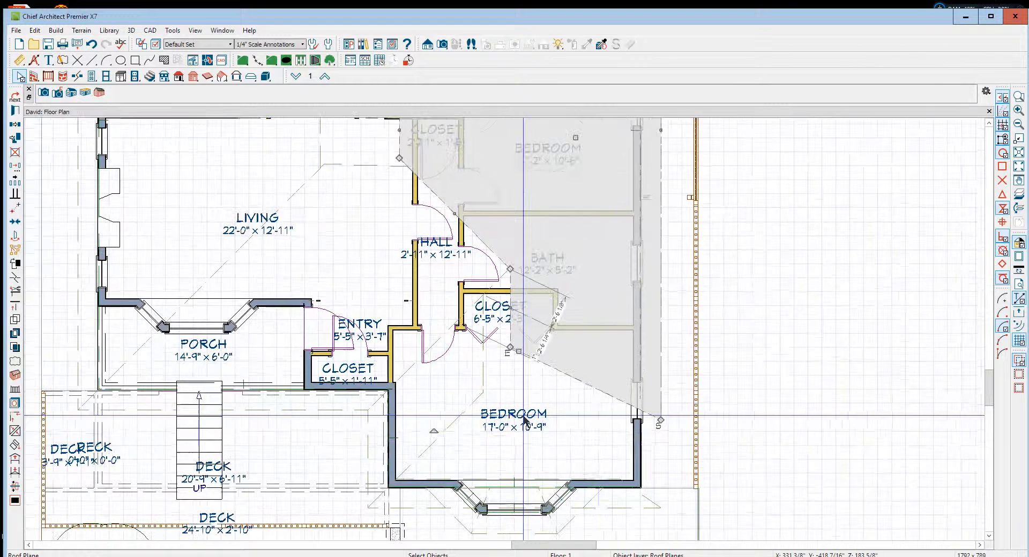
# Step: Extend the upper edge of the roof plane above the front bay window back over the front bedroom by about 6'-7"
pyautogui.press('Escape')
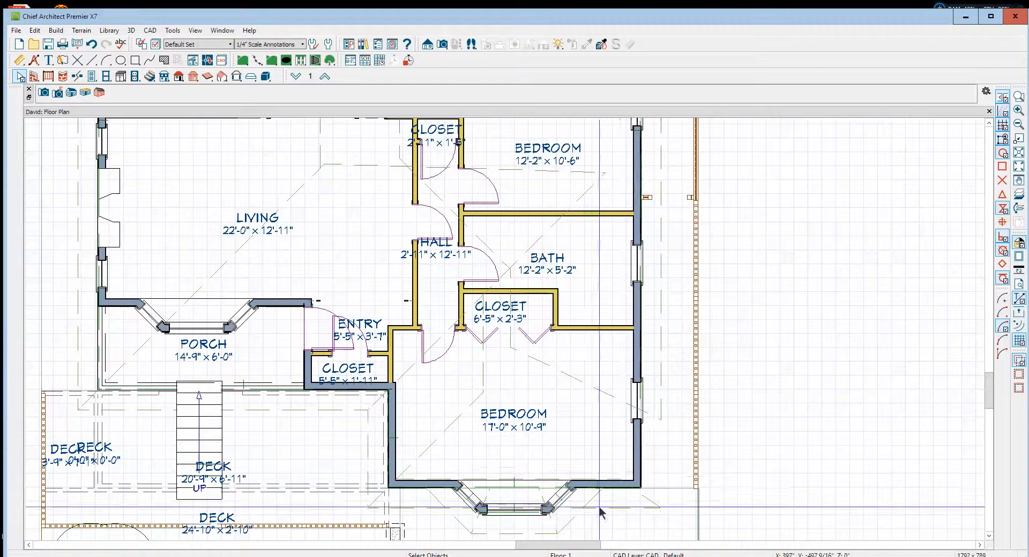
pyautogui.click(627, 508)
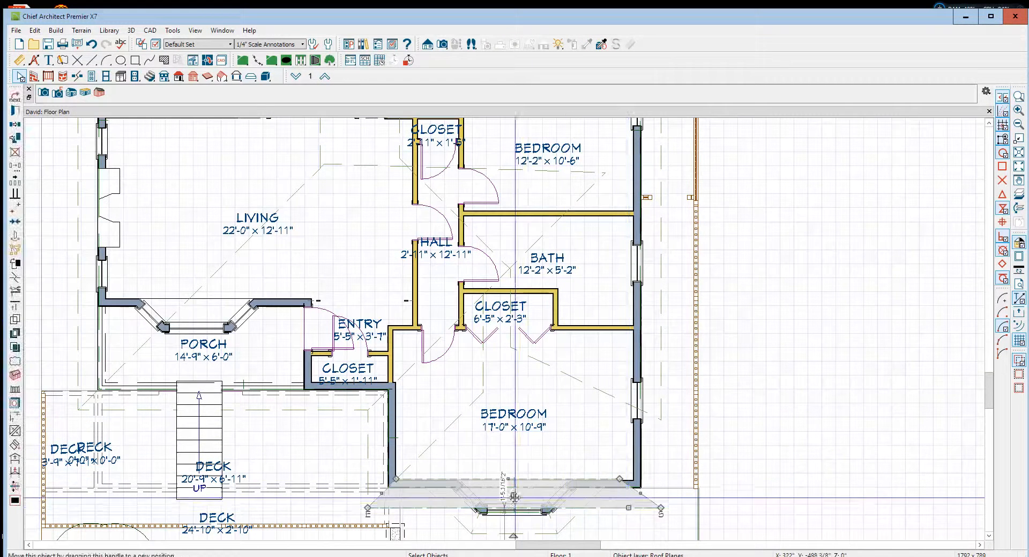
pyautogui.moveTo(504, 485); pyautogui.dragTo(510, 387)
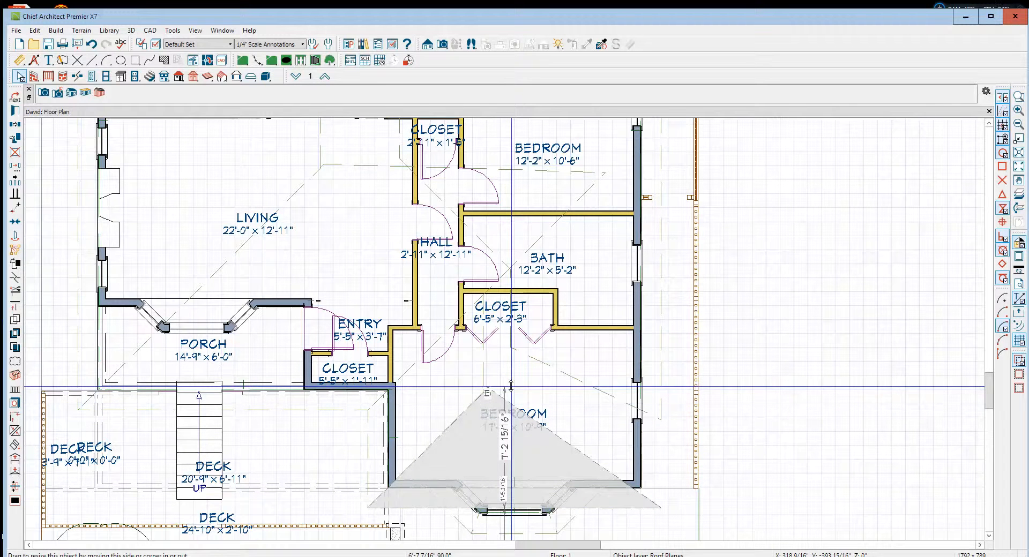
pyautogui.press('Escape')
# Step: Join the bedroom-side roof plane to the front bay-window roof plane along their shared hip over the front bedroom
pyautogui.click(496, 399)
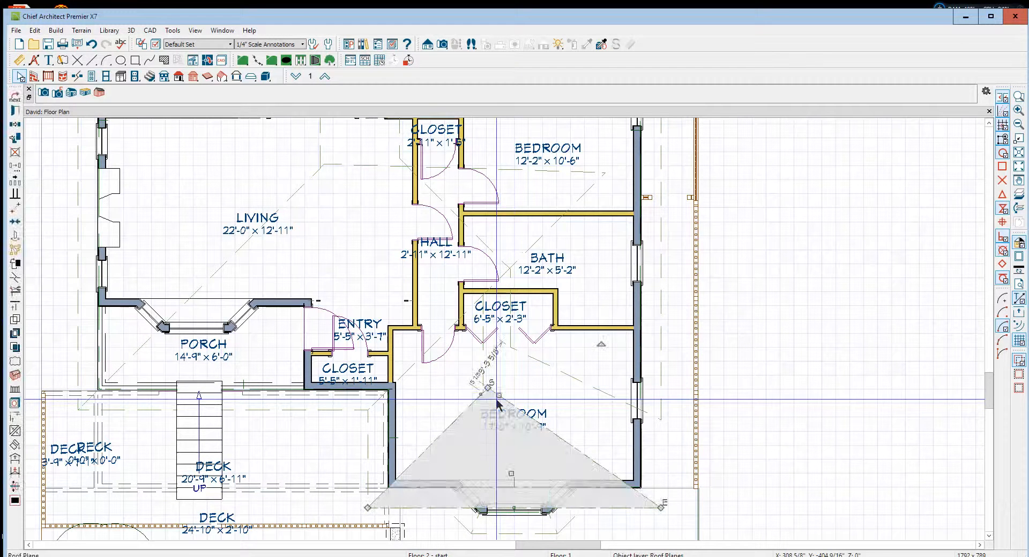
pyautogui.rightClick(583, 393)
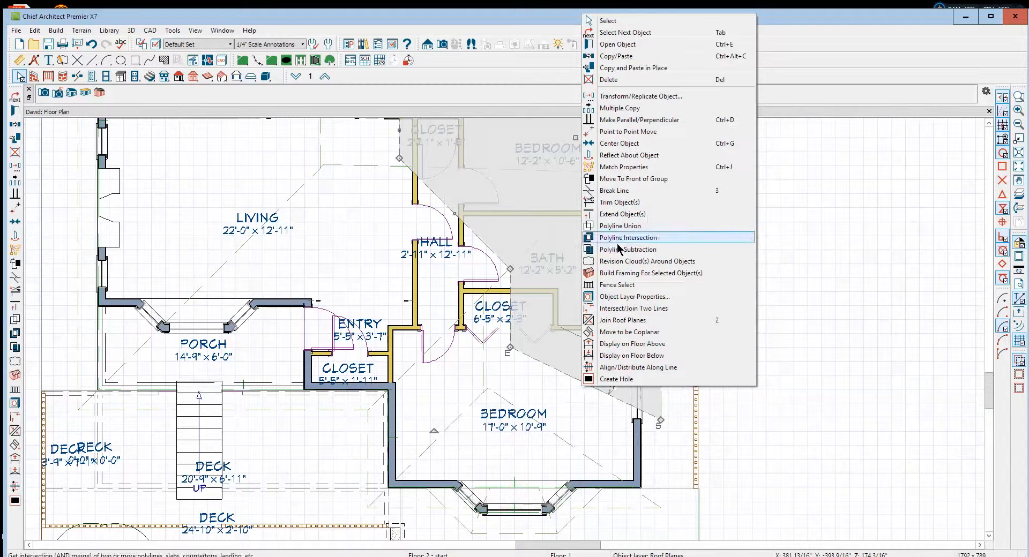
pyautogui.click(622, 321)
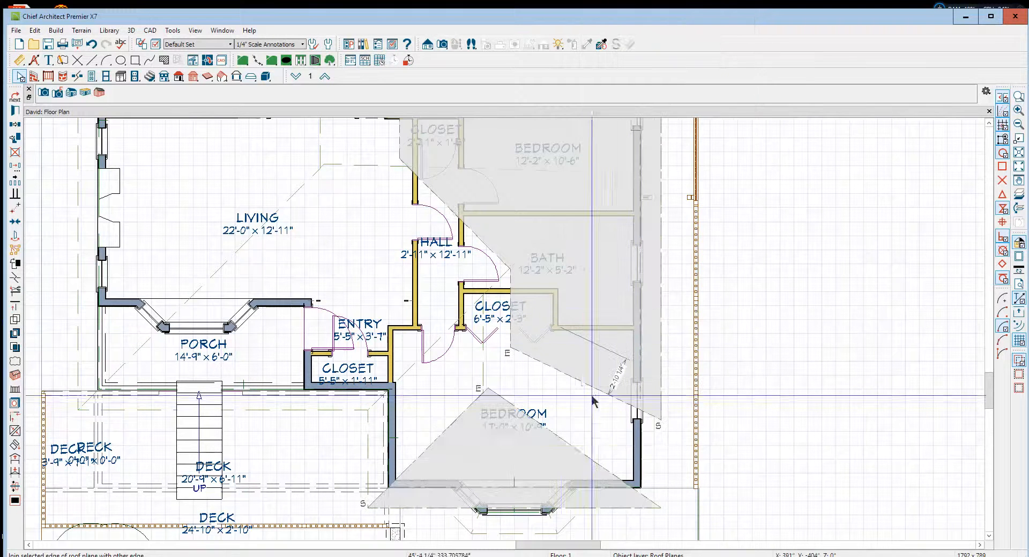
pyautogui.click(561, 445)
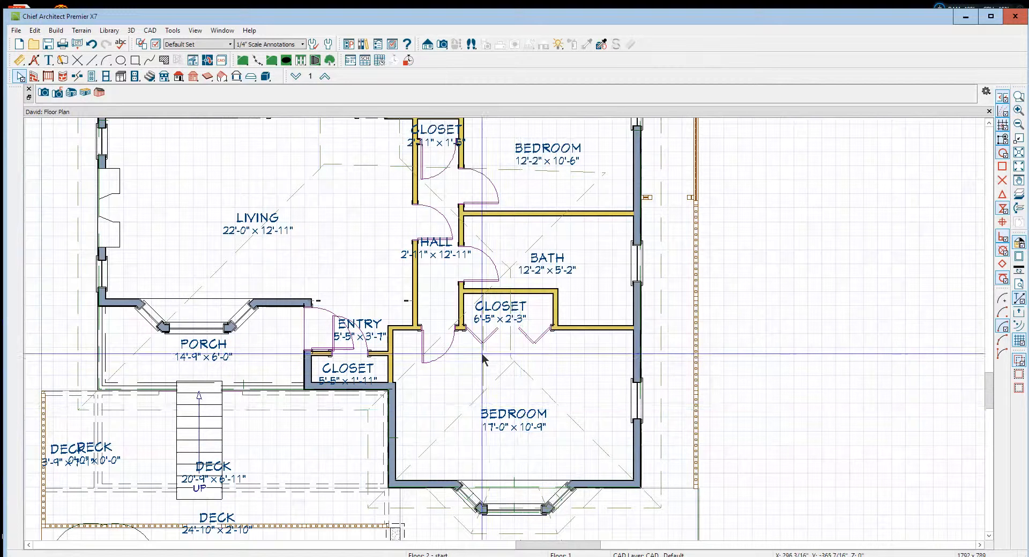
# Step: Join the deck-side roof plane over the front bedroom to the bedroom-side plane along the ridge between them
pyautogui.click(482, 359)
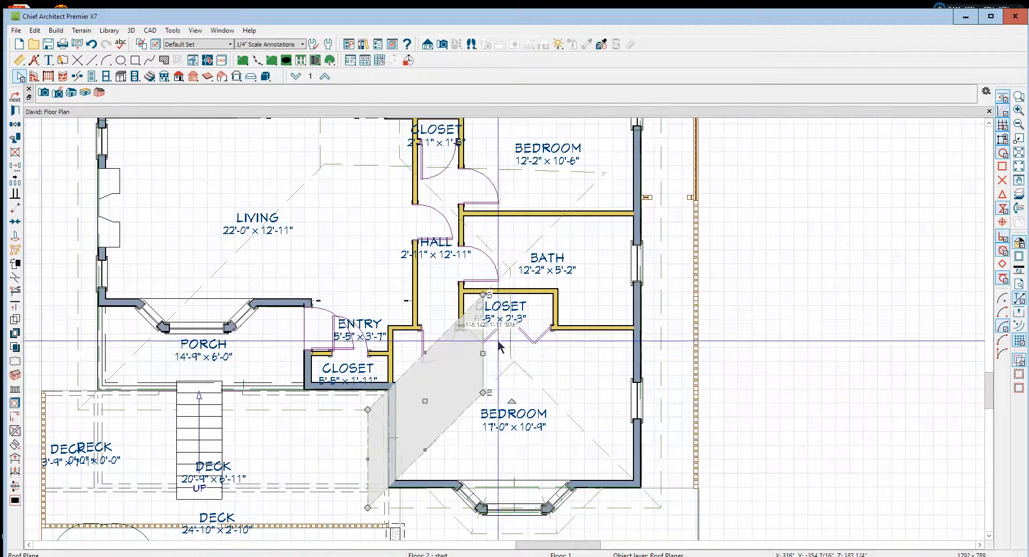
pyautogui.click(14, 432)
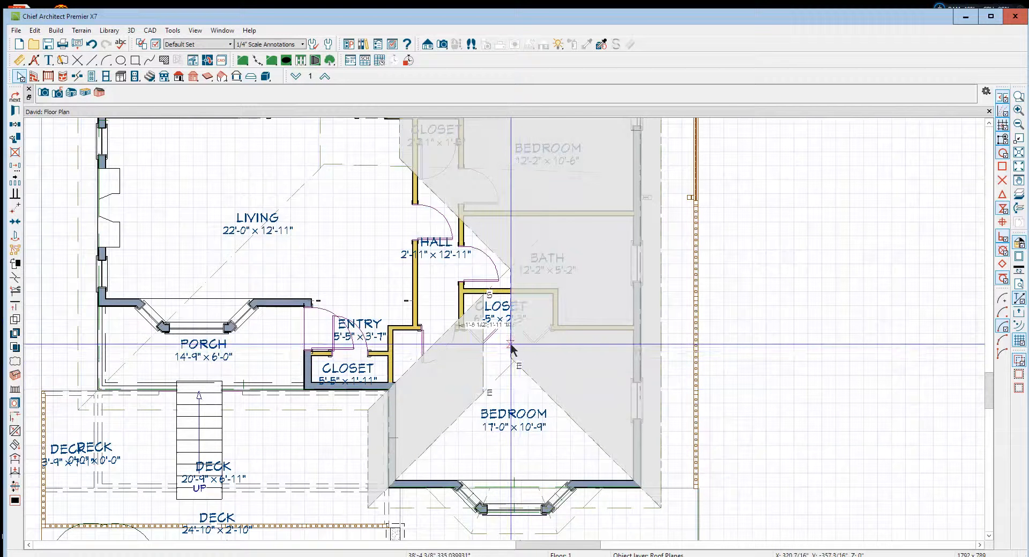
pyautogui.click(510, 348)
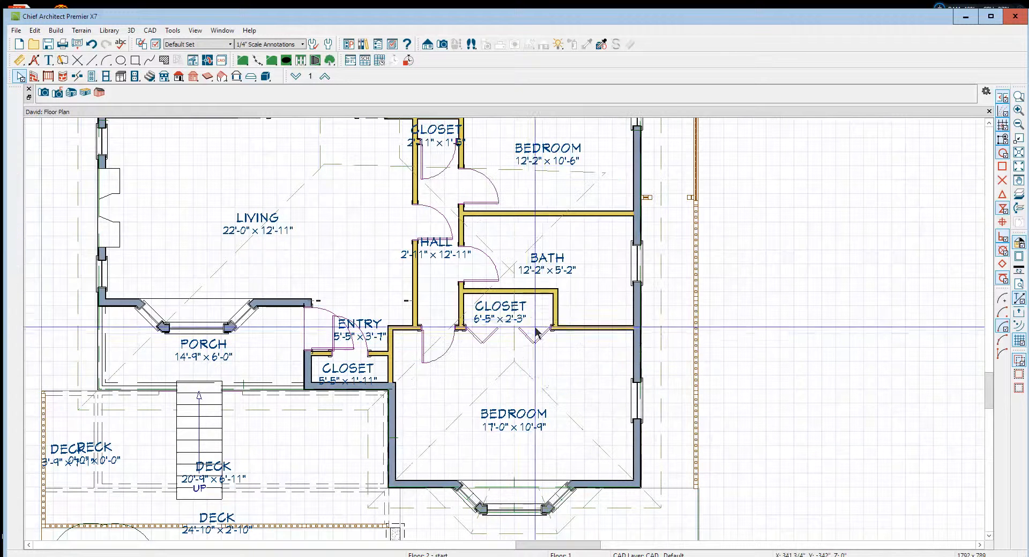
# Step: Select the porch roof plane and compare its outline with the roof sketch in Cedar Roof.pdf, returning to the floor plan
pyautogui.click(988, 122)
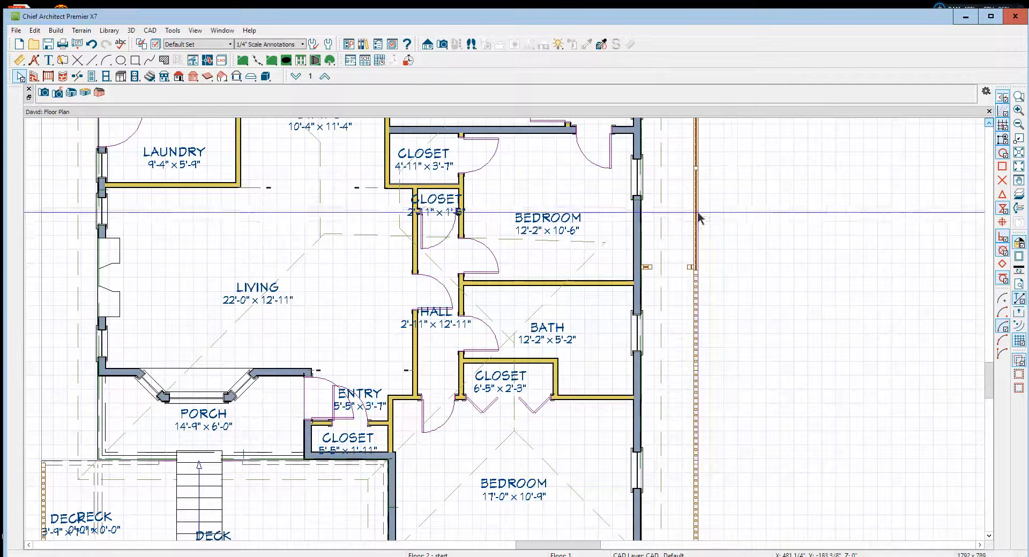
pyautogui.scroll(2, 549, 235)
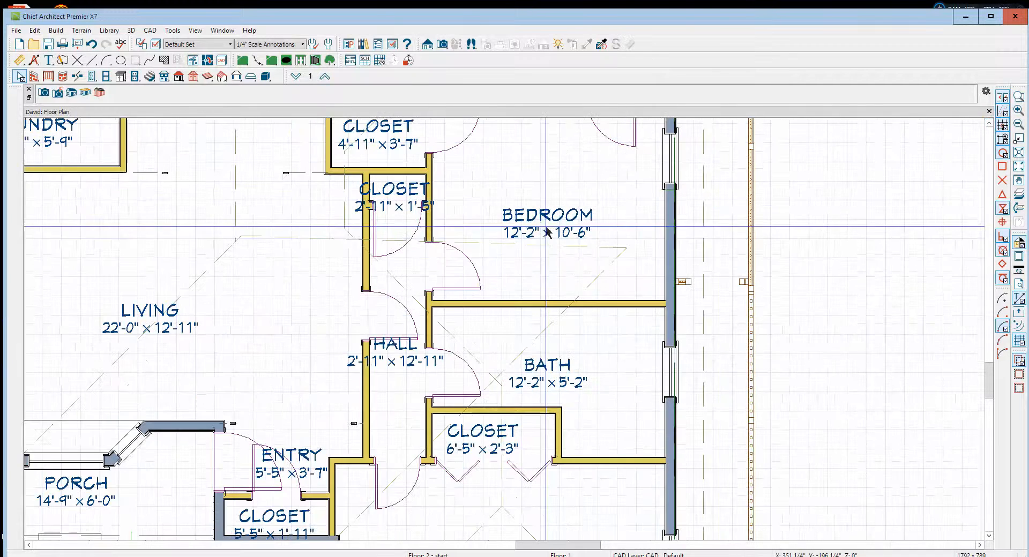
pyautogui.click(587, 281)
pyautogui.scroll(-1, 600, 265)
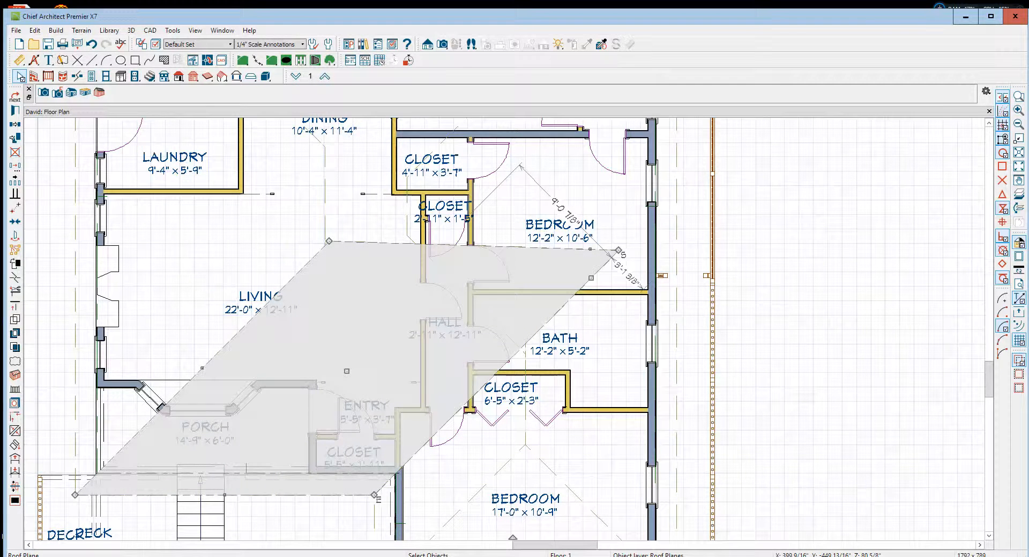
pyautogui.click(603, 556)
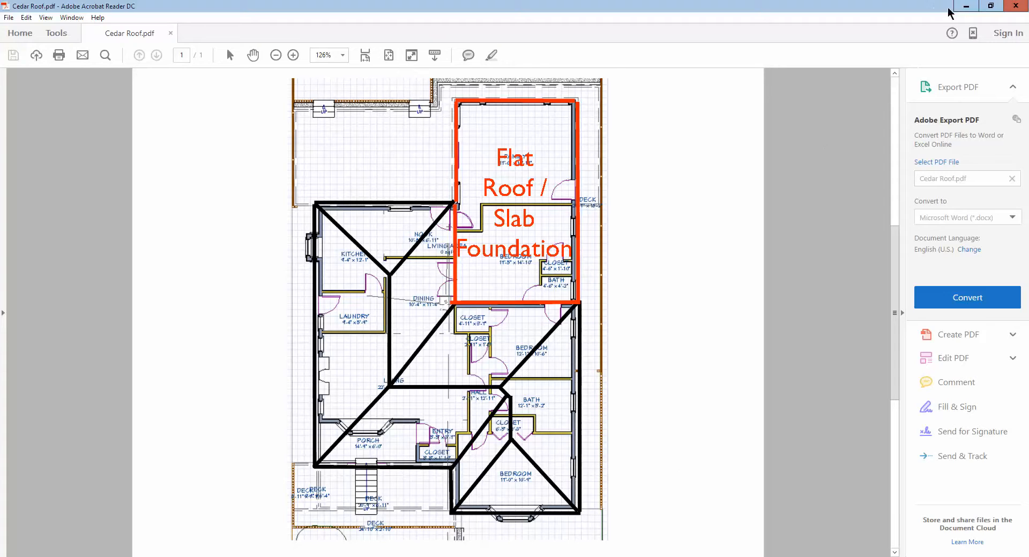
pyautogui.click(961, 7)
# Step: Break the porch roof plane's inner edge near the bath and move its far bedroom corner back to the hall closet
pyautogui.scroll(-3, 617, 272)
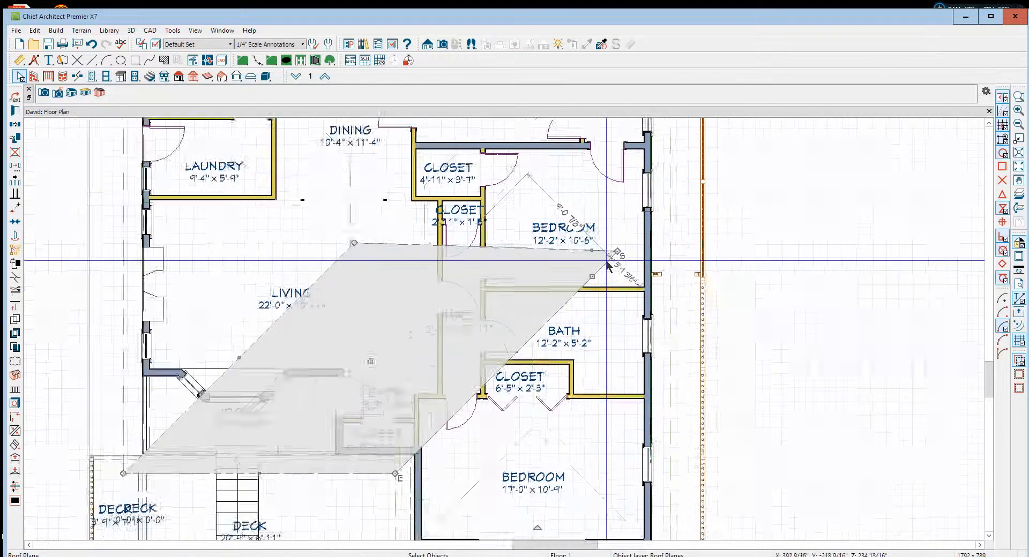
pyautogui.click(15, 278)
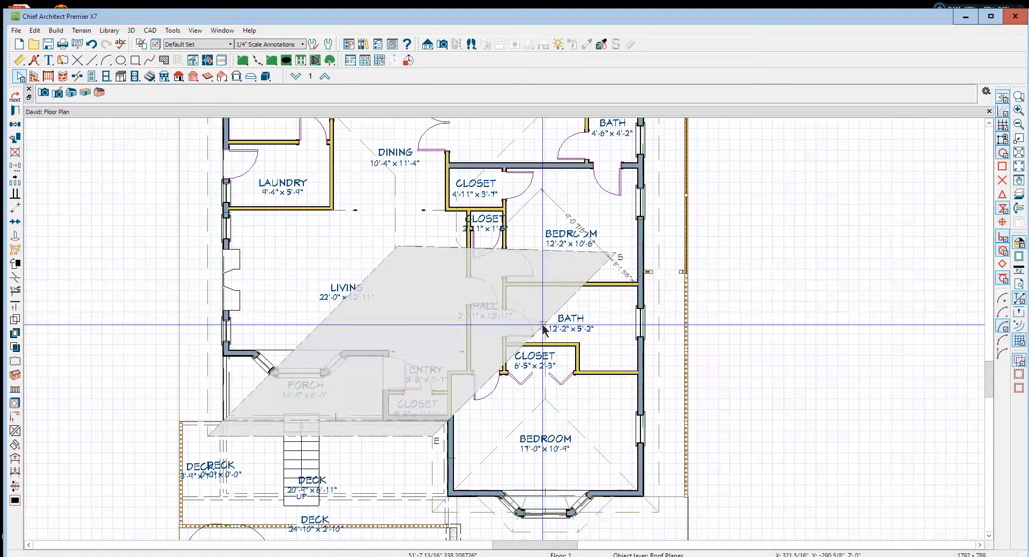
pyautogui.click(543, 325)
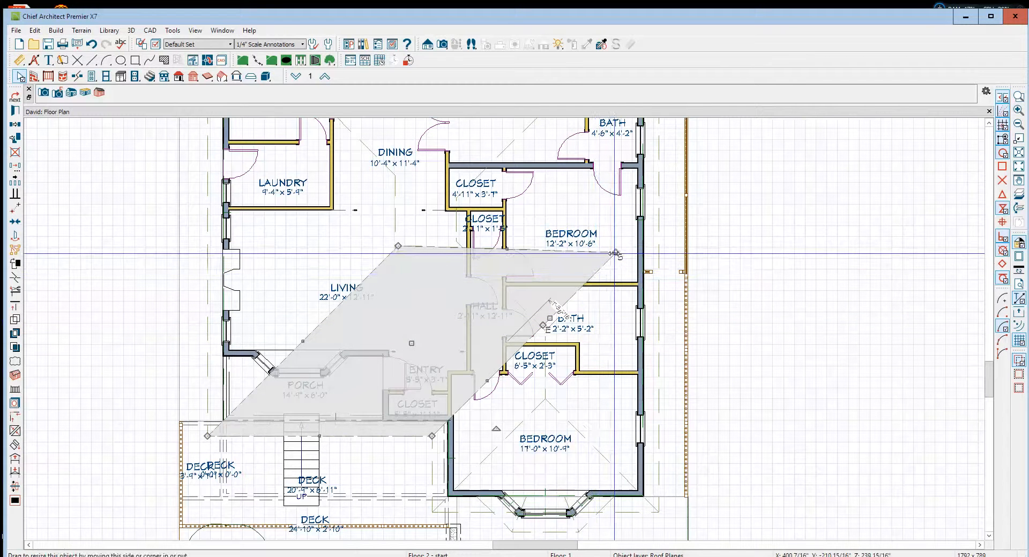
pyautogui.moveTo(616, 254); pyautogui.dragTo(457, 250)
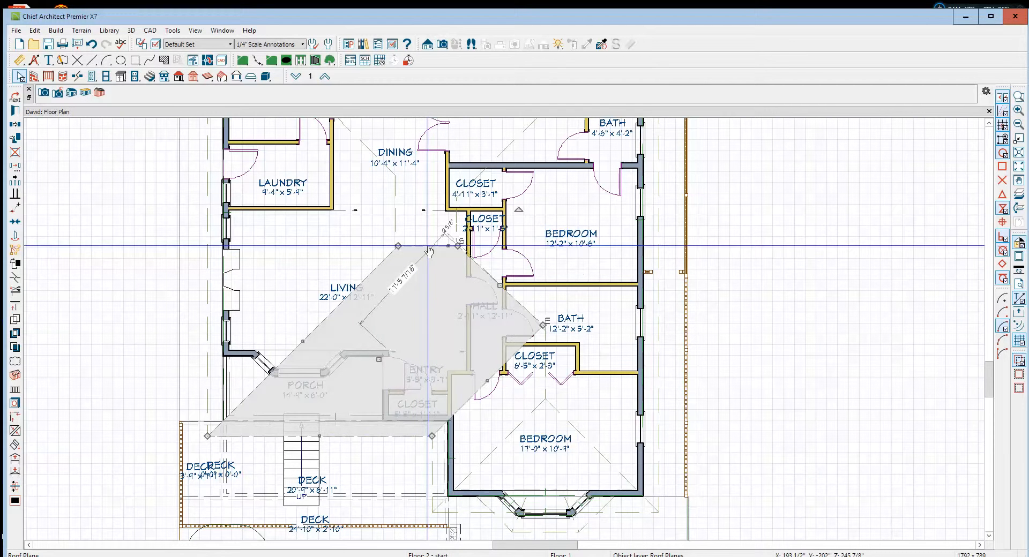
# Step: Pull the porch roof plane's upper edge forward over the living room so the plane is about 12'-1" deep
pyautogui.click(428, 245)
pyautogui.click(428, 253)
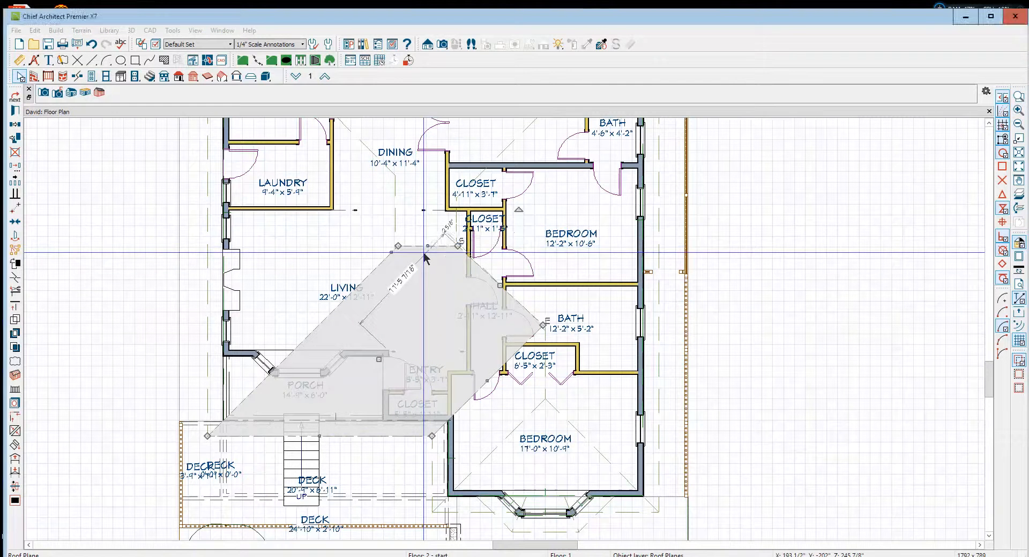
pyautogui.moveTo(427, 246); pyautogui.dragTo(425, 300)
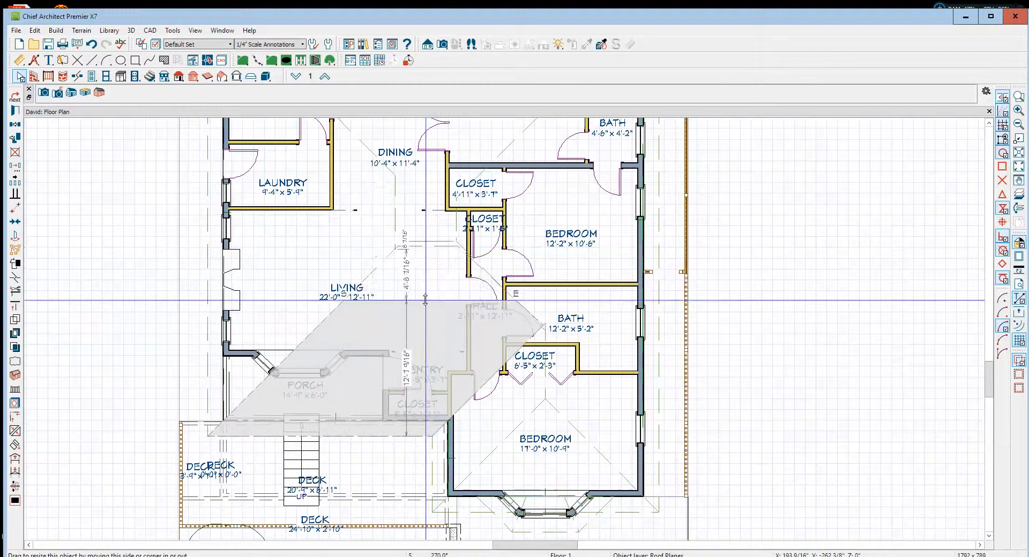
pyautogui.press('Escape')
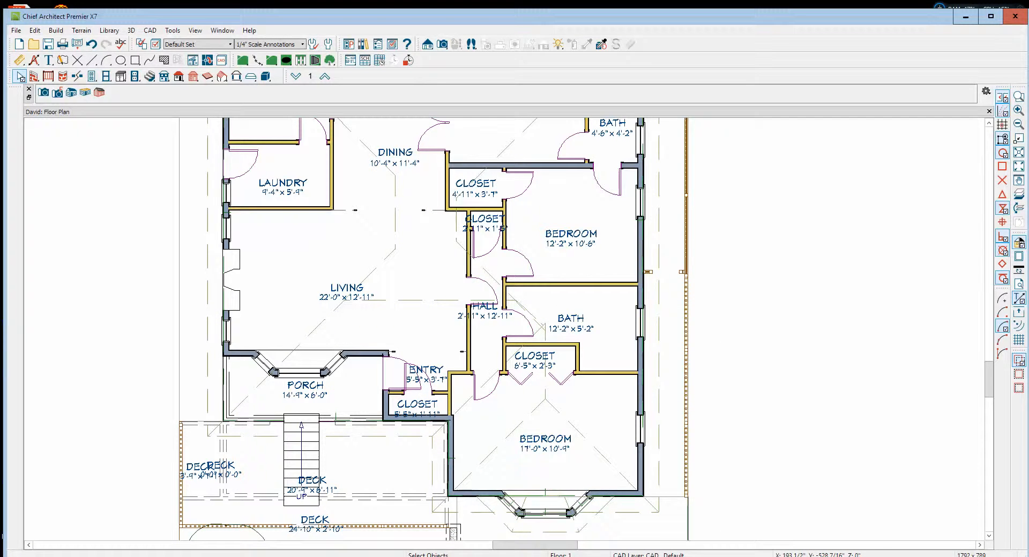
# Step: Check the ridge and hip layout in Cedar Roof.pdf against the roof planes across the whole floor plan
pyautogui.click(610, 540)
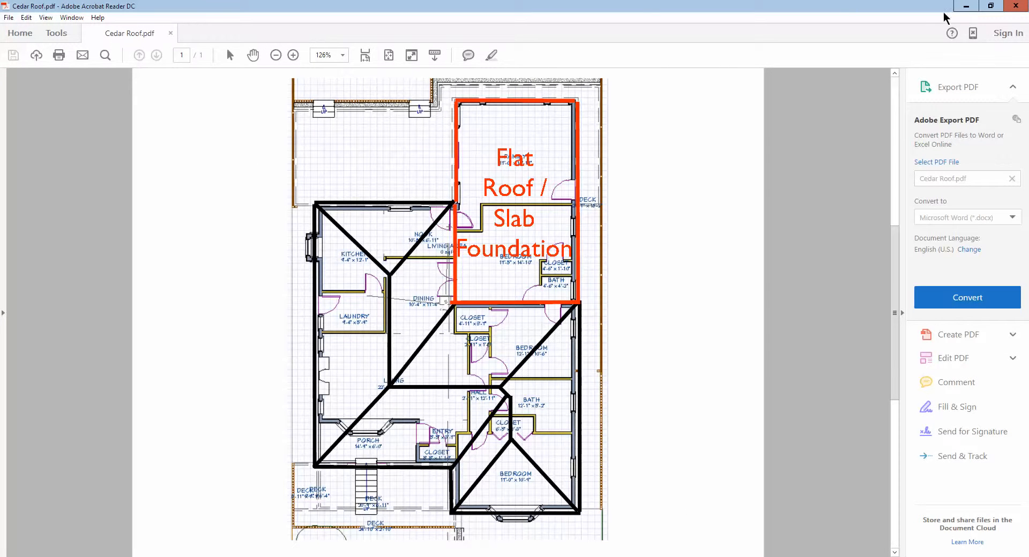
pyautogui.click(958, 8)
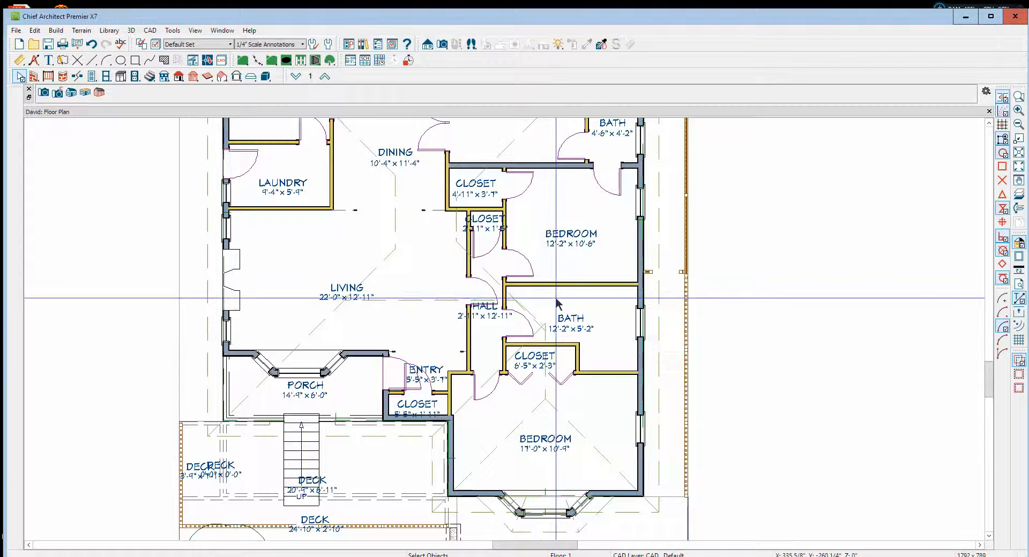
pyautogui.scroll(-2, 557, 305)
pyautogui.scroll(-2, 600, 206)
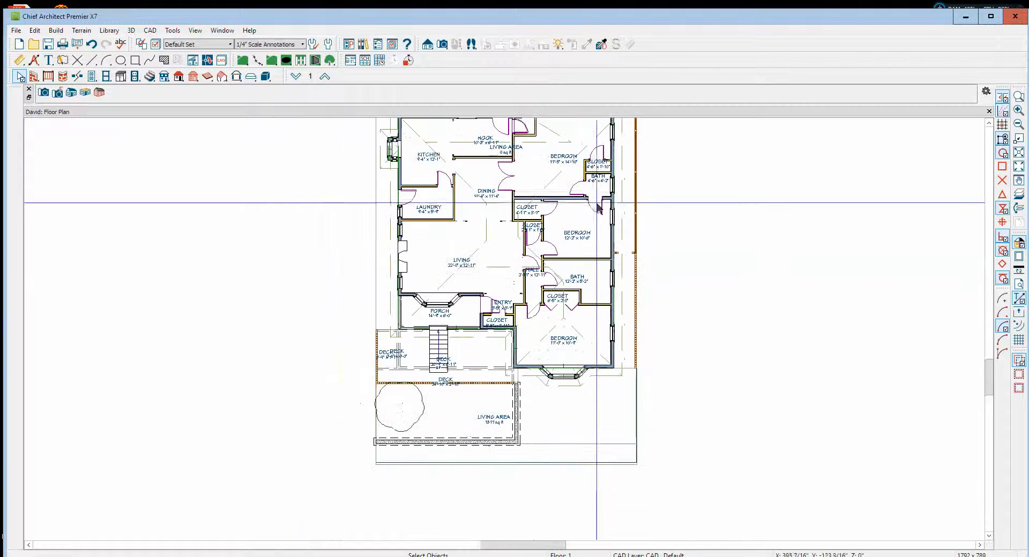
pyautogui.click(989, 123)
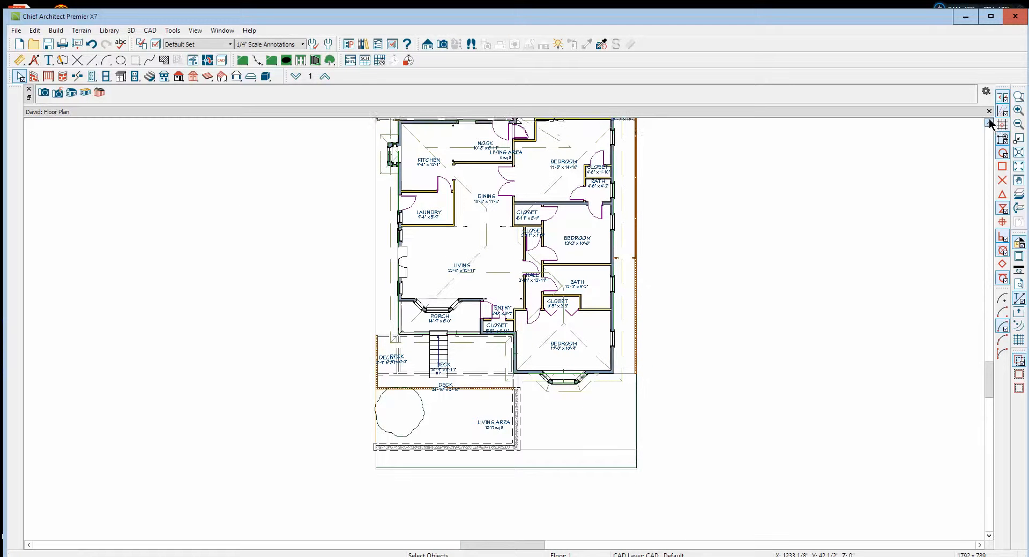
pyautogui.scroll(1, 613, 355)
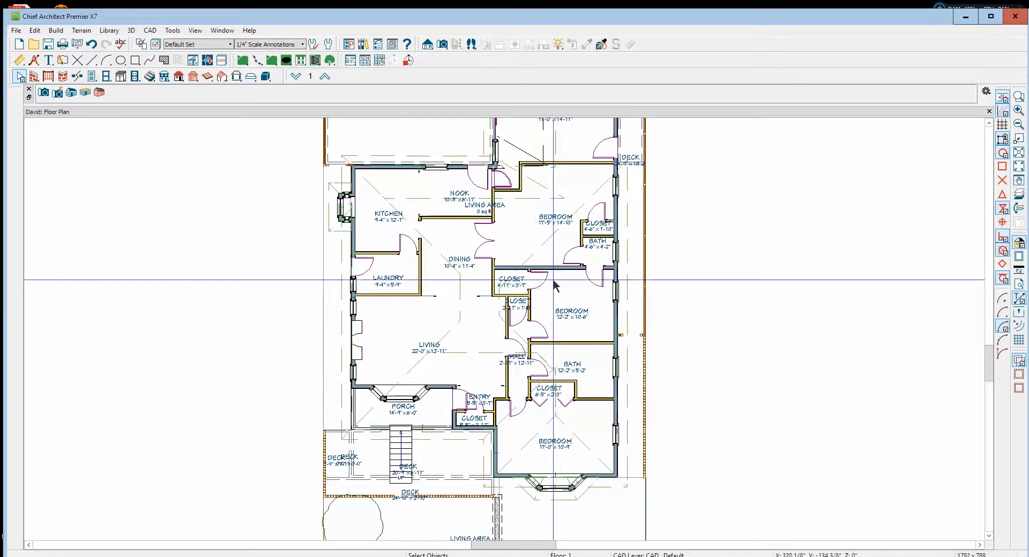
# Step: Collapse the rear kitchen and nook roof plane's upper edge to its kitchen corner, and extend its eave corner to the rear bedroom's deck side
pyautogui.click(599, 187)
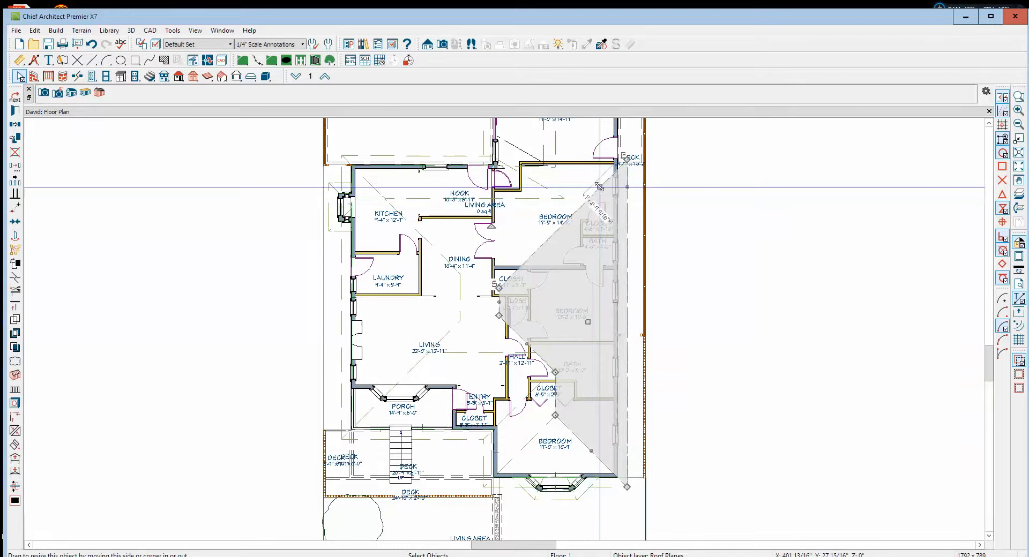
pyautogui.click(537, 195)
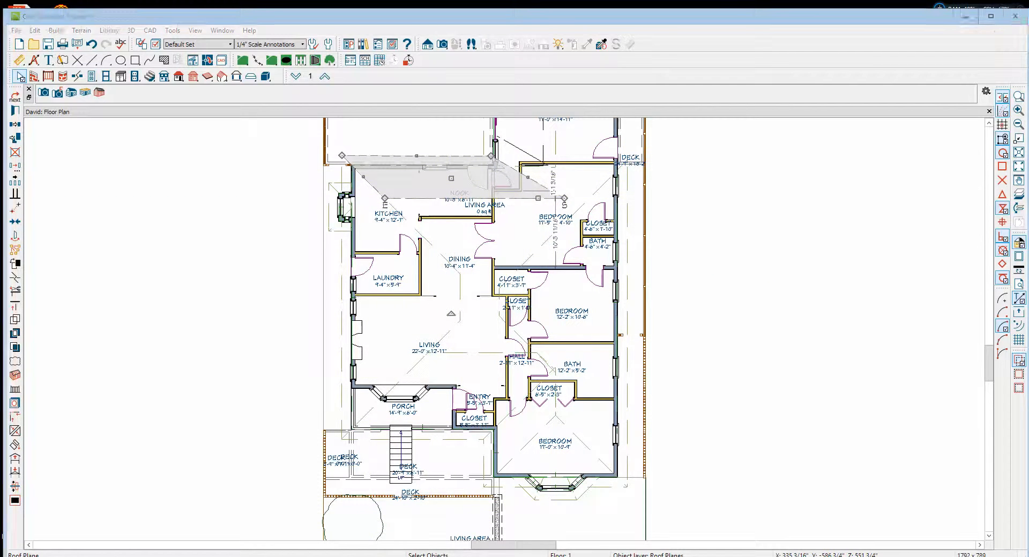
pyautogui.hotkey('alt', 'Tab')
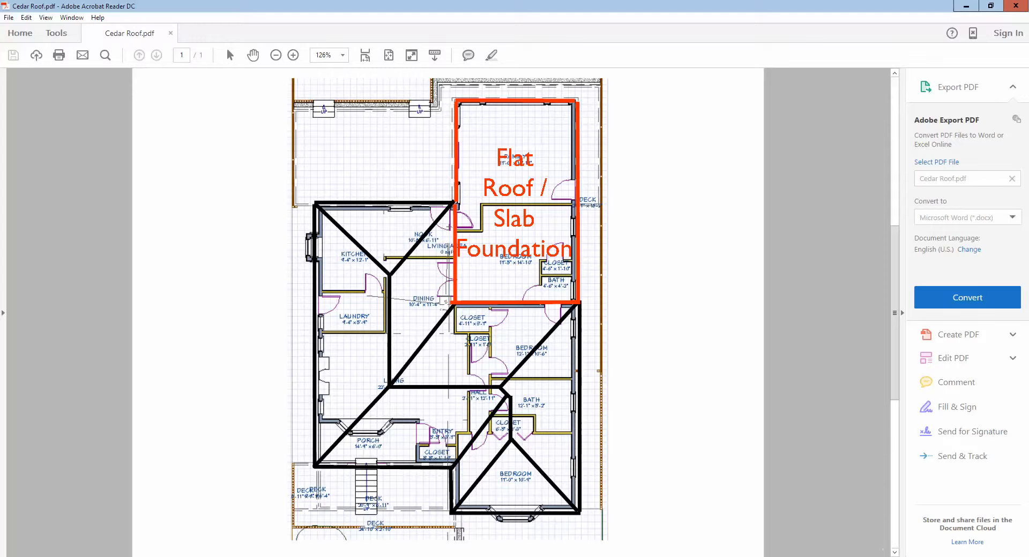
pyautogui.hotkey('alt', 'Tab')
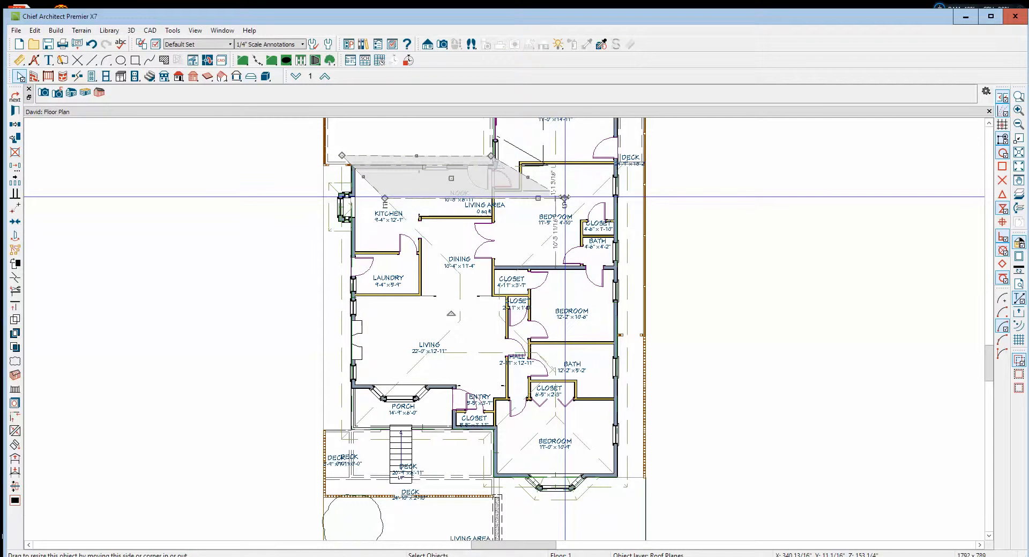
pyautogui.moveTo(565, 197); pyautogui.dragTo(383, 200)
pyautogui.press('Escape')
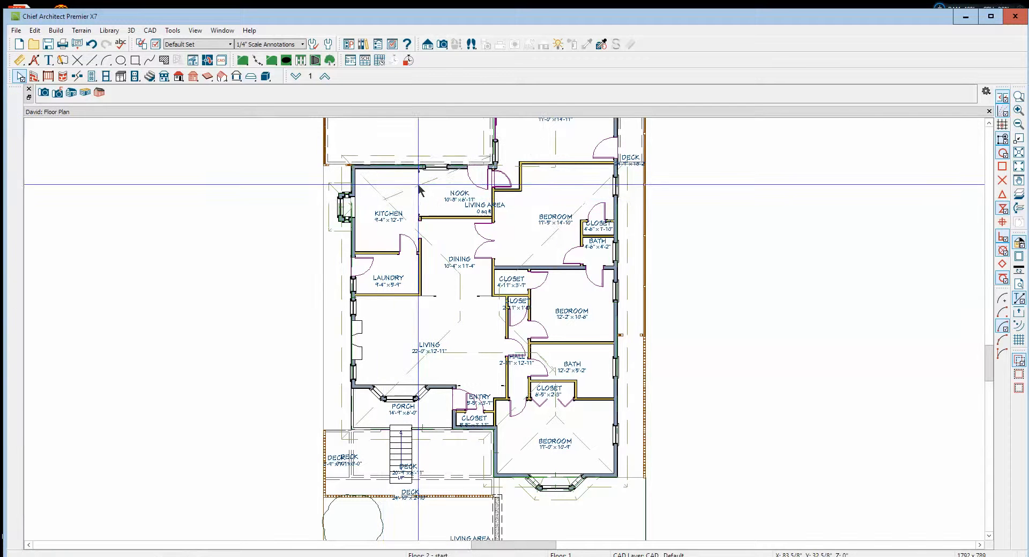
pyautogui.click(435, 180)
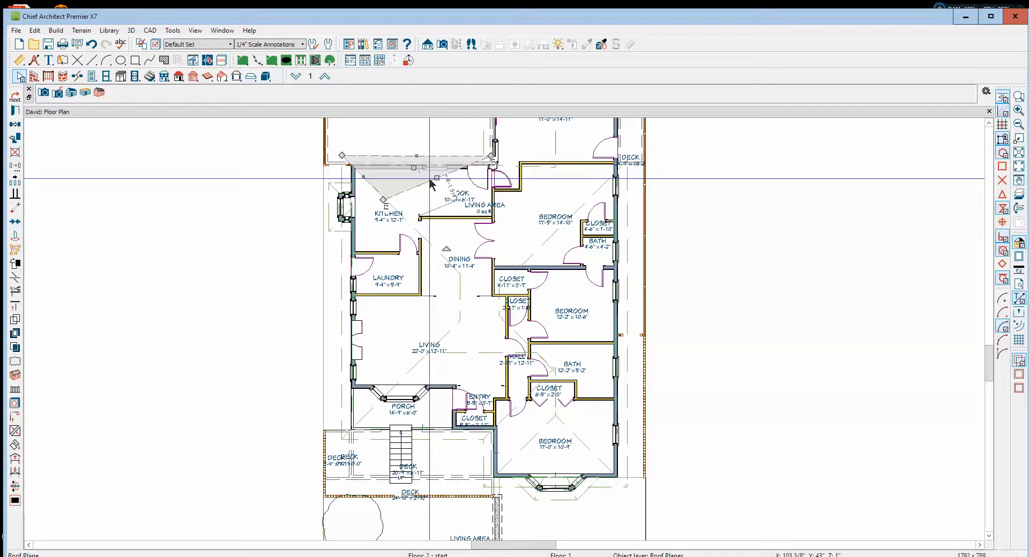
pyautogui.moveTo(436, 179)
pyautogui.mouseDown()
pyautogui.moveTo(463, 221)
pyautogui.moveTo(301, 288)
pyautogui.moveTo(386, 197)
pyautogui.mouseUp()
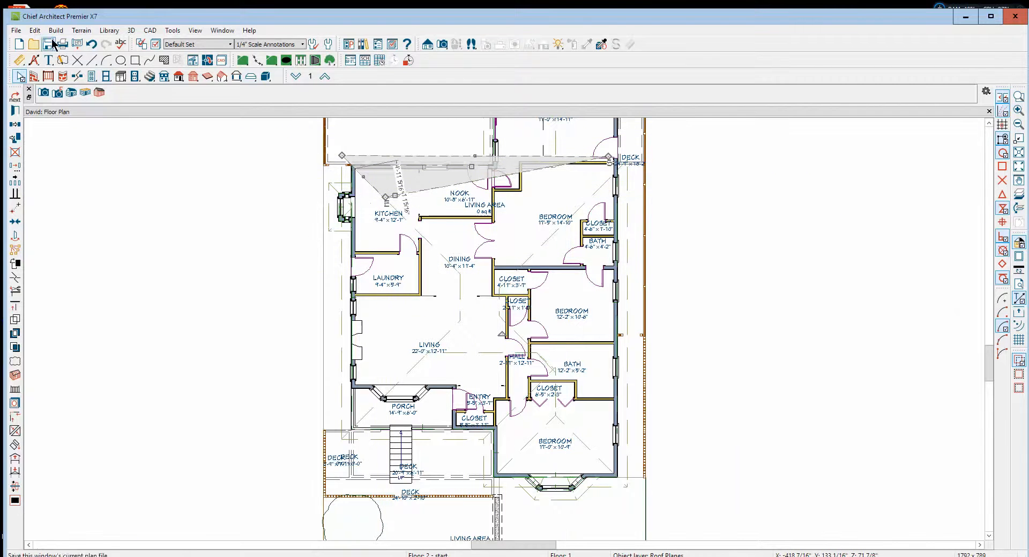
# Step: Turn on the remaining object snaps in the snap properties, including Endpoint and Quadrant
pyautogui.click(35, 31)
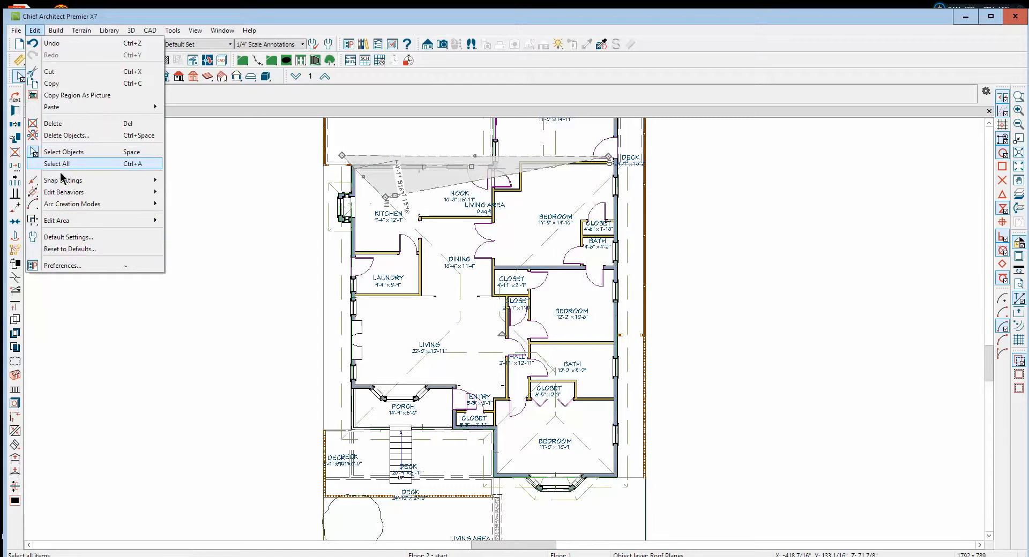
pyautogui.click(60, 265)
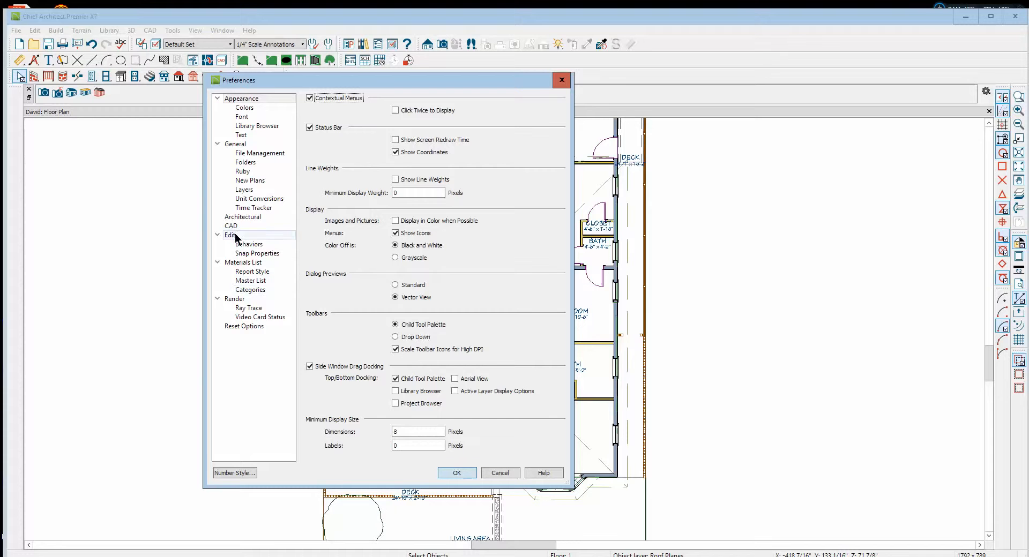
pyautogui.click(250, 254)
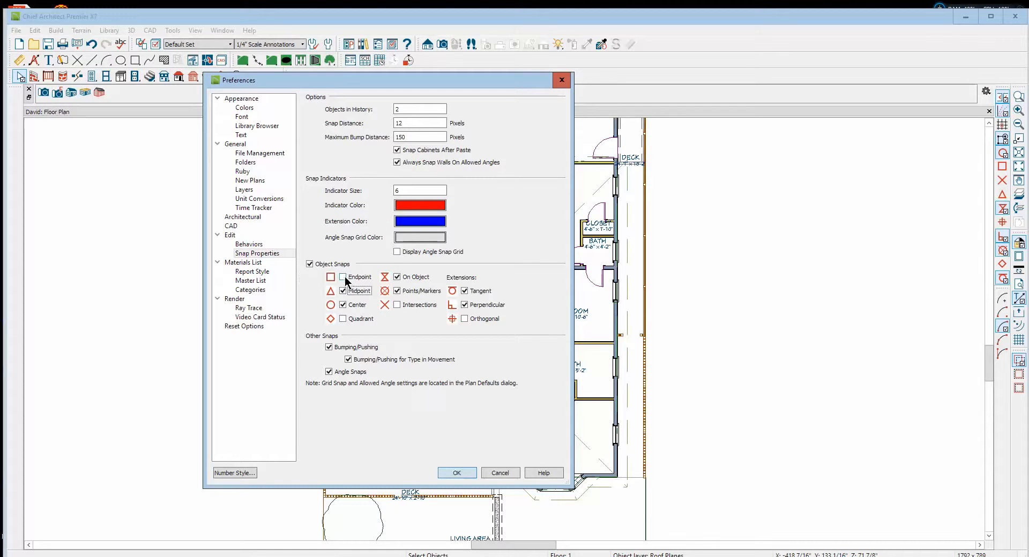
pyautogui.click(348, 317)
pyautogui.click(445, 474)
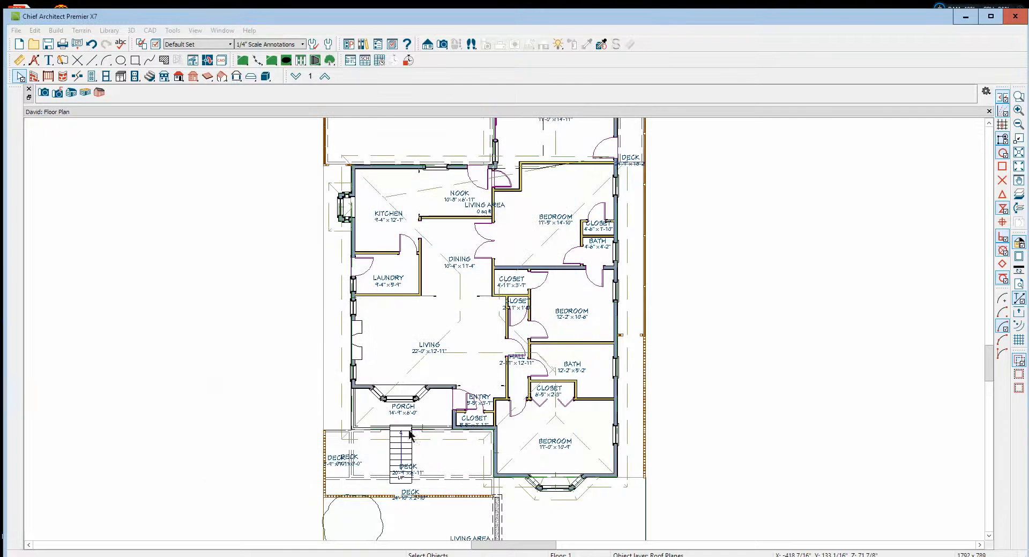
# Step: Separate the doubled upper corners of the rear kitchen roof plane and snap them together at one point on the kitchen hip line
pyautogui.scroll(2, 431, 369)
pyautogui.scroll(-2, 432, 369)
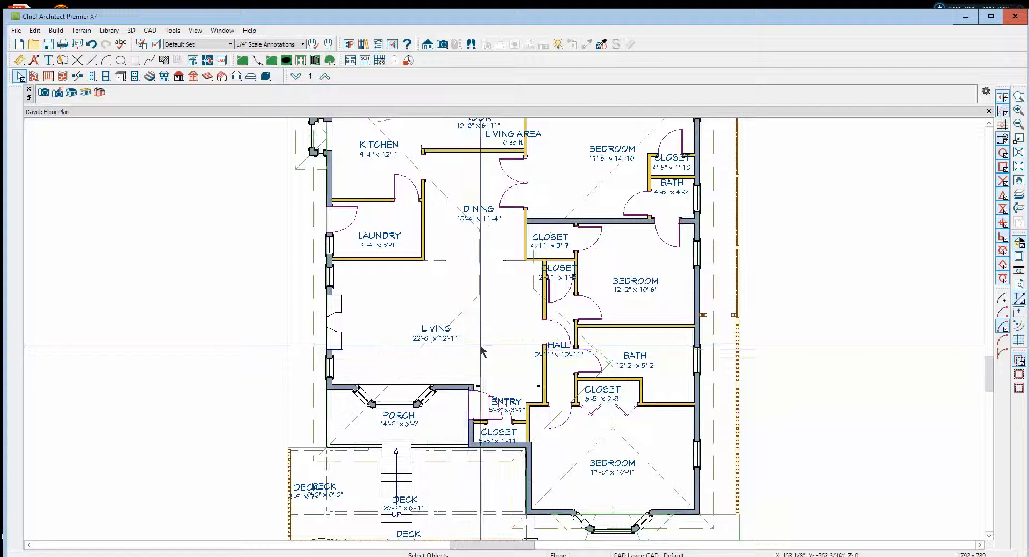
pyautogui.scroll(-1, 492, 330)
pyautogui.scroll(4, 493, 330)
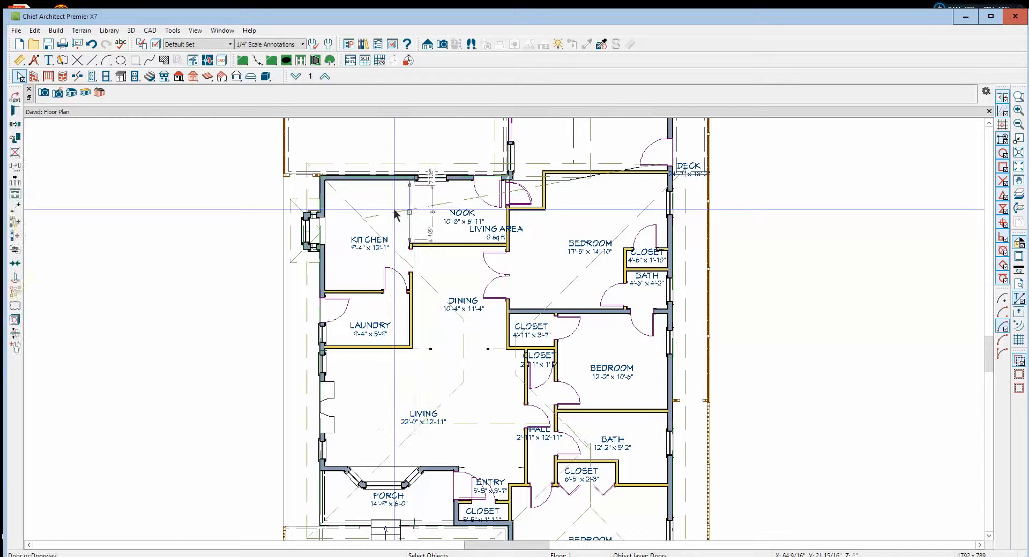
pyautogui.click(394, 210)
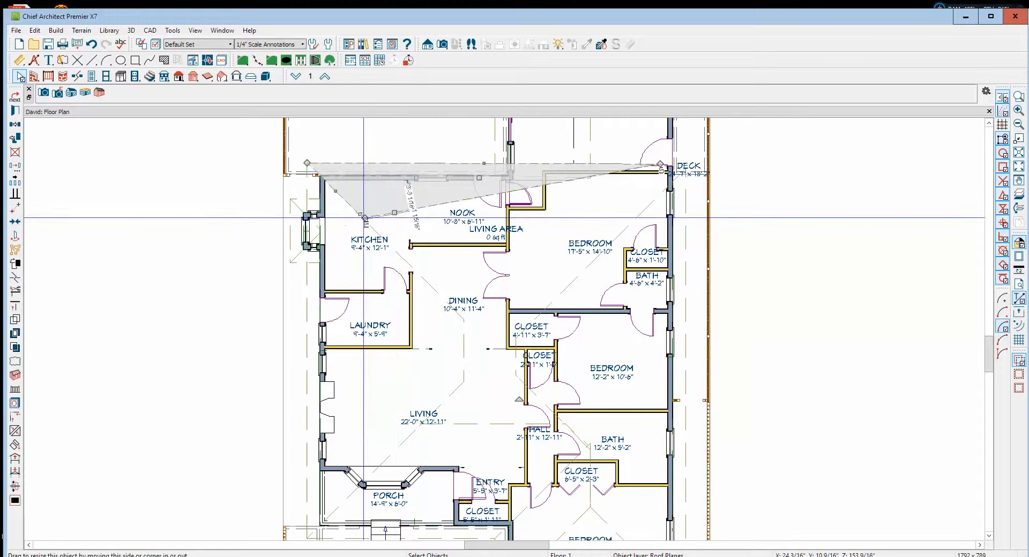
pyautogui.moveTo(362, 217)
pyautogui.mouseDown()
pyautogui.moveTo(420, 270)
pyautogui.moveTo(450, 279)
pyautogui.moveTo(437, 234)
pyautogui.moveTo(371, 218)
pyautogui.mouseUp()
pyautogui.scroll(1, 353, 214)
pyautogui.click(799, 237)
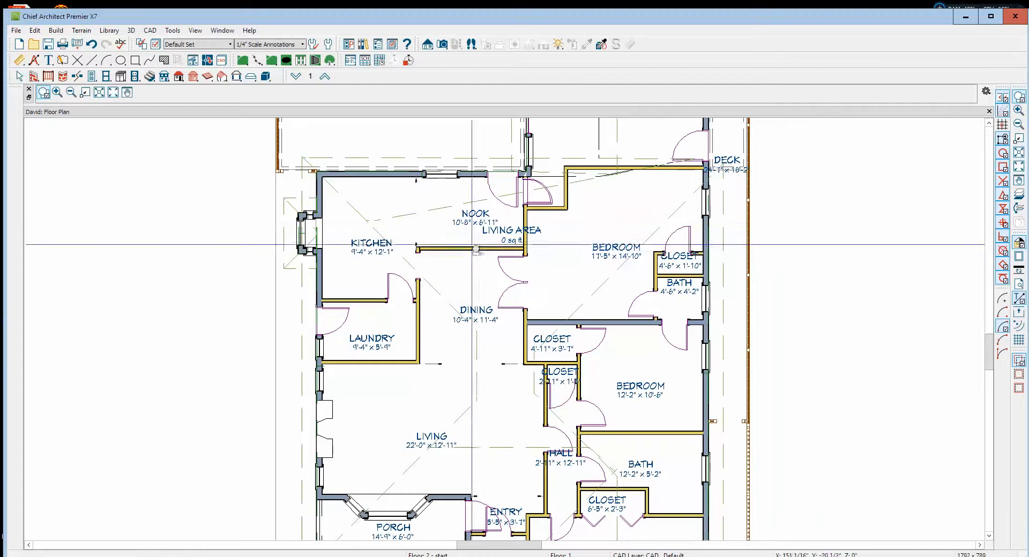
pyautogui.moveTo(348, 211); pyautogui.dragTo(398, 237)
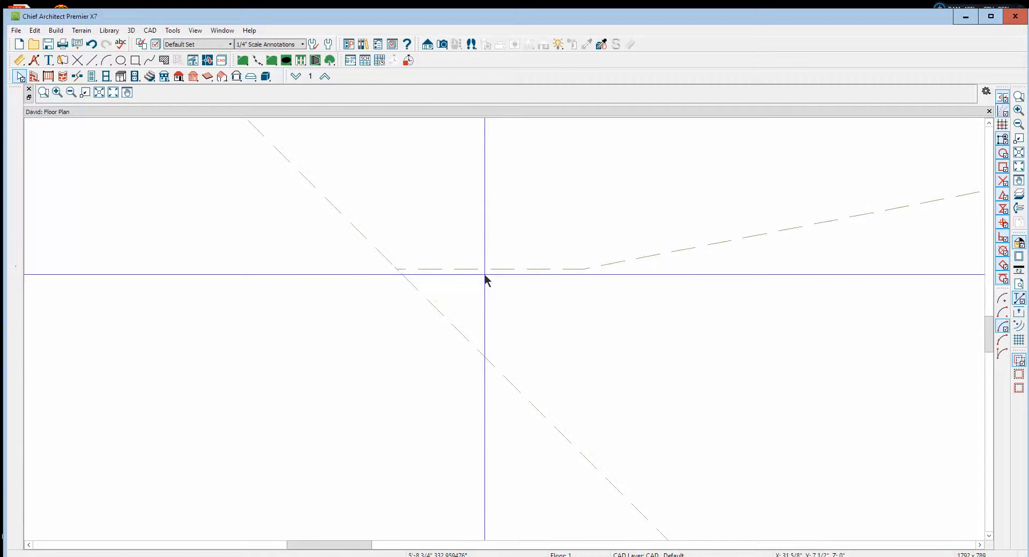
pyautogui.click(484, 272)
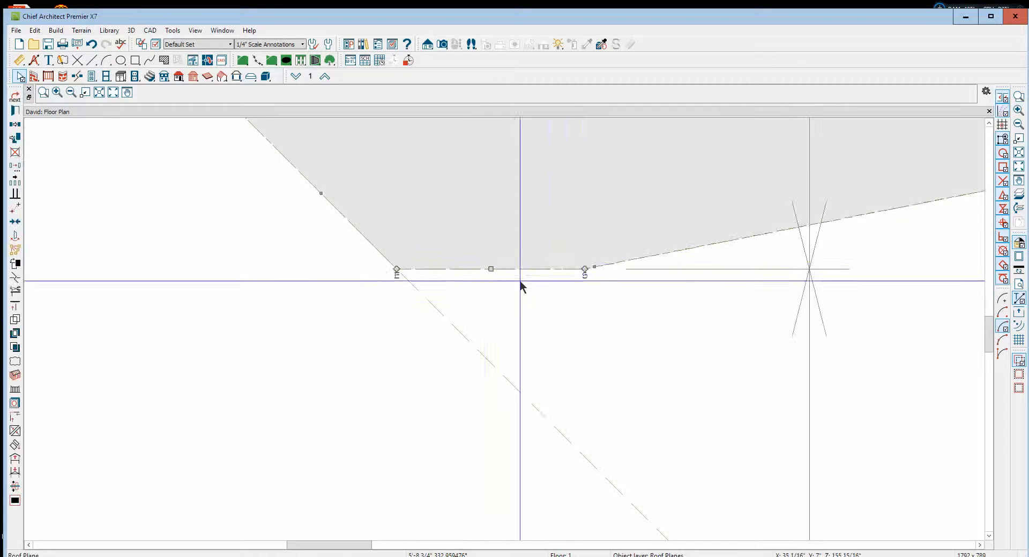
pyautogui.moveTo(585, 269); pyautogui.dragTo(397, 270)
pyautogui.scroll(-5, 427, 297)
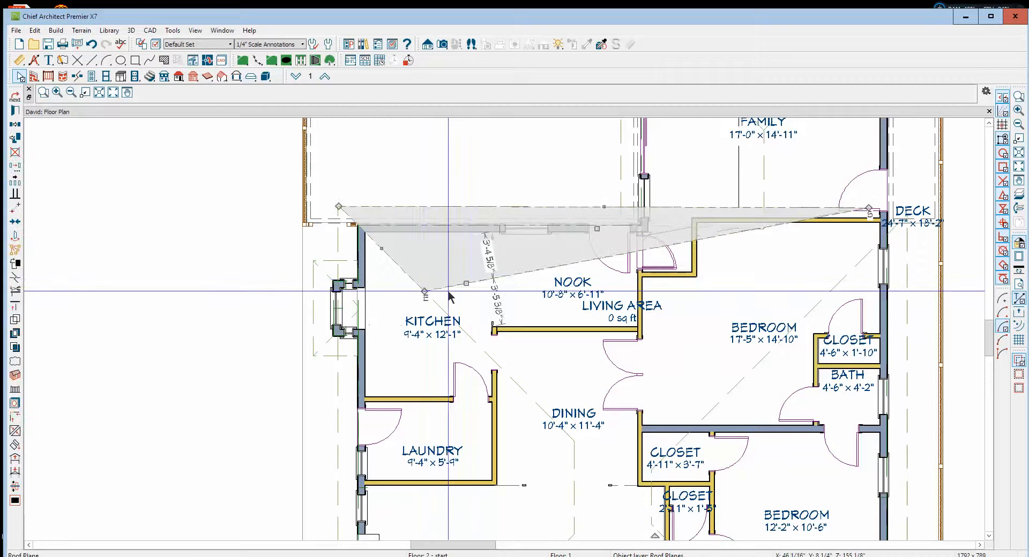
# Step: Stretch the rear kitchen roof plane's apex about 9'-10" along the hip into the dining area, and pull its deck-side eave corner back to the nook
pyautogui.moveTo(423, 291); pyautogui.dragTo(519, 385)
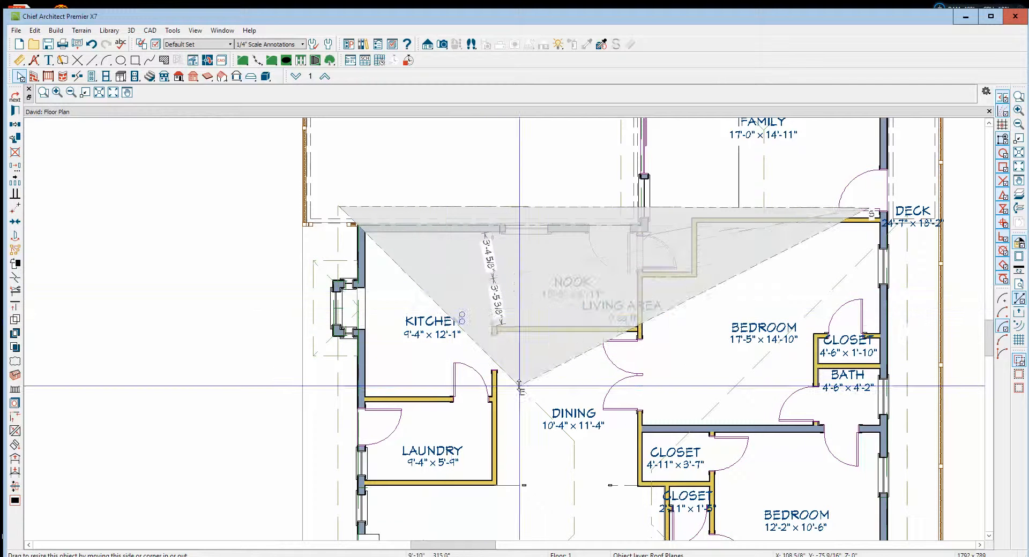
pyautogui.press('Escape')
pyautogui.moveTo(804, 241); pyautogui.dragTo(804, 246)
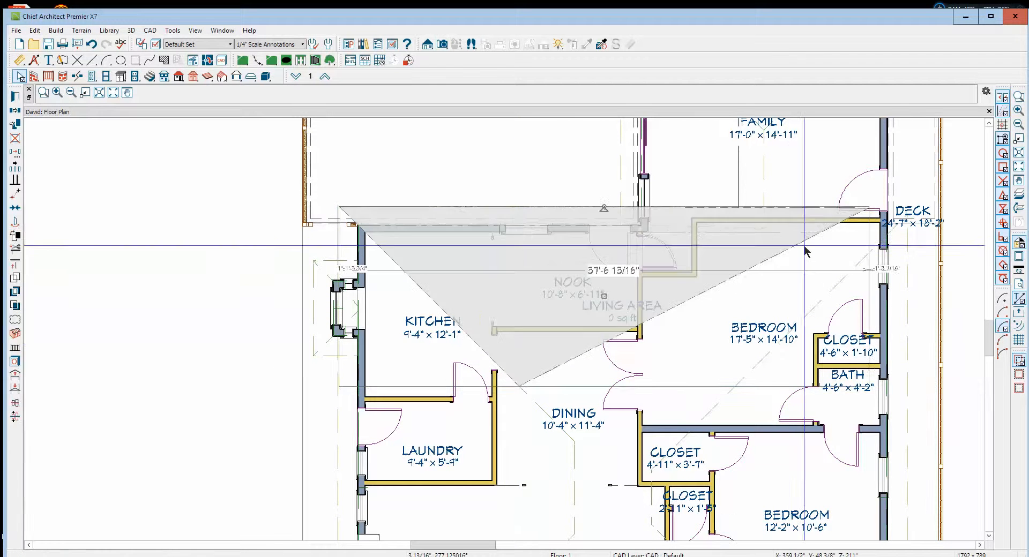
pyautogui.press('Escape')
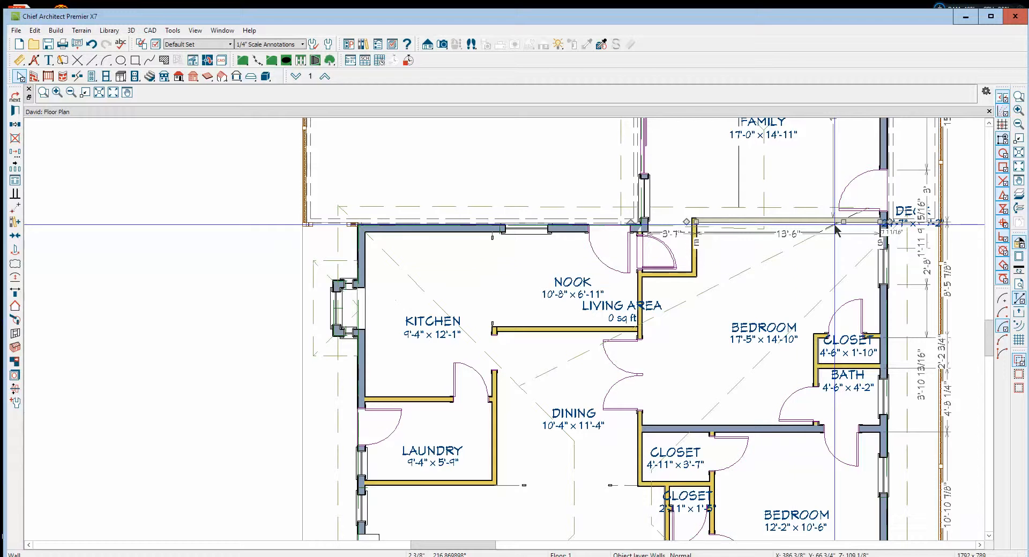
pyautogui.click(778, 254)
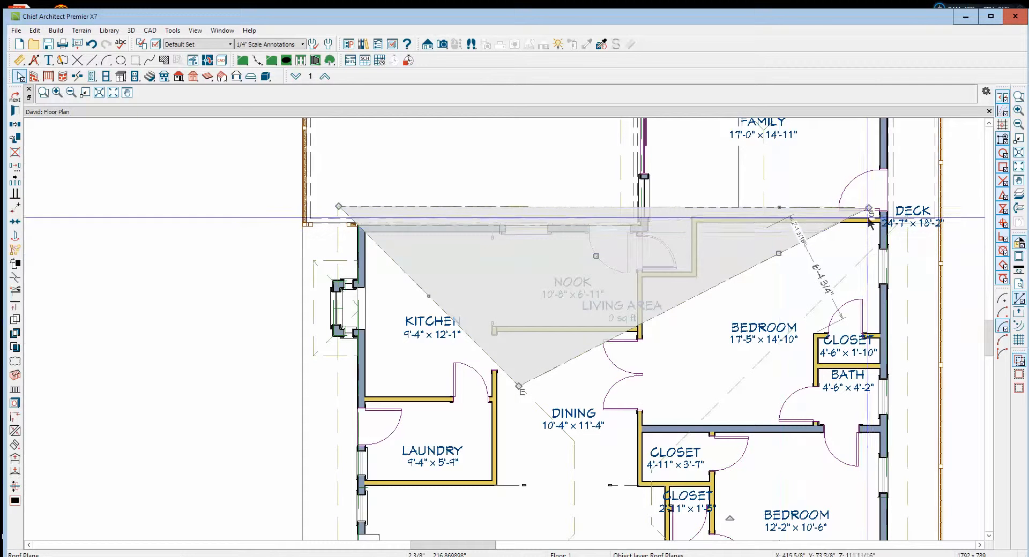
pyautogui.moveTo(868, 206); pyautogui.dragTo(662, 214)
pyautogui.press('Escape')
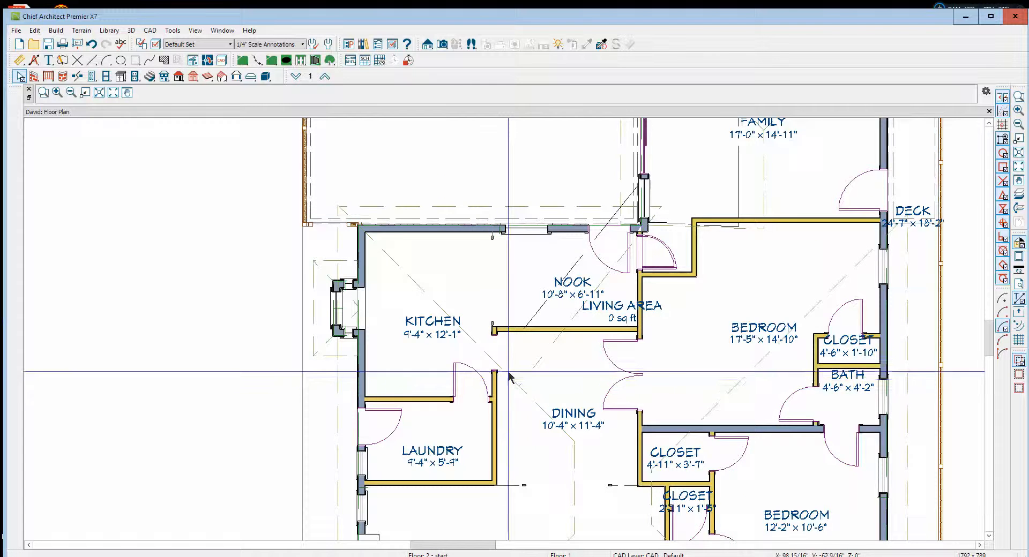
# Step: Join the rear kitchen and nook roof plane with the side plane over the kitchen and laundry along their shared hip
pyautogui.scroll(-2, 509, 361)
pyautogui.rightClick(481, 354)
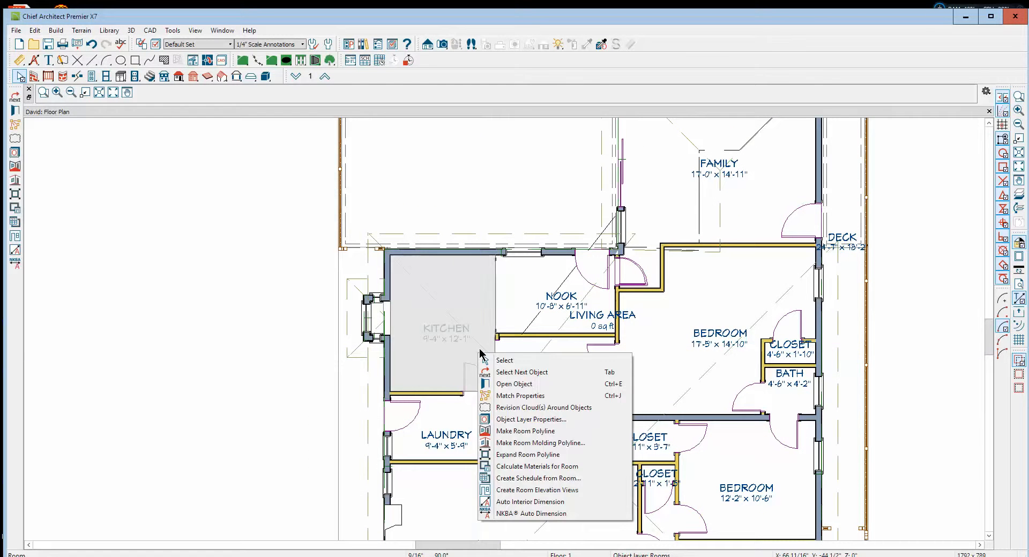
pyautogui.press('Escape')
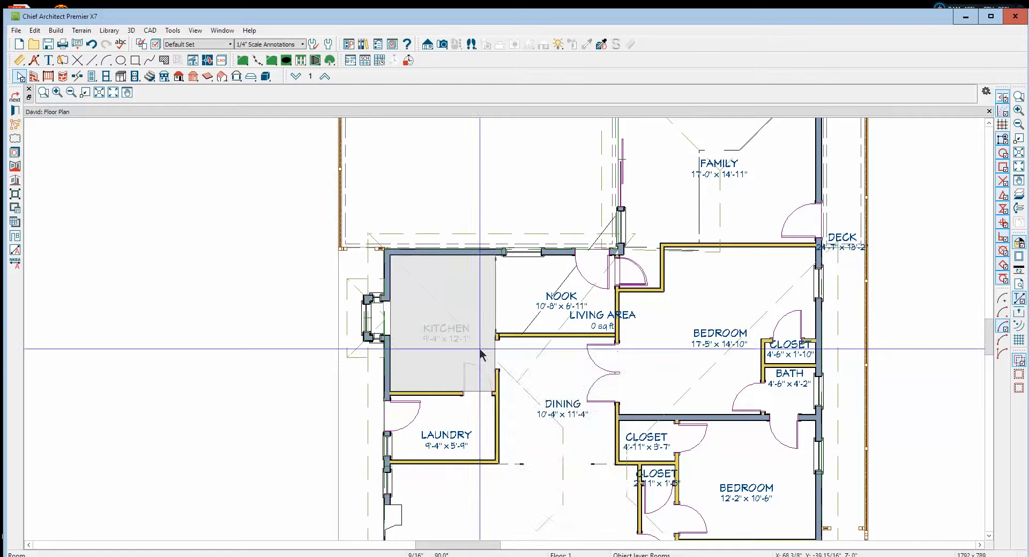
pyautogui.rightClick(429, 295)
pyautogui.click(442, 308)
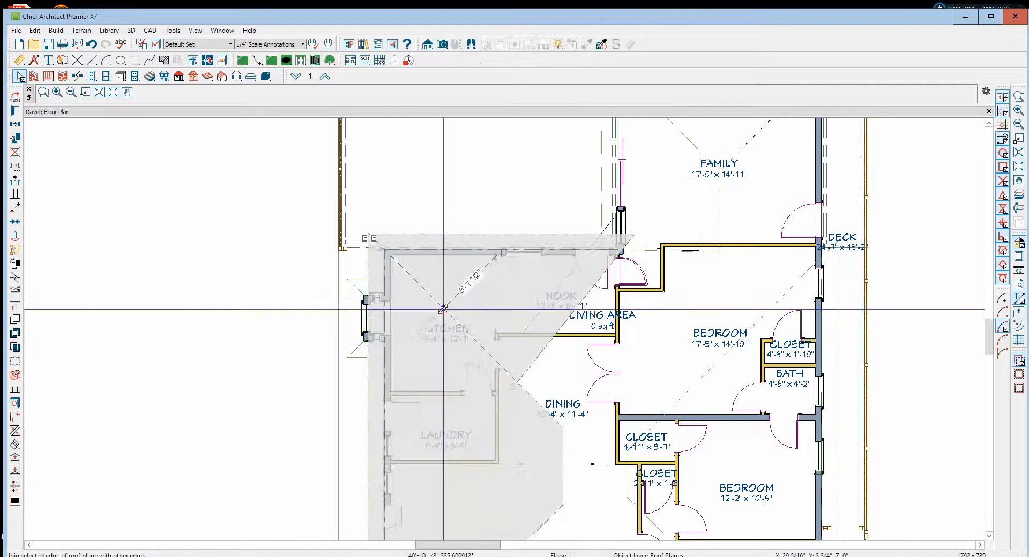
pyautogui.press('Escape')
# Step: Draw a new roof plane with its baseline along the wall between the family room and rear bedroom, sloping up over the bedroom
pyautogui.scroll(-5, 538, 333)
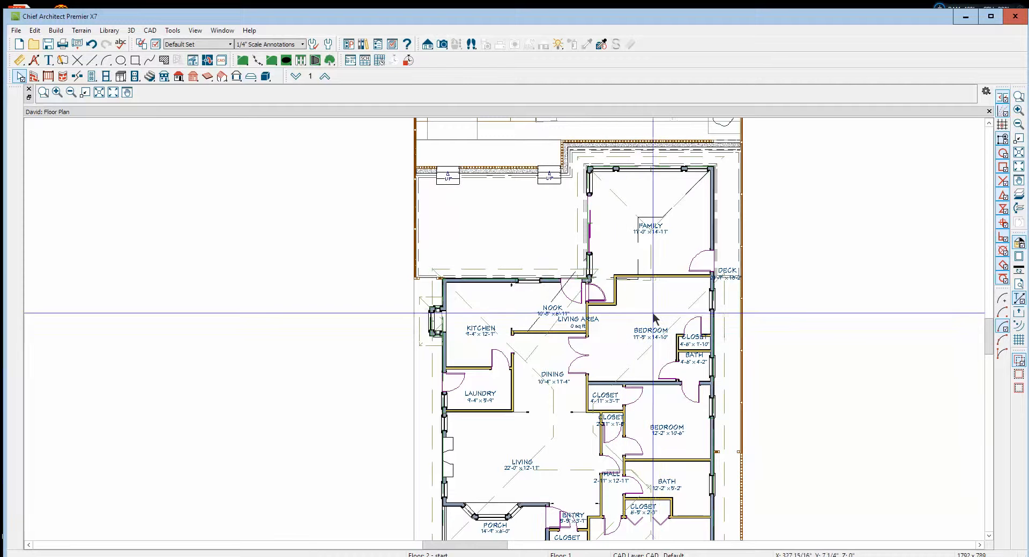
pyautogui.click(633, 363)
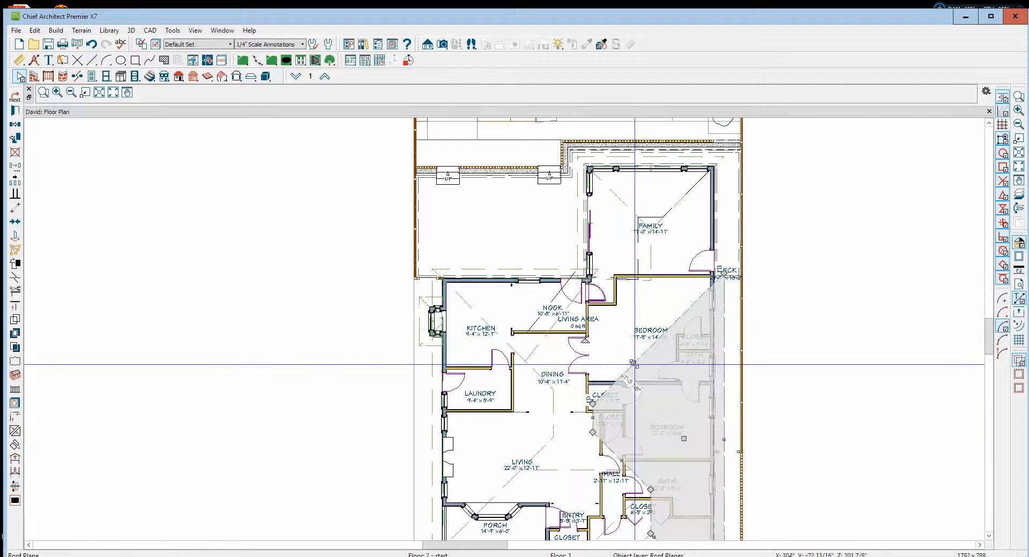
pyautogui.scroll(3, 652, 280)
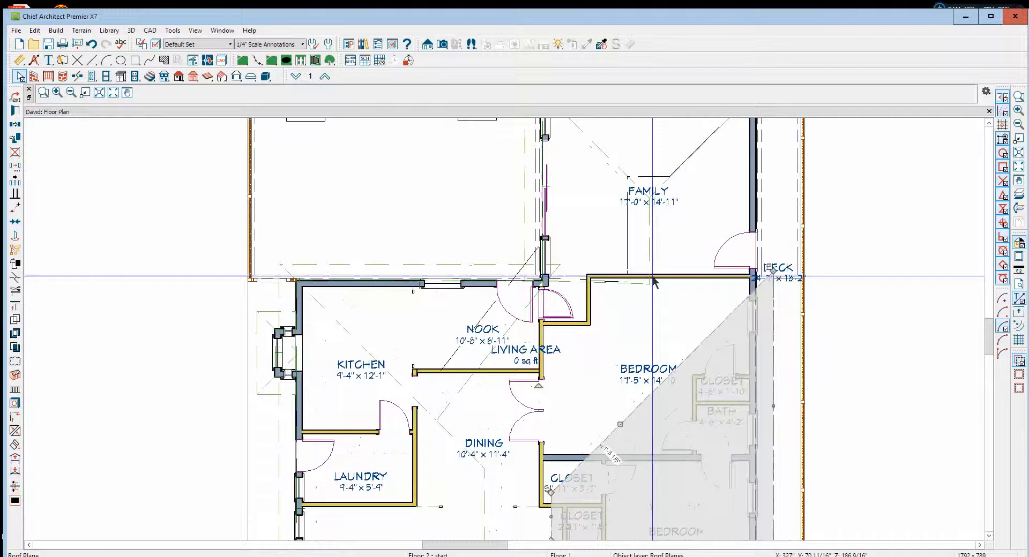
pyautogui.scroll(2, 652, 279)
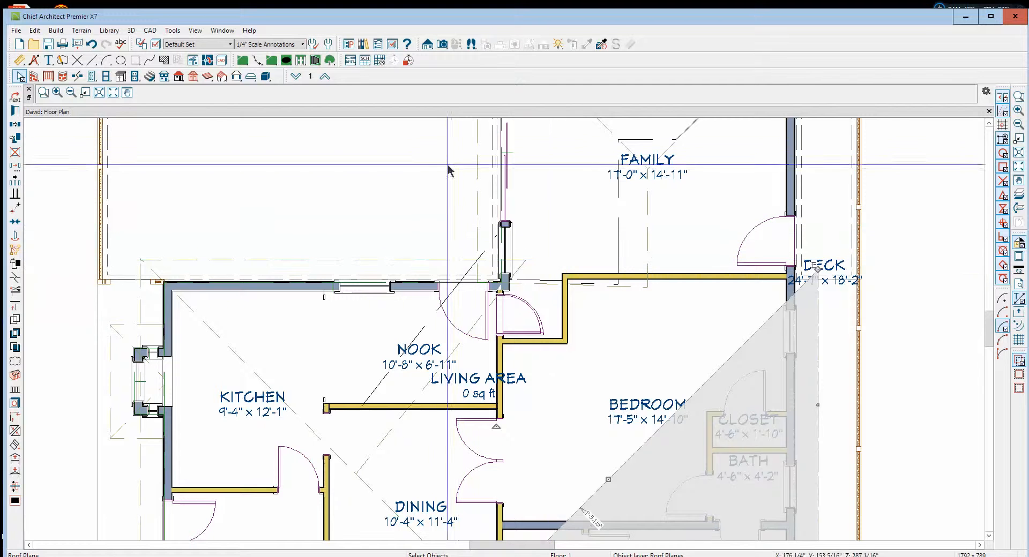
pyautogui.click(179, 76)
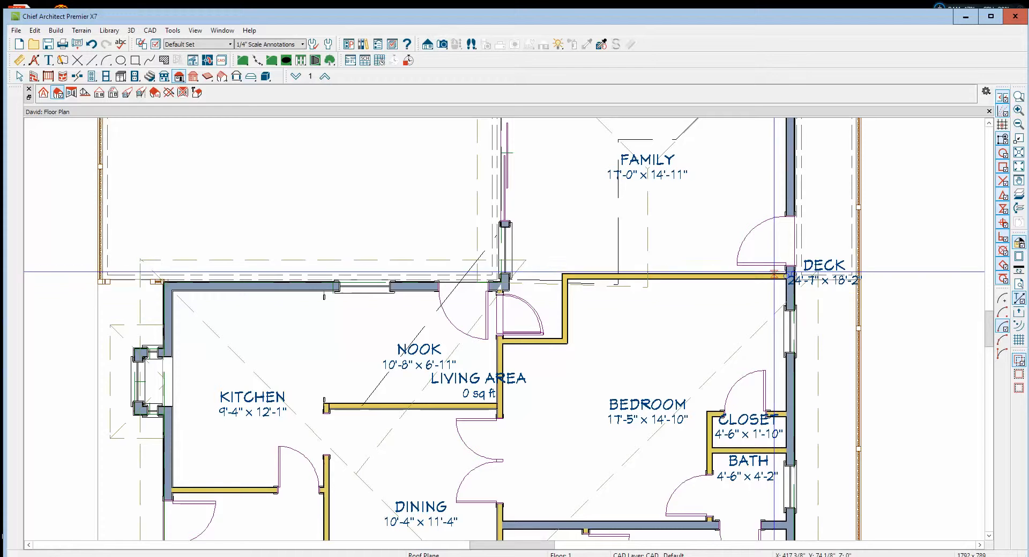
pyautogui.moveTo(770, 274); pyautogui.dragTo(640, 279)
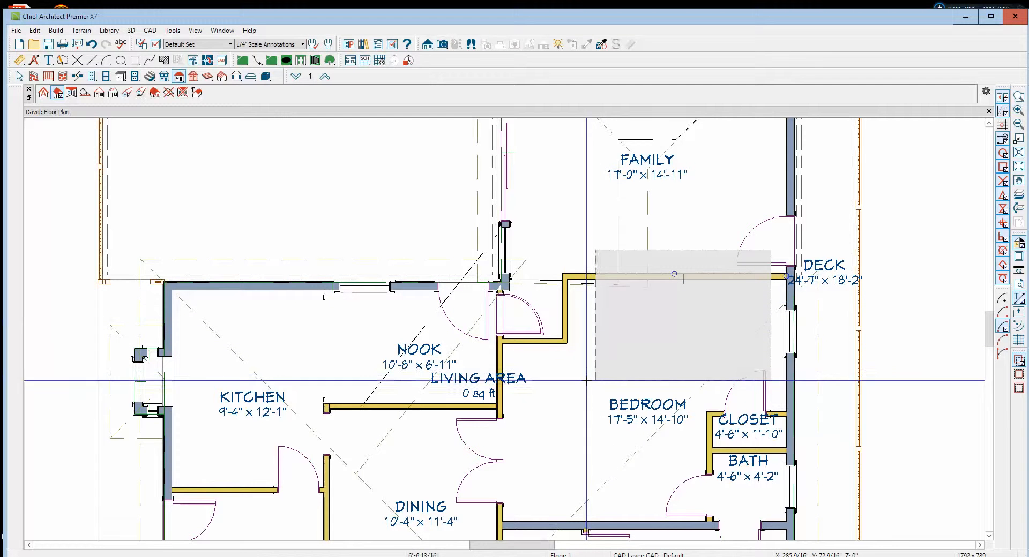
pyautogui.click(589, 421)
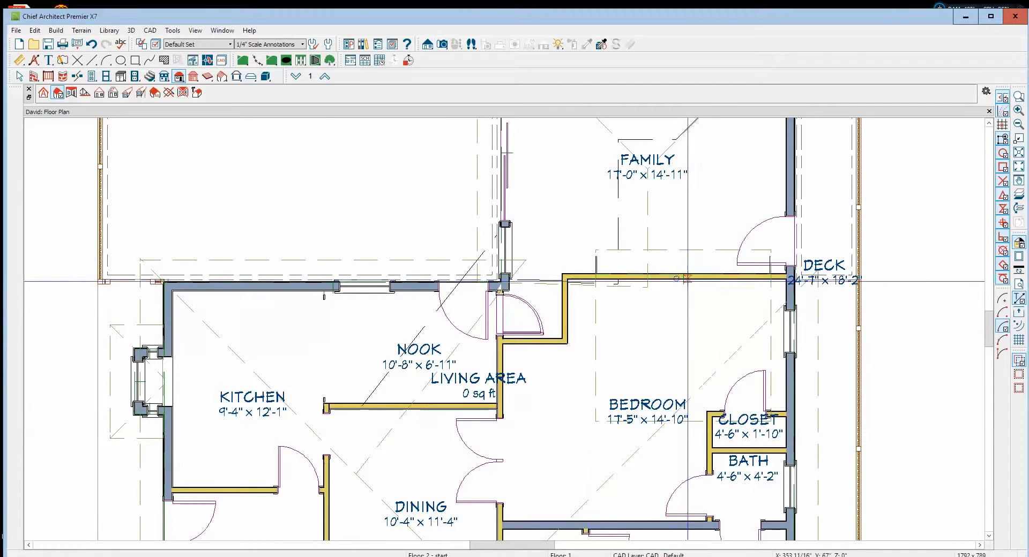
pyautogui.scroll(5, 694, 287)
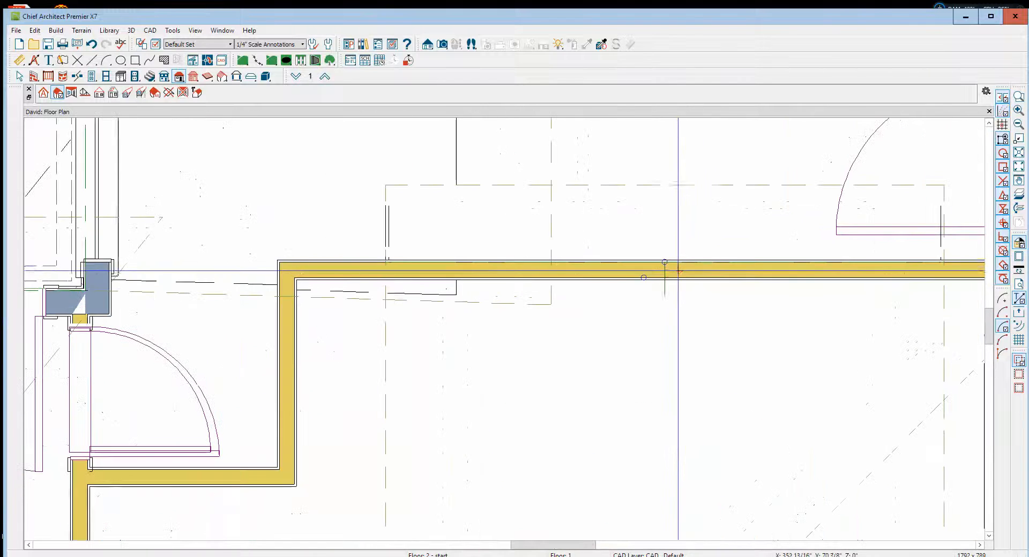
pyautogui.scroll(-5, 669, 389)
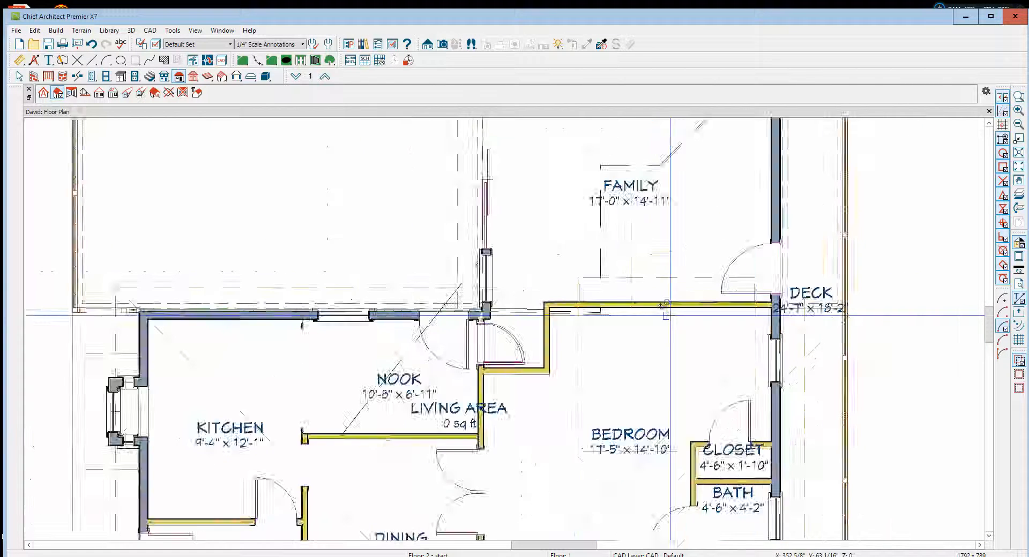
pyautogui.press('Escape')
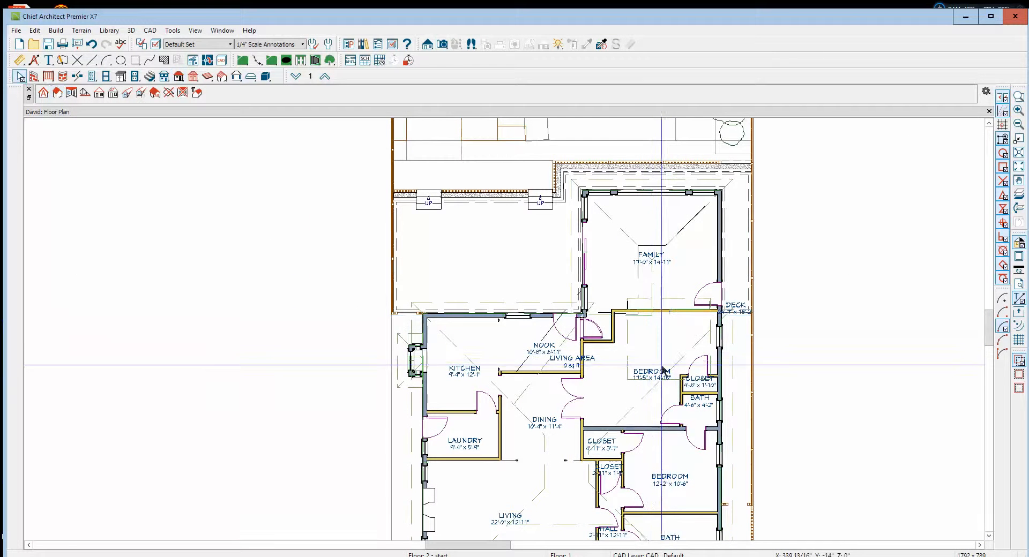
# Step: Compare the height and pitch specifications of the side roof plane over the bedrooms and the new rear bedroom roof plane
pyautogui.doubleClick(643, 408)
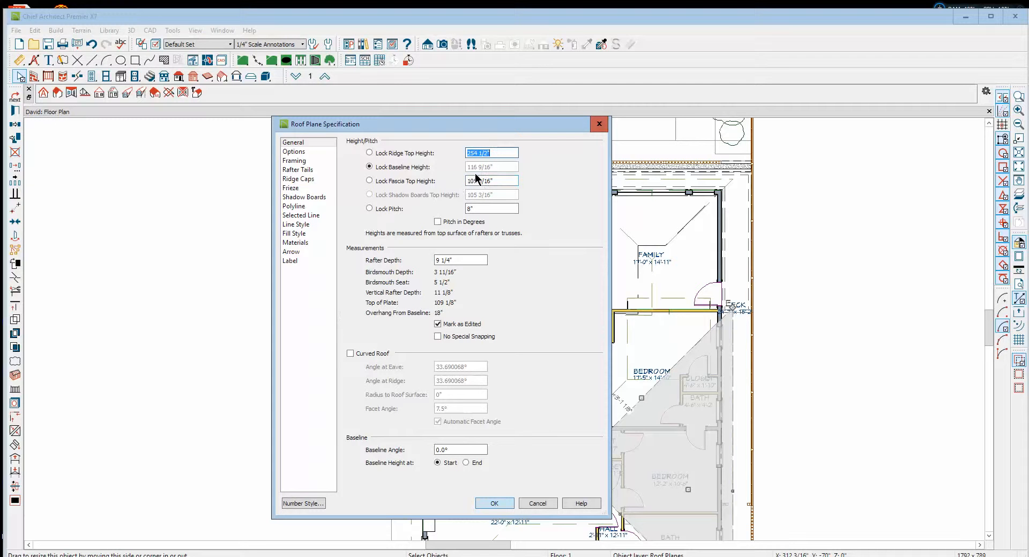
pyautogui.click(537, 503)
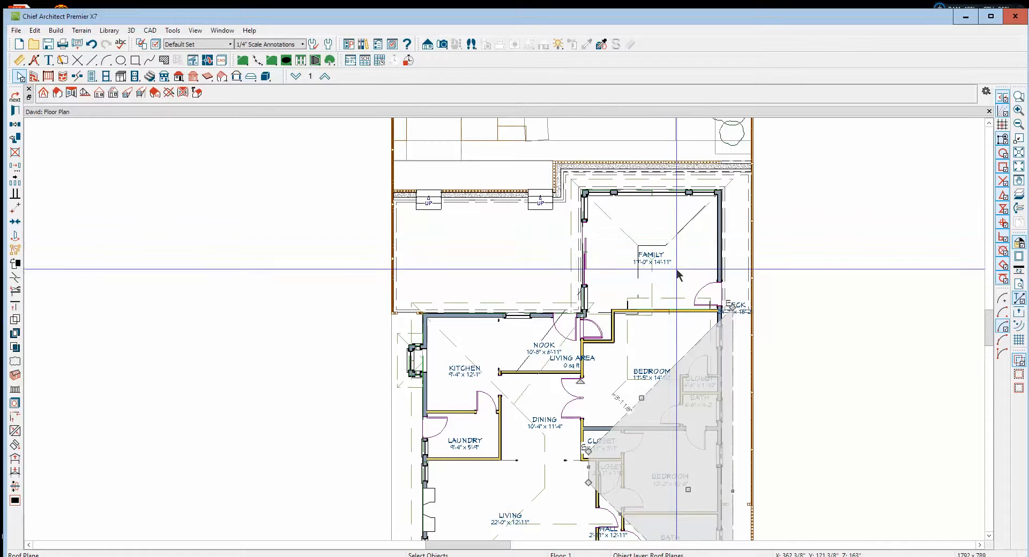
pyautogui.click(672, 299)
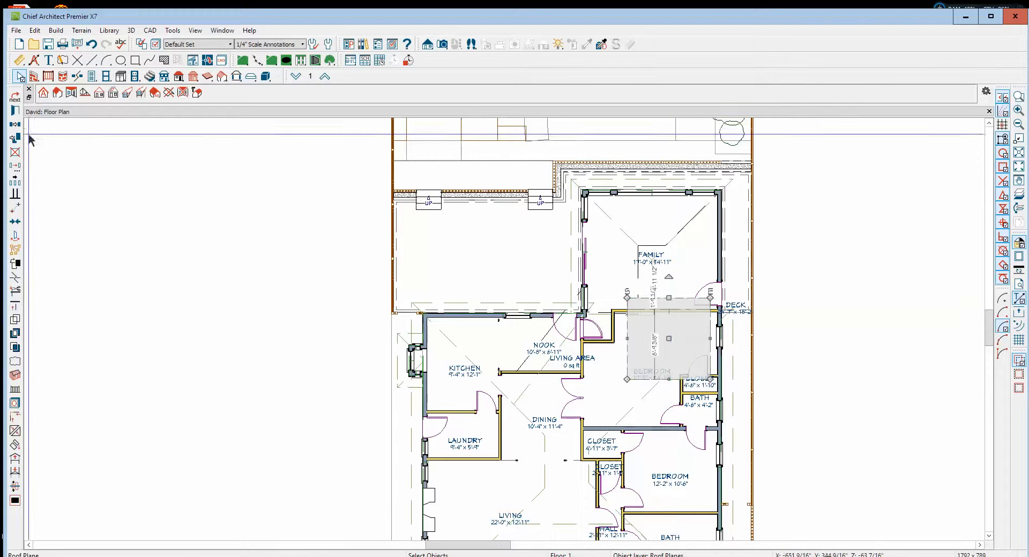
pyautogui.click(24, 114)
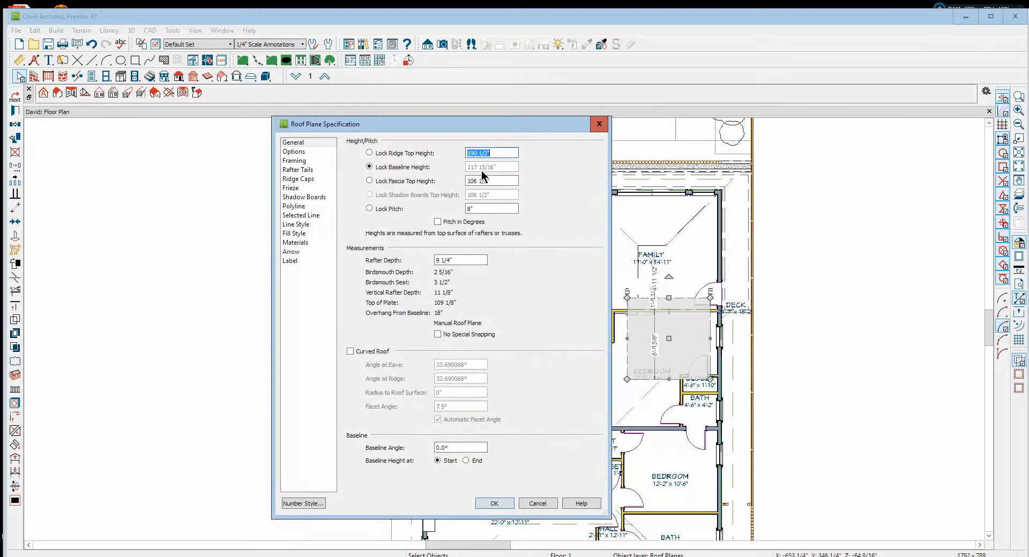
pyautogui.click(548, 503)
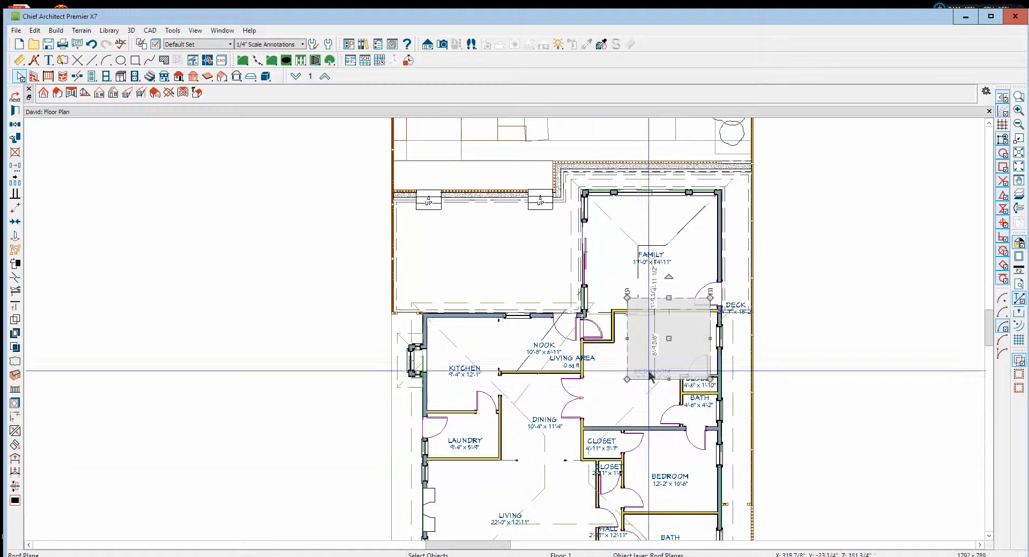
# Step: Copy the baseline height from the specification of the side roof plane over the bedrooms, with its pitch locked
pyautogui.doubleClick(650, 402)
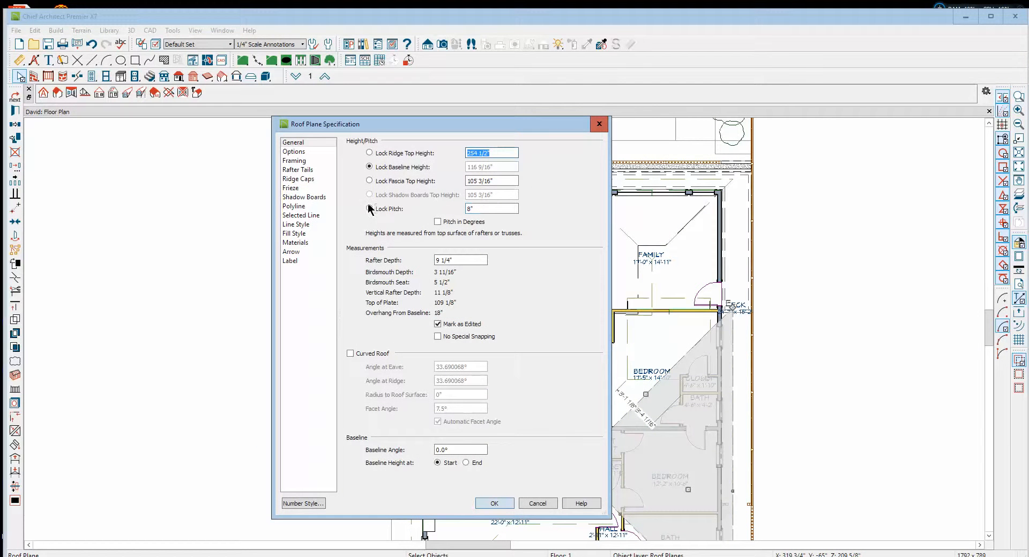
pyautogui.click(370, 208)
pyautogui.click(377, 209)
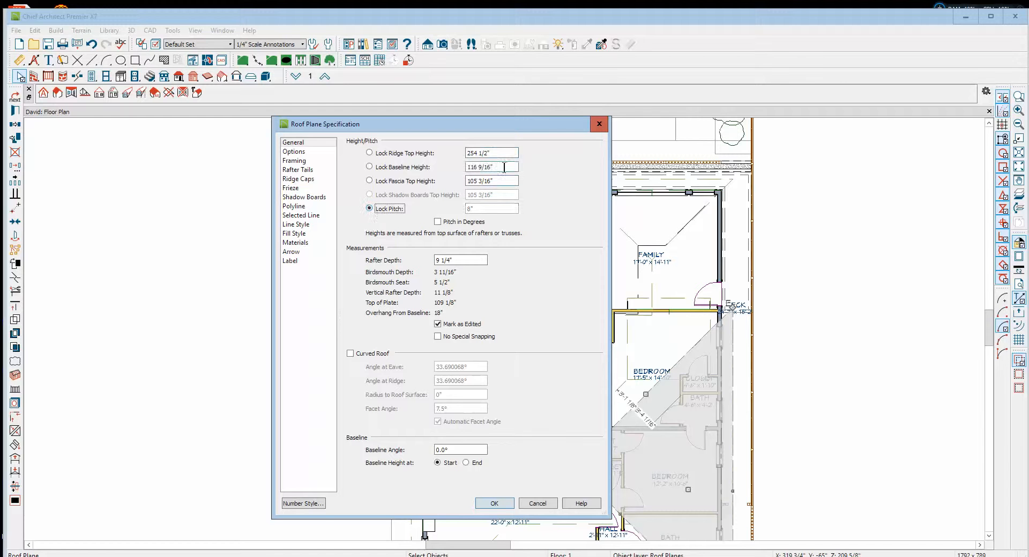
pyautogui.moveTo(514, 165); pyautogui.dragTo(483, 168)
pyautogui.rightClick(468, 168)
pyautogui.click(507, 221)
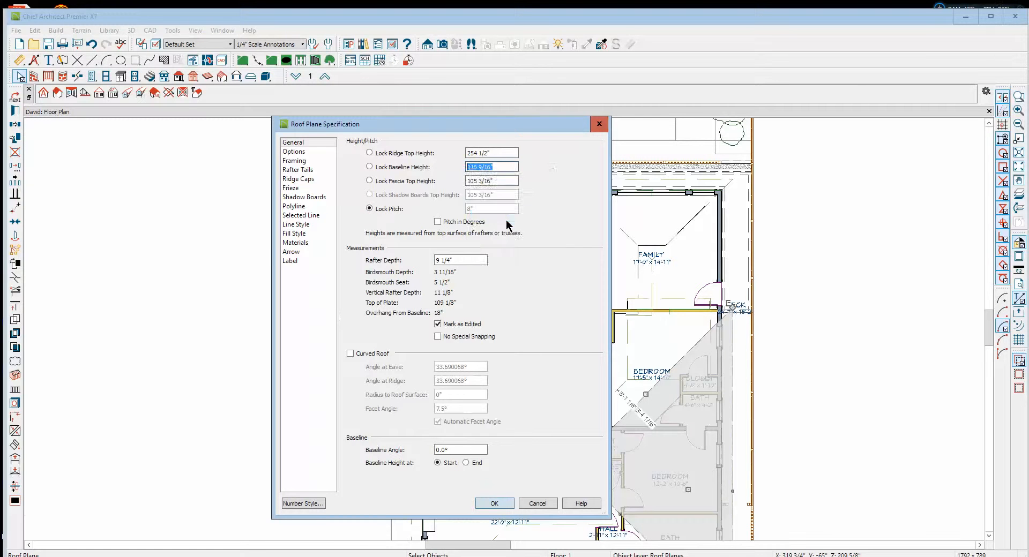
pyautogui.click(538, 504)
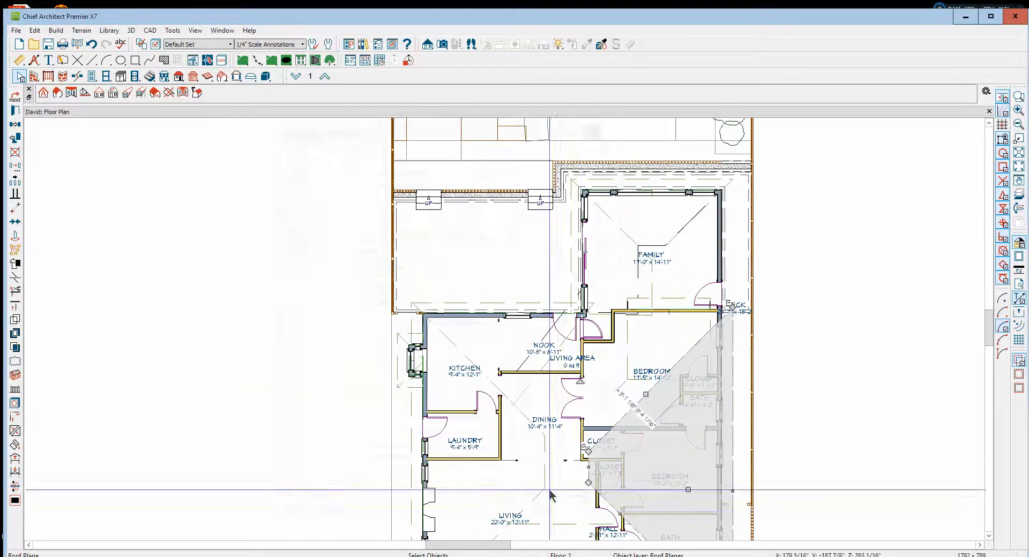
# Step: Lock the new rear bedroom roof plane's pitch and set its baseline height to 116 9/16"
pyautogui.rightClick(629, 340)
pyautogui.click(667, 31)
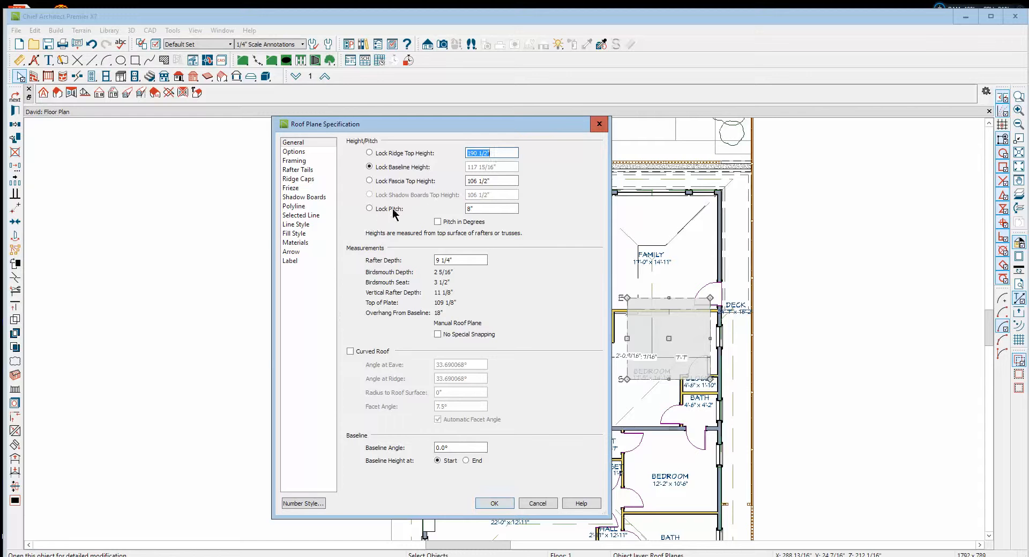
pyautogui.click(369, 209)
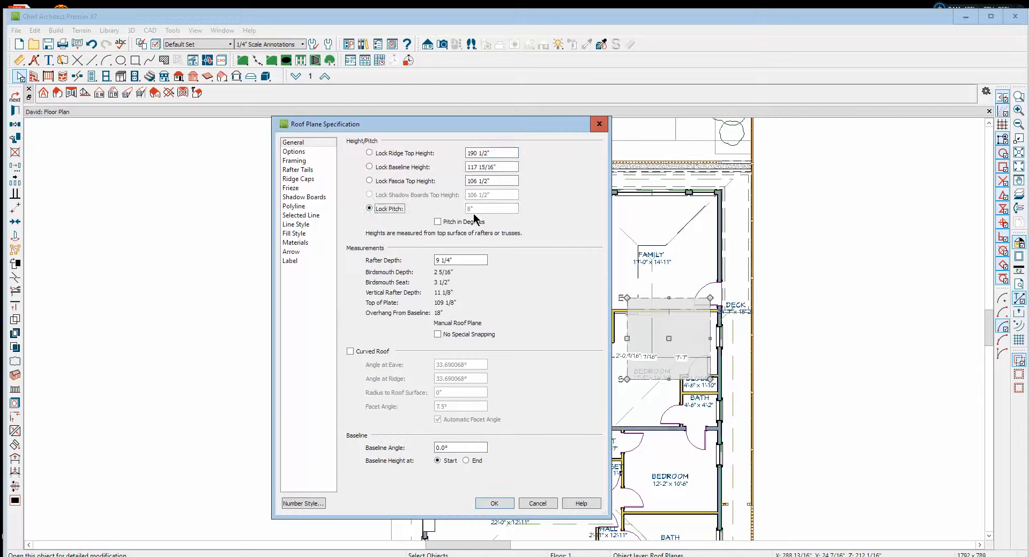
pyautogui.moveTo(503, 166); pyautogui.dragTo(445, 169)
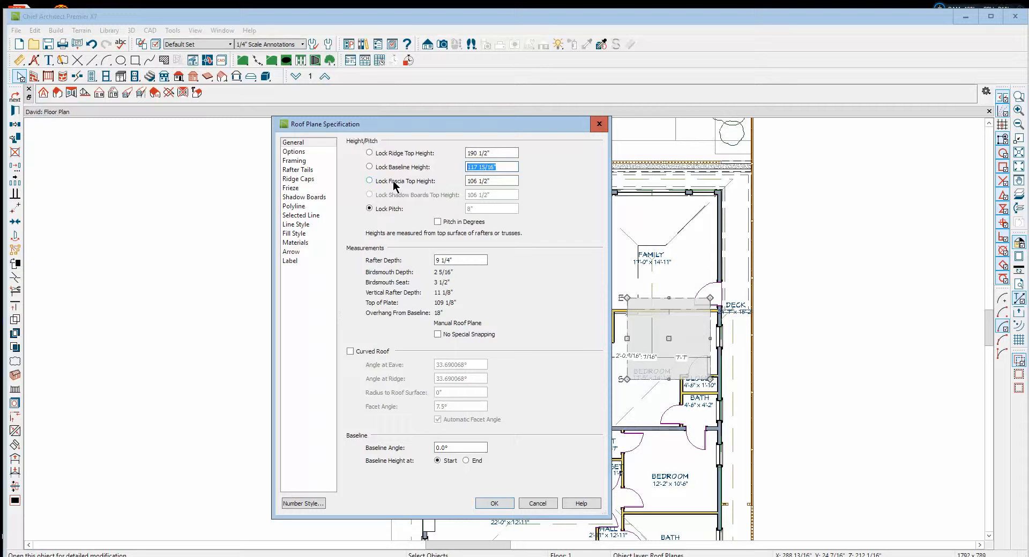
pyautogui.write('116 9/16"')
pyautogui.click(494, 504)
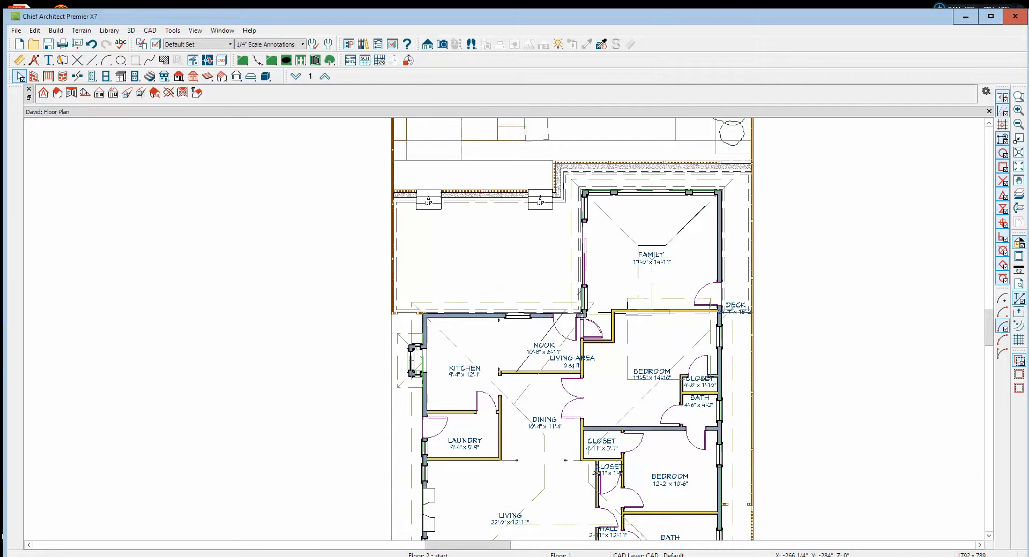
# Step: Check the Cedar Roof.pdf sketch, and join the new rear bedroom roof plane with the side plane over the bedrooms along their shared hip
pyautogui.click(607, 556)
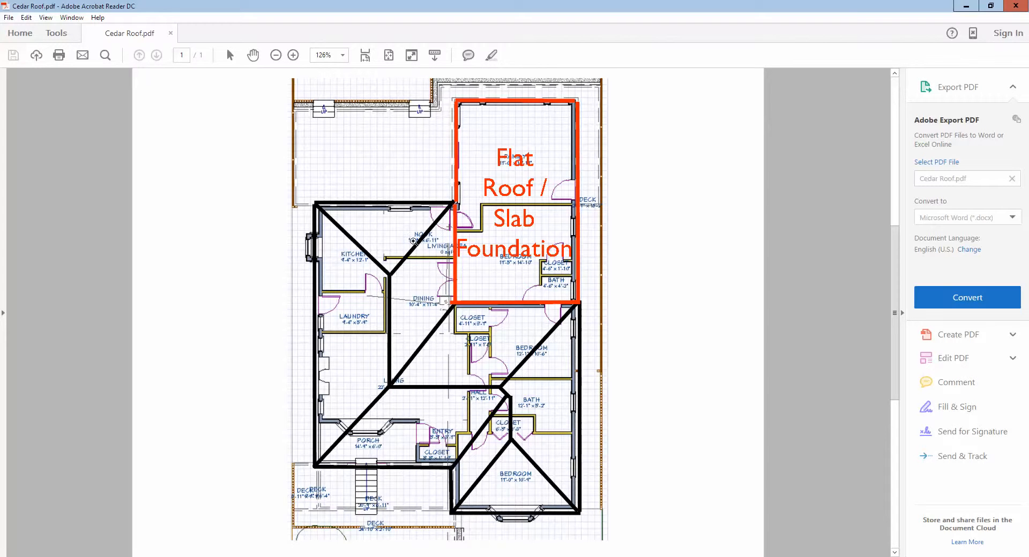
pyautogui.click(964, 6)
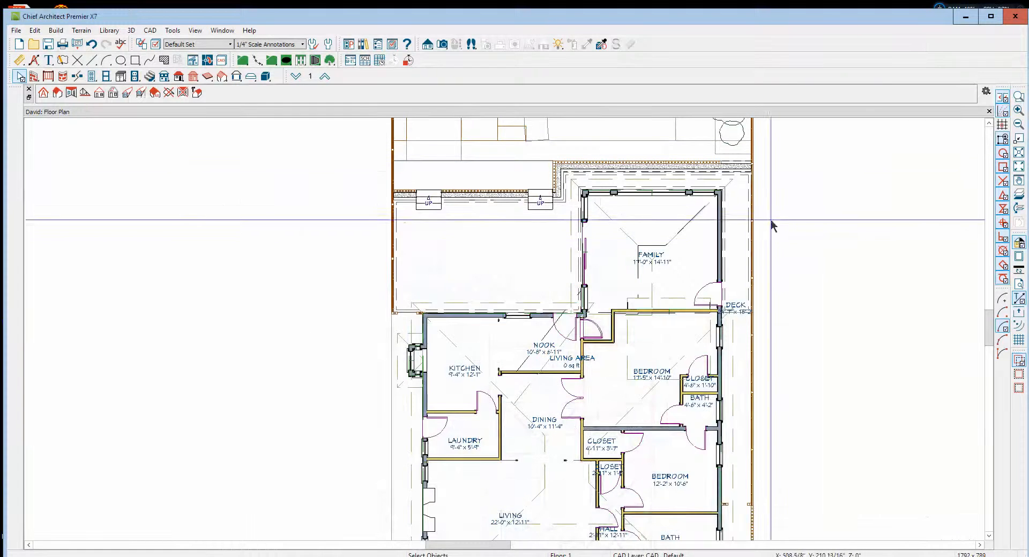
pyautogui.scroll(-3, 772, 223)
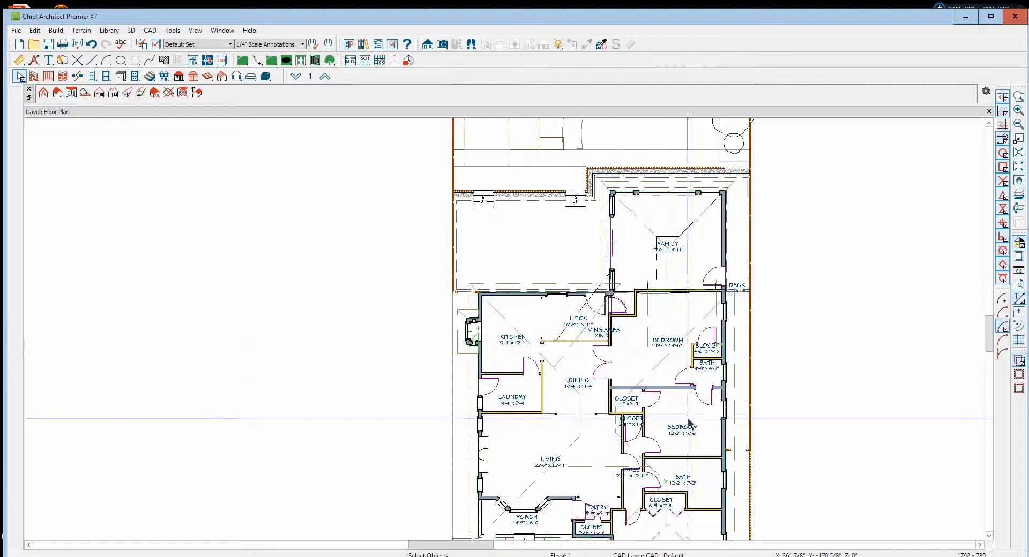
pyautogui.scroll(2, 653, 346)
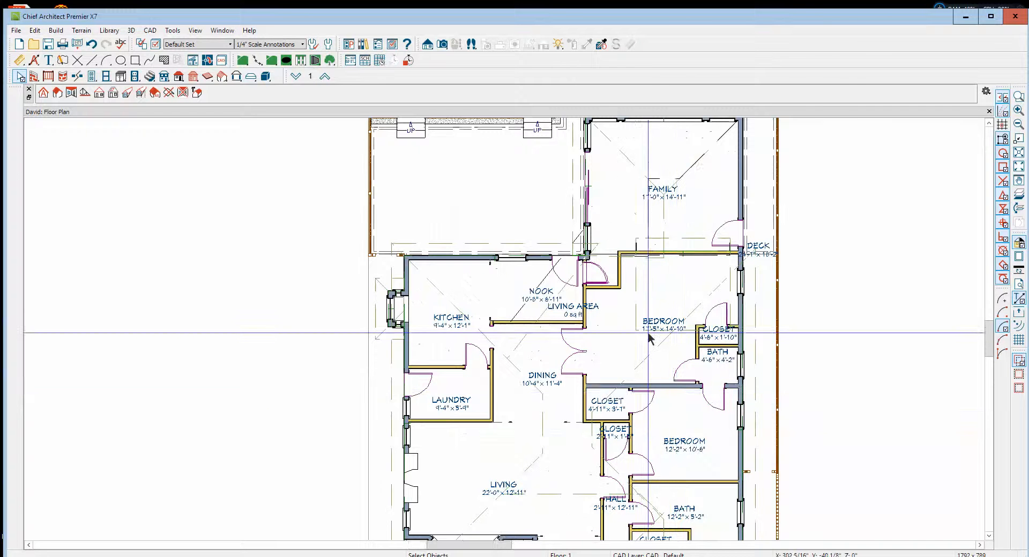
pyautogui.rightClick(649, 337)
pyautogui.click(659, 307)
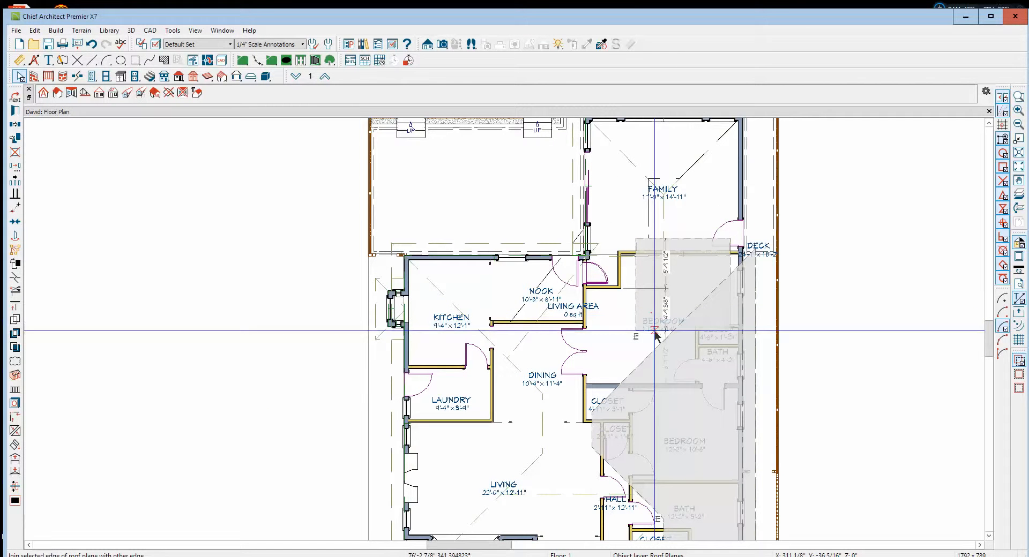
pyautogui.click(657, 358)
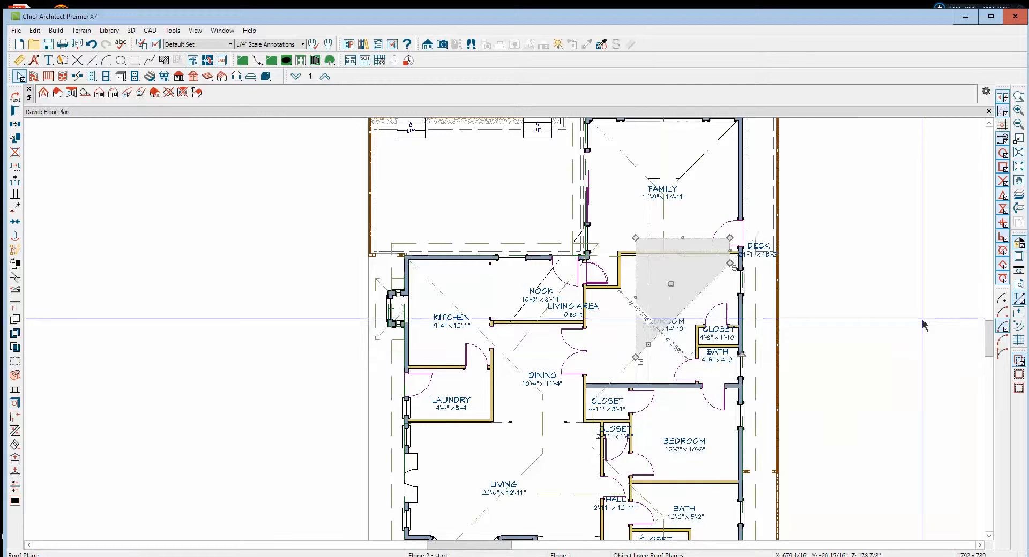
# Step: Stretch the rear bedroom roof plane's deck-side eave corner out to the side plane's eave line
pyautogui.scroll(2, 754, 266)
pyautogui.scroll(4, 753, 266)
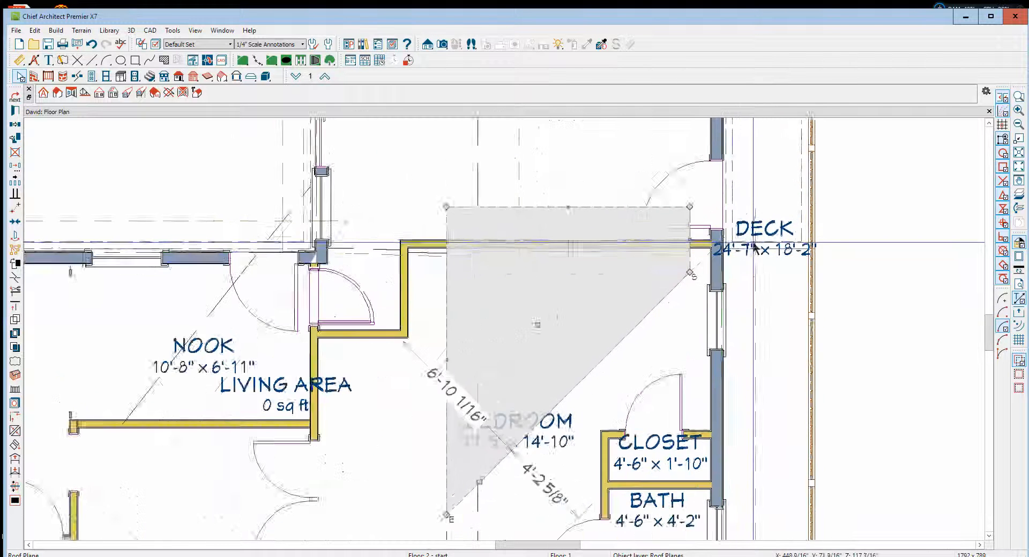
pyautogui.moveTo(680, 239); pyautogui.dragTo(758, 200)
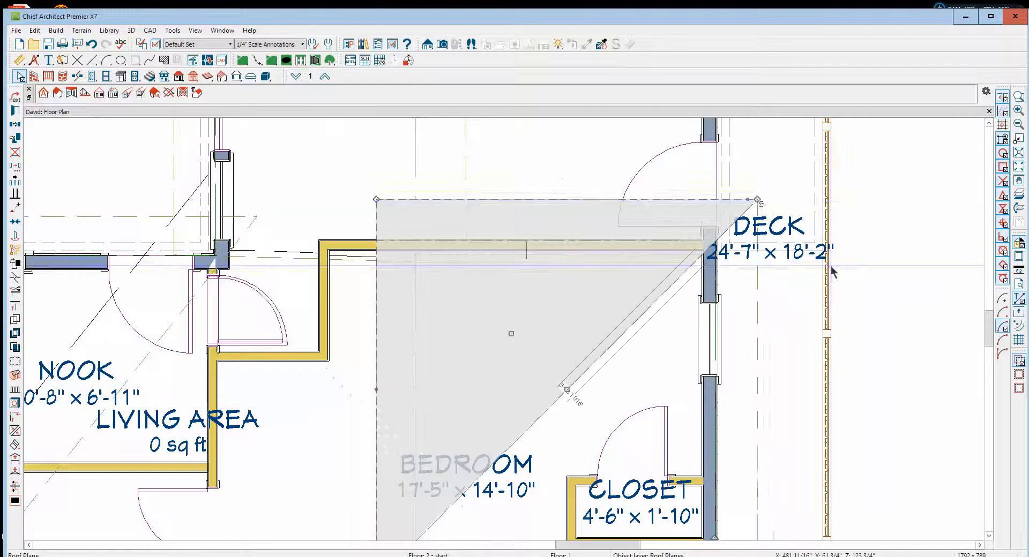
pyautogui.click(852, 250)
pyautogui.scroll(-3, 852, 251)
pyautogui.scroll(-1, 852, 252)
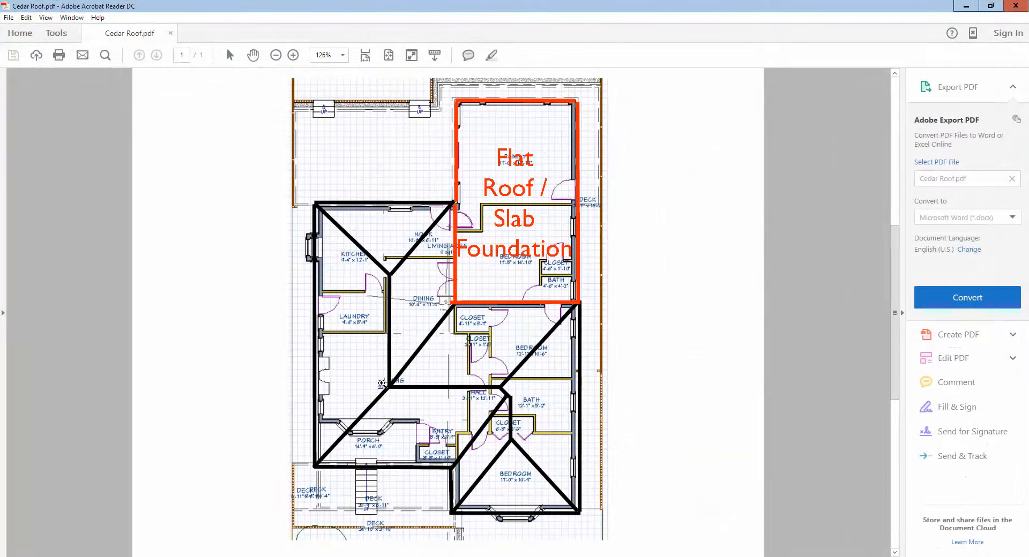
# Step: Widen the rear bedroom roof plane by moving its nook-side edge across the bedroom into the nook and dining area
pyautogui.moveTo(382, 385); pyautogui.dragTo(363, 397)
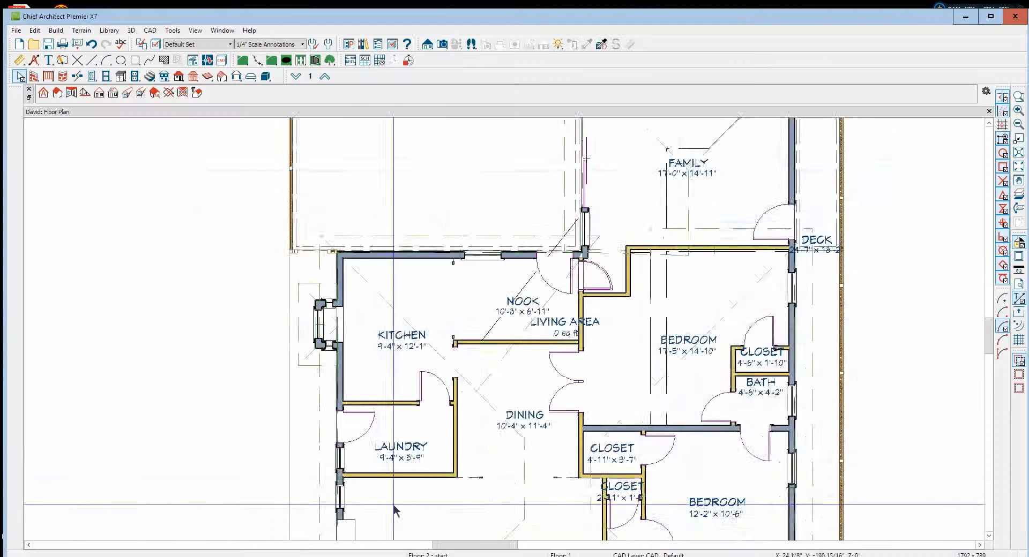
pyautogui.scroll(1, 593, 385)
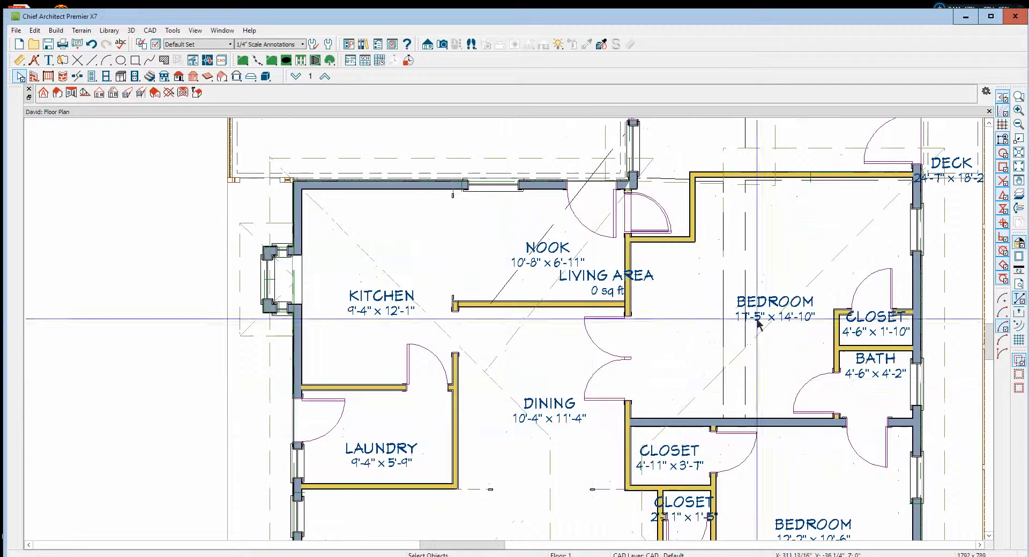
pyautogui.scroll(-1, 777, 279)
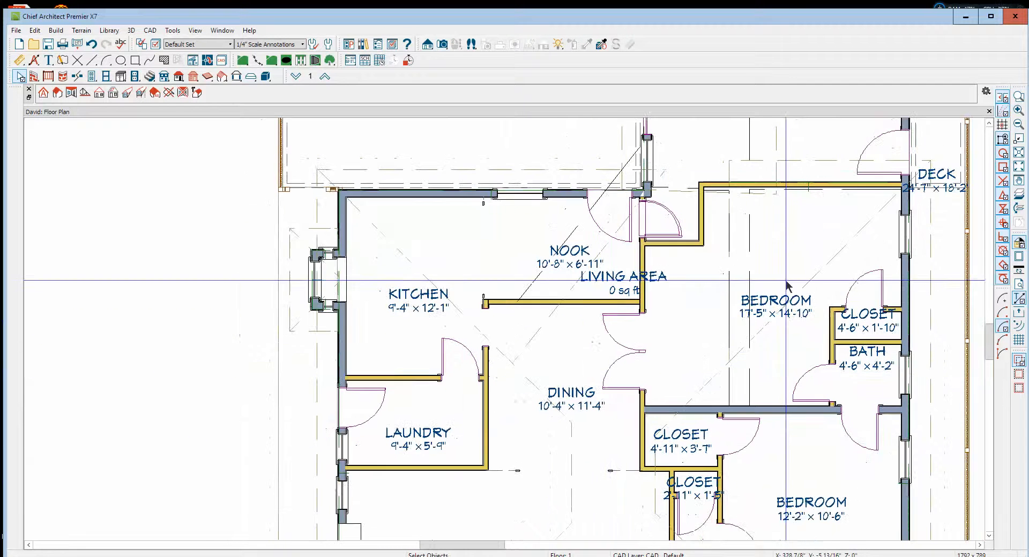
pyautogui.click(735, 294)
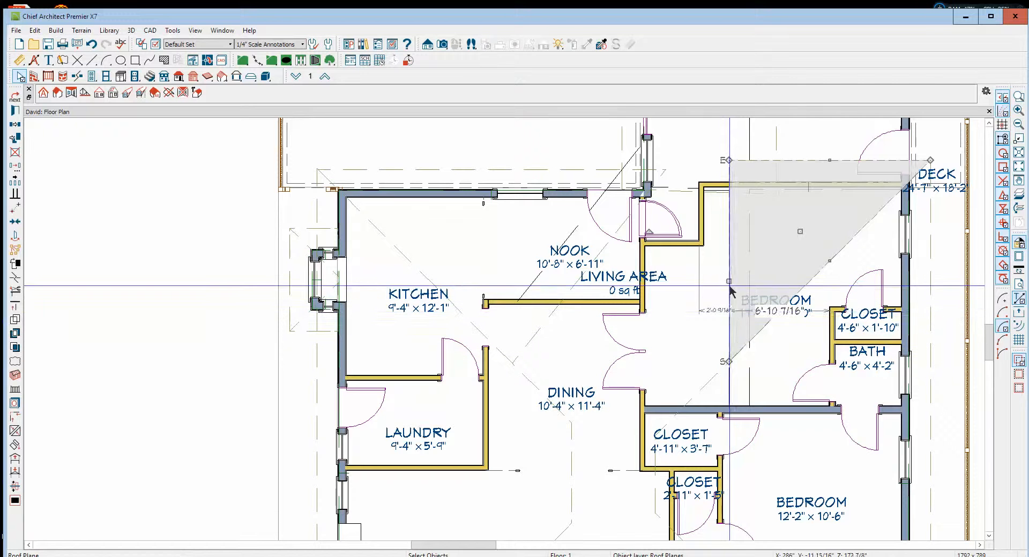
pyautogui.moveTo(729, 282); pyautogui.dragTo(677, 286)
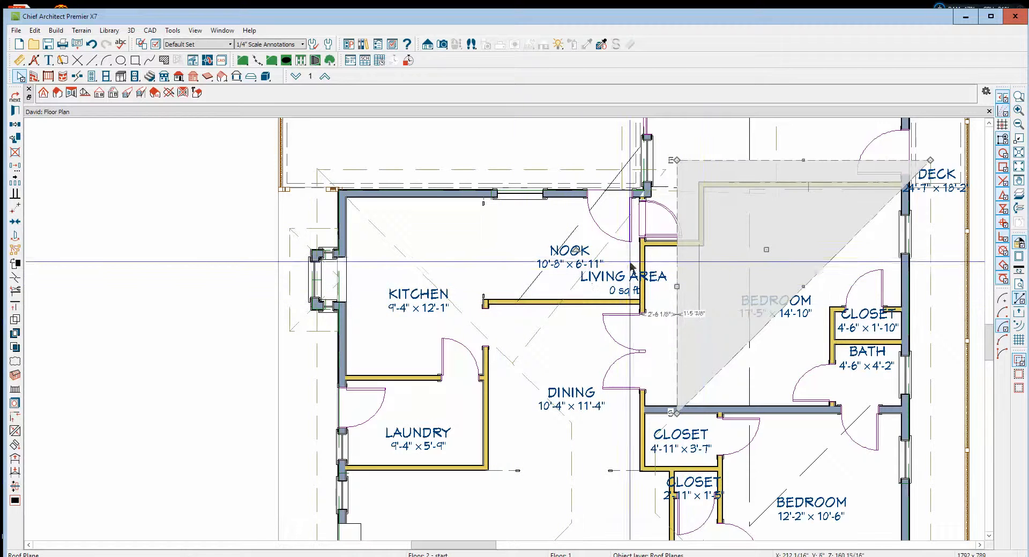
pyautogui.moveTo(678, 287); pyautogui.dragTo(549, 316)
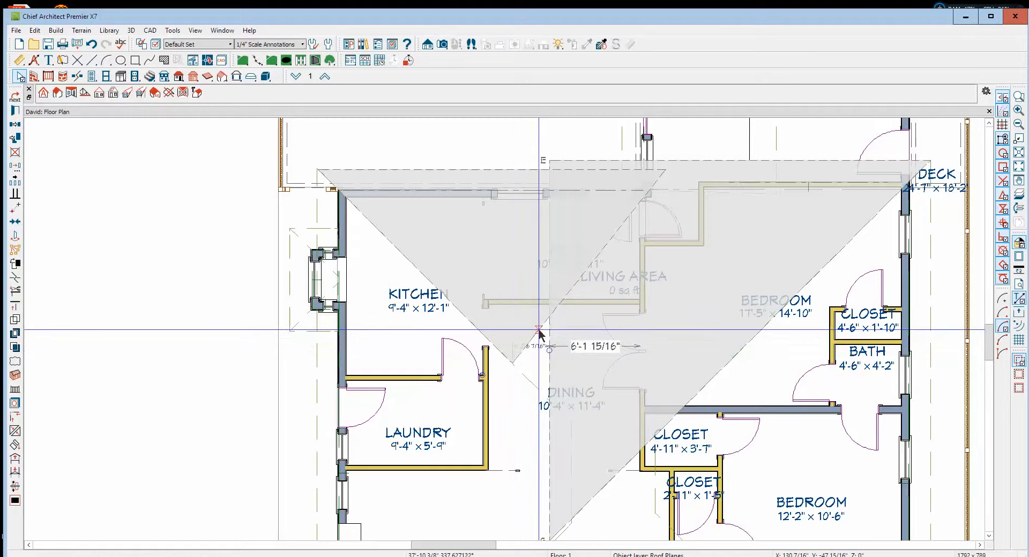
# Step: Try to join the widened plane with the rear kitchen roof plane, and pull its nook-side eave corner back to the bedroom
pyautogui.moveTo(539, 332); pyautogui.dragTo(705, 339)
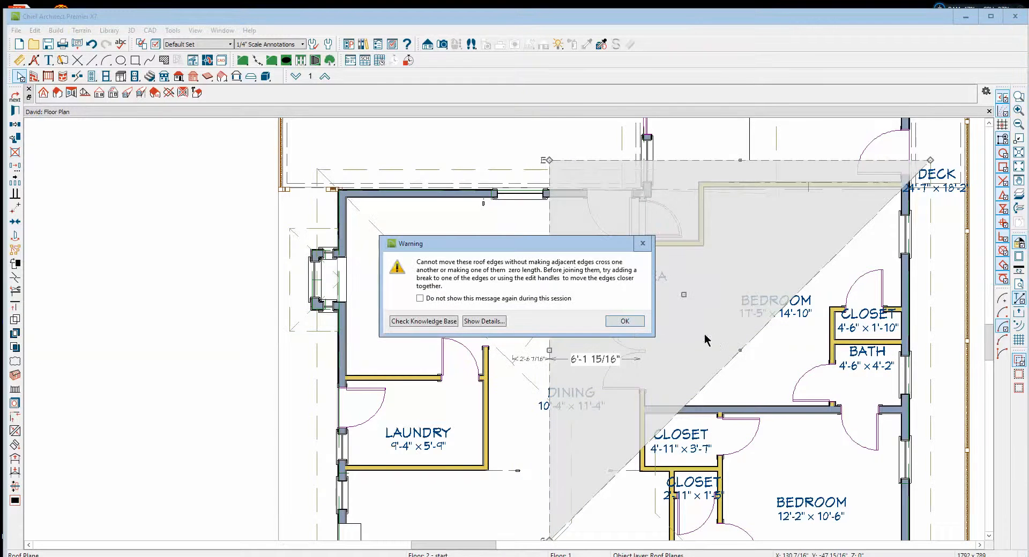
pyautogui.click(621, 321)
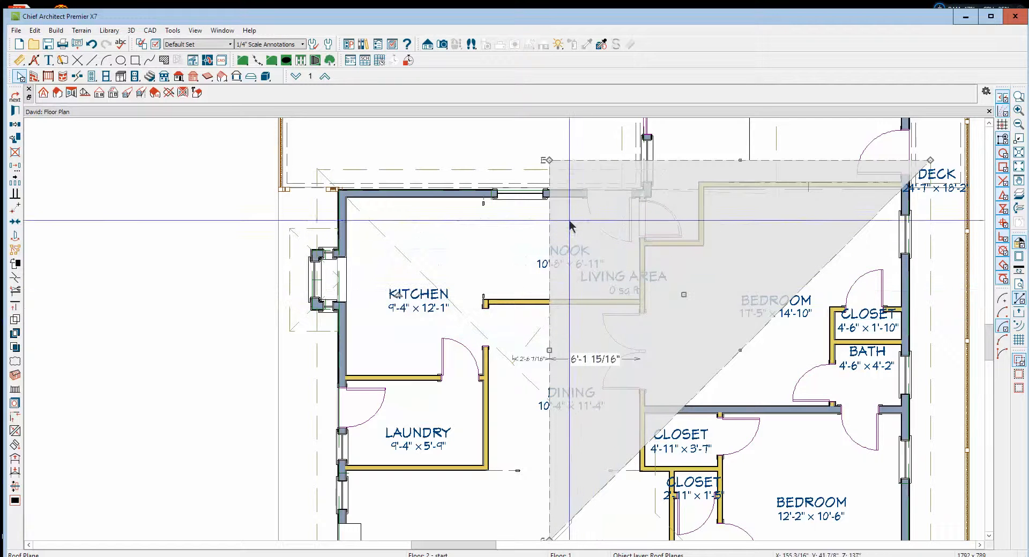
pyautogui.moveTo(549, 160); pyautogui.dragTo(750, 159)
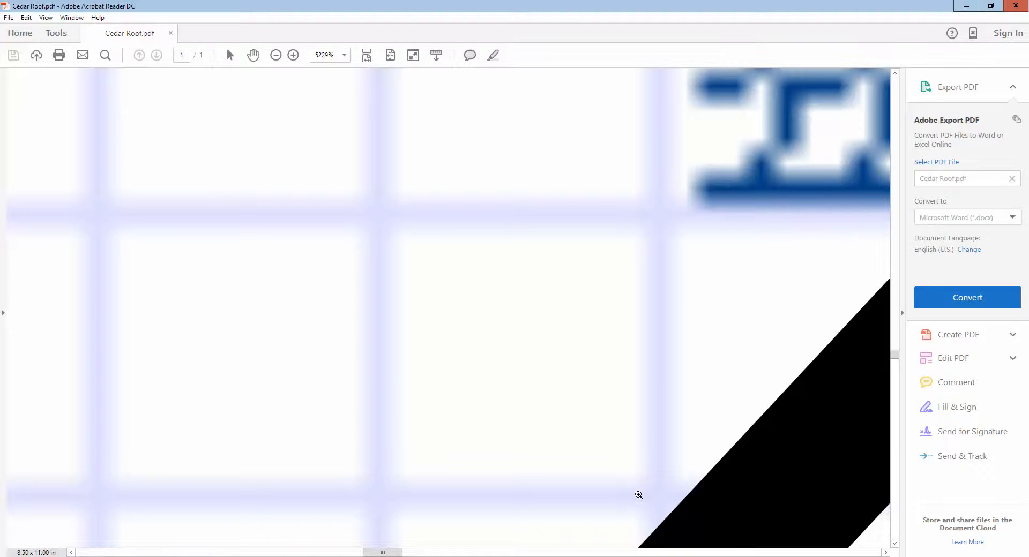
# Step: Examine the rear and main hip and valley lines in the Cedar Roof.pdf sketch at a closer zoom
pyautogui.scroll(-2, 618, 386)
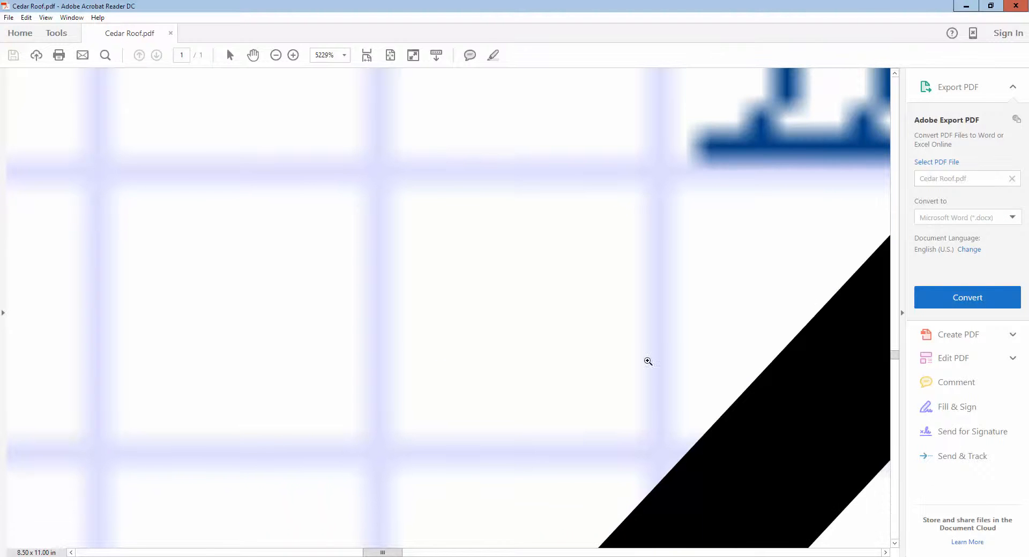
pyautogui.click(391, 55)
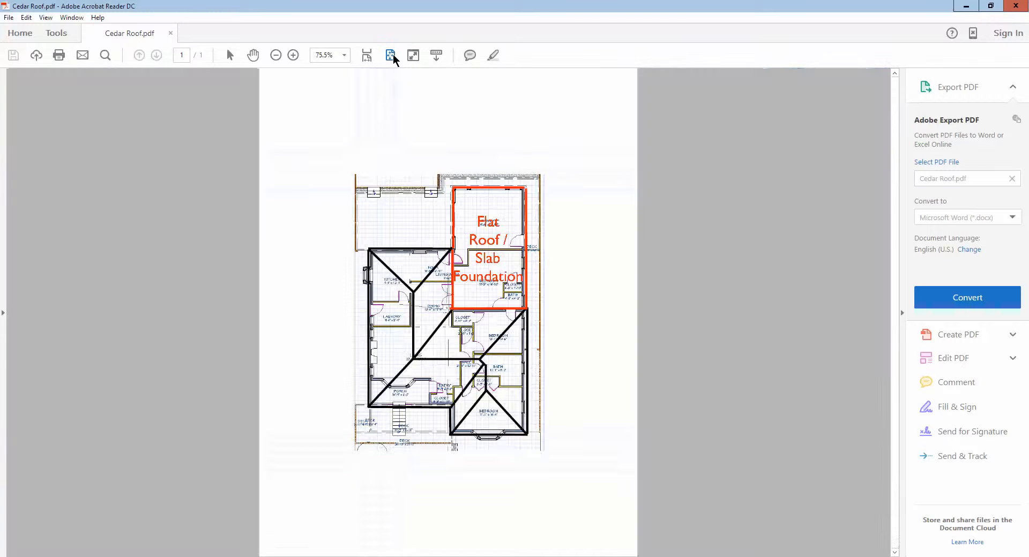
pyautogui.moveTo(361, 238); pyautogui.dragTo(559, 382)
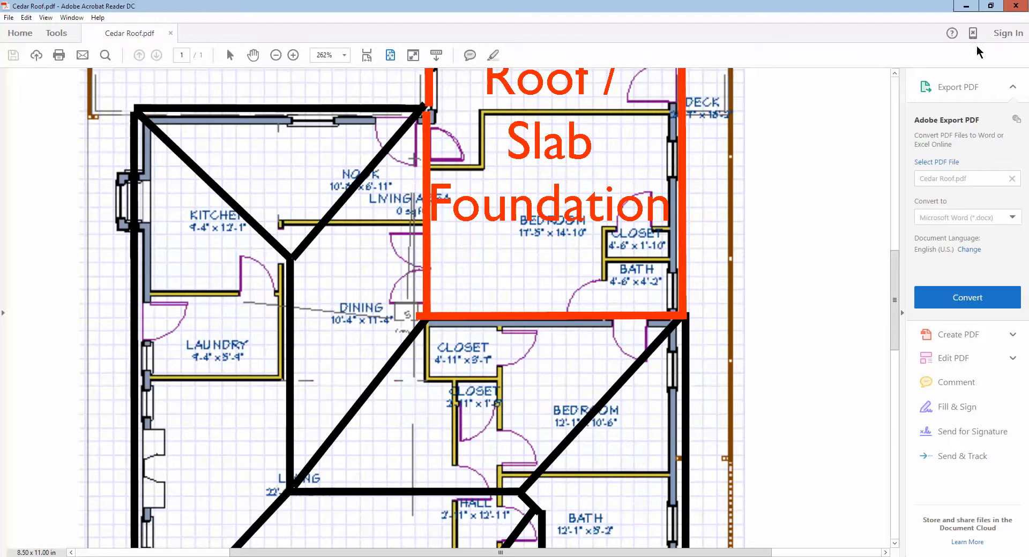
pyautogui.click(966, 8)
pyautogui.scroll(-2, 785, 207)
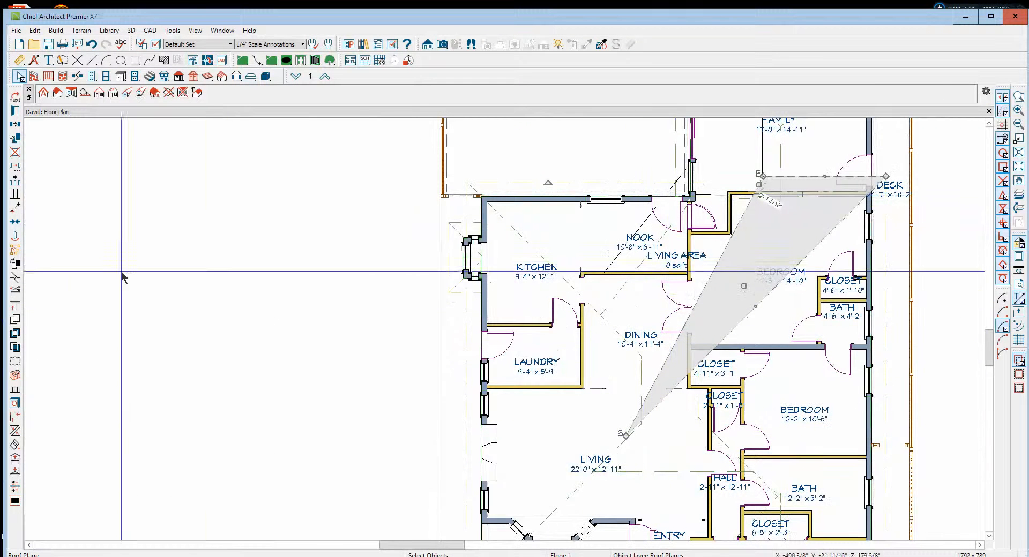
# Step: Insert a break point on the rear bedroom roof plane's nook-side edge beside the dining room's double doors
pyautogui.click(15, 292)
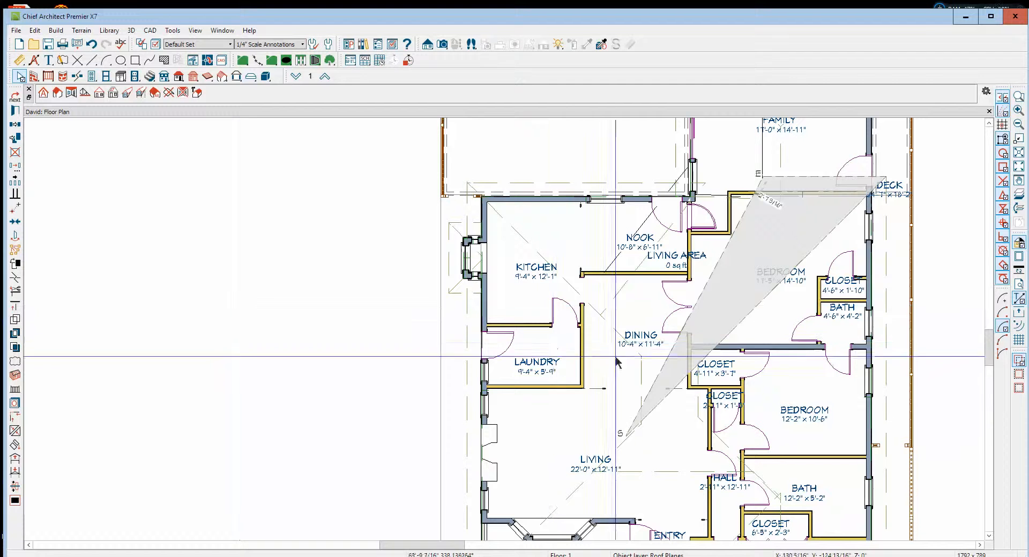
pyautogui.click(700, 296)
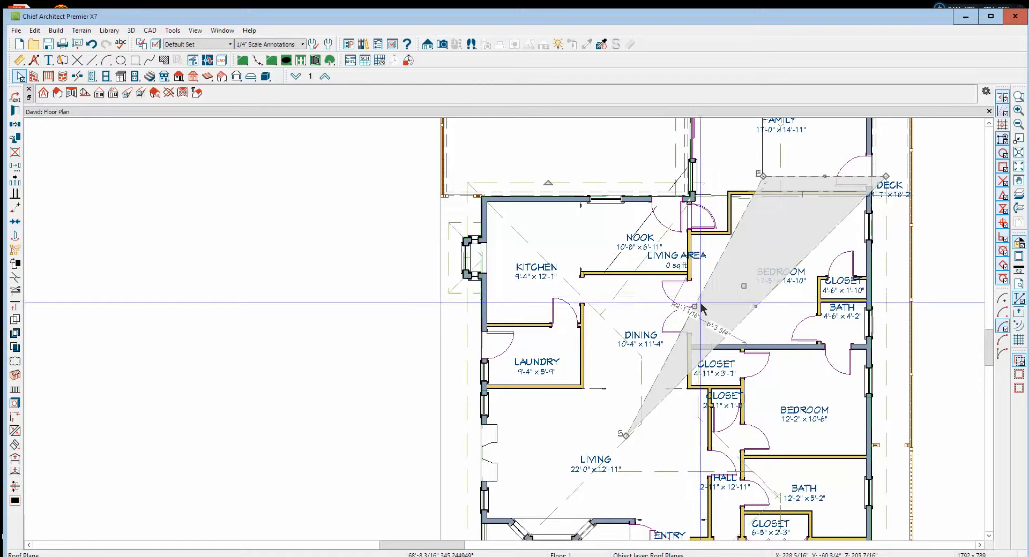
pyautogui.click(15, 278)
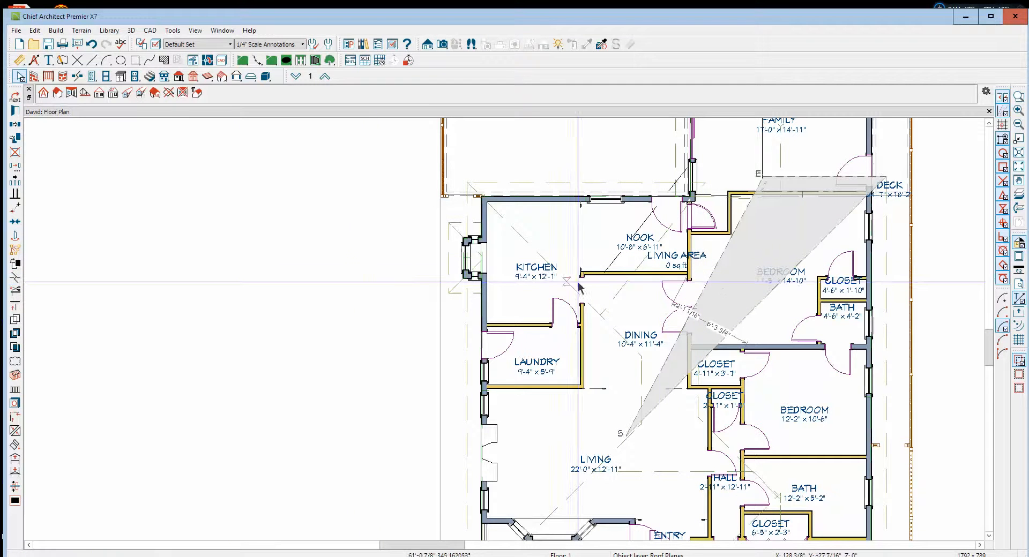
pyautogui.click(704, 288)
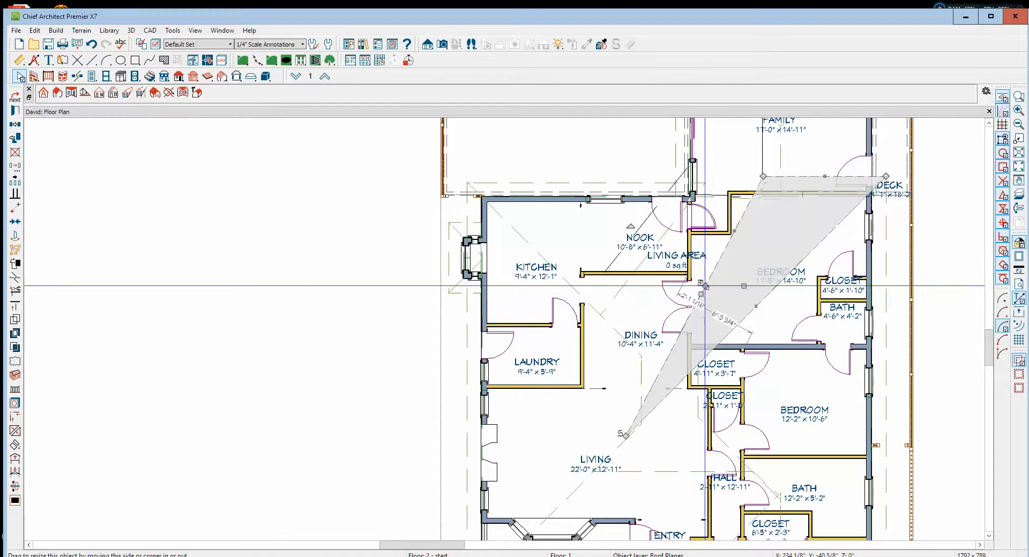
# Step: Move the new corner into the dining area, suppress and cancel the pitch-change prompt, and pull the plane's living-room tip back toward the bedroom wall
pyautogui.moveTo(702, 286); pyautogui.dragTo(611, 328)
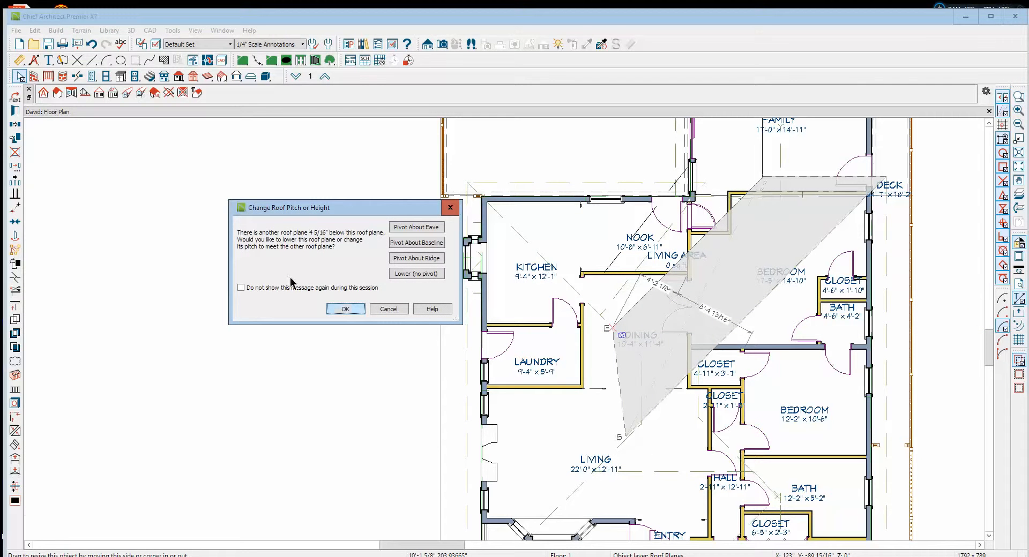
pyautogui.click(251, 288)
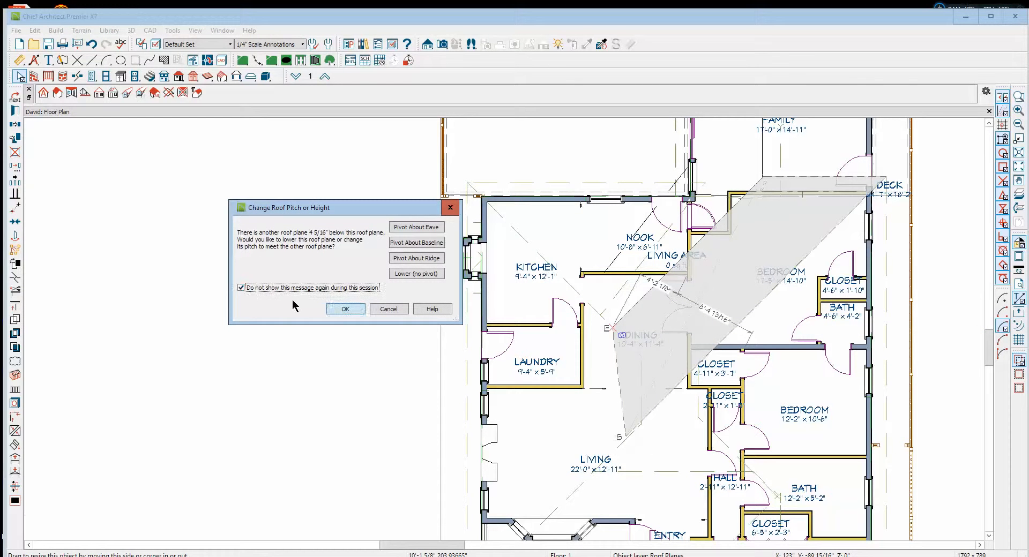
pyautogui.click(389, 309)
pyautogui.moveTo(628, 436)
pyautogui.mouseDown()
pyautogui.moveTo(680, 408)
pyautogui.moveTo(736, 333)
pyautogui.mouseUp()
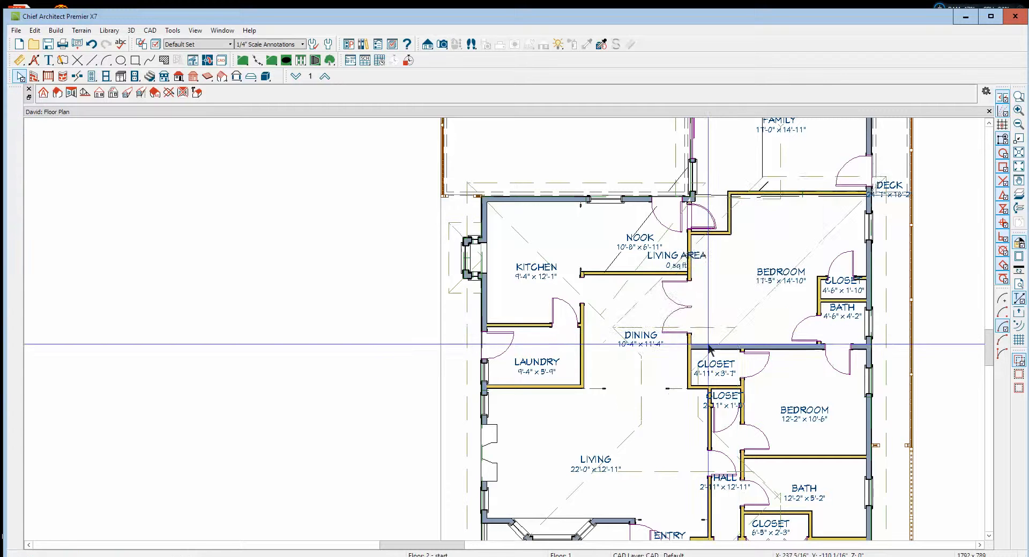
# Step: Try to join the front porch roof plane with the rear bedroom roof plane at its dining-area edge
pyautogui.click(665, 475)
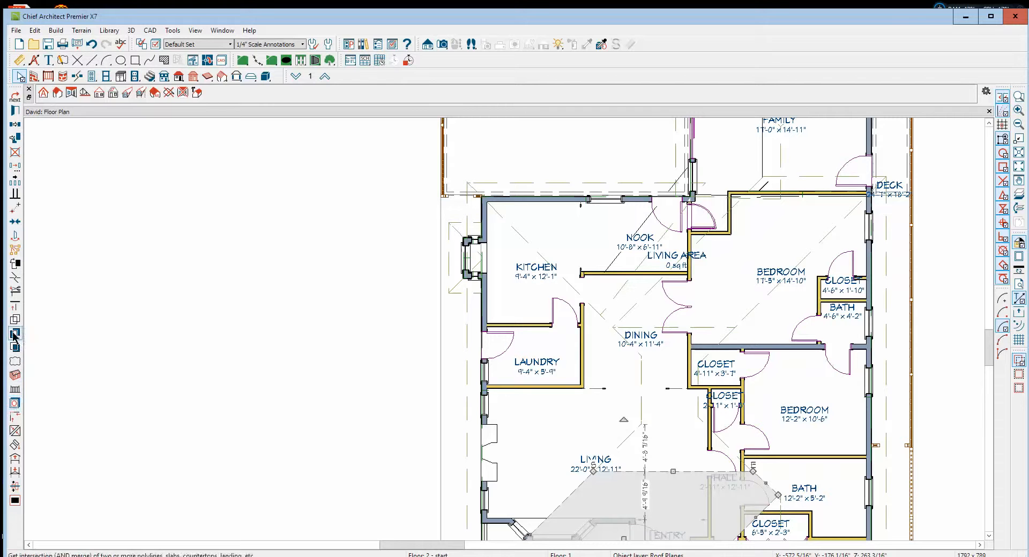
pyautogui.moveTo(624, 419); pyautogui.dragTo(524, 387)
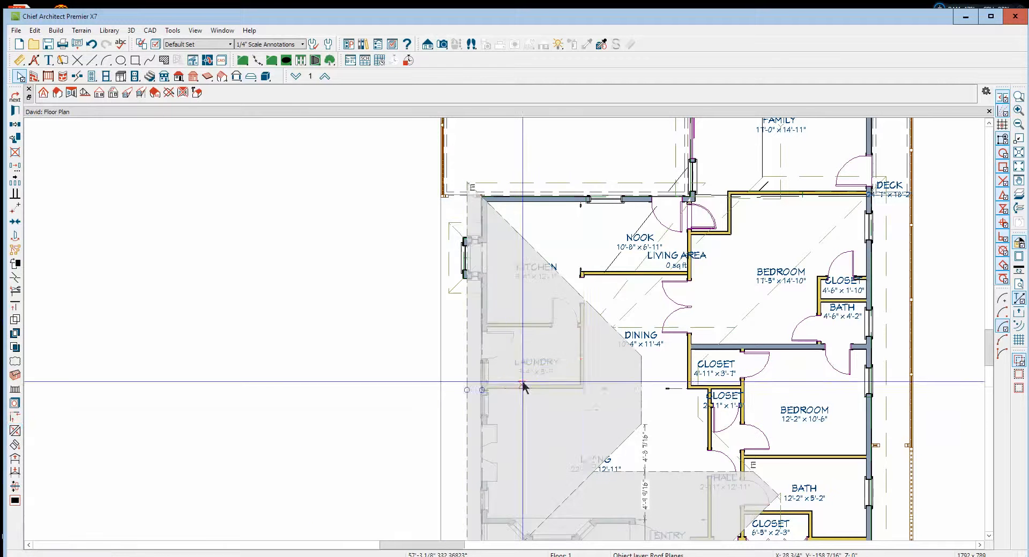
pyautogui.click(665, 328)
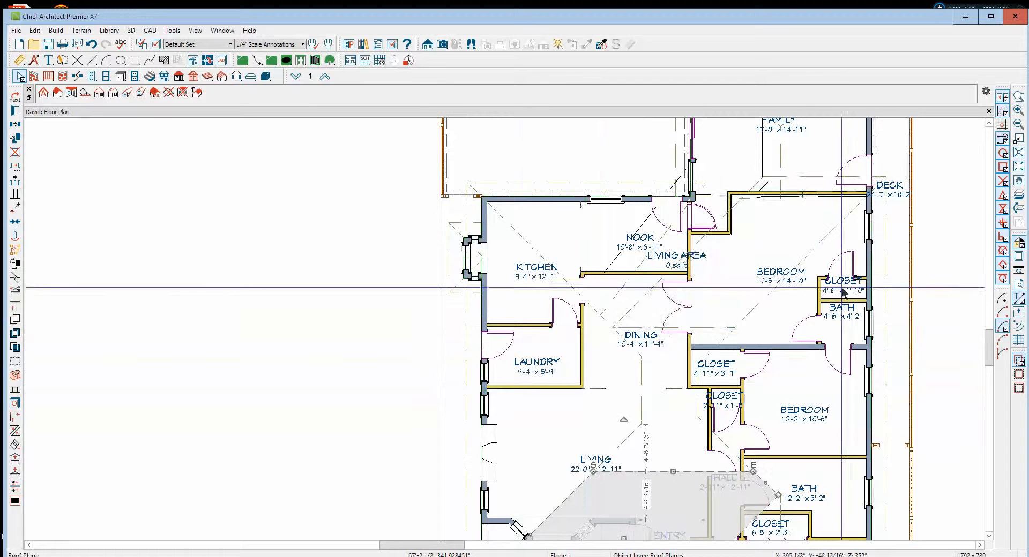
pyautogui.click(16, 431)
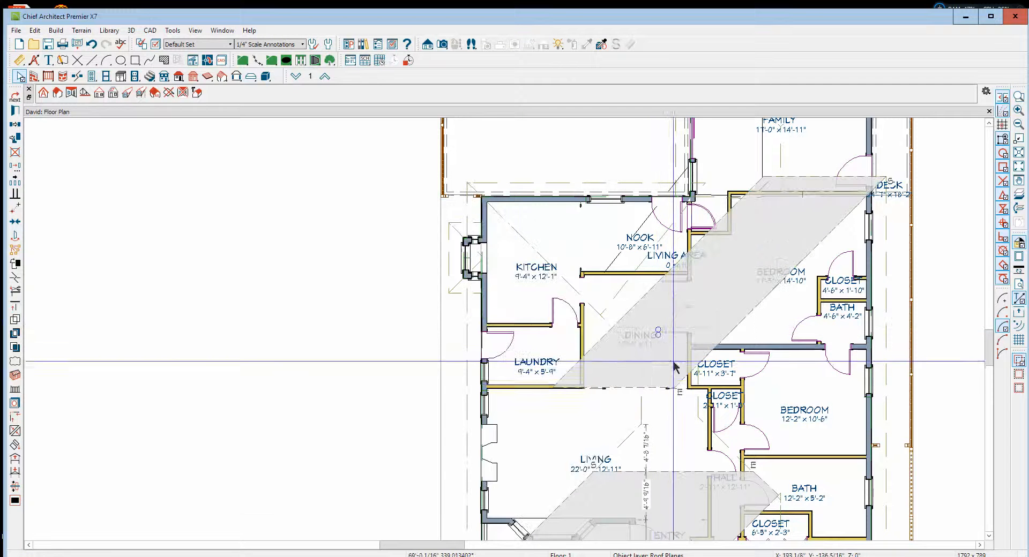
pyautogui.press('Escape')
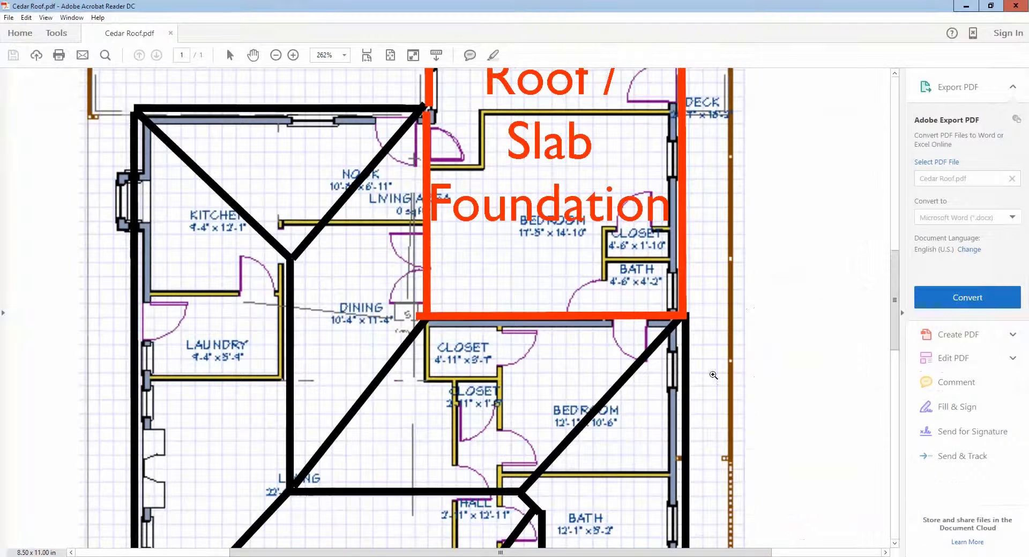
# Step: Compare the main and front ridge, hip and valley lines in Cedar Roof.pdf with the front porch and rear bedroom roof planes in the floor plan
pyautogui.scroll(-2, 714, 359)
pyautogui.scroll(-5, 715, 359)
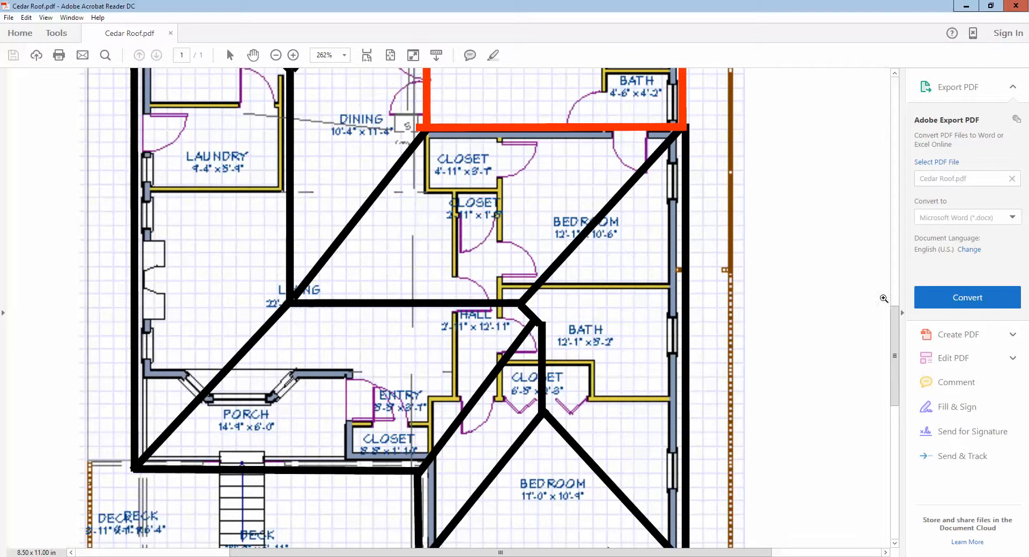
pyautogui.click(974, 5)
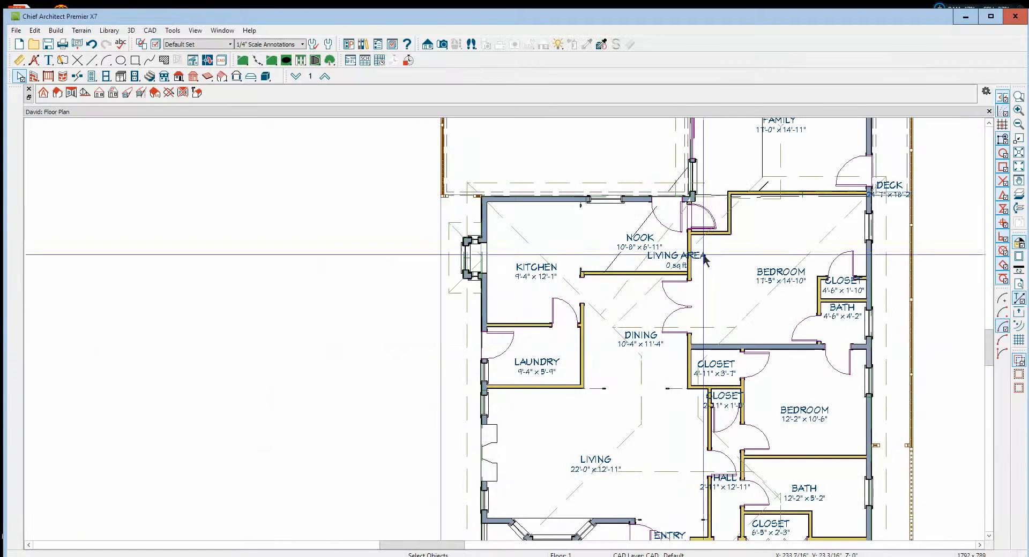
pyautogui.scroll(-4, 718, 284)
pyautogui.scroll(5, 714, 333)
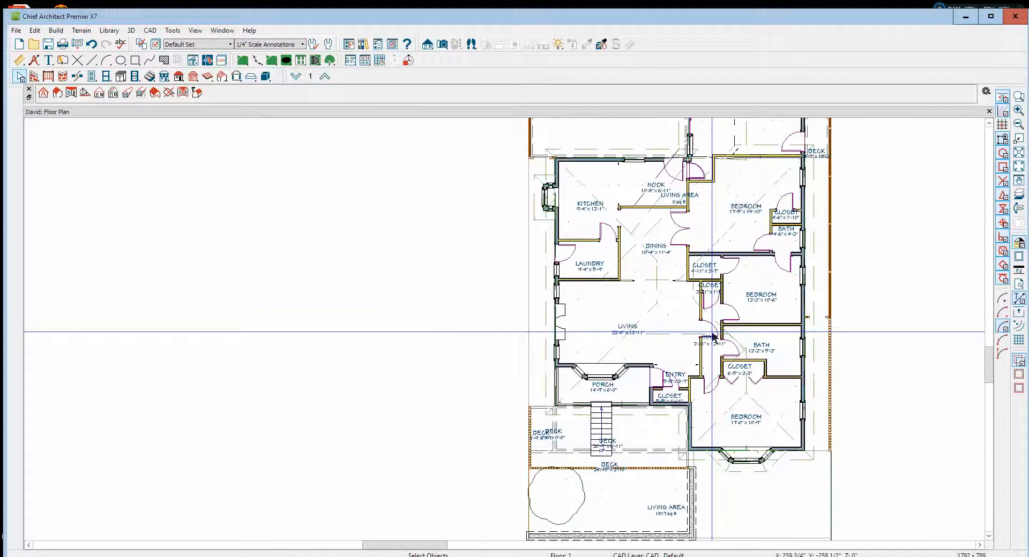
pyautogui.click(658, 341)
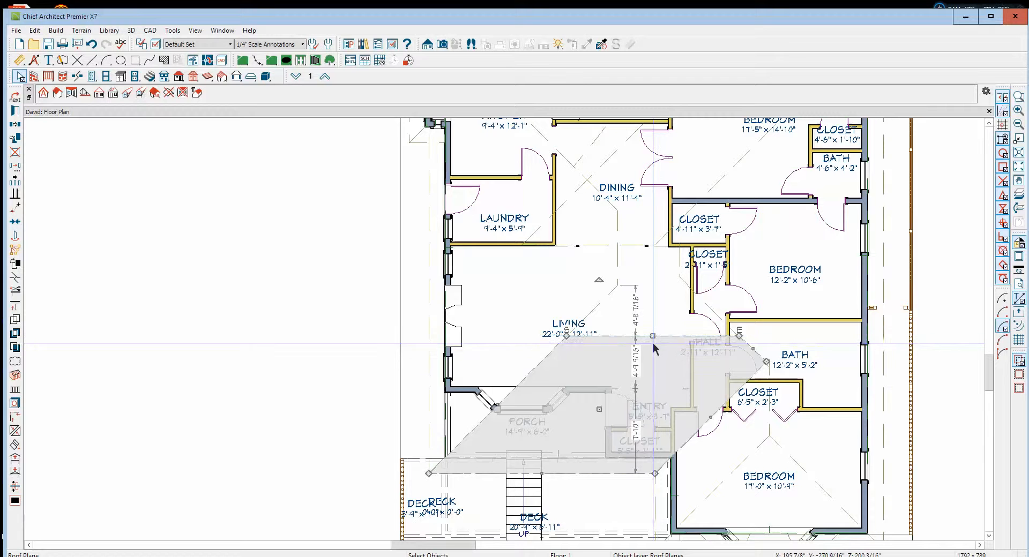
pyautogui.scroll(2, 653, 347)
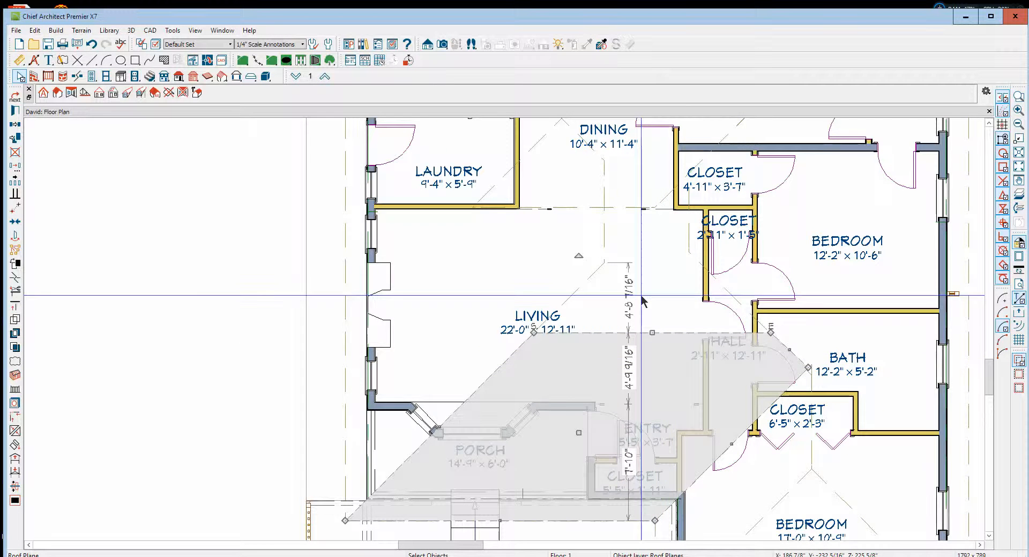
pyautogui.scroll(-2, 647, 242)
pyautogui.scroll(-1, 643, 225)
pyautogui.click(640, 218)
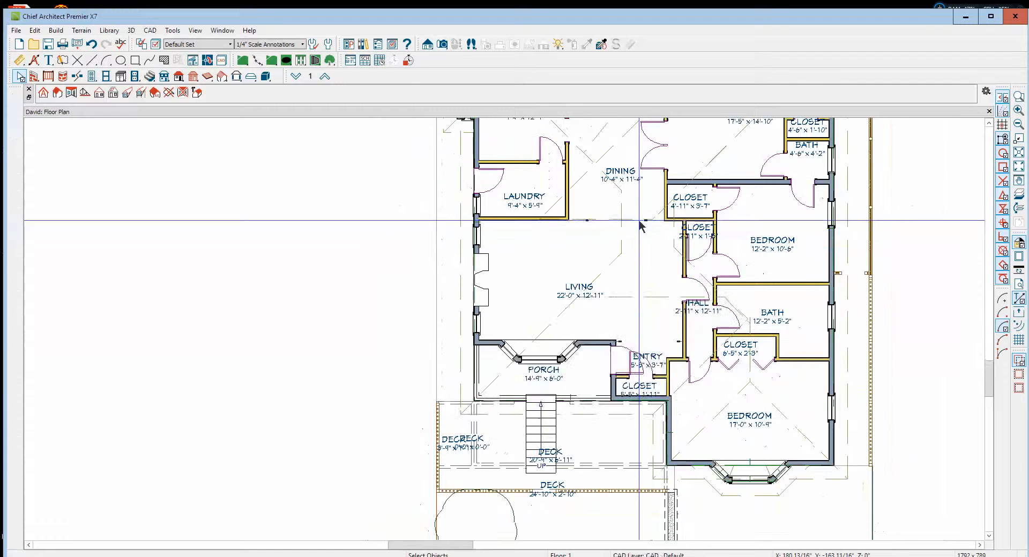
pyautogui.click(989, 124)
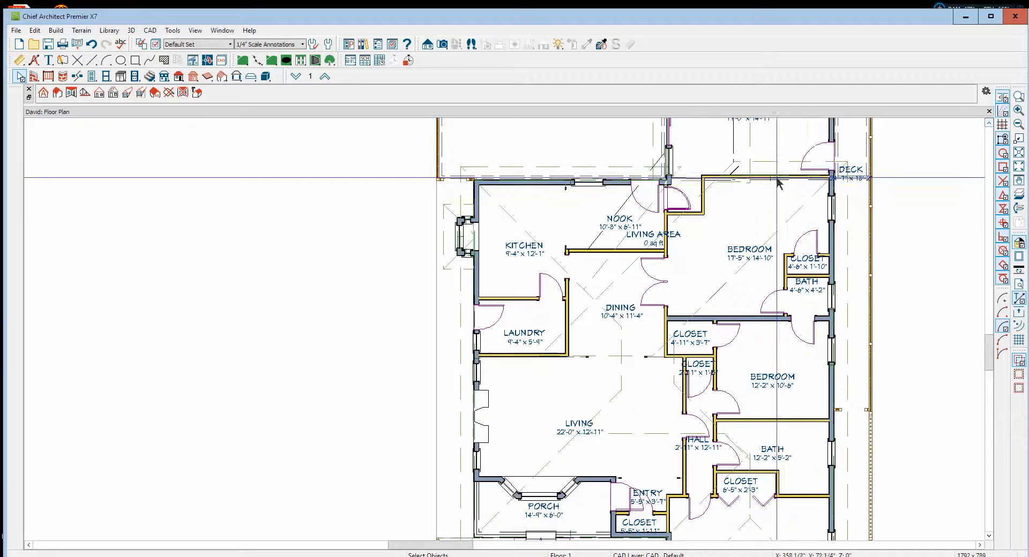
# Step: Try to join the diagonal roof plane over the bedroom and dining area to the triangular roof plane over the kitchen and nook
pyautogui.click(772, 160)
pyautogui.press('Escape')
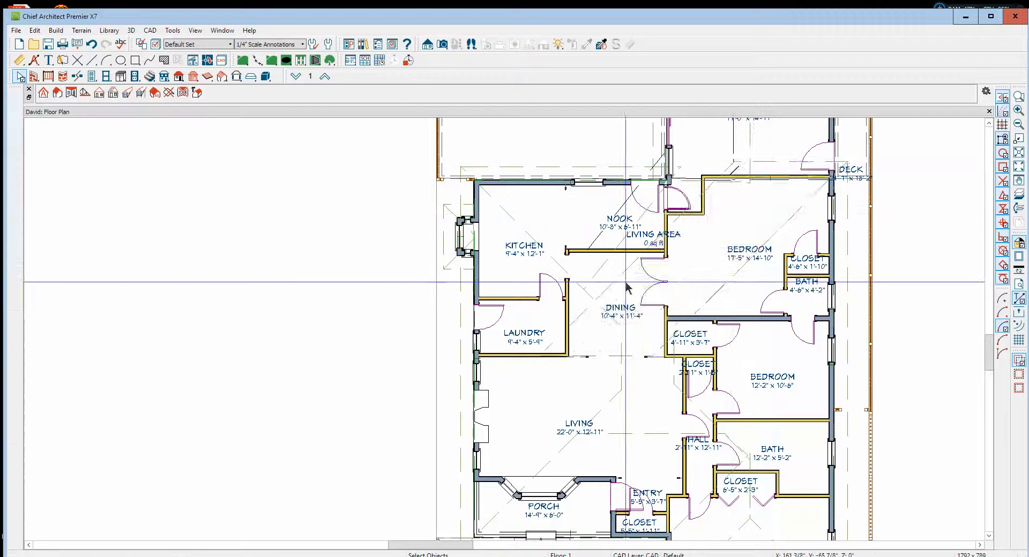
pyautogui.click(613, 281)
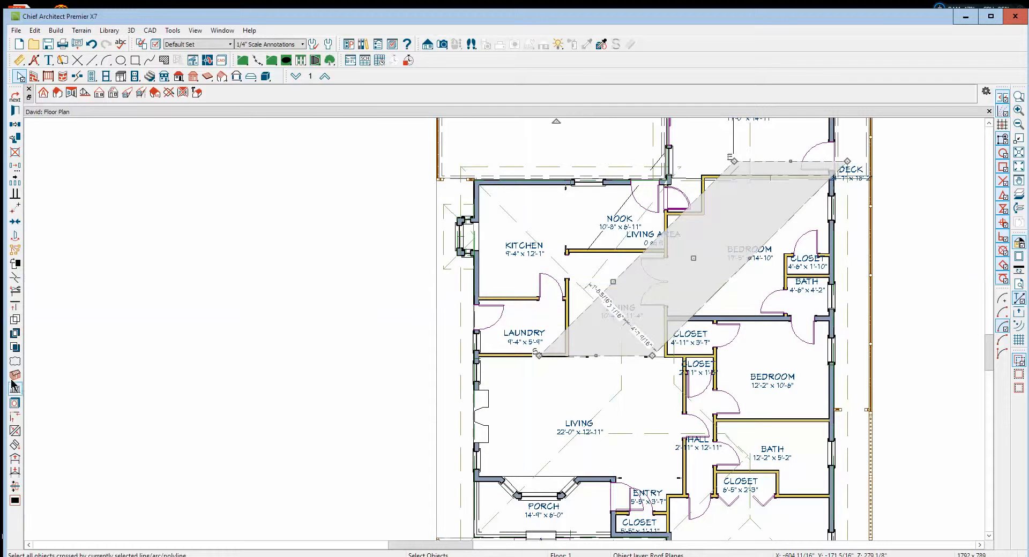
pyautogui.click(15, 430)
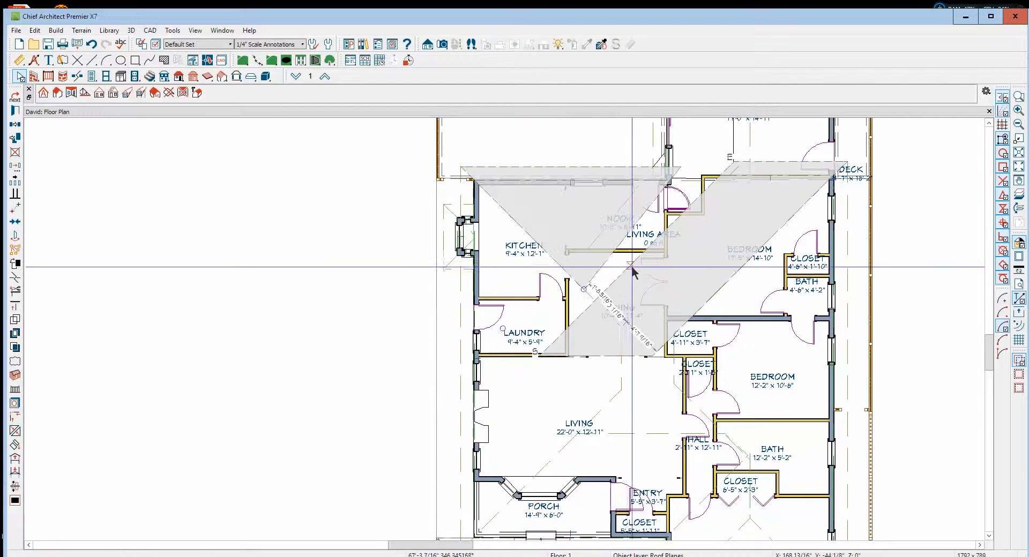
pyautogui.click(609, 274)
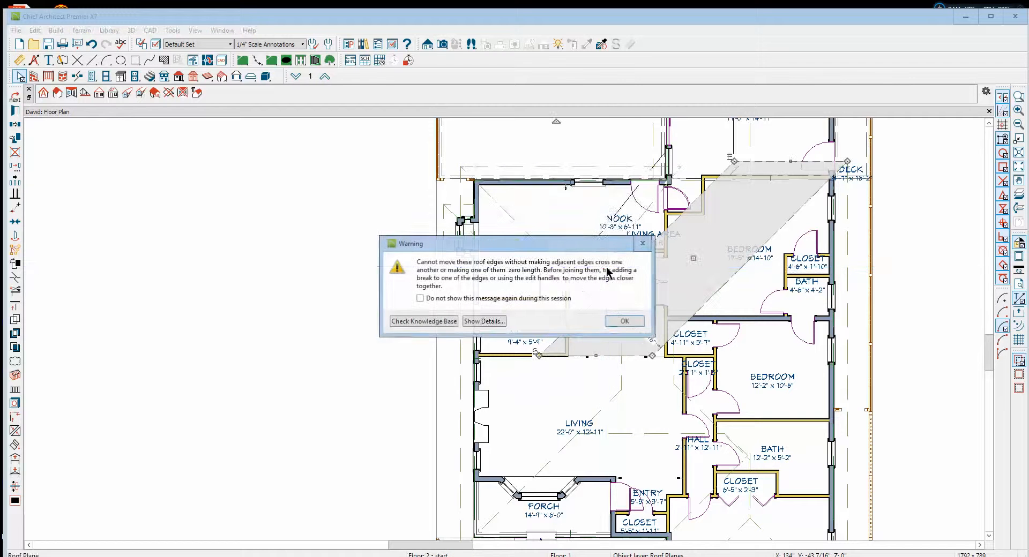
pyautogui.click(623, 321)
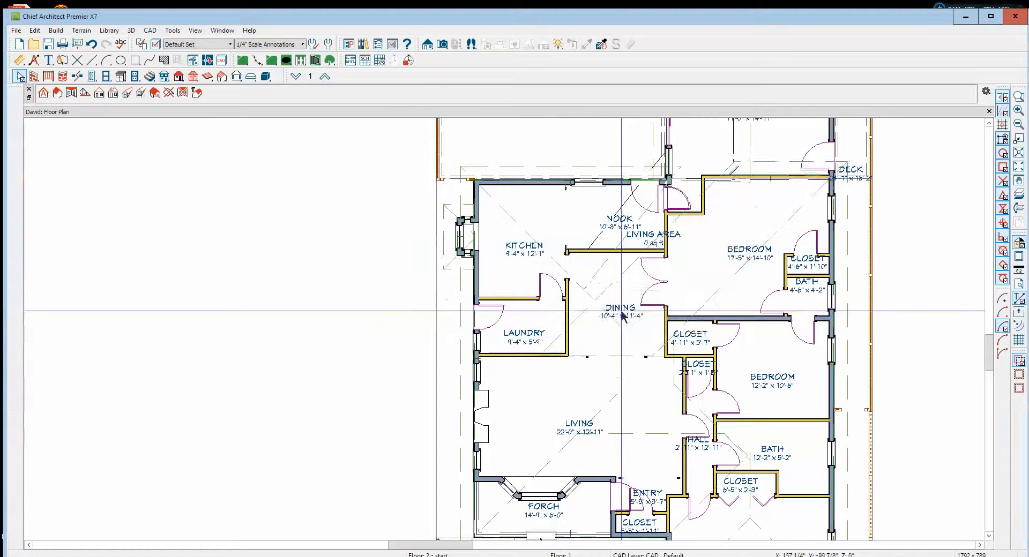
pyautogui.click(605, 273)
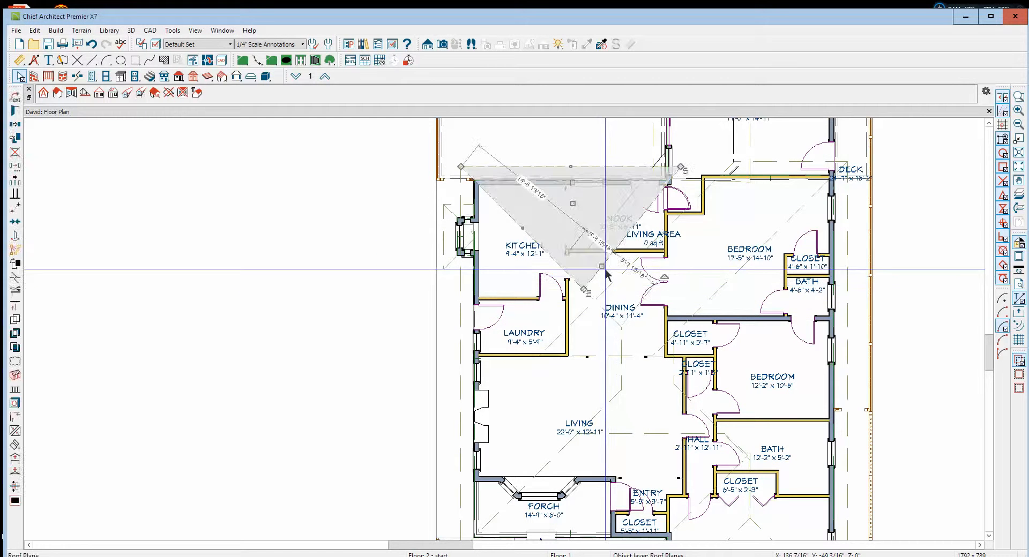
pyautogui.press('Delete')
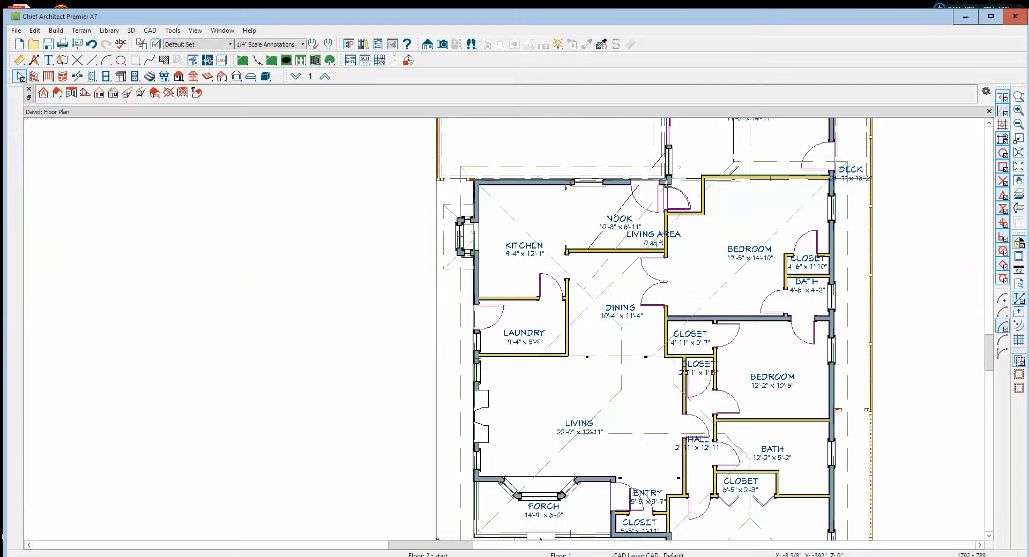
# Step: Switch to Cedar Roof.pdf in Adobe Acrobat Reader and check the roof lines around the hall, then return to Chief Architect
pyautogui.hotkey('alt', 'Tab')
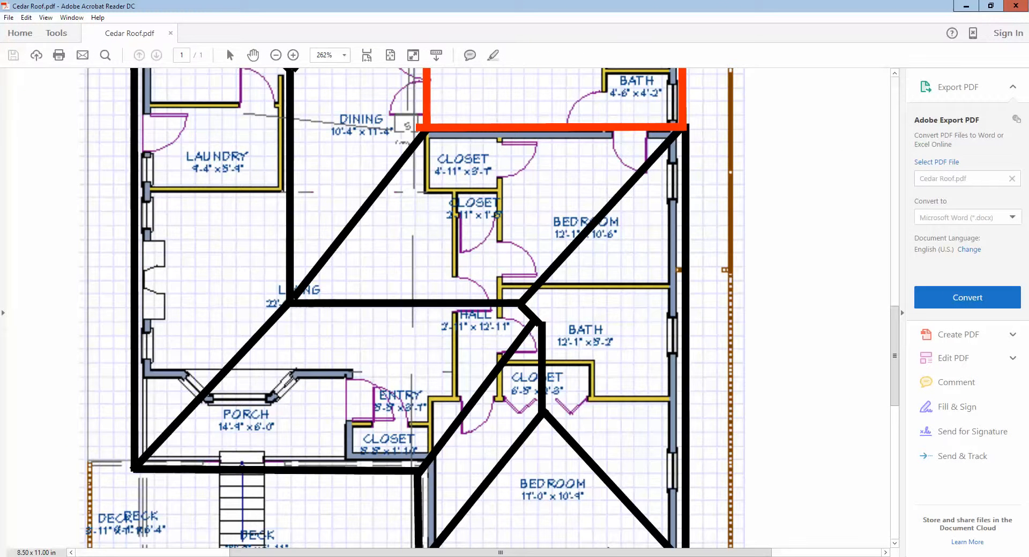
pyautogui.scroll(-1, 397, 276)
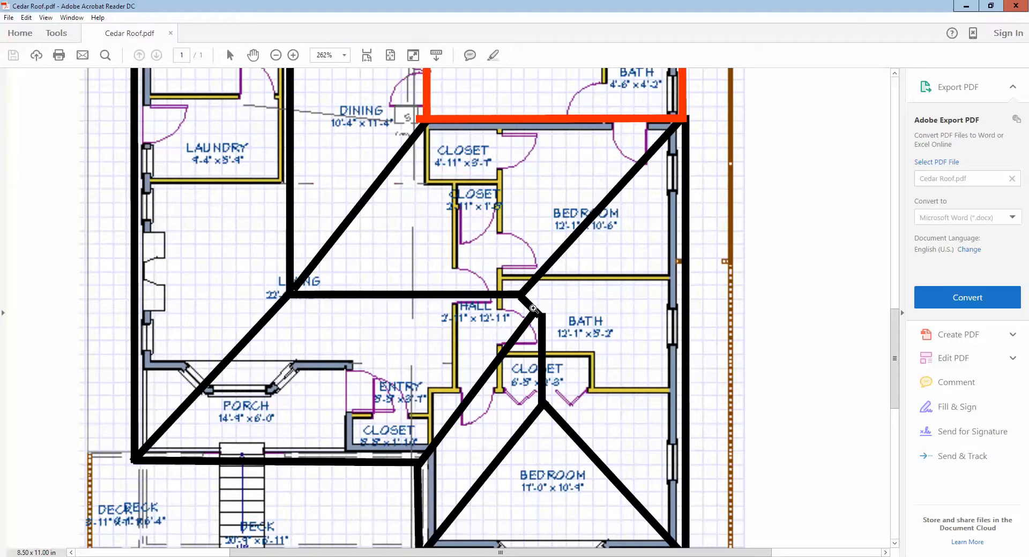
pyautogui.click(972, 7)
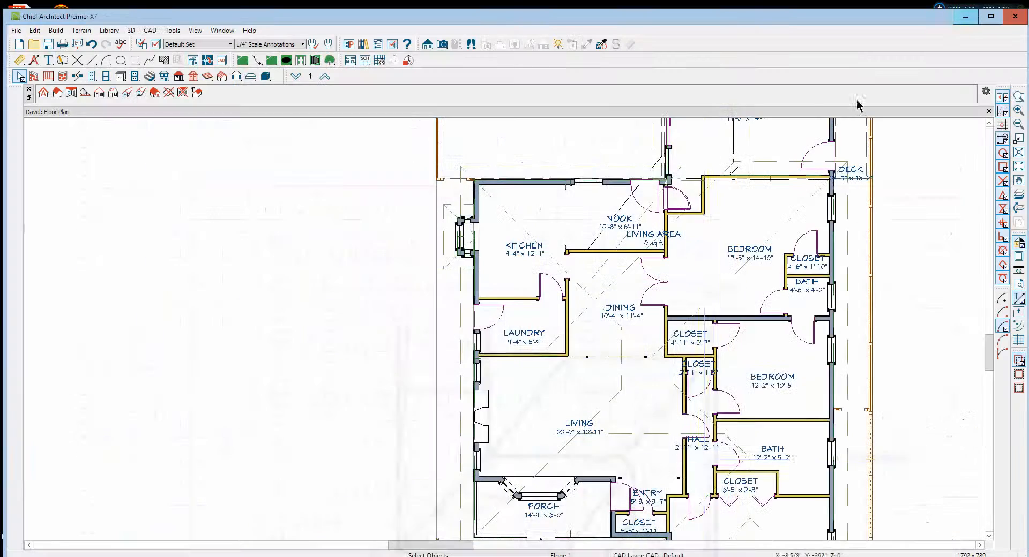
# Step: Join the roof plane over the living room and porch to the bedroom-side roof plane along their diagonal edges near the hall and bath
pyautogui.scroll(3, 714, 474)
pyautogui.scroll(2, 714, 474)
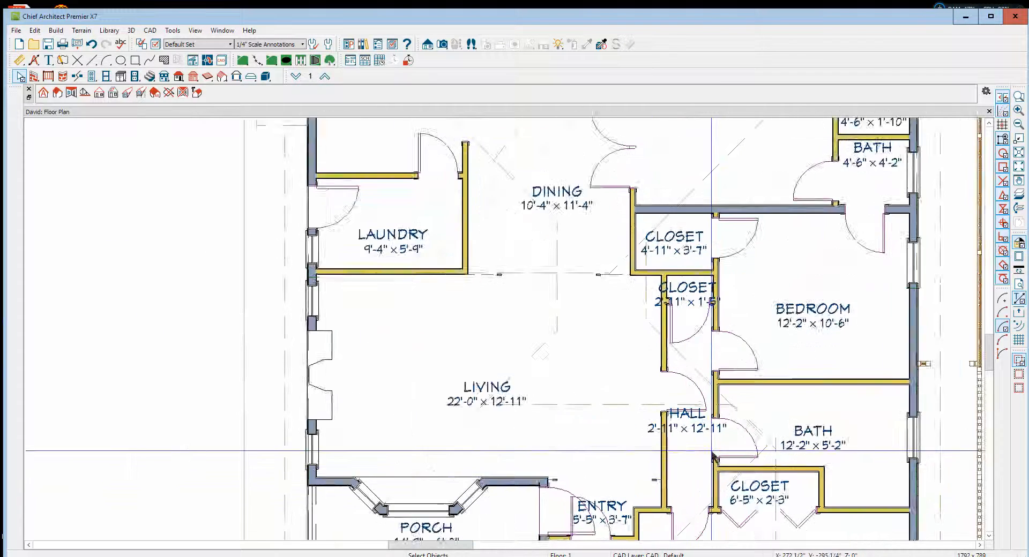
pyautogui.scroll(2, 751, 461)
pyautogui.scroll(2, 782, 456)
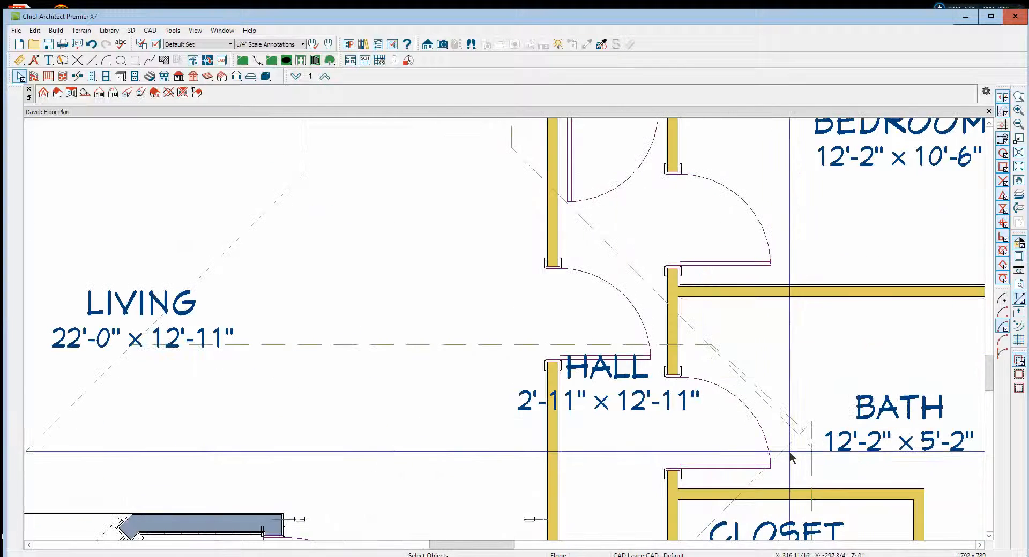
pyautogui.click(781, 417)
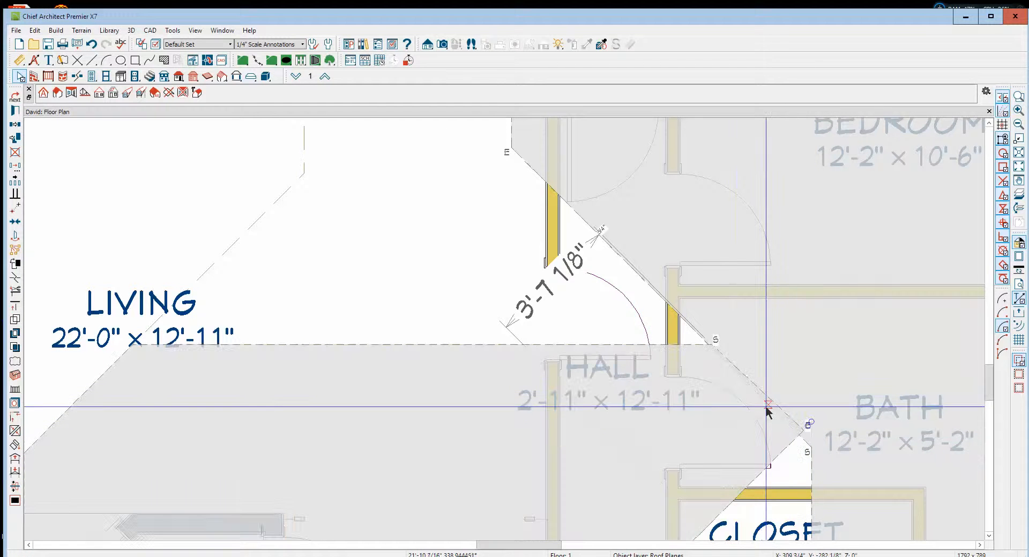
pyautogui.press('Escape')
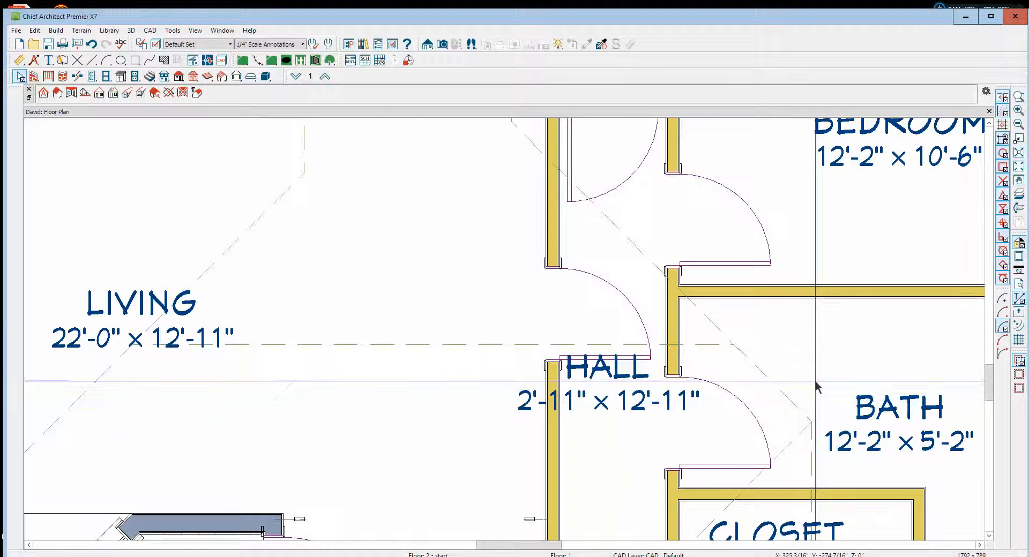
# Step: Extend the ridge edge of the roof plane over the living room and porch to the lower end of the dining-area ridge line
pyautogui.scroll(-3, 819, 386)
pyautogui.scroll(-2, 728, 377)
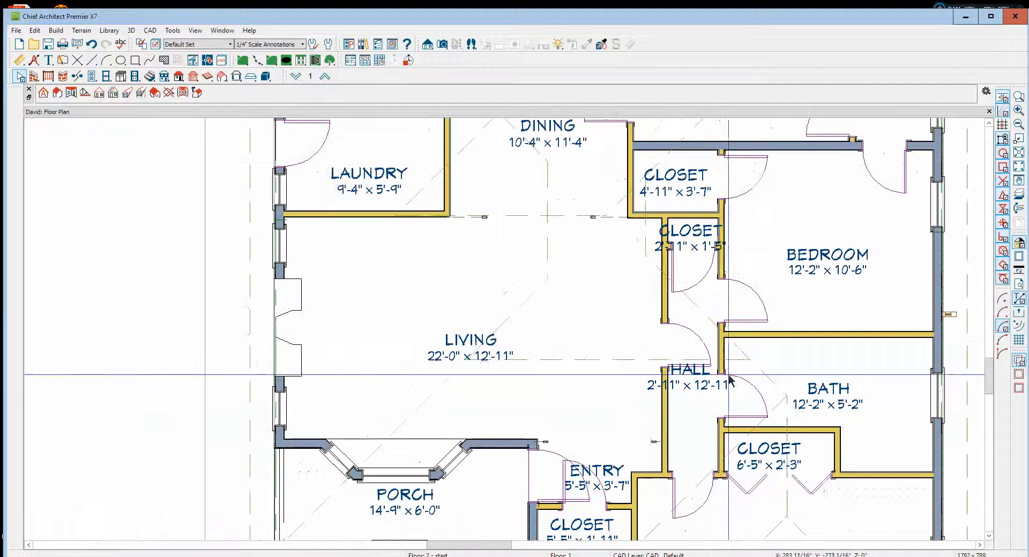
pyautogui.click(579, 360)
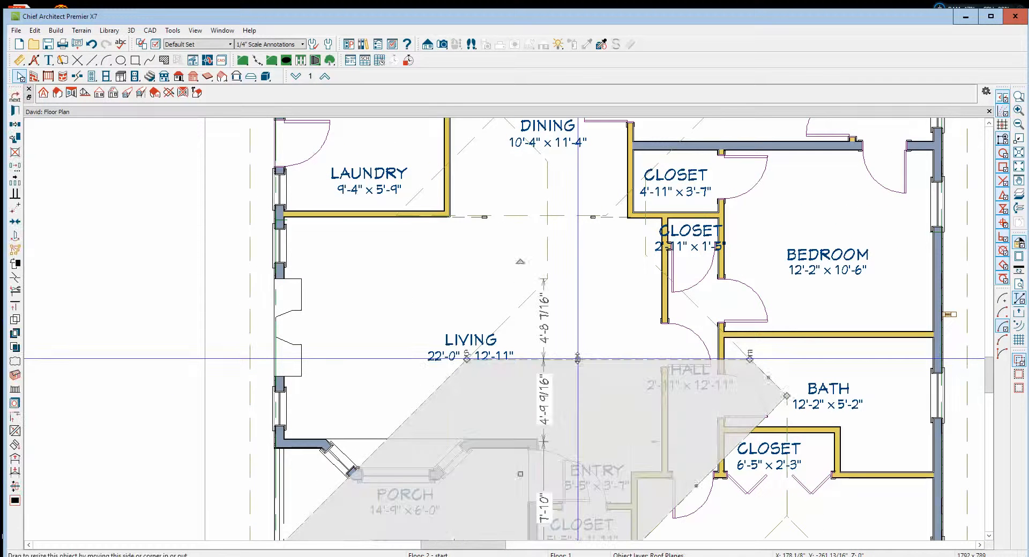
pyautogui.moveTo(581, 347); pyautogui.dragTo(547, 279)
pyautogui.press('Escape')
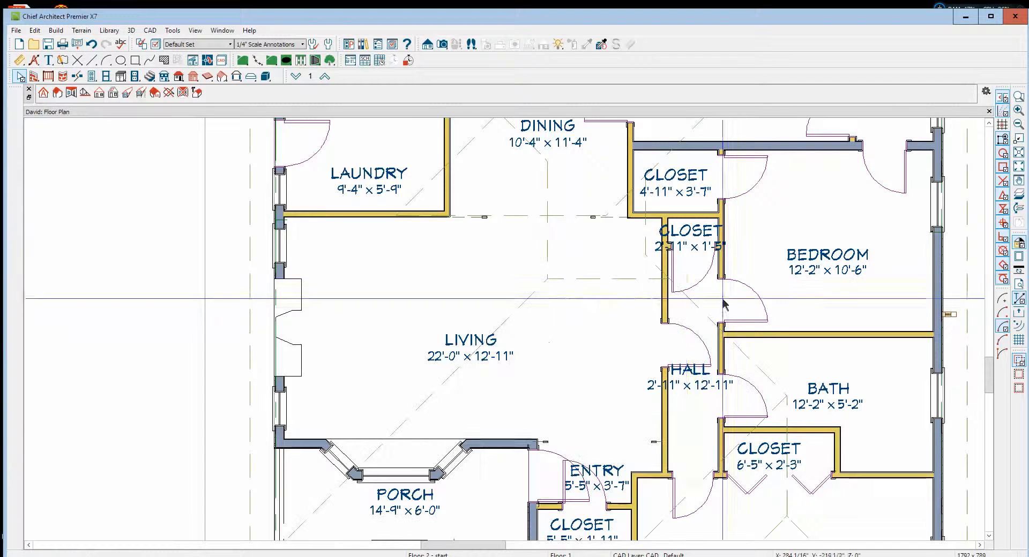
# Step: Select the diagonal roof plane over the dining area and examine how its edges relate to the roof lines around the living room
pyautogui.click(989, 123)
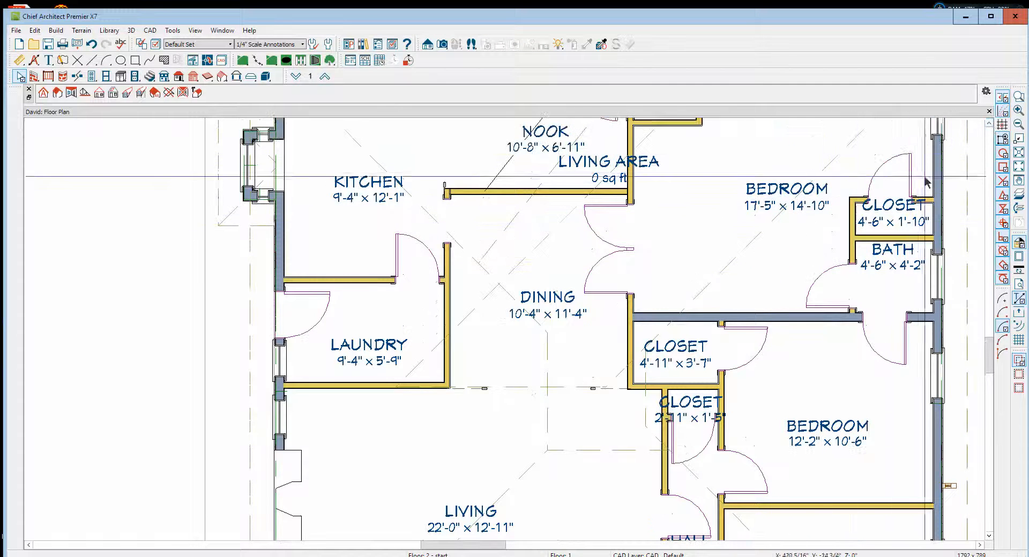
pyautogui.click(1018, 125)
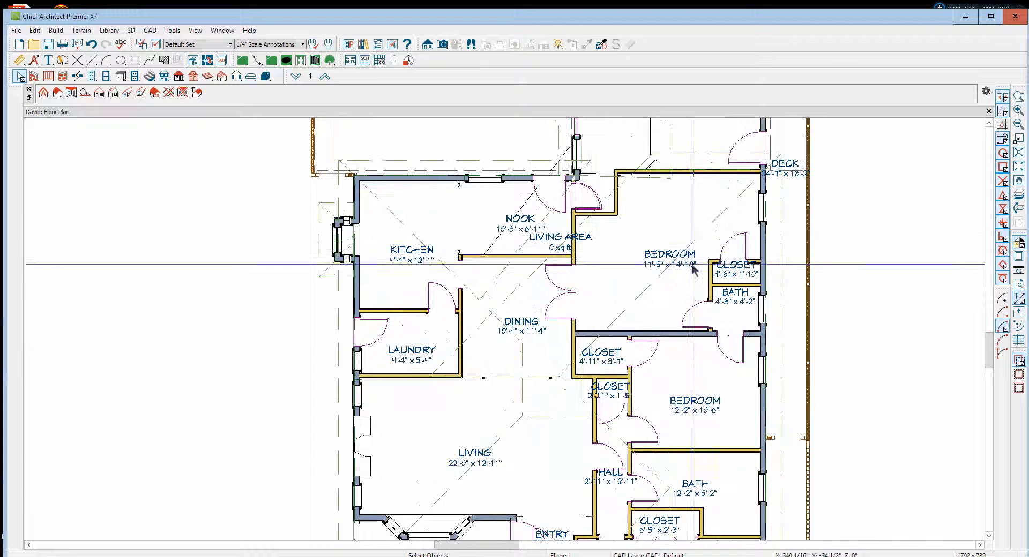
pyautogui.click(643, 297)
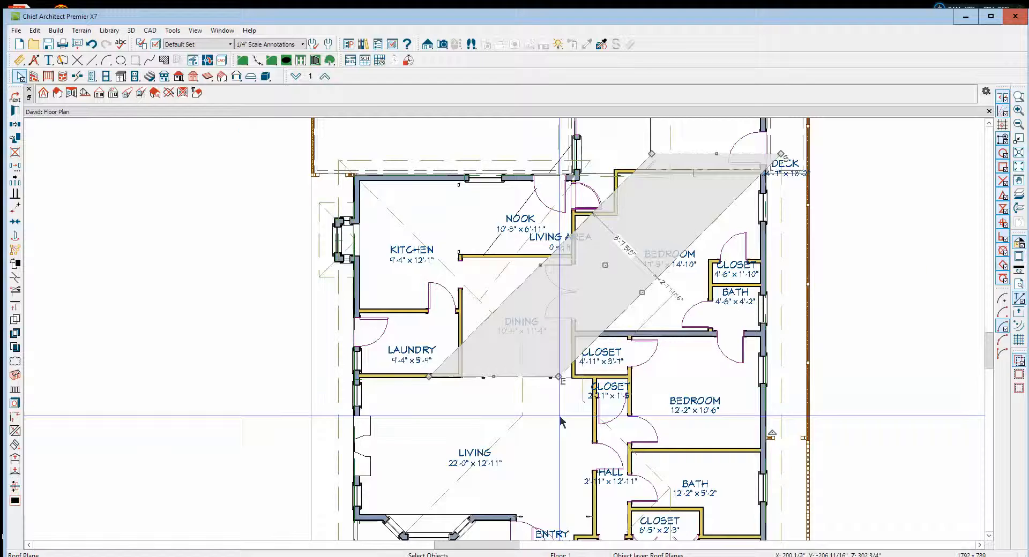
pyautogui.scroll(4, 575, 414)
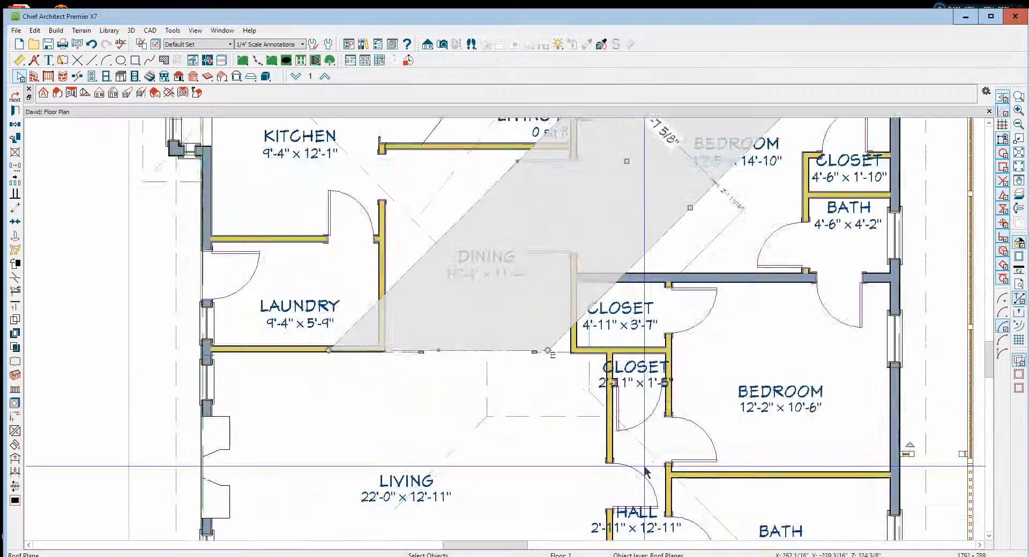
pyautogui.hscroll(-5, 658, 287)
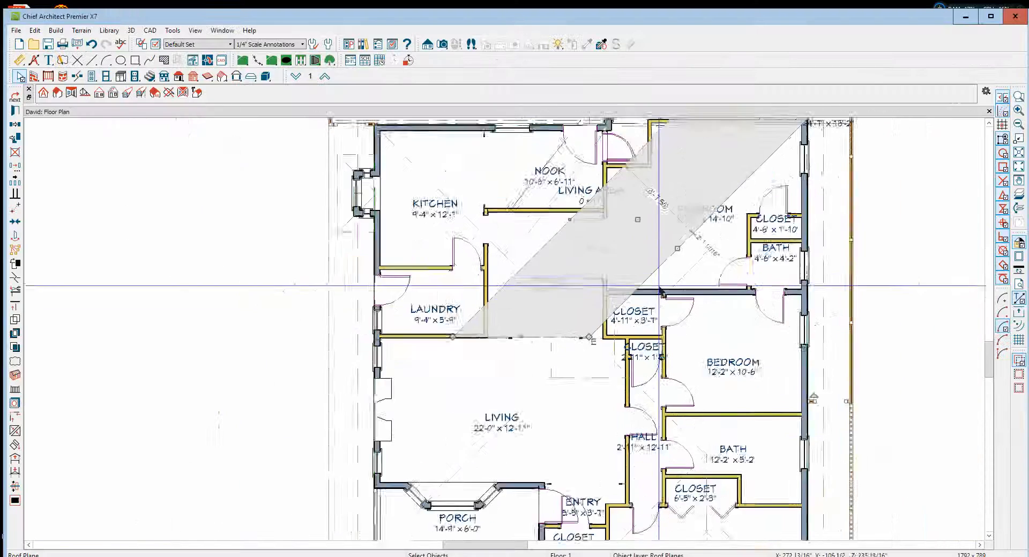
pyautogui.scroll(-2, 659, 287)
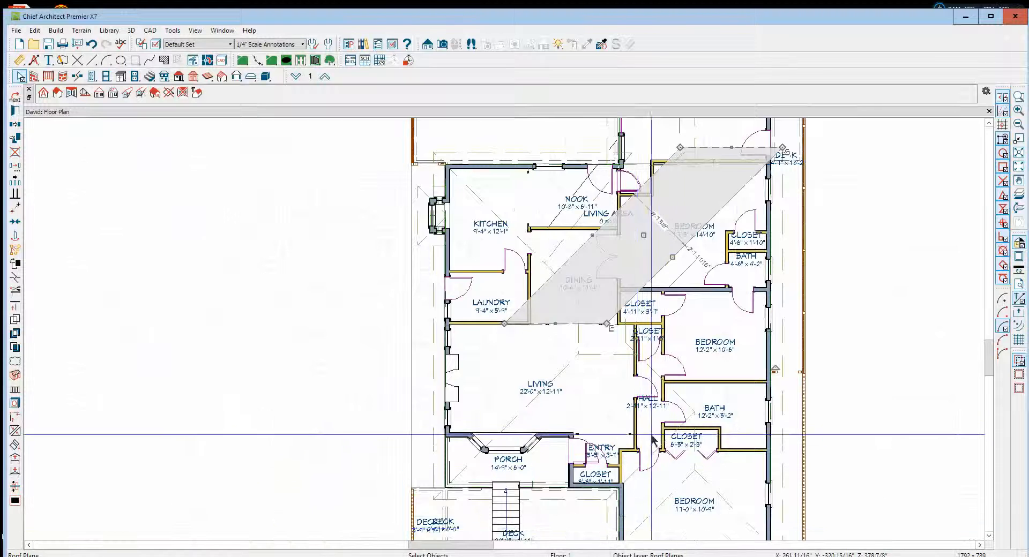
pyautogui.scroll(2, 709, 420)
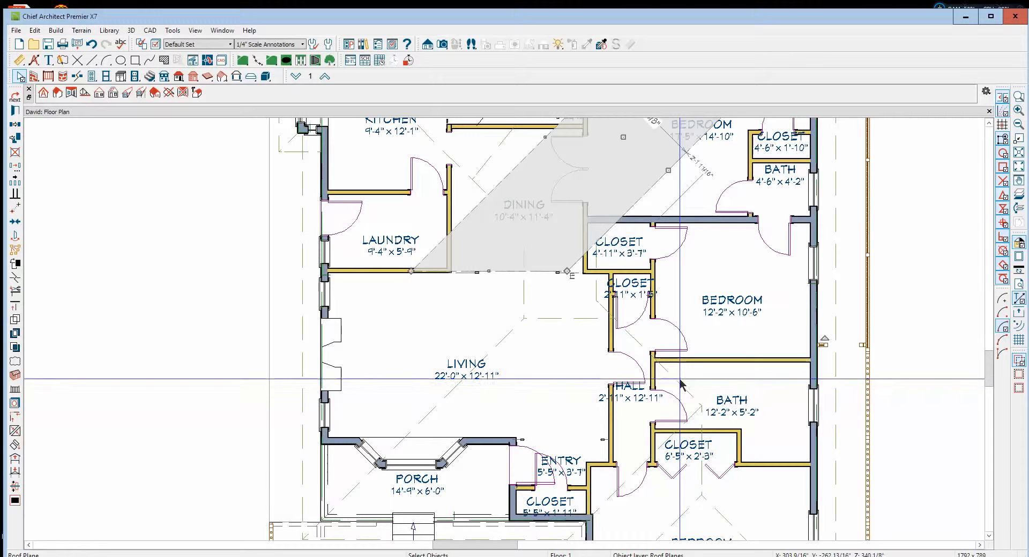
# Step: Create a perspective full overview of the house and orbit closer to inspect the opening where the roof planes meet
pyautogui.click(439, 45)
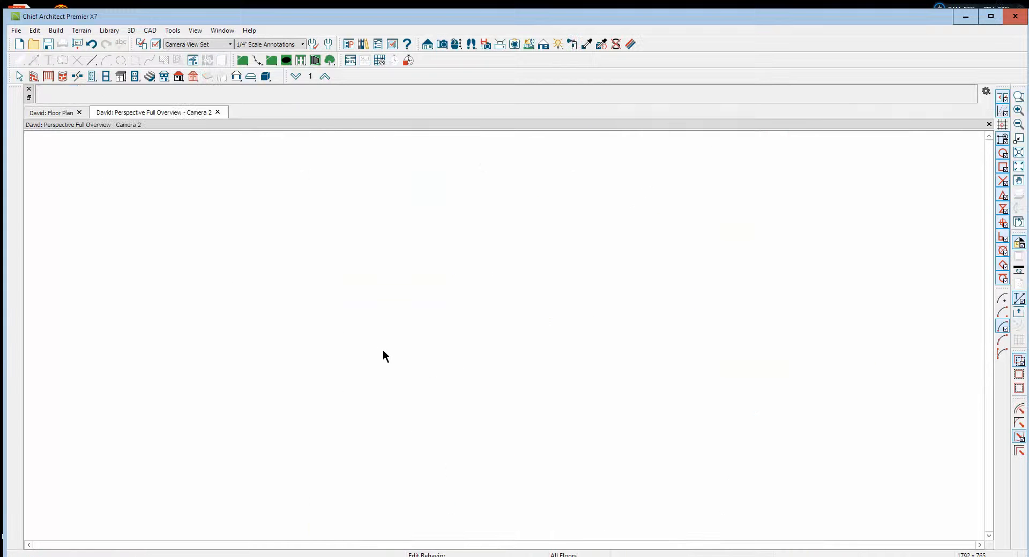
pyautogui.moveTo(415, 365); pyautogui.dragTo(387, 412)
pyautogui.scroll(8, 442, 346)
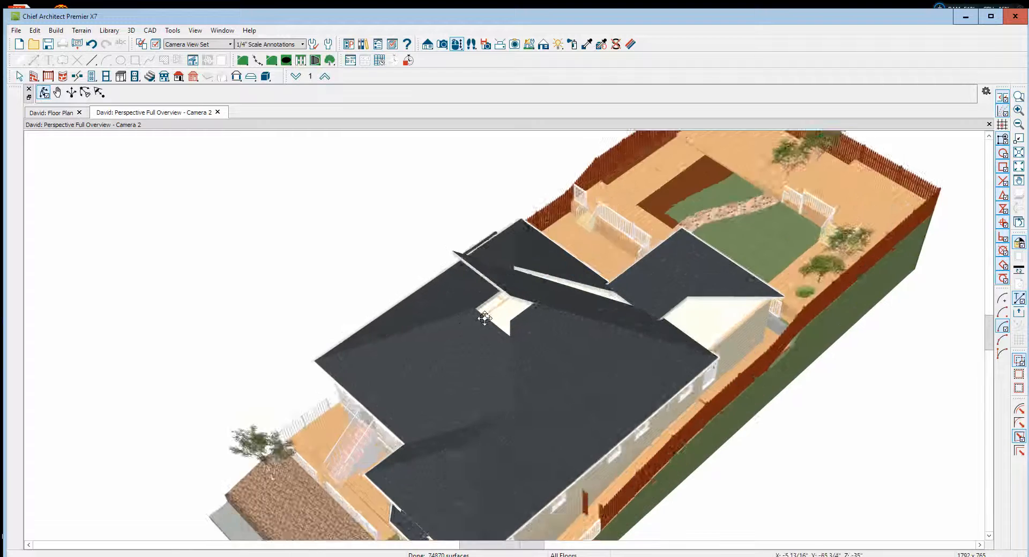
pyautogui.scroll(2, 488, 315)
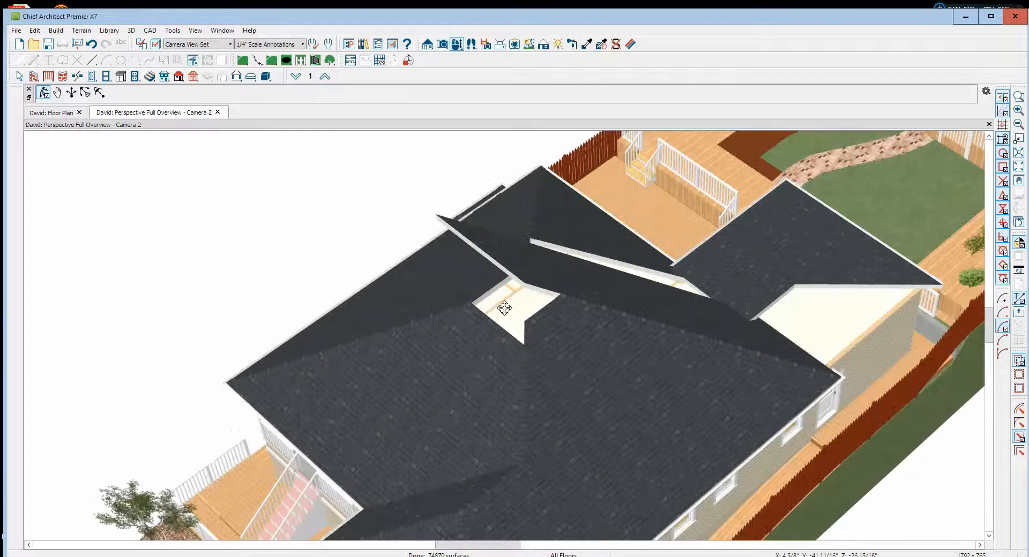
pyautogui.scroll(2, 505, 309)
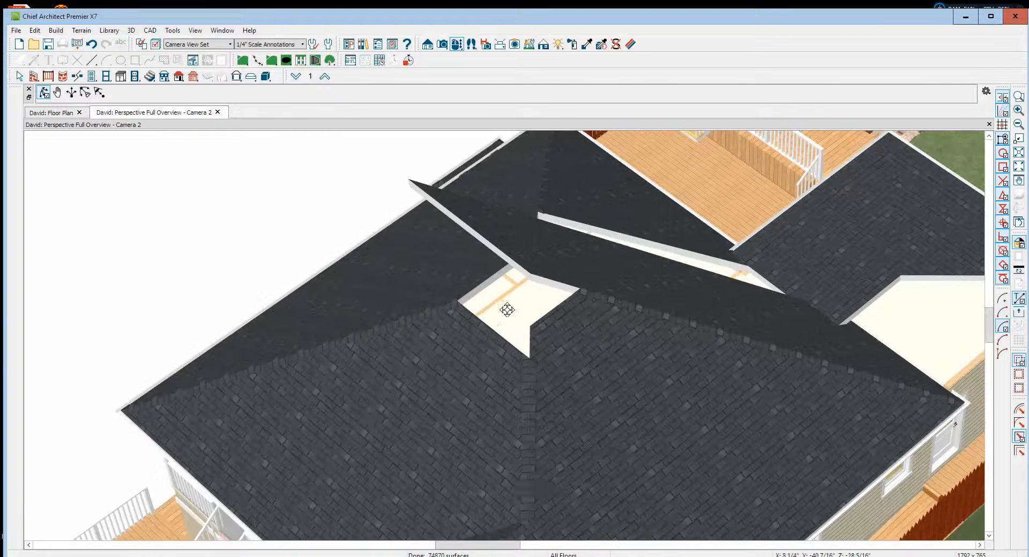
# Step: Compare the ridge intersection near the hall in Cedar Roof.pdf in Adobe Acrobat Reader with the 3D roof overview in Chief Architect
pyautogui.hotkey('alt', 'Tab')
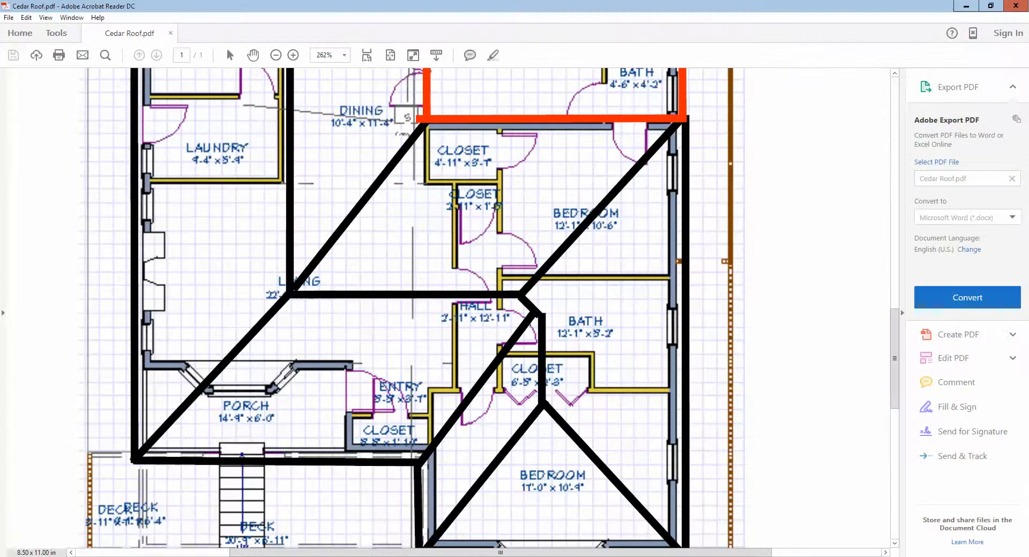
pyautogui.hotkey('alt', 'Tab')
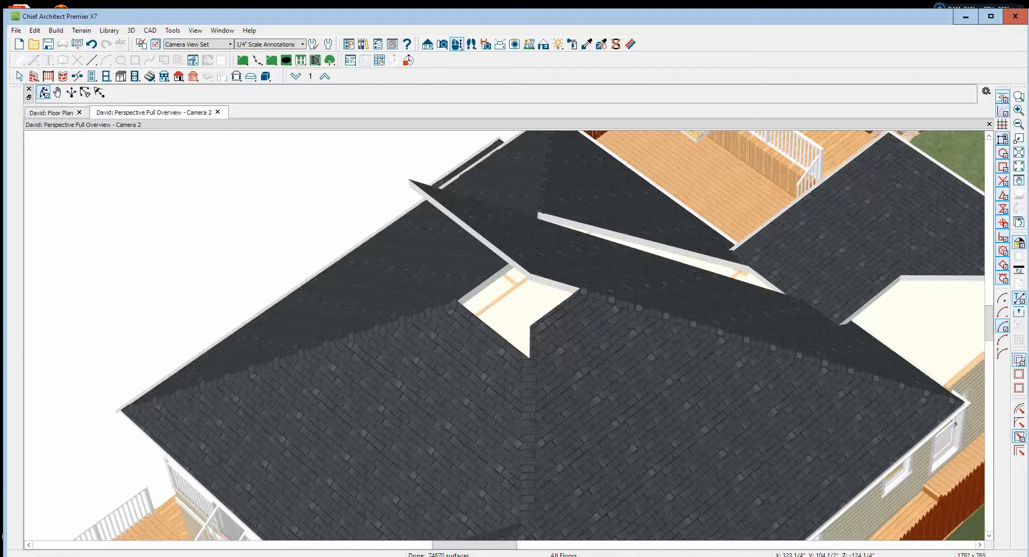
pyautogui.hotkey('alt', 'Tab')
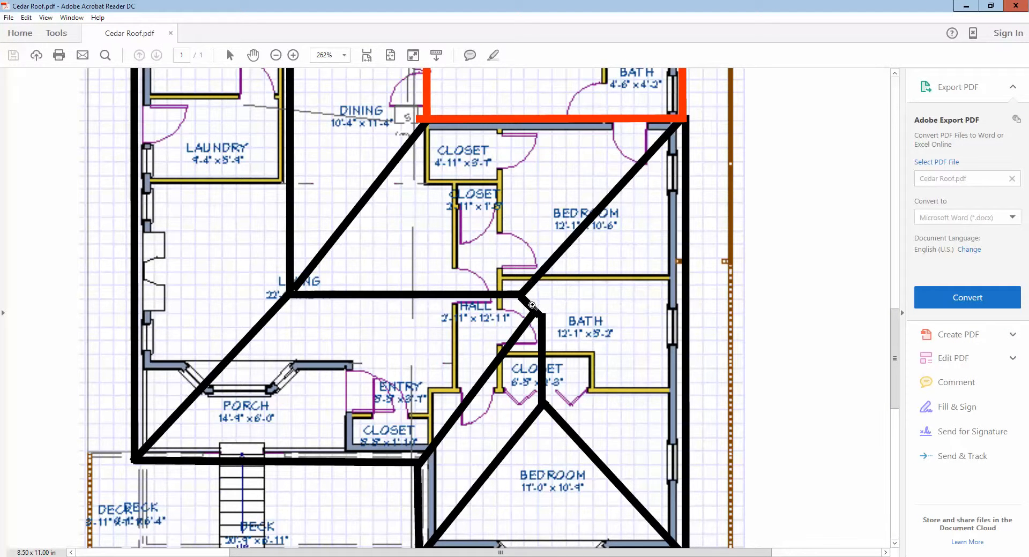
pyautogui.hotkey('alt', 'Tab')
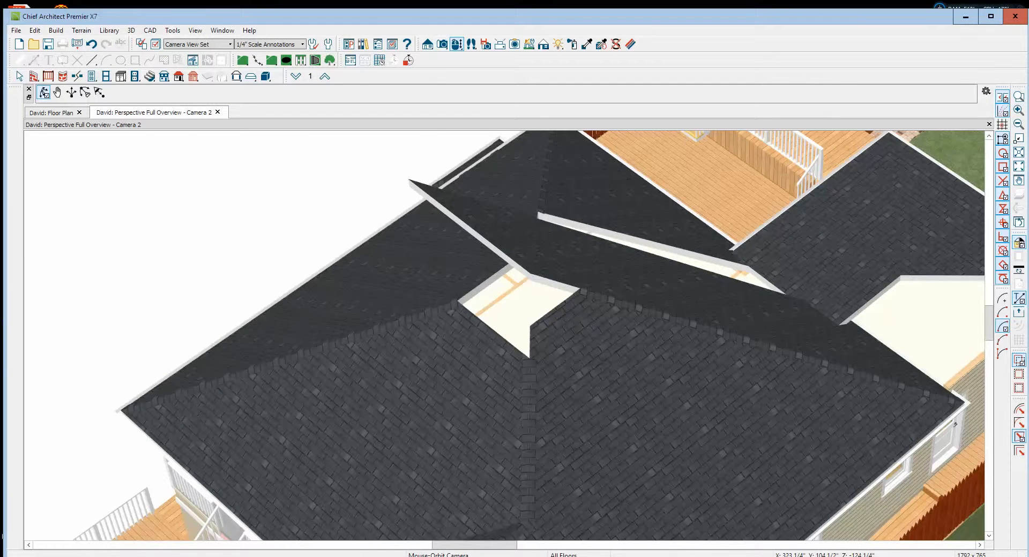
pyautogui.hotkey('alt', 'Tab')
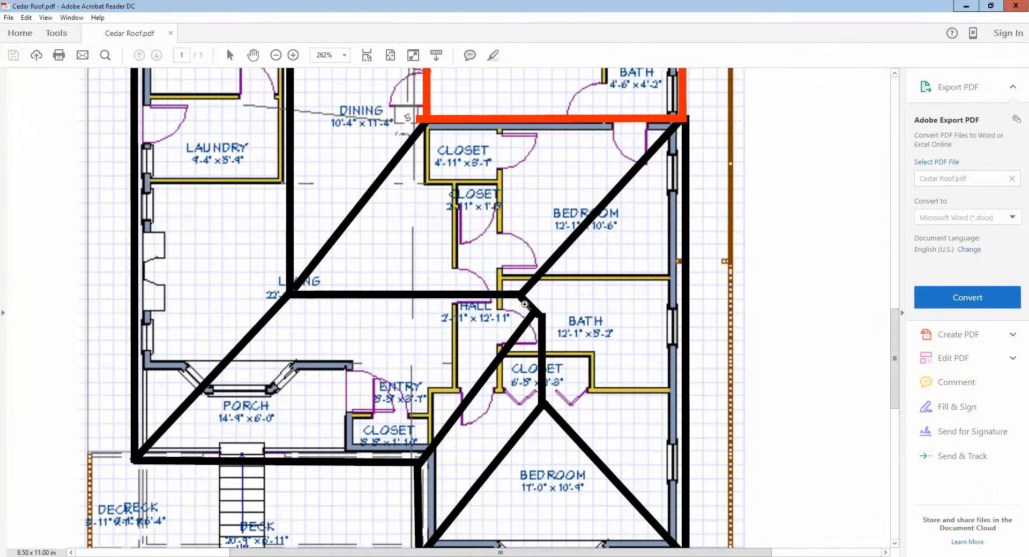
pyautogui.moveTo(629, 556)
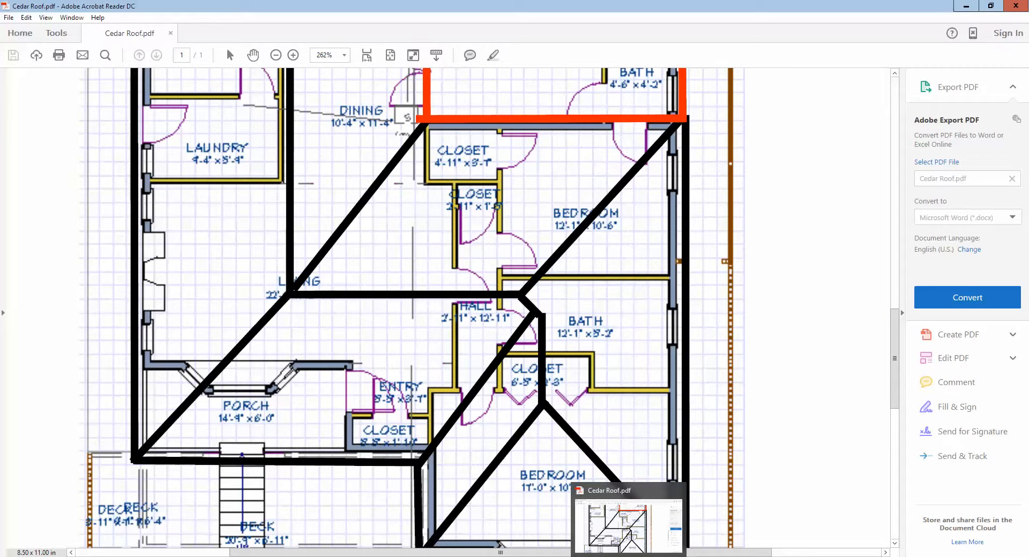
pyautogui.hotkey('alt', 'Tab')
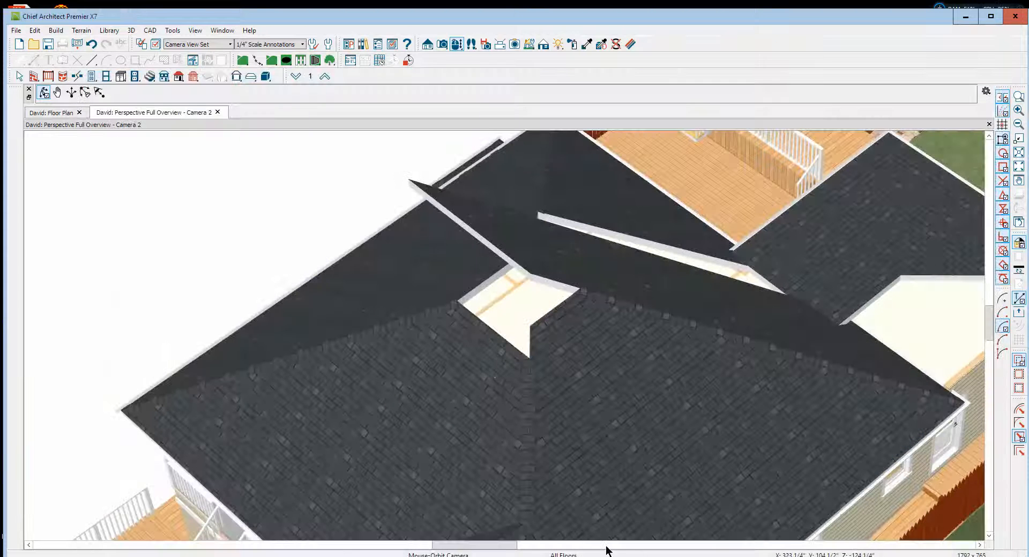
# Step: Close the perspective overview and compare the floor plan's roof lines with the ridges and hips around the hall in Cedar Roof.pdf
pyautogui.click(989, 124)
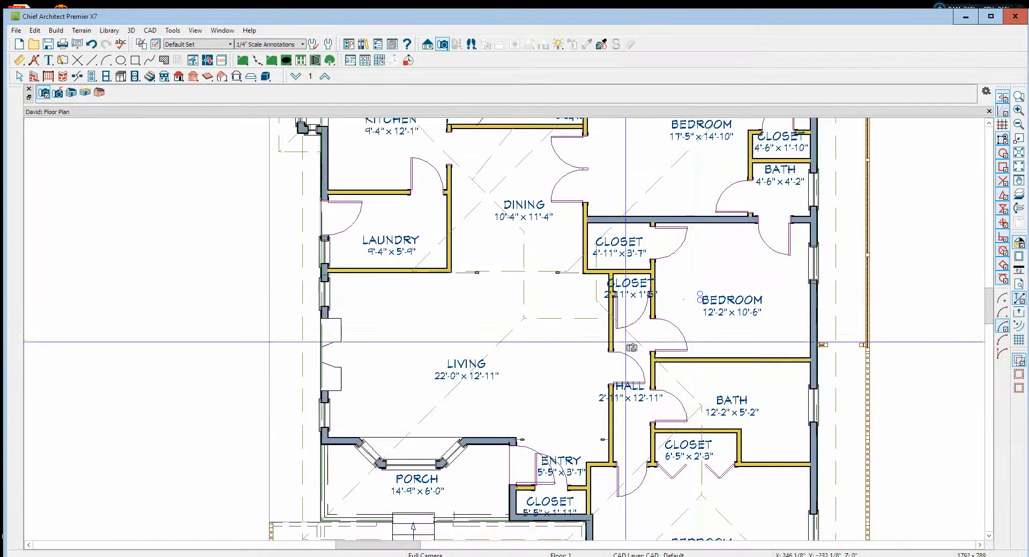
pyautogui.press('space')
pyautogui.scroll(-3, 542, 369)
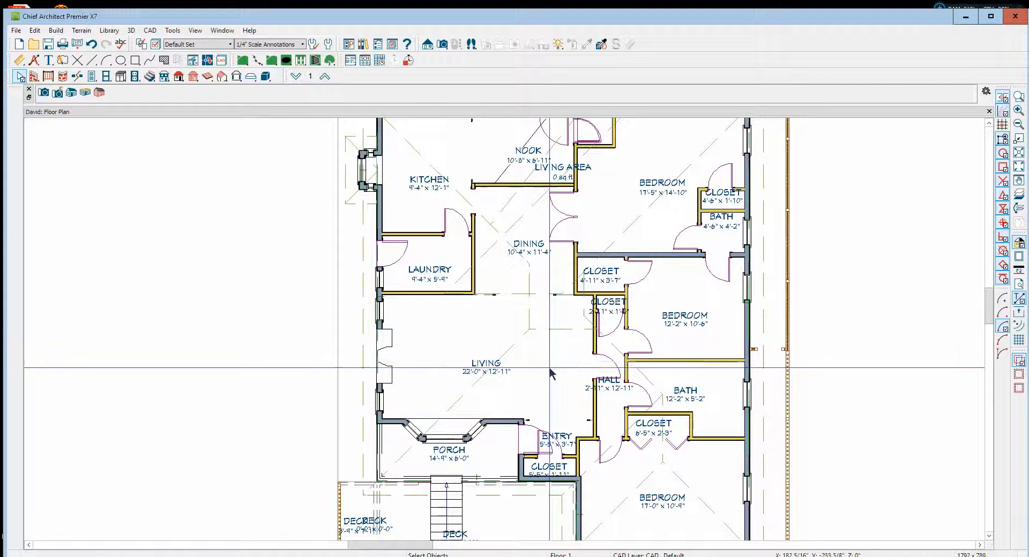
pyautogui.scroll(-1, 550, 372)
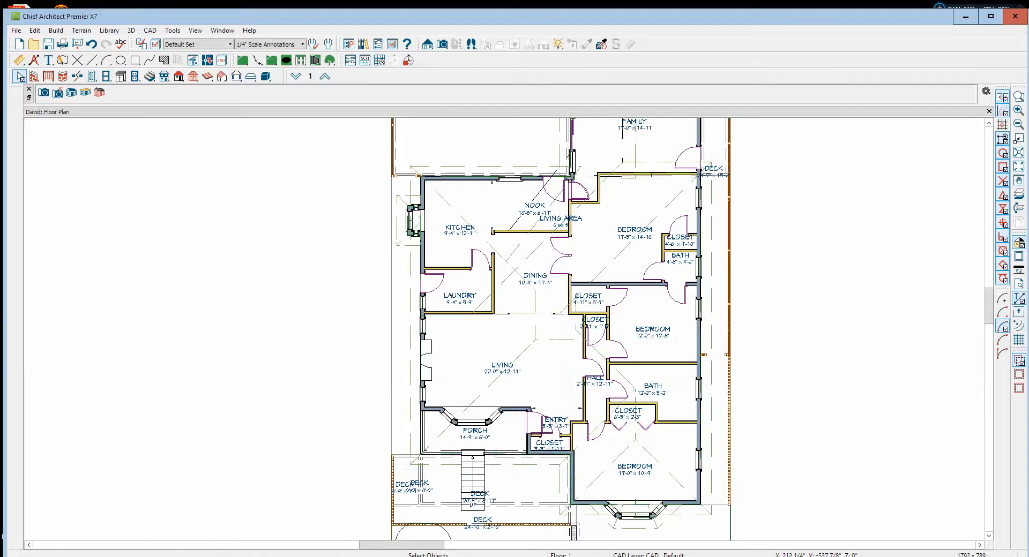
pyautogui.hotkey('alt', 'Tab')
pyautogui.scroll(-1, 646, 375)
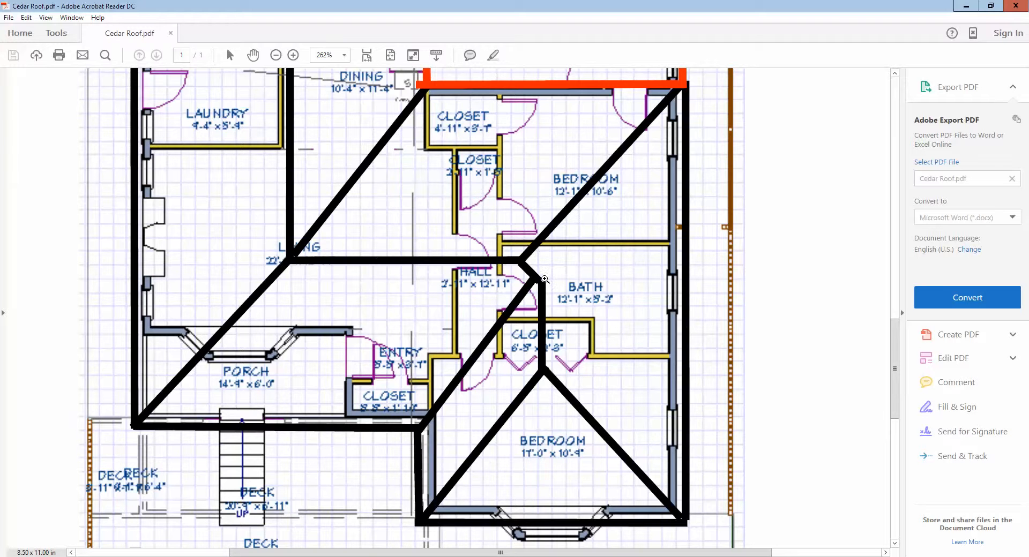
pyautogui.scroll(-1, 553, 270)
pyautogui.scroll(1, 556, 268)
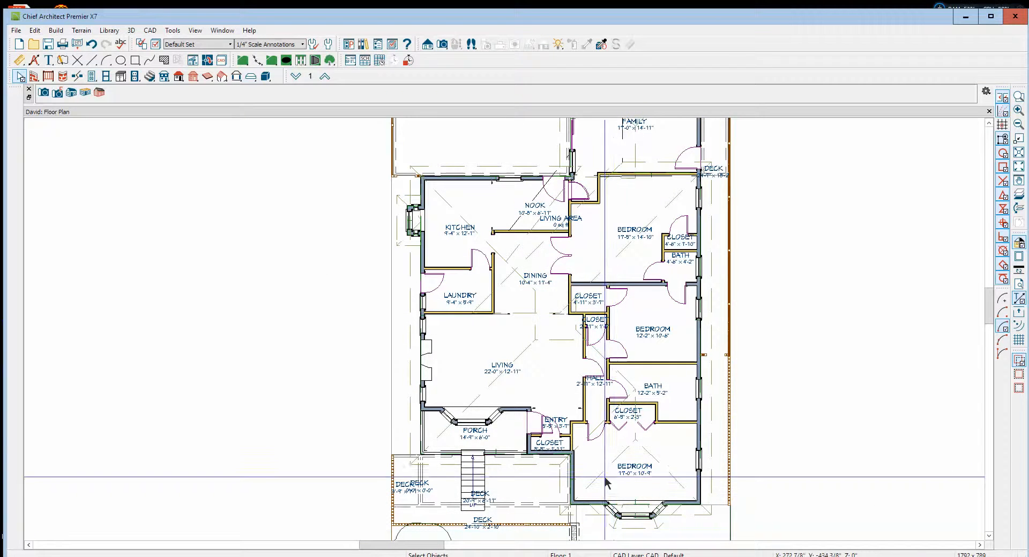
# Step: Move the diagonal roof plane down from over the dining area and upper bedroom to over the living room and middle bedroom
pyautogui.scroll(3, 547, 376)
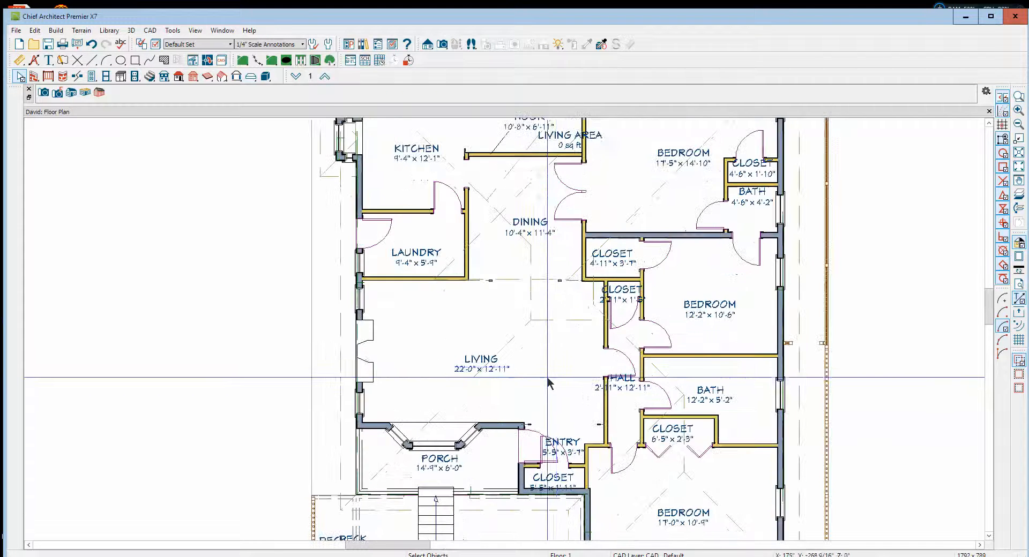
pyautogui.scroll(-4, 556, 372)
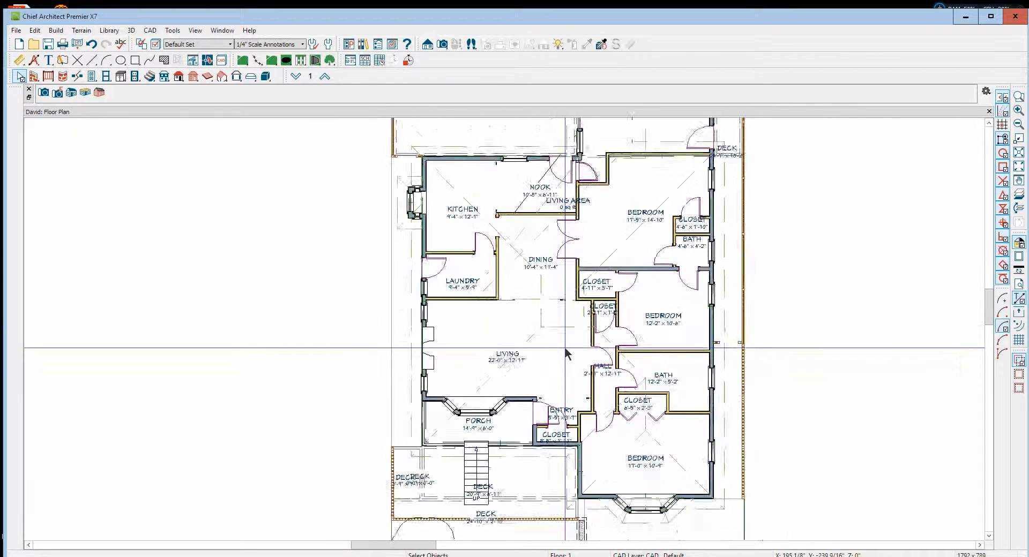
pyautogui.scroll(-3, 567, 323)
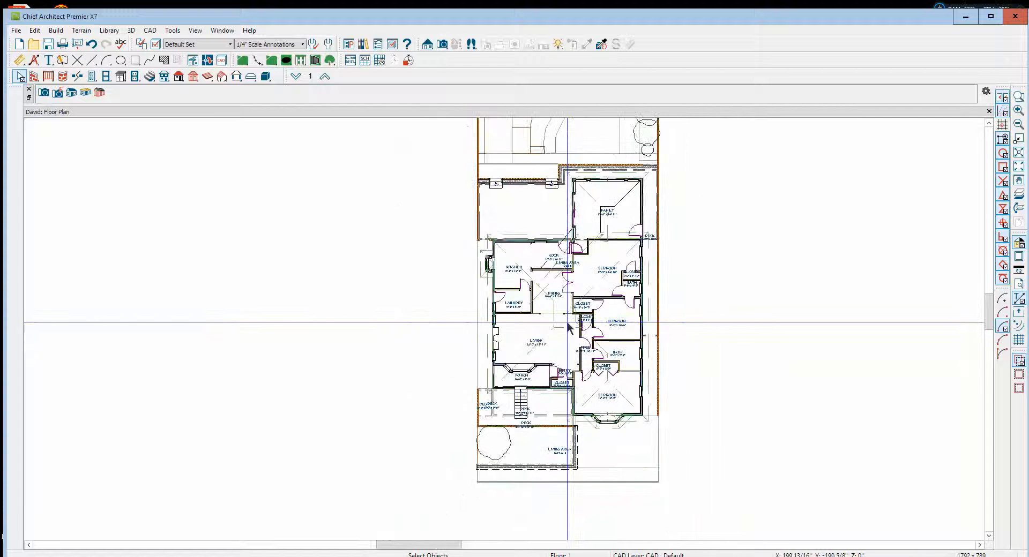
pyautogui.scroll(2, 569, 324)
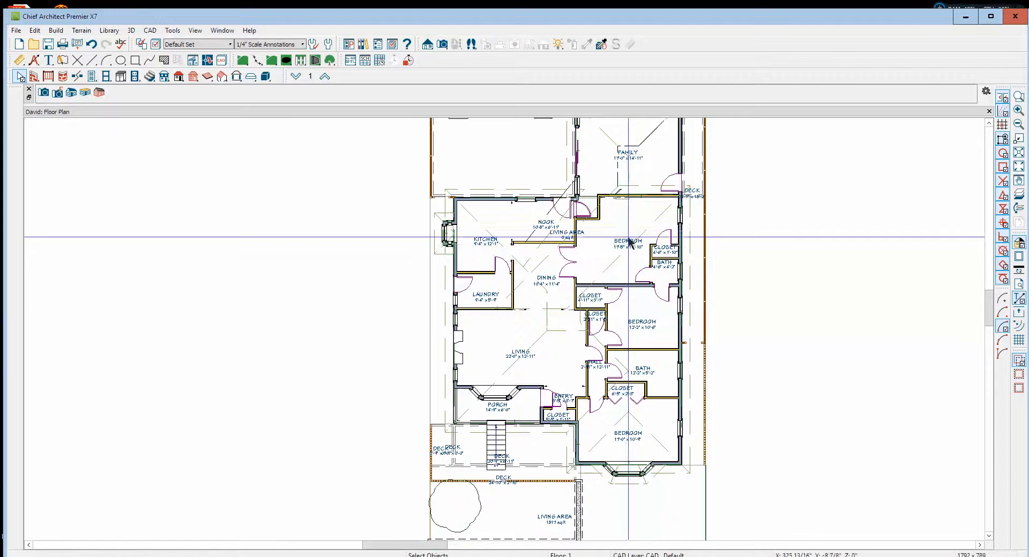
pyautogui.click(649, 186)
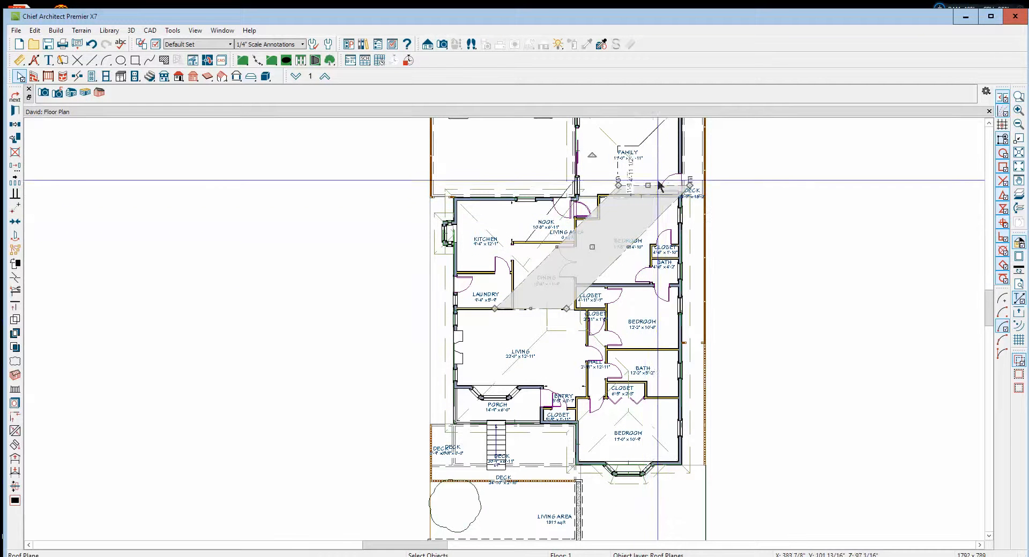
pyautogui.scroll(2, 634, 282)
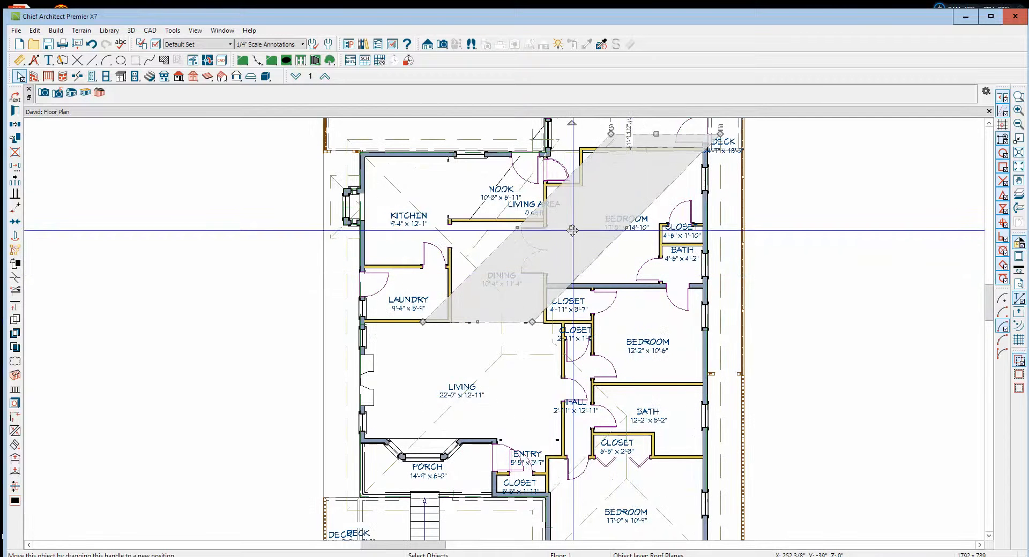
pyautogui.moveTo(572, 227); pyautogui.dragTo(561, 353)
# Step: Point-to-point move the diagonal roof plane so its baseline meets the upper face of the wall between the two upper bedrooms
pyautogui.scroll(4, 561, 353)
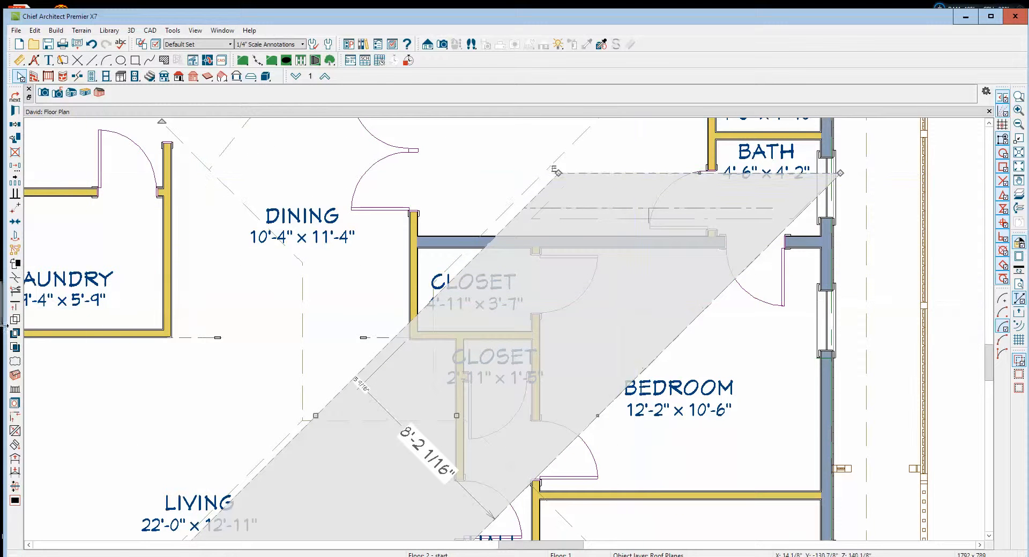
pyautogui.click(15, 208)
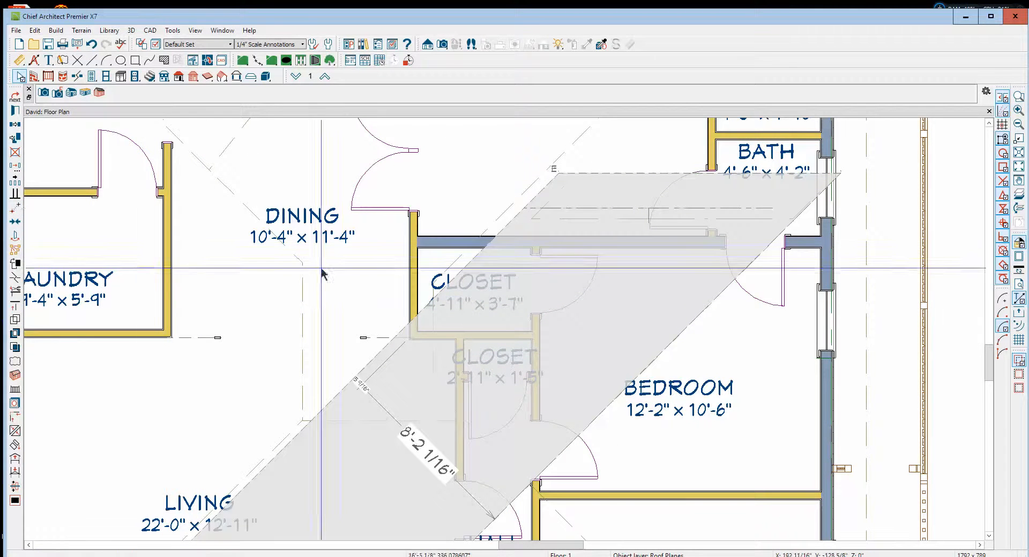
pyautogui.click(648, 209)
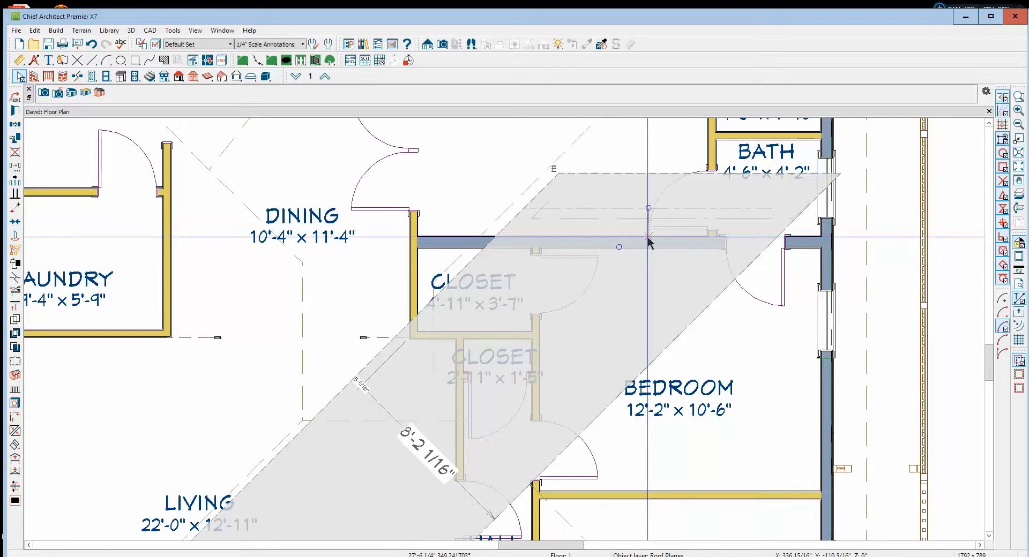
# Step: Pull the upper diagonal edge of the roof plane along the bedroom side back until it clears the relocated diagonal roof plane
pyautogui.scroll(-5, 664, 258)
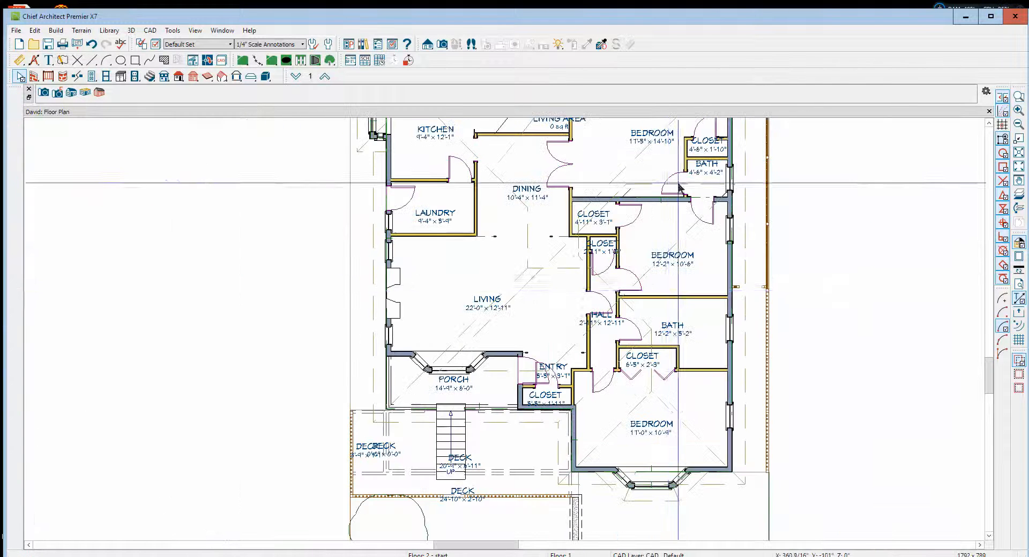
pyautogui.scroll(2, 648, 308)
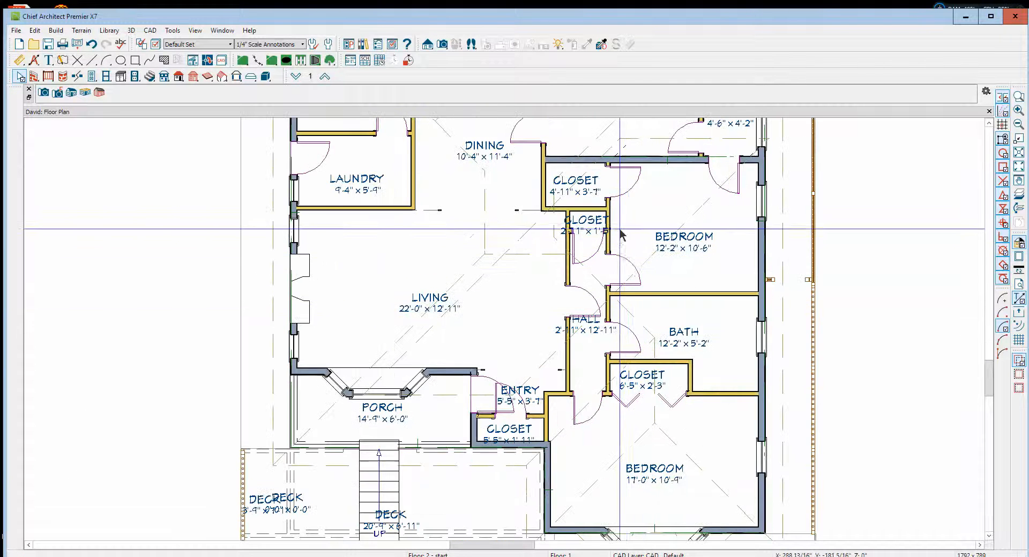
pyautogui.click(559, 234)
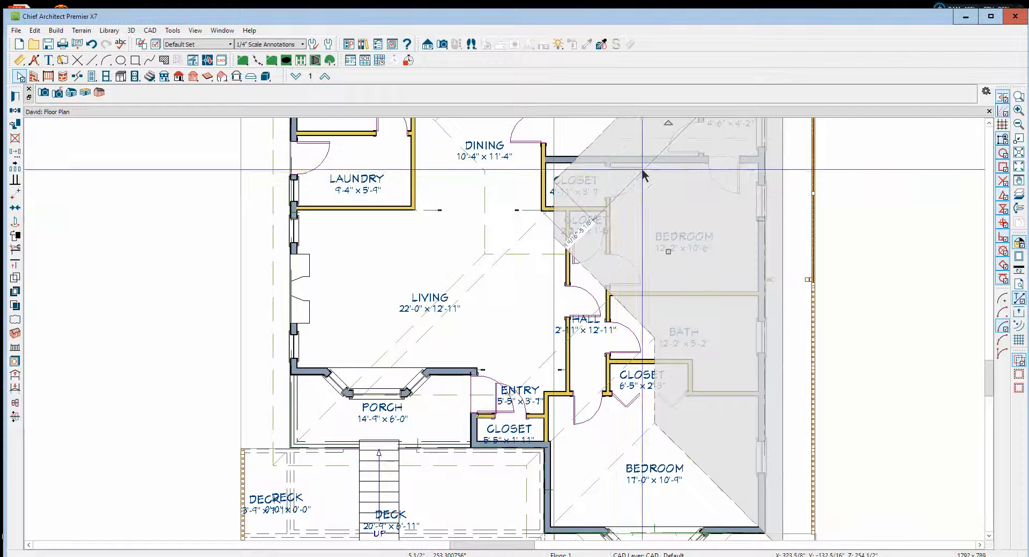
pyautogui.scroll(-1, 670, 173)
pyautogui.scroll(-1, 670, 173)
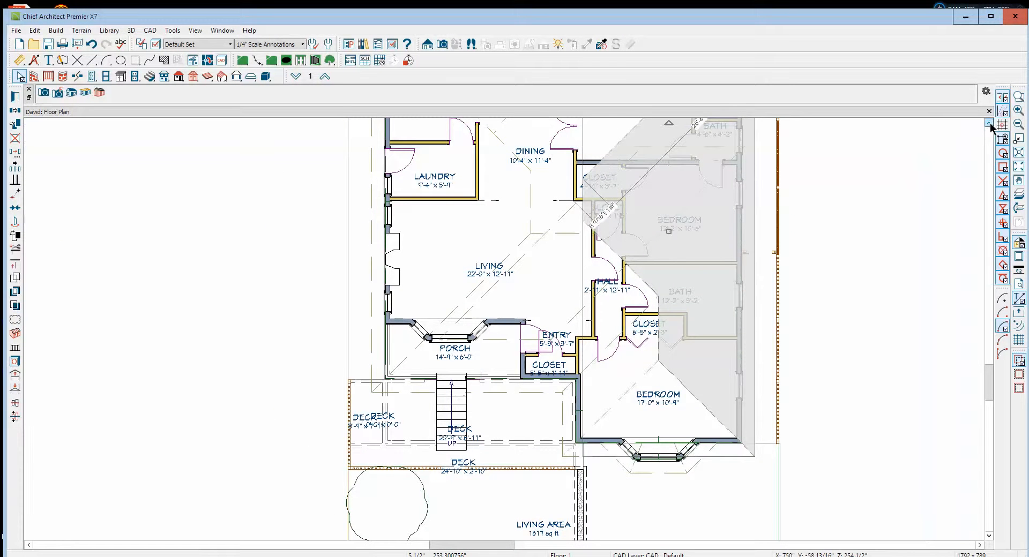
pyautogui.click(990, 123)
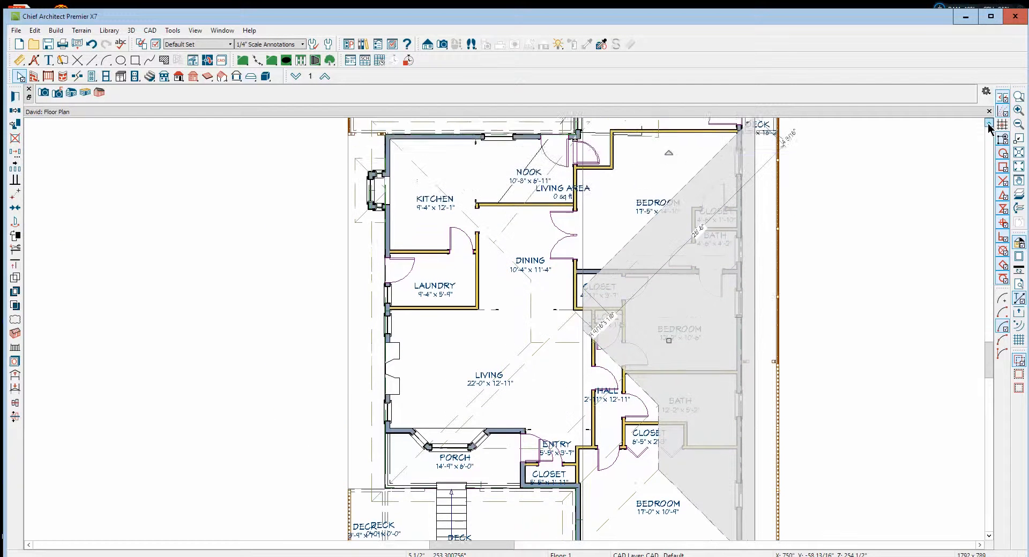
pyautogui.click(650, 241)
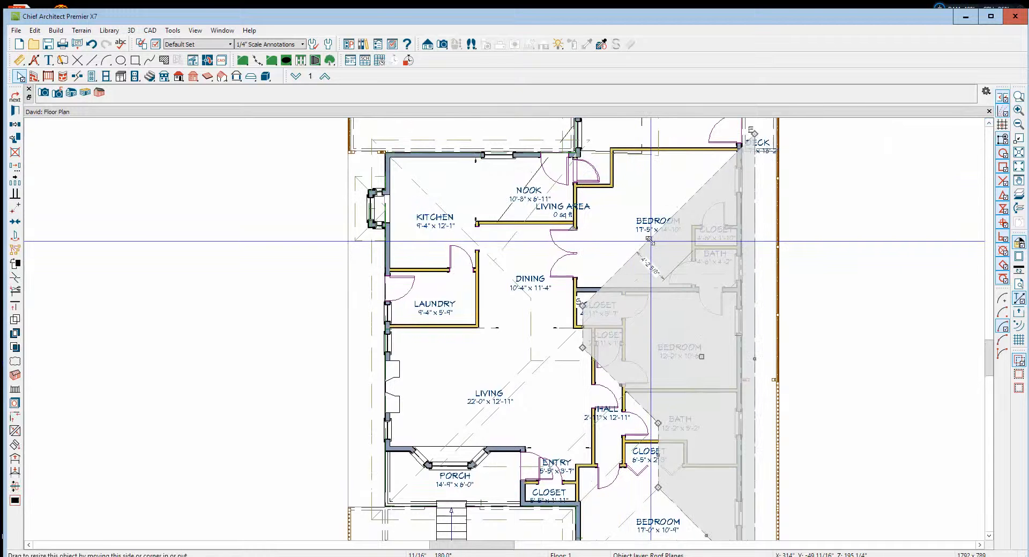
pyautogui.moveTo(650, 241)
pyautogui.mouseDown()
pyautogui.moveTo(665, 275)
pyautogui.moveTo(632, 301)
pyautogui.moveTo(656, 258)
pyautogui.moveTo(710, 342)
pyautogui.mouseUp()
pyautogui.press('Escape')
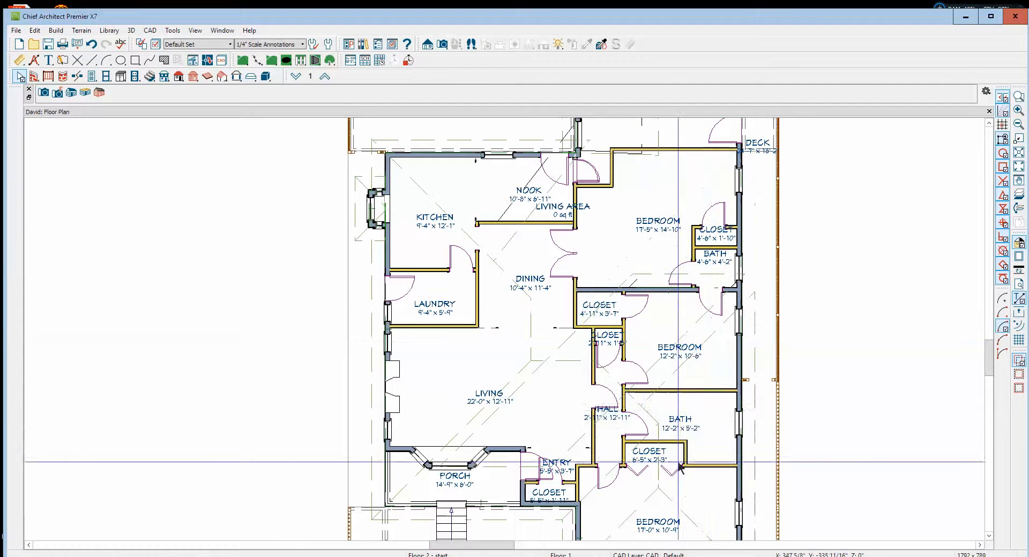
# Step: Join the shortened edge of the bedroom-side roof plane to the facing diagonal edge of the relocated roof plane
pyautogui.rightClick(717, 337)
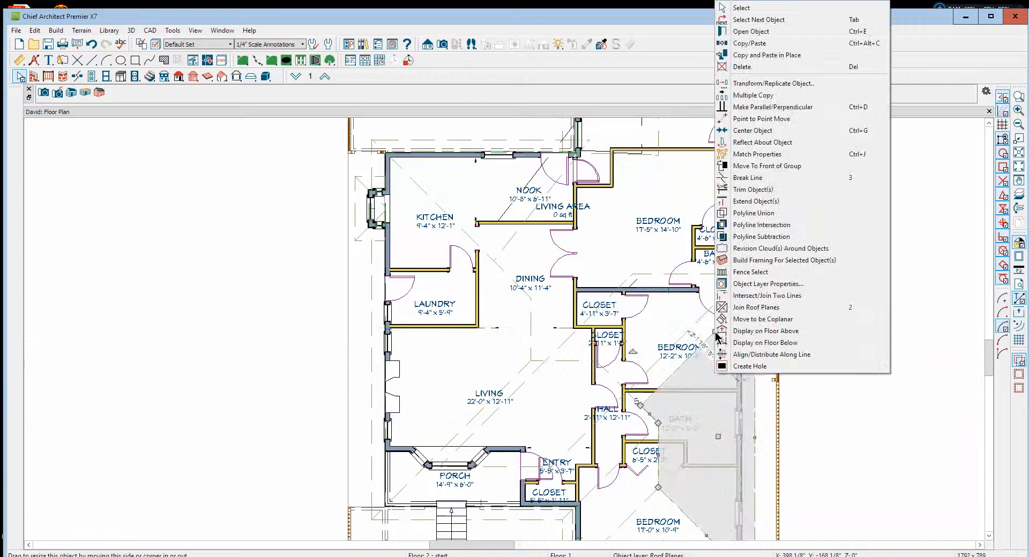
pyautogui.click(721, 310)
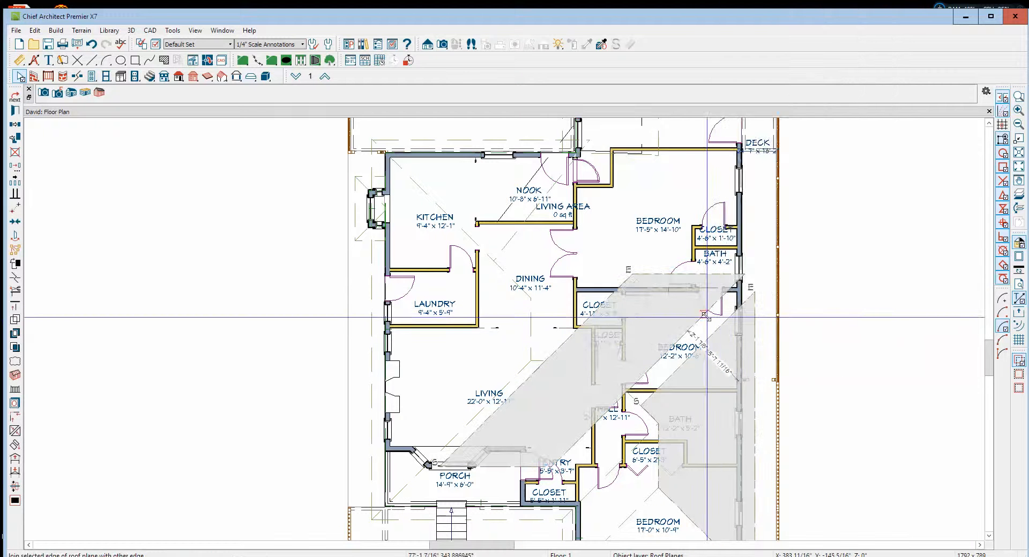
pyautogui.click(706, 318)
pyautogui.click(833, 410)
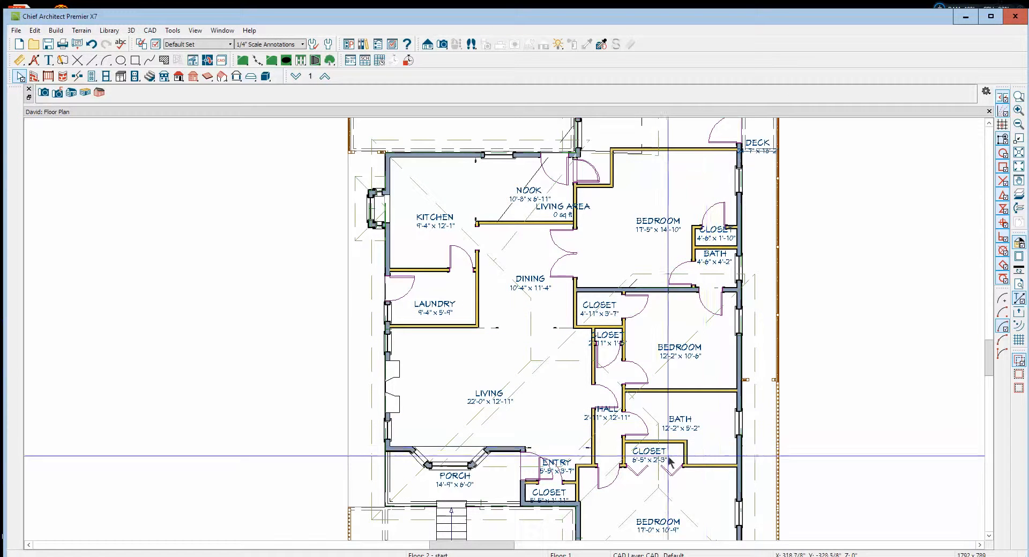
# Step: Pull the lower edge of the diagonal roof plane up from the porch to the middle of the living room
pyautogui.scroll(-1, 684, 356)
pyautogui.scroll(-1, 684, 355)
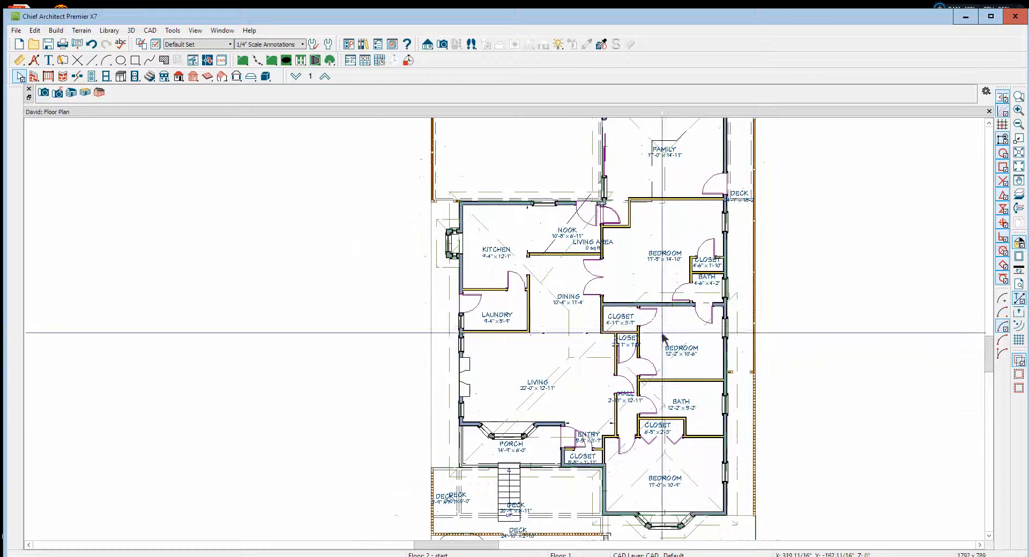
pyautogui.click(661, 298)
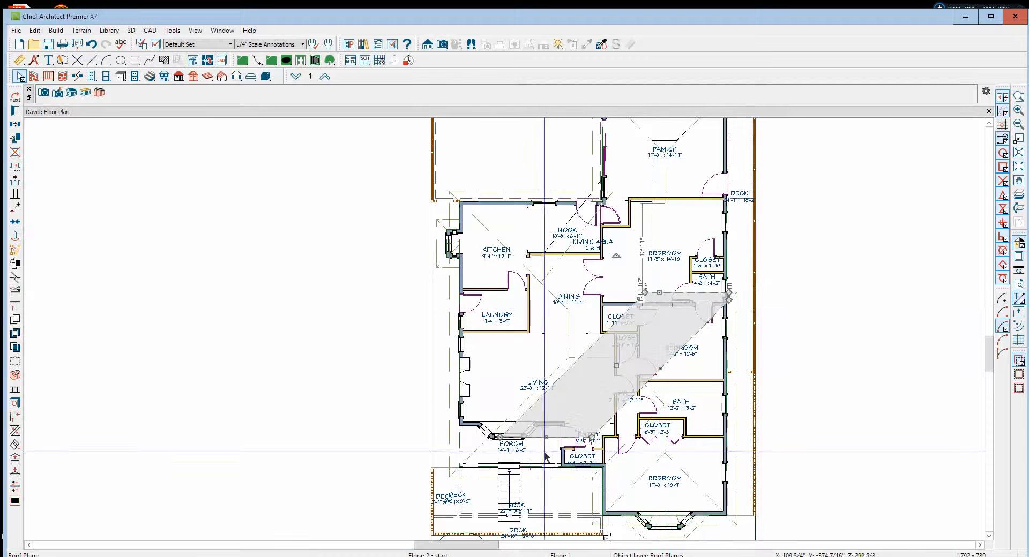
pyautogui.scroll(2, 547, 445)
pyautogui.scroll(2, 549, 440)
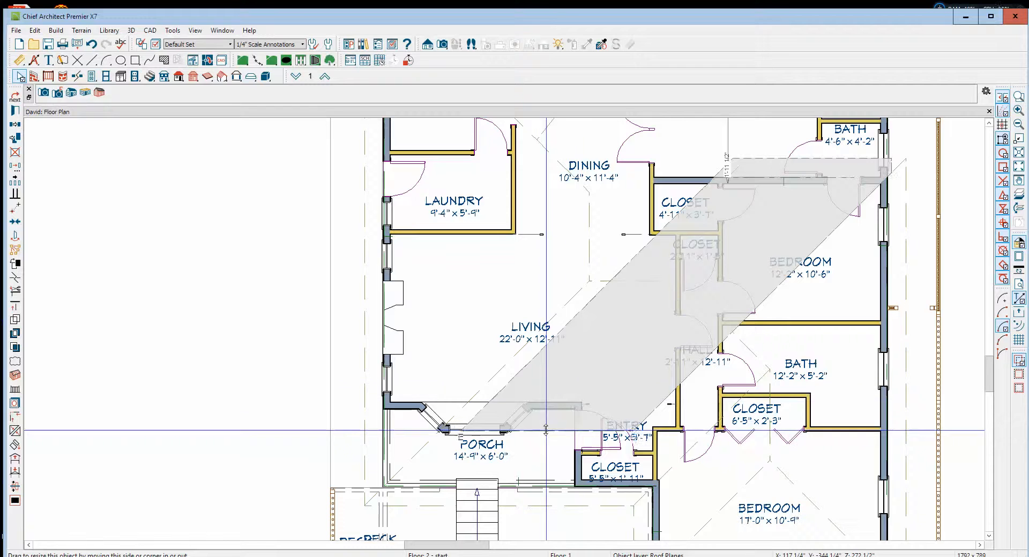
pyautogui.moveTo(547, 431); pyautogui.dragTo(551, 330)
pyautogui.press('Escape')
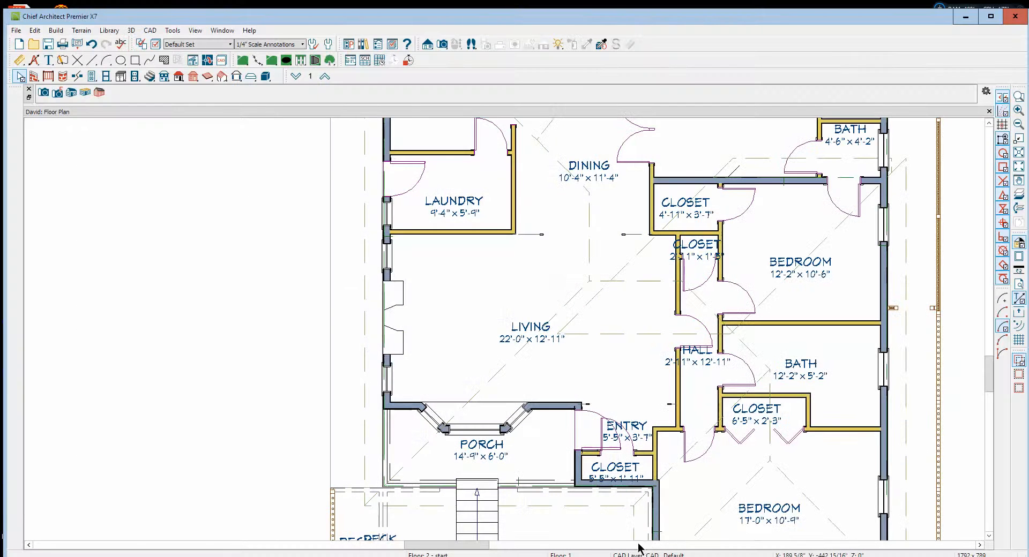
pyautogui.scroll(-4, 678, 418)
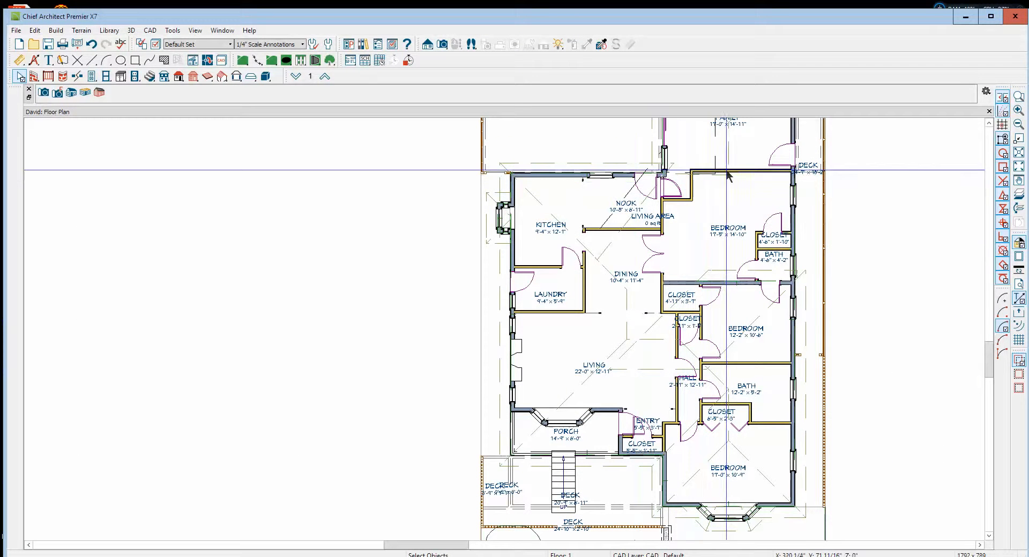
pyautogui.click(725, 277)
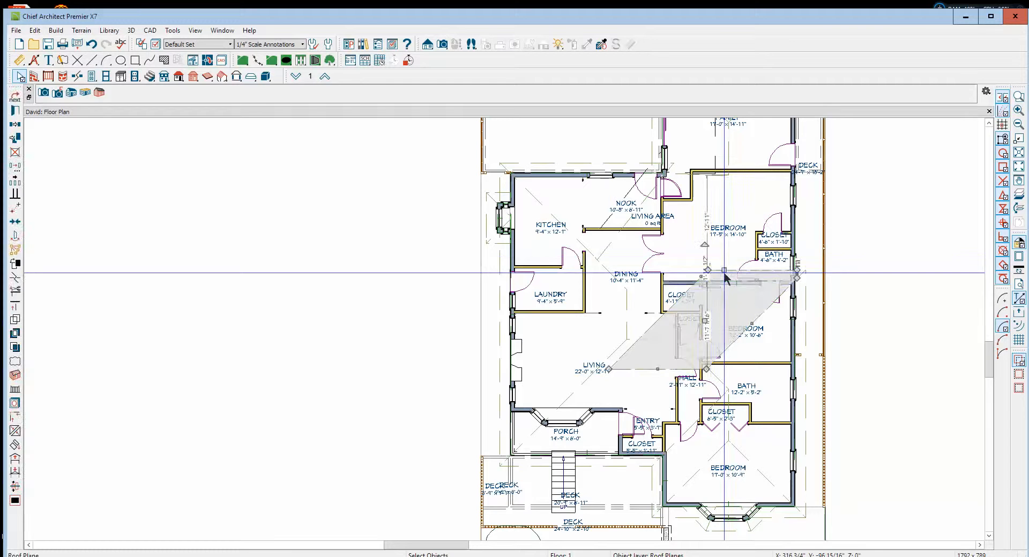
pyautogui.scroll(1, 641, 384)
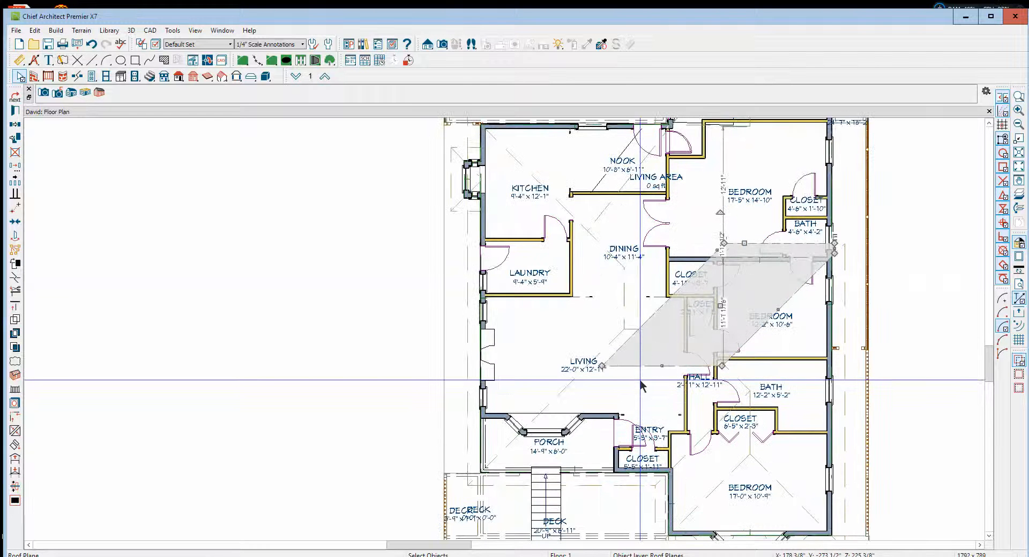
pyautogui.click(618, 488)
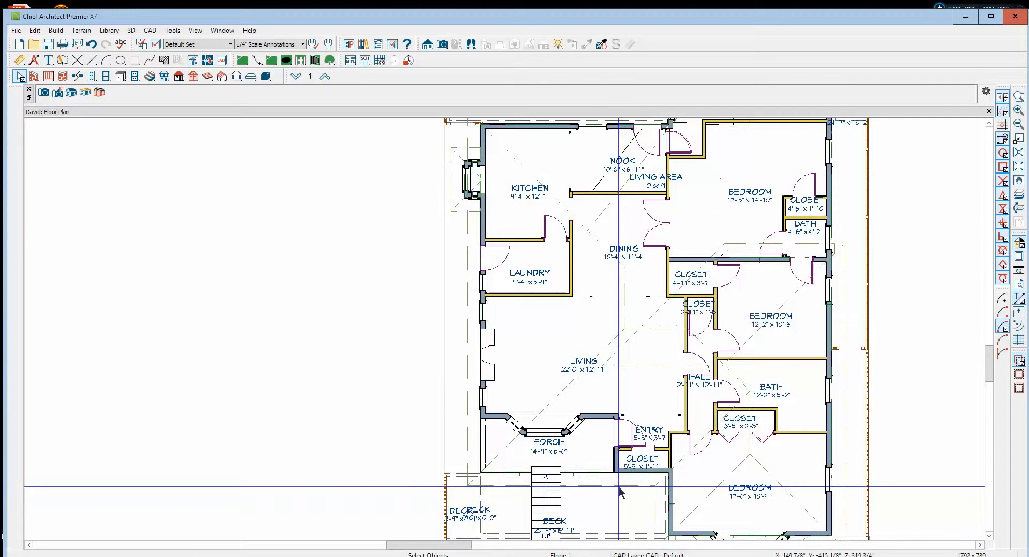
pyautogui.press('Escape')
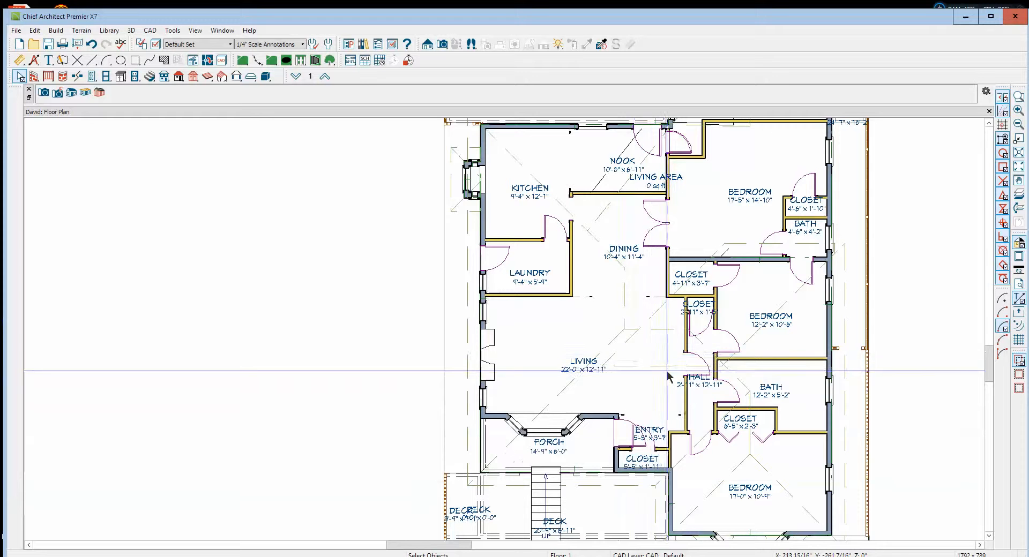
# Step: Join the lower edge of the diagonal roof plane to the porch-side roof plane, then check both planes along the shared ridge
pyautogui.click(667, 369)
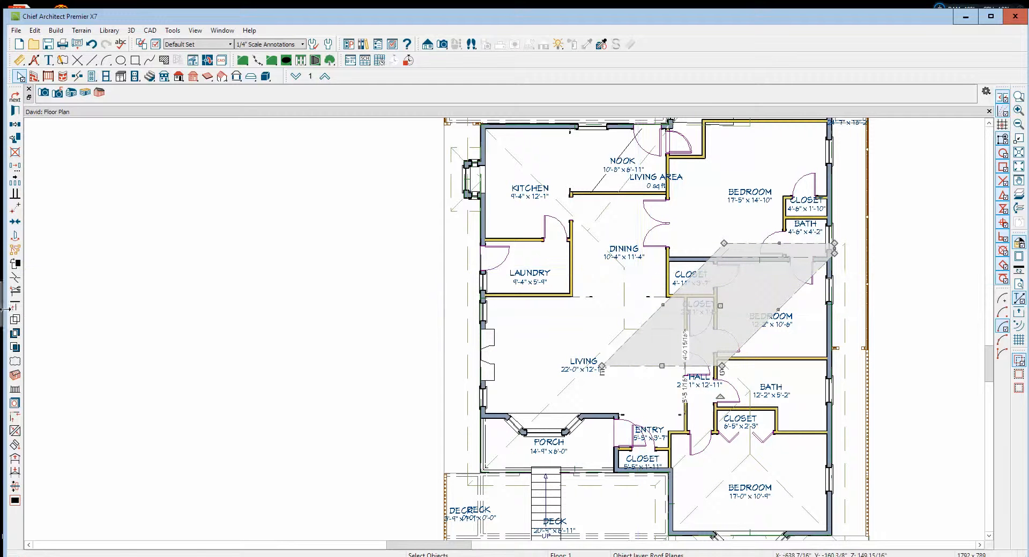
pyautogui.click(15, 431)
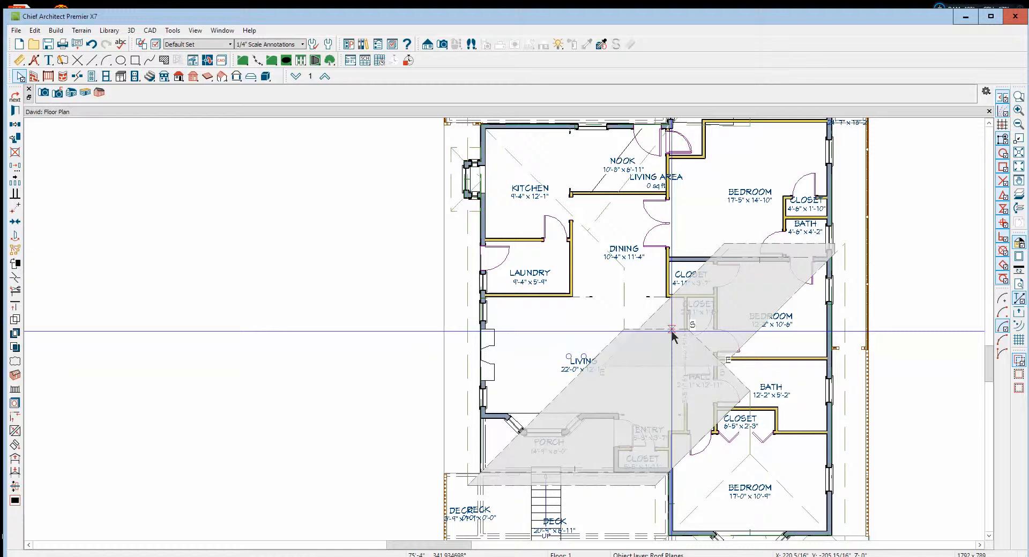
pyautogui.click(671, 331)
pyautogui.press('Escape')
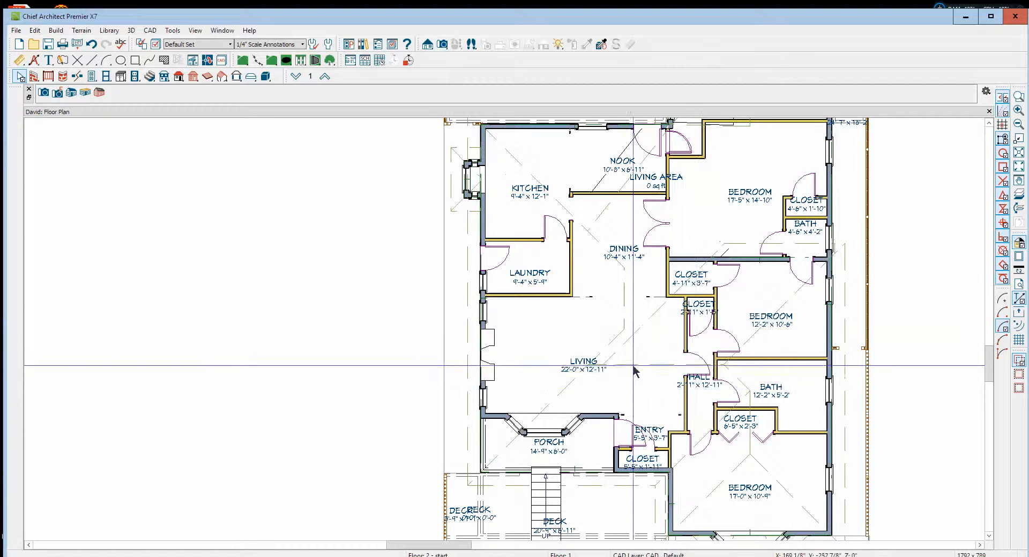
pyautogui.scroll(2, 713, 413)
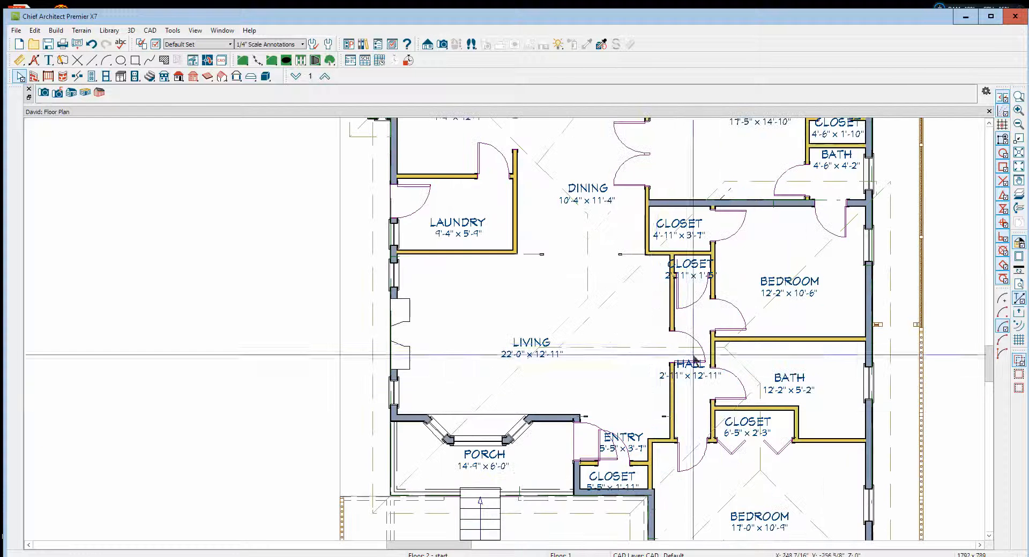
pyautogui.click(640, 348)
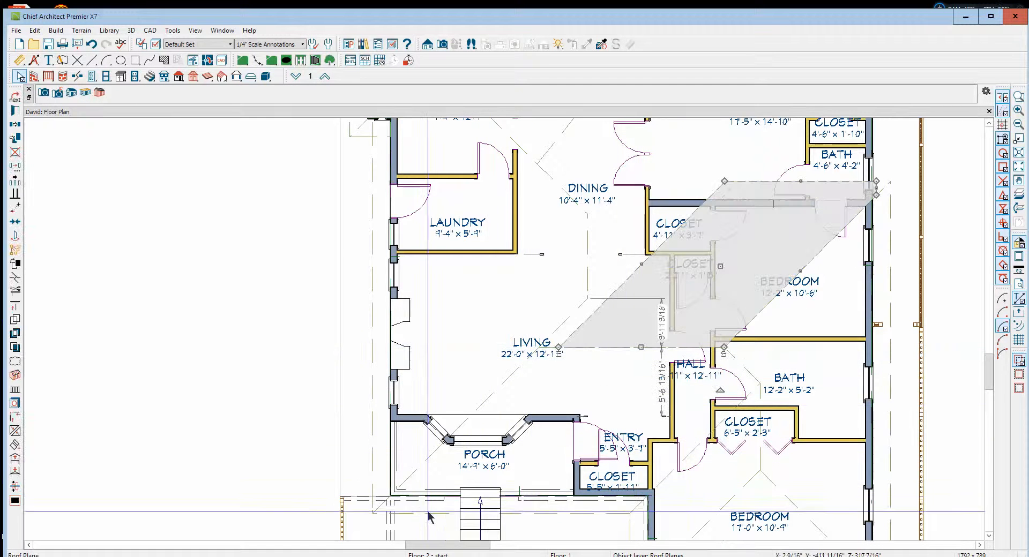
pyautogui.click(427, 515)
pyautogui.click(648, 345)
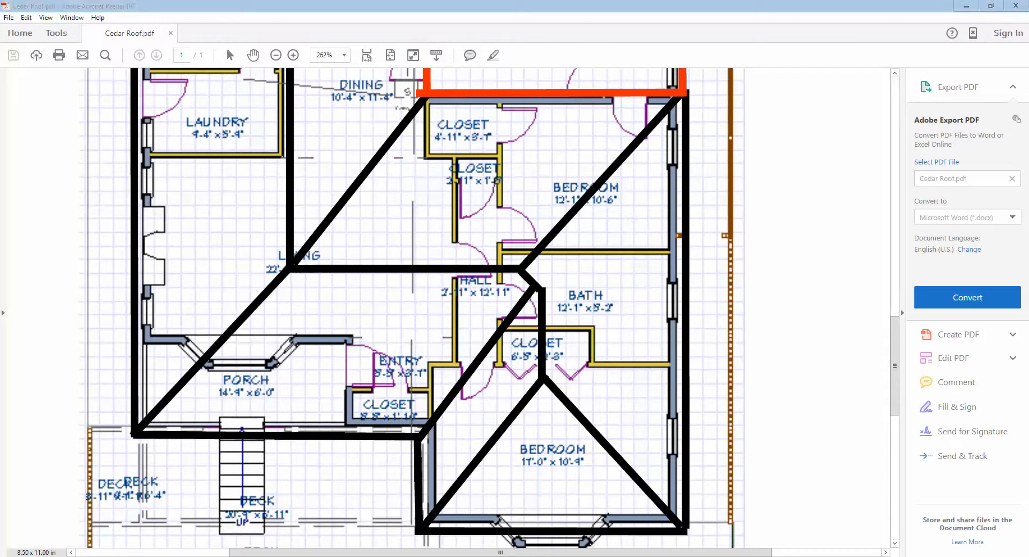
# Step: Following Cedar Roof.pdf, pull the ridge edge of the kitchen-side roof plane back to the end of the living-room ridge
pyautogui.hotkey('alt', 'Tab')
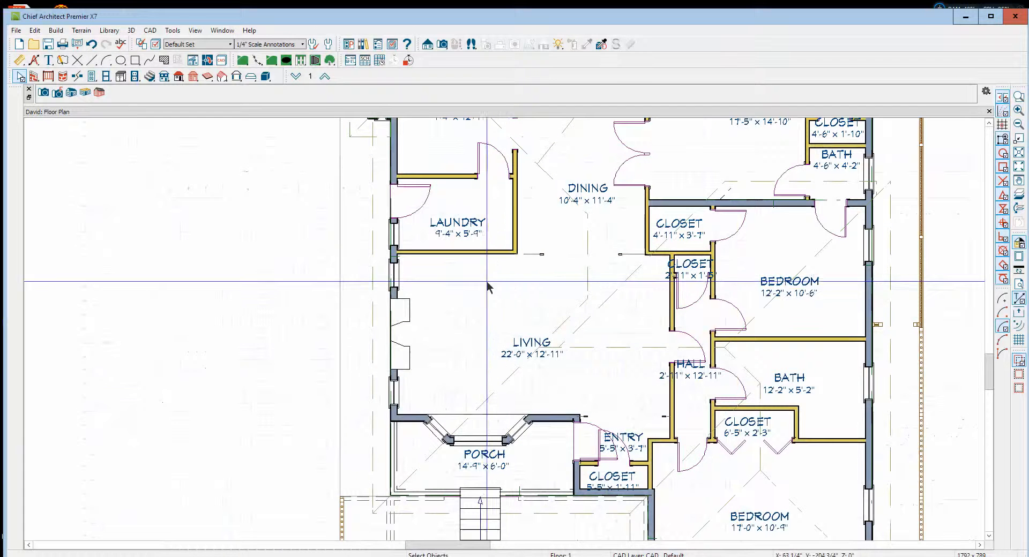
pyautogui.click(504, 384)
pyautogui.click(497, 386)
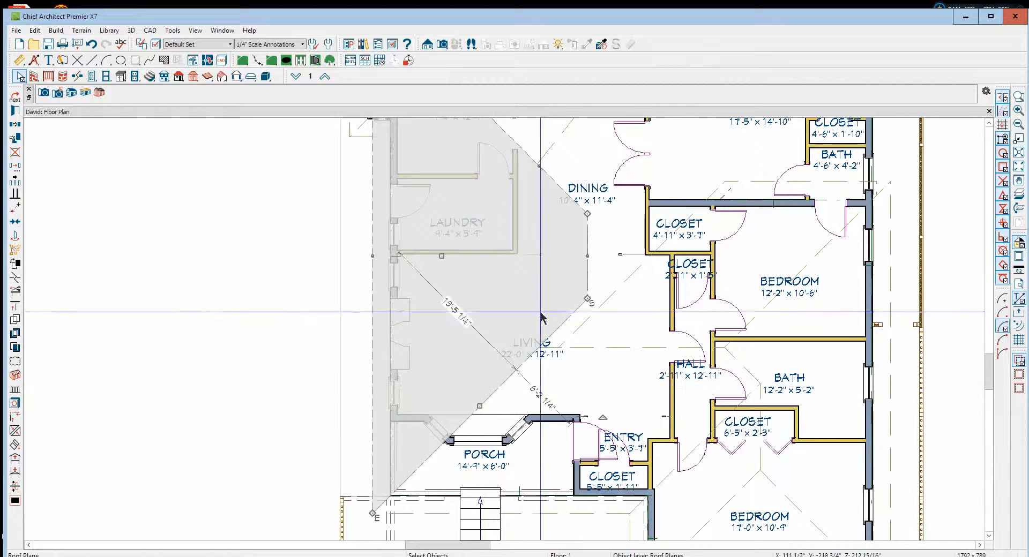
pyautogui.hotkey('alt', 'Tab')
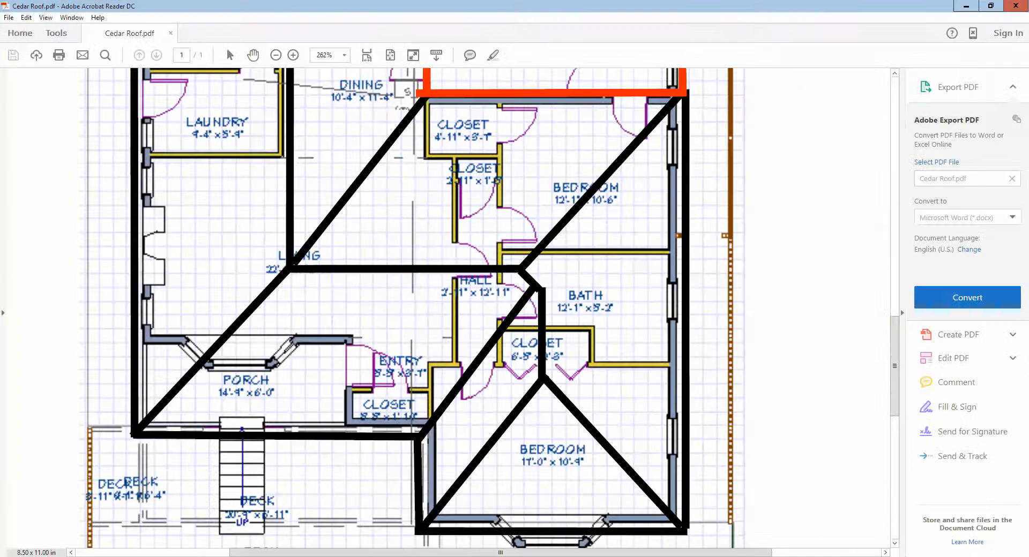
pyautogui.hotkey('alt', 'Tab')
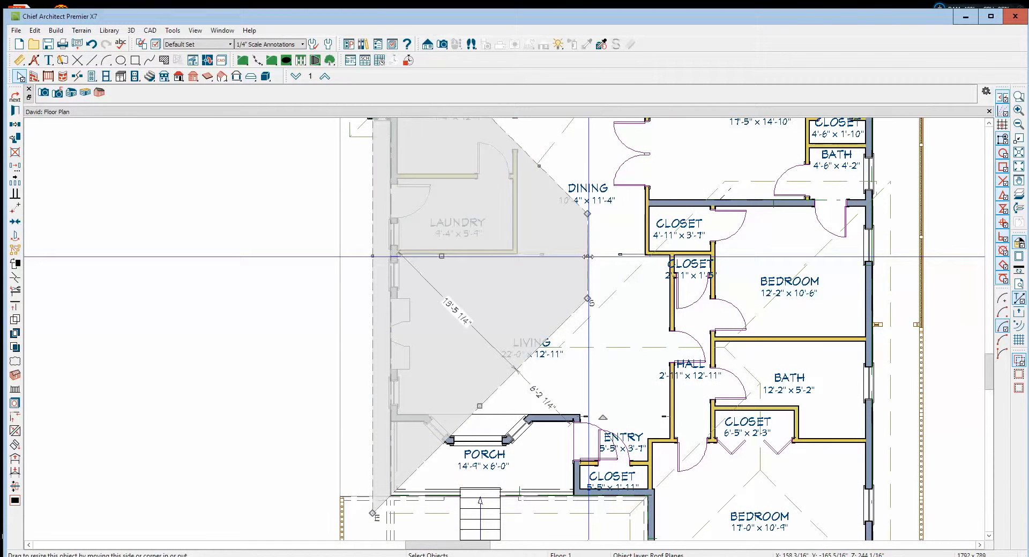
pyautogui.moveTo(587, 256); pyautogui.dragTo(539, 349)
pyautogui.press('Escape')
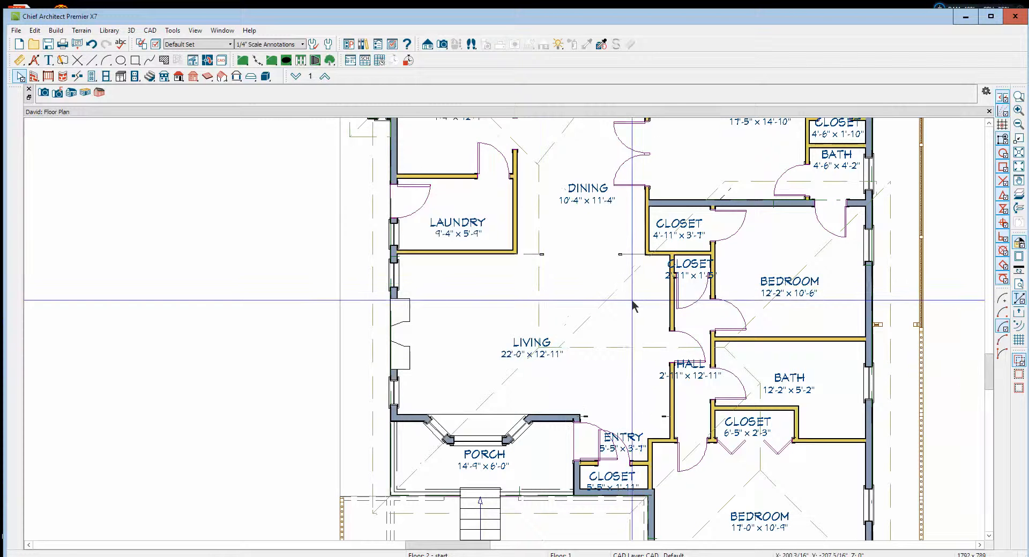
# Step: Copy the kitchen-side roof plane to the empty area beyond the bedroom-side deck and rotate the copy to face the opposite way
pyautogui.scroll(-1, 632, 302)
pyautogui.scroll(-2, 644, 287)
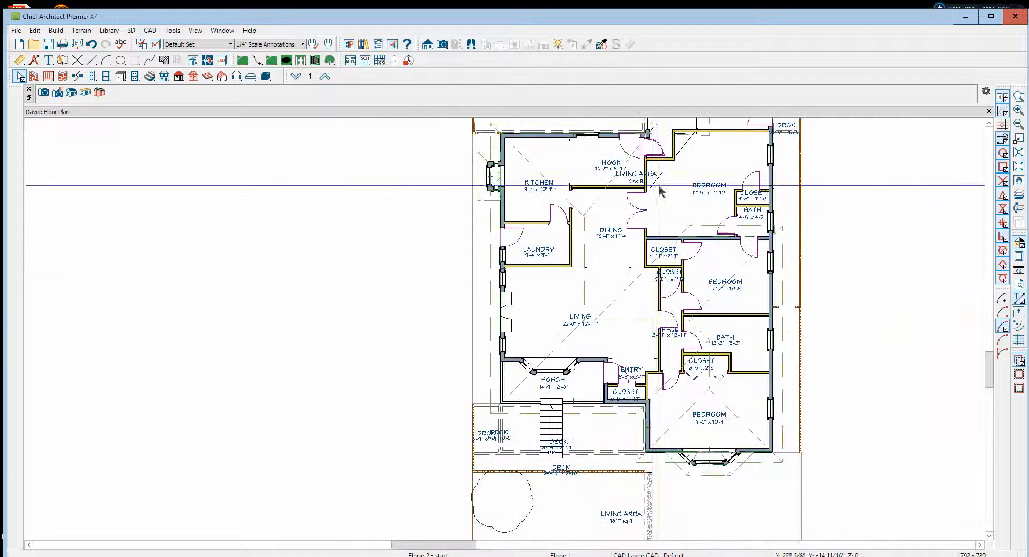
pyautogui.click(988, 123)
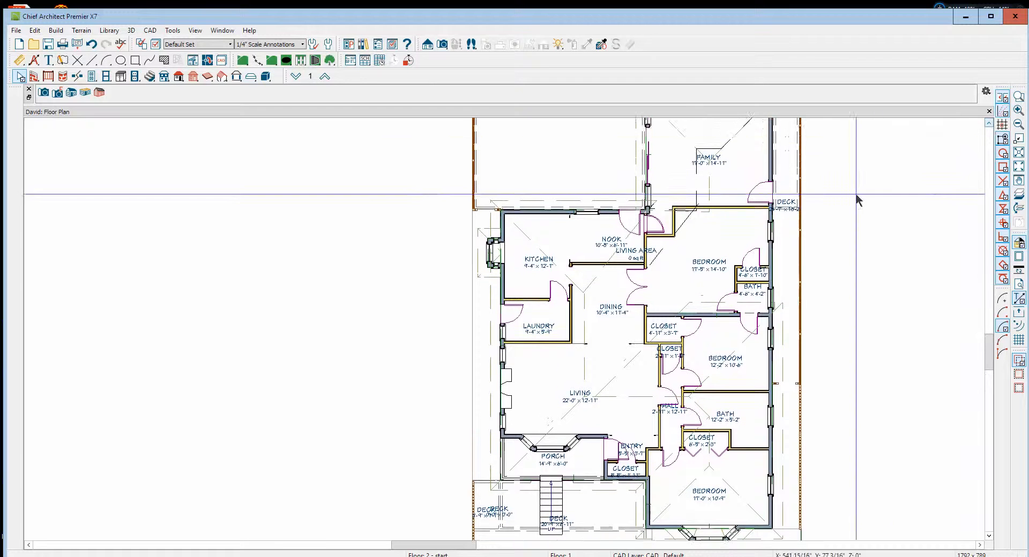
pyautogui.scroll(2, 799, 213)
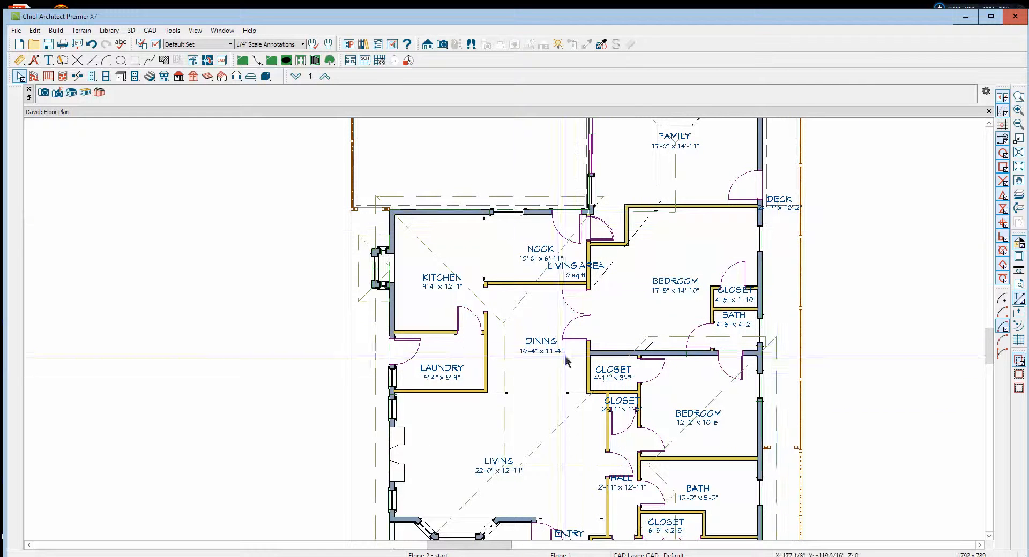
pyautogui.scroll(-2, 527, 339)
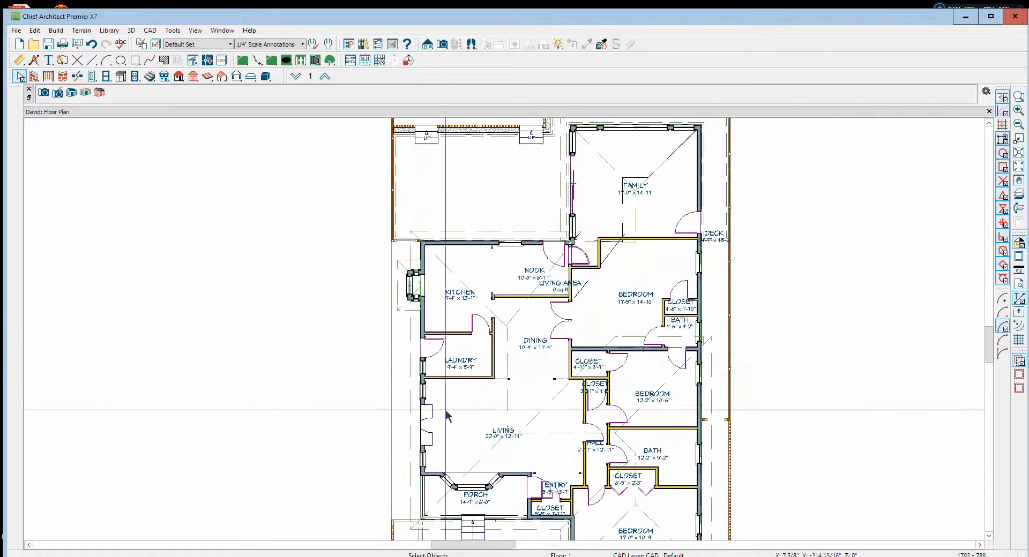
pyautogui.rightClick(507, 405)
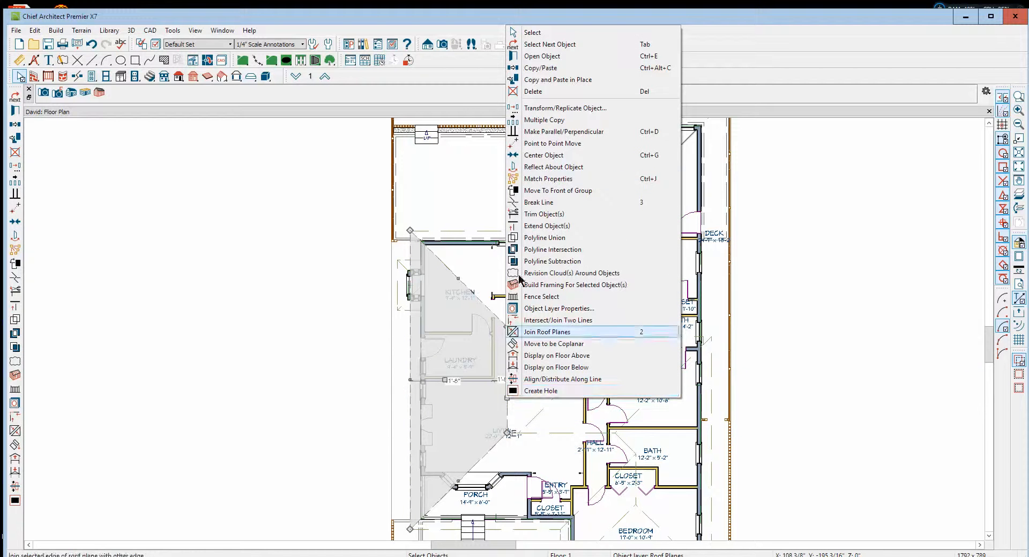
pyautogui.click(527, 68)
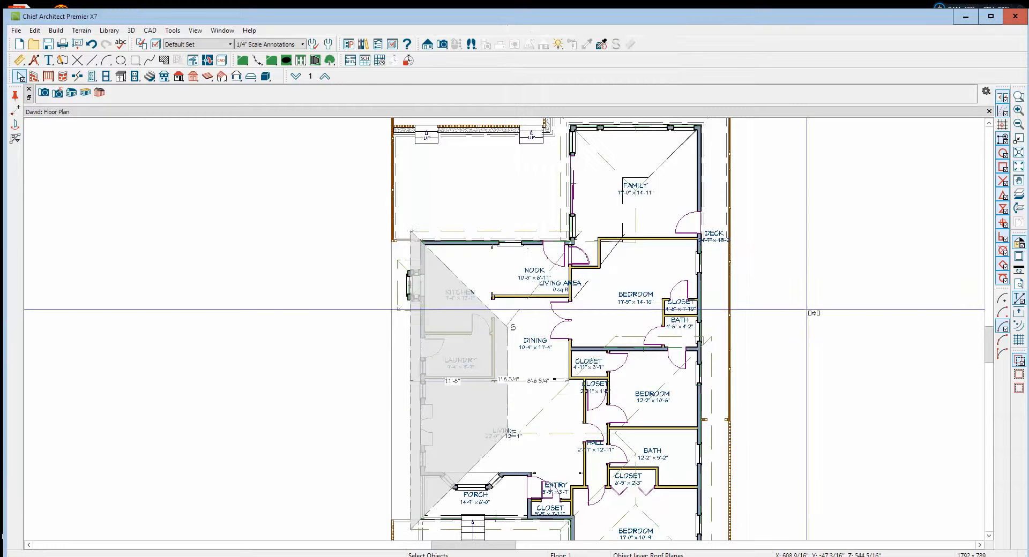
pyautogui.click(808, 313)
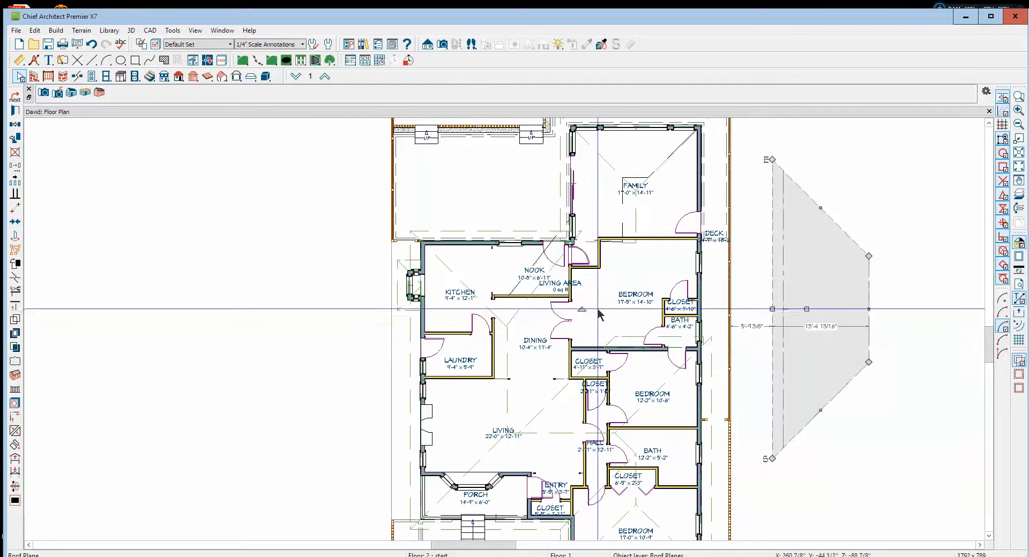
pyautogui.moveTo(585, 316); pyautogui.dragTo(983, 304)
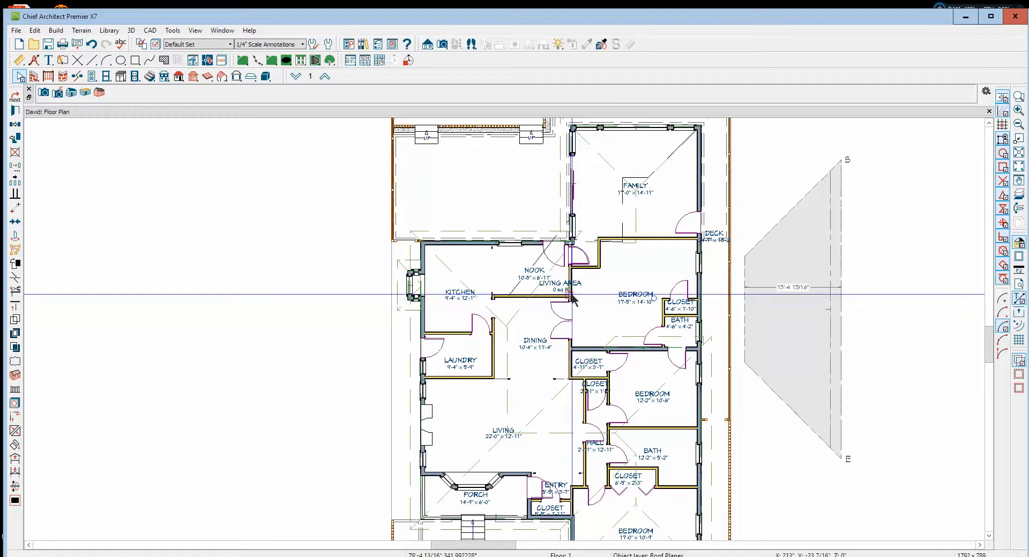
# Step: Point-to-point move the rotated roof plane so its baseline meets the bedroom-side face of the wall between the nook and bedroom
pyautogui.scroll(6, 572, 299)
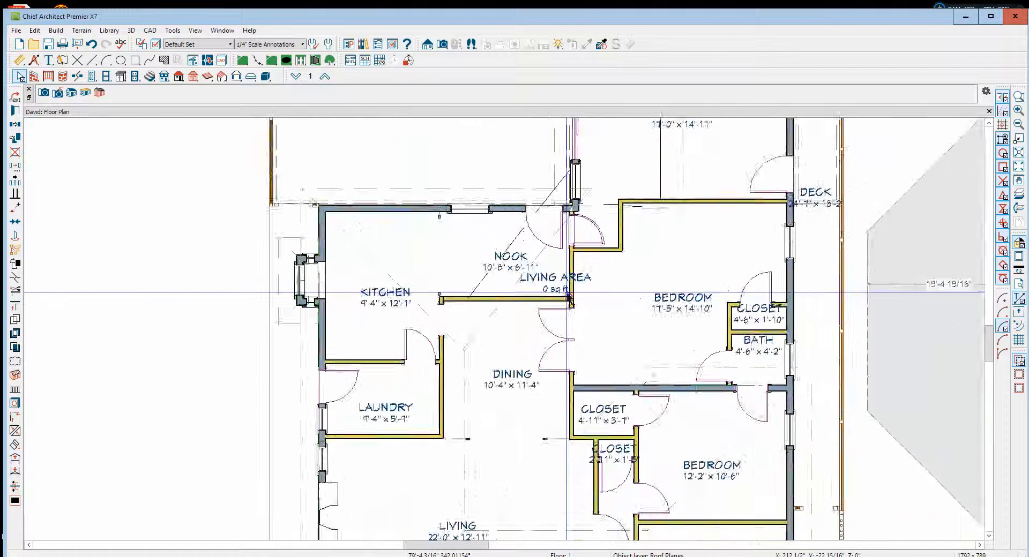
pyautogui.scroll(2, 568, 295)
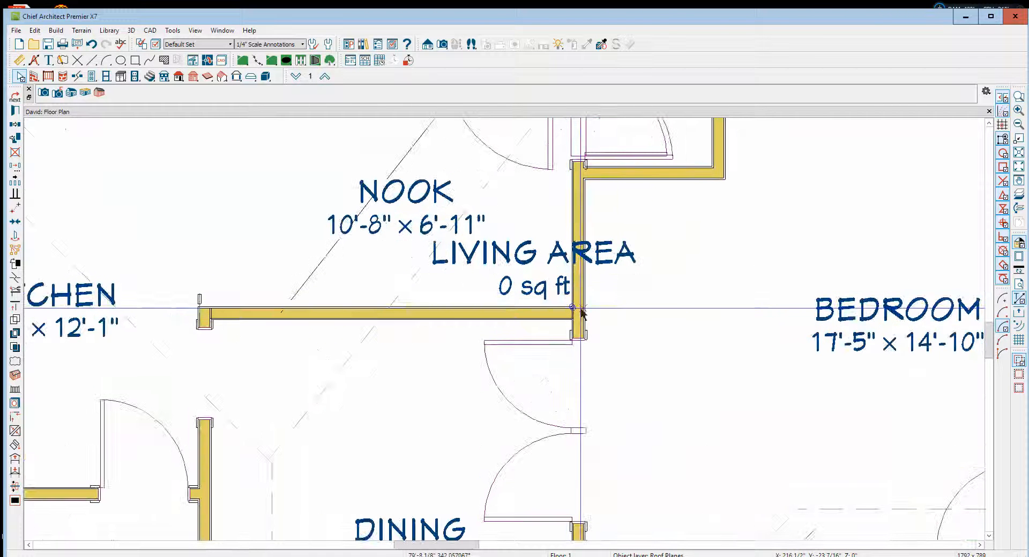
pyautogui.click(581, 309)
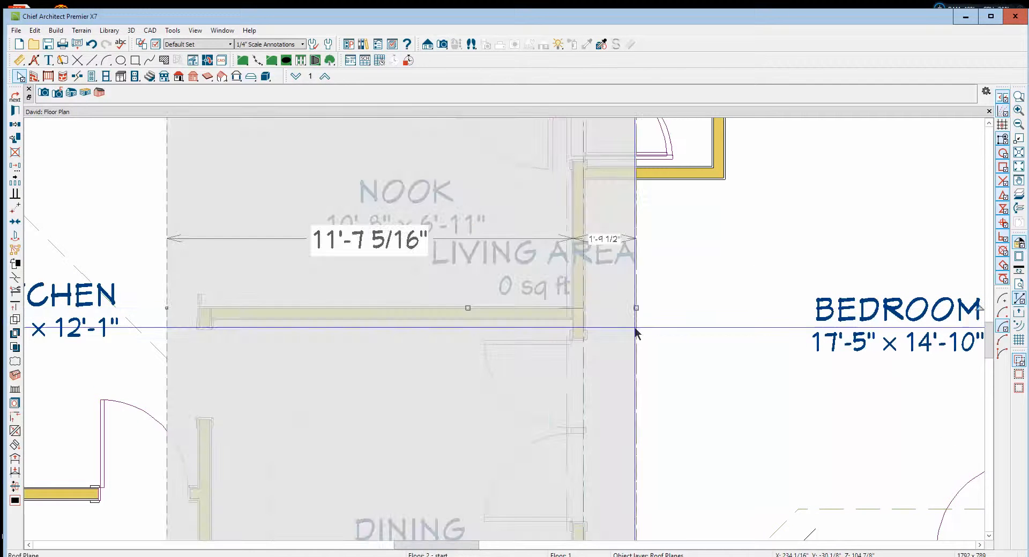
pyautogui.scroll(-4, 635, 319)
pyautogui.scroll(-2, 642, 300)
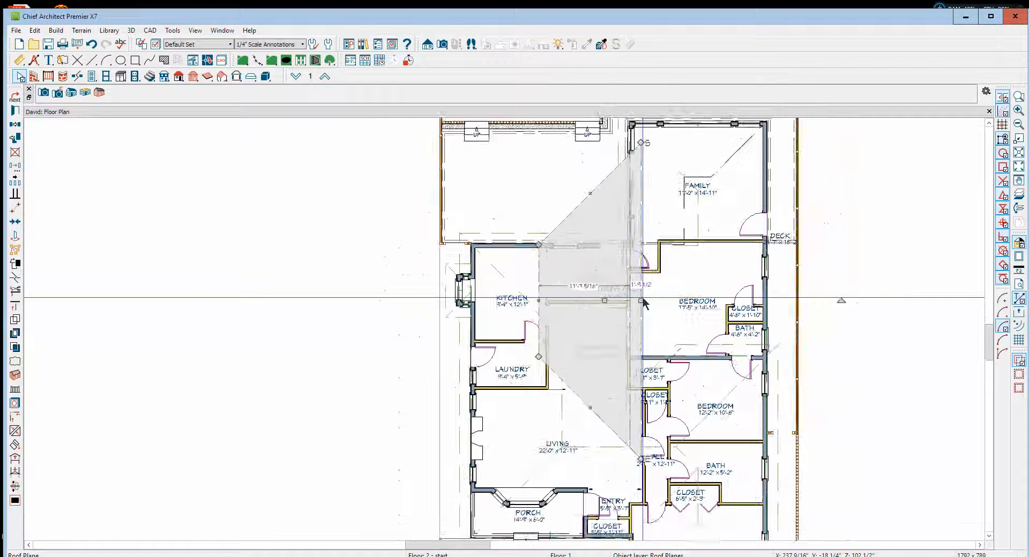
# Step: Join the upper diagonal edge of the copied roof plane to the roof plane above the kitchen and nook
pyautogui.scroll(2, 603, 214)
pyautogui.click(574, 201)
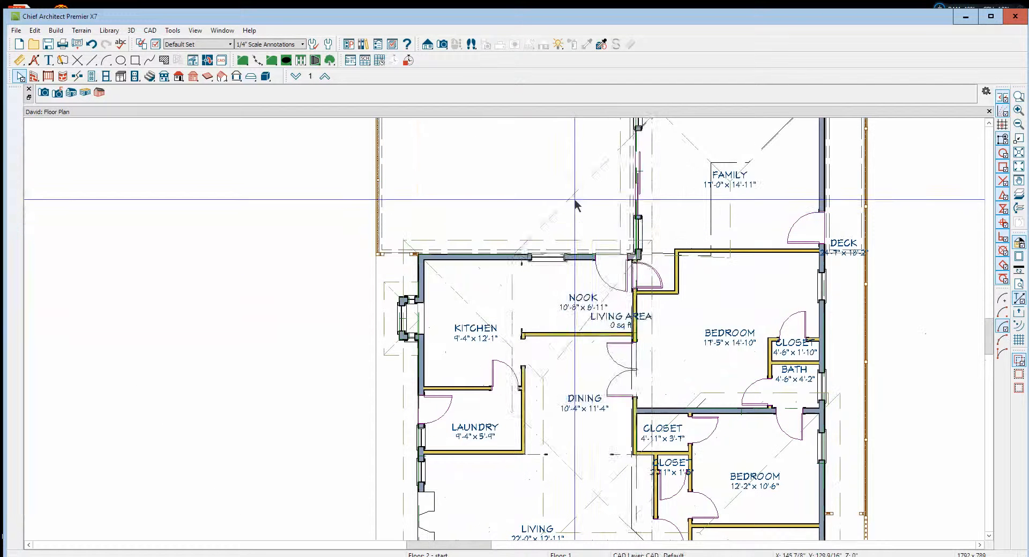
pyautogui.click(609, 157)
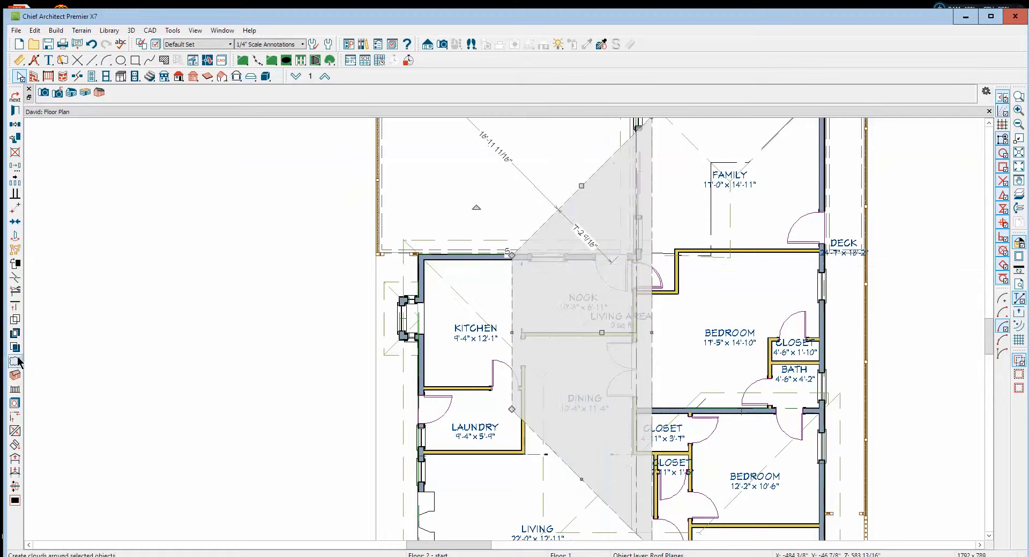
pyautogui.click(15, 431)
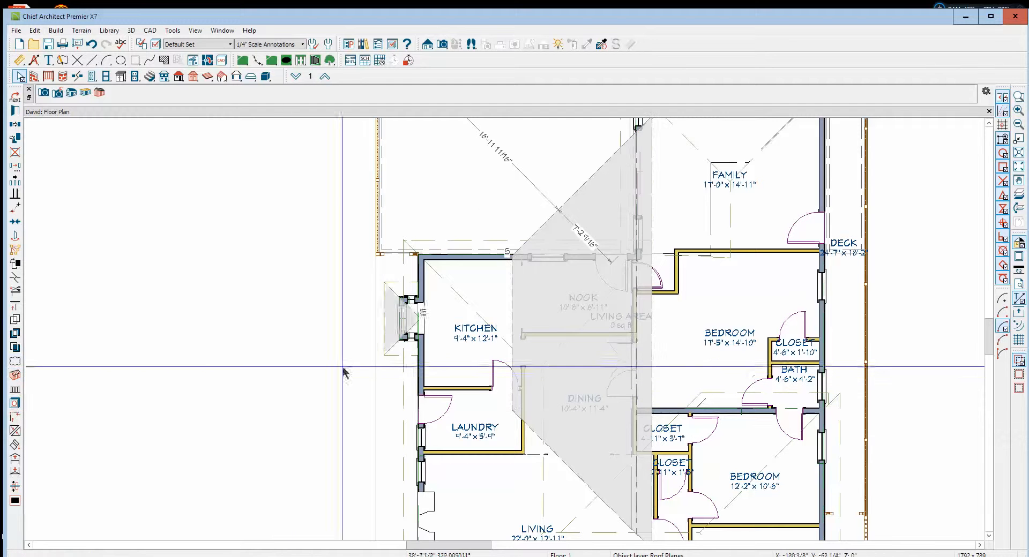
pyautogui.click(565, 352)
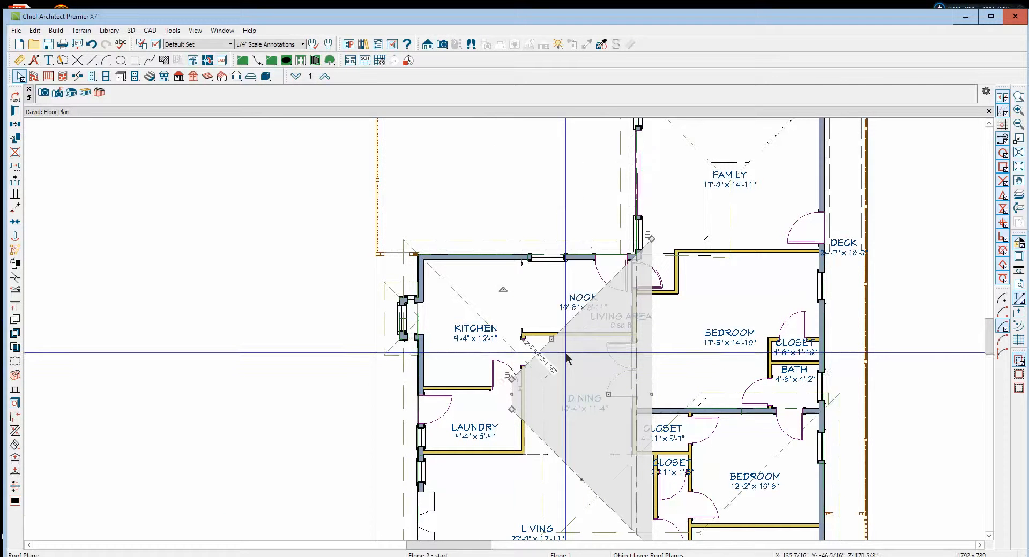
# Step: Join the ridge edge of the copied roof plane to the kitchen-side roof plane
pyautogui.click(512, 394)
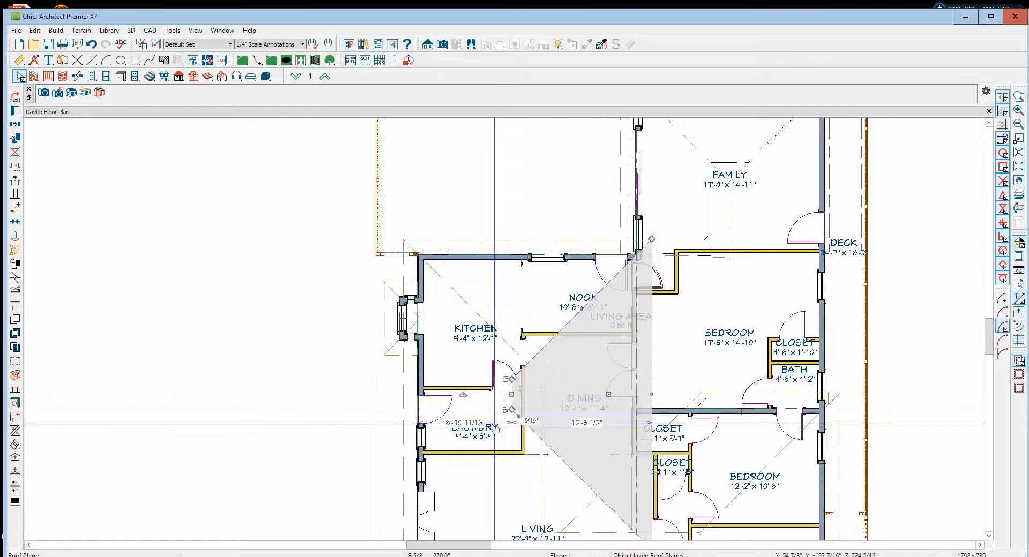
pyautogui.click(15, 430)
pyautogui.click(421, 524)
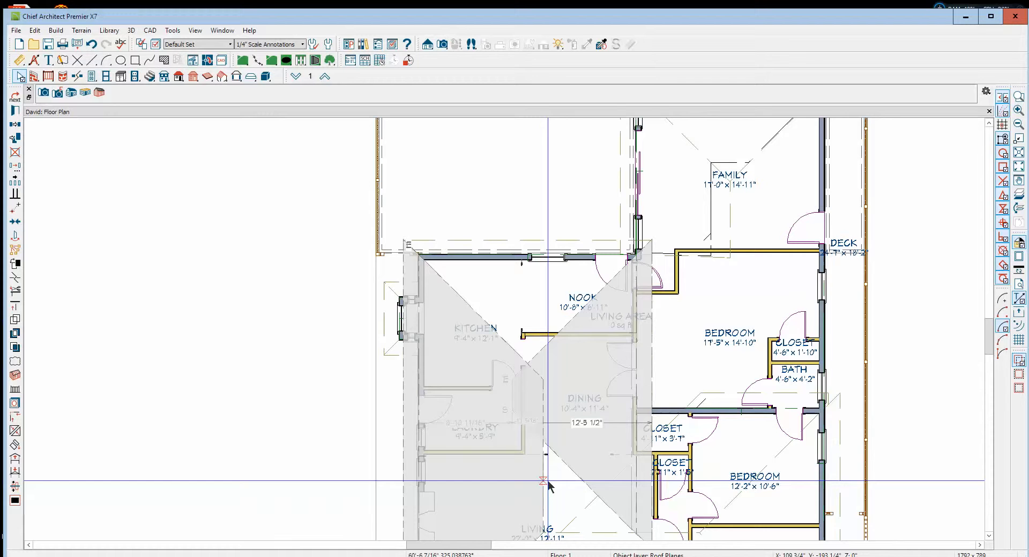
pyautogui.scroll(-5, 547, 485)
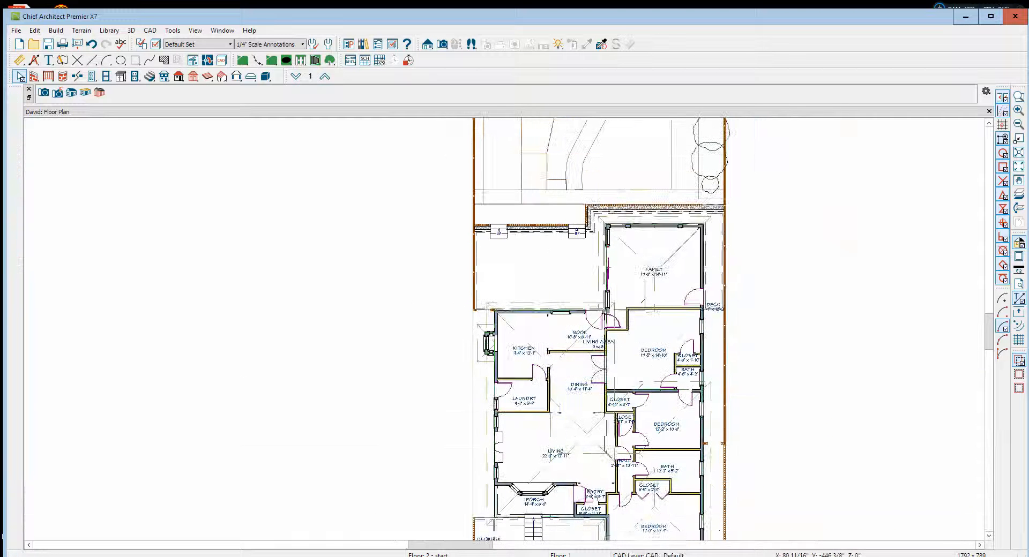
# Step: Check Cedar Roof.pdf and minimize it, then pull the copied roof plane's lower baseline corner up beside the dining room's double doors
pyautogui.hotkey('alt', 'Tab')
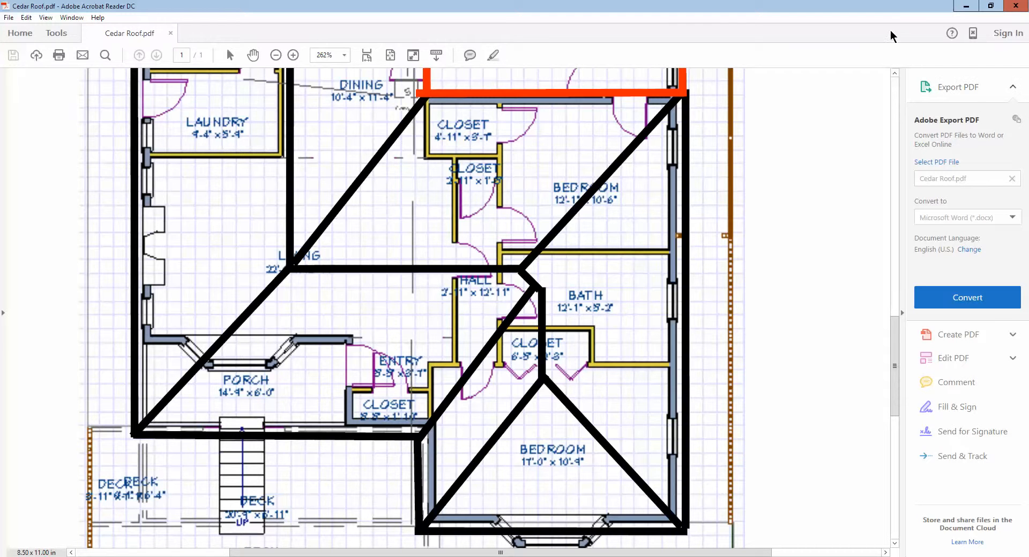
pyautogui.click(968, 6)
pyautogui.scroll(4, 612, 354)
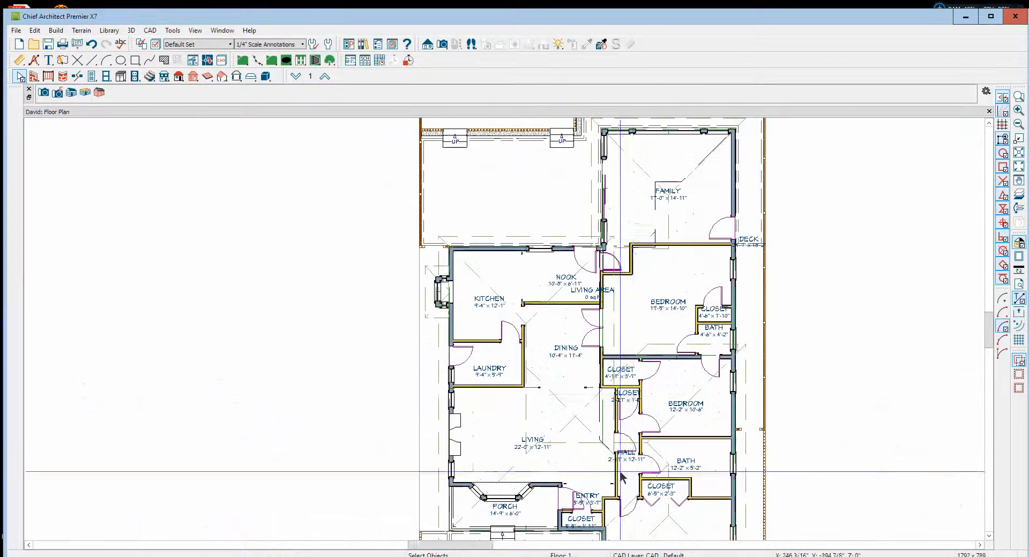
pyautogui.scroll(2, 611, 350)
pyautogui.click(605, 322)
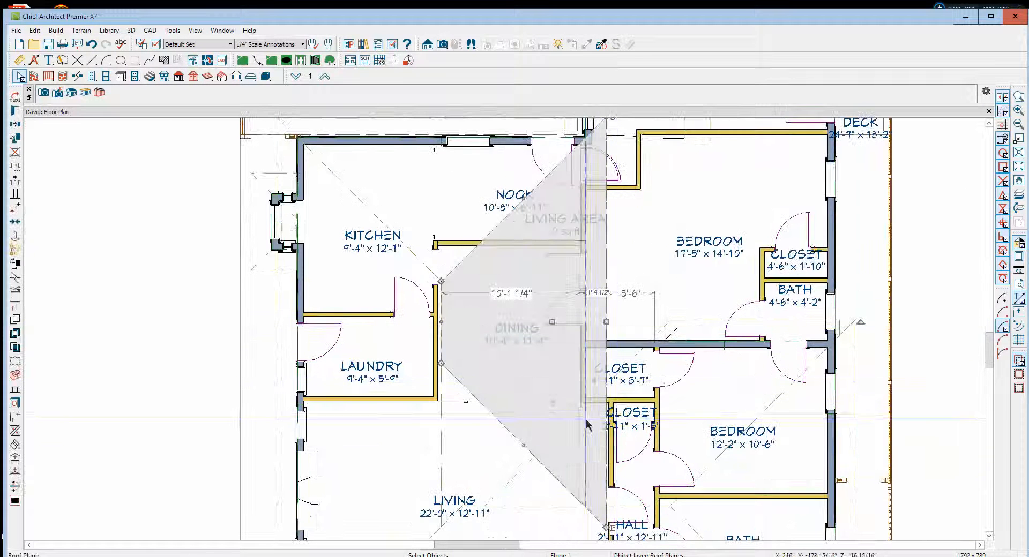
pyautogui.scroll(-2, 572, 332)
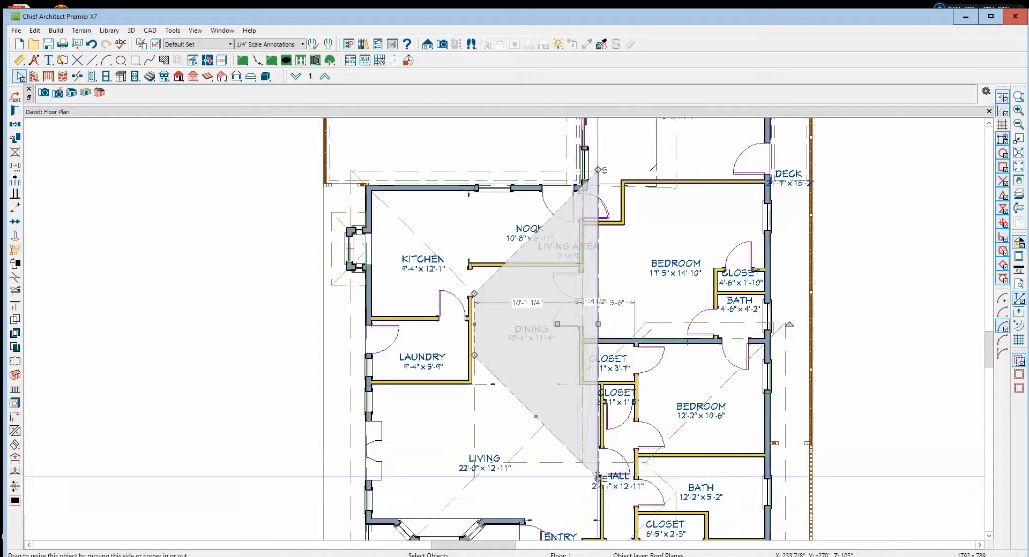
pyautogui.moveTo(598, 476); pyautogui.dragTo(598, 310)
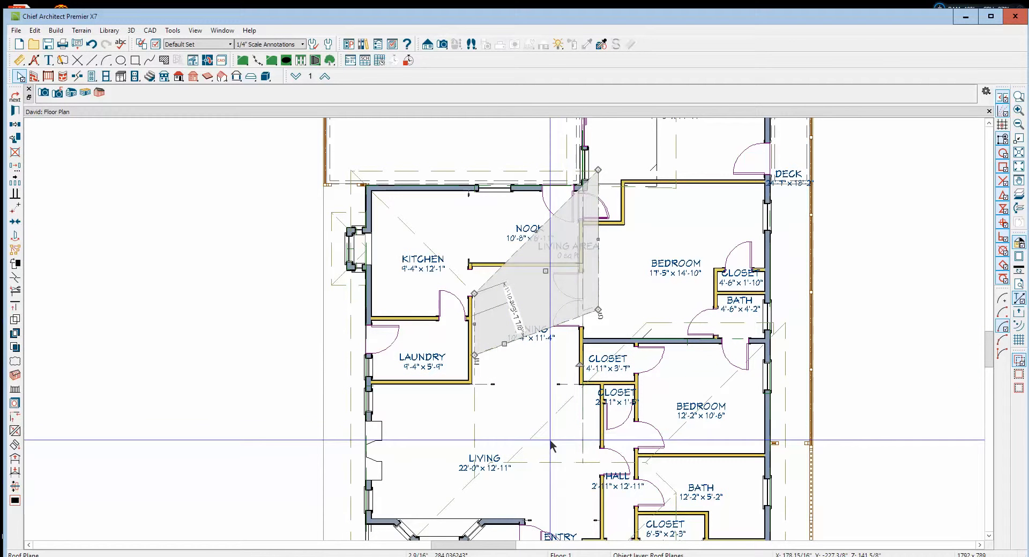
# Step: Join the copied roof plane's lower diagonal edge to the adjoining roof plane above the living room
pyautogui.click(492, 349)
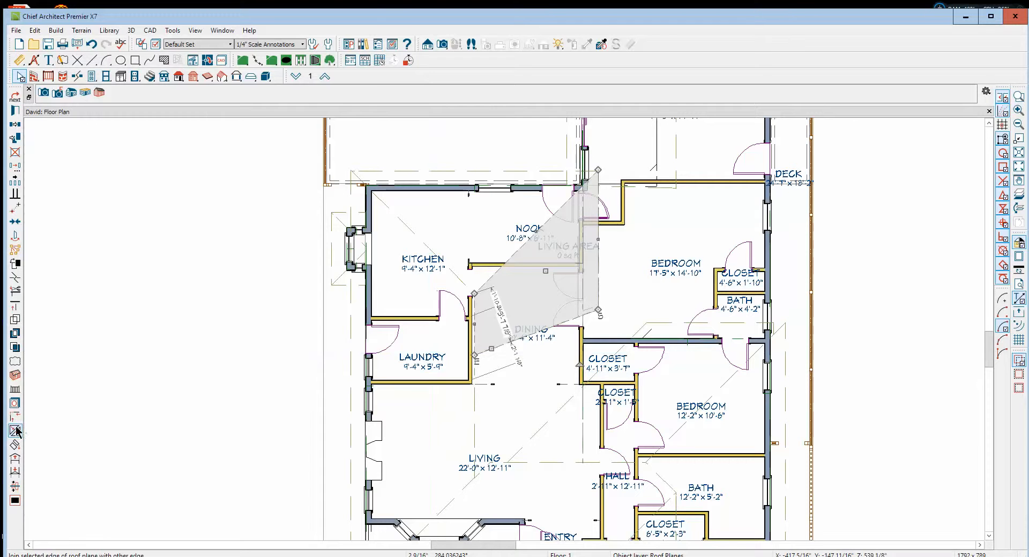
pyautogui.click(549, 421)
pyautogui.press('Escape')
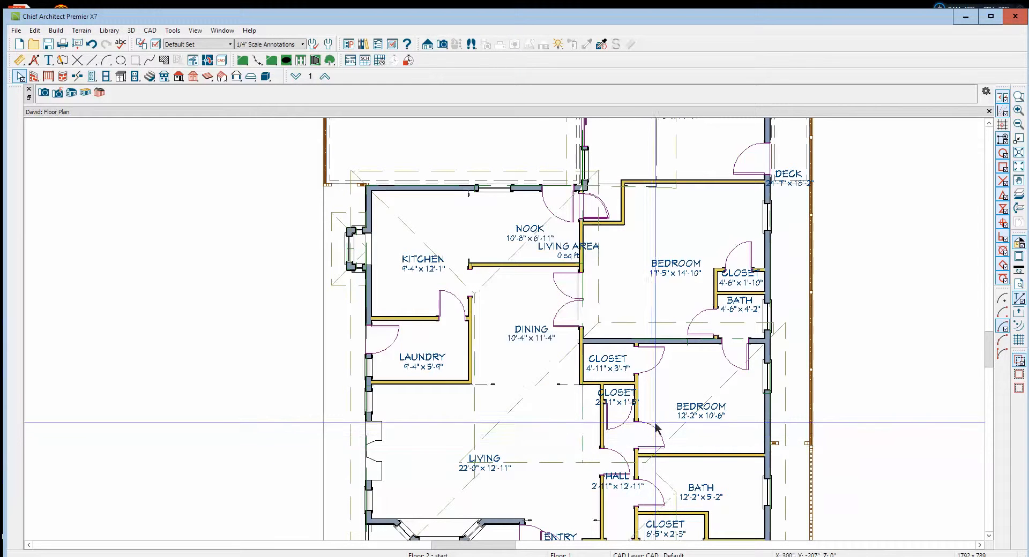
# Step: Create a full perspective overview and examine the roof plane junction above the living room up close
pyautogui.scroll(4, 477, 485)
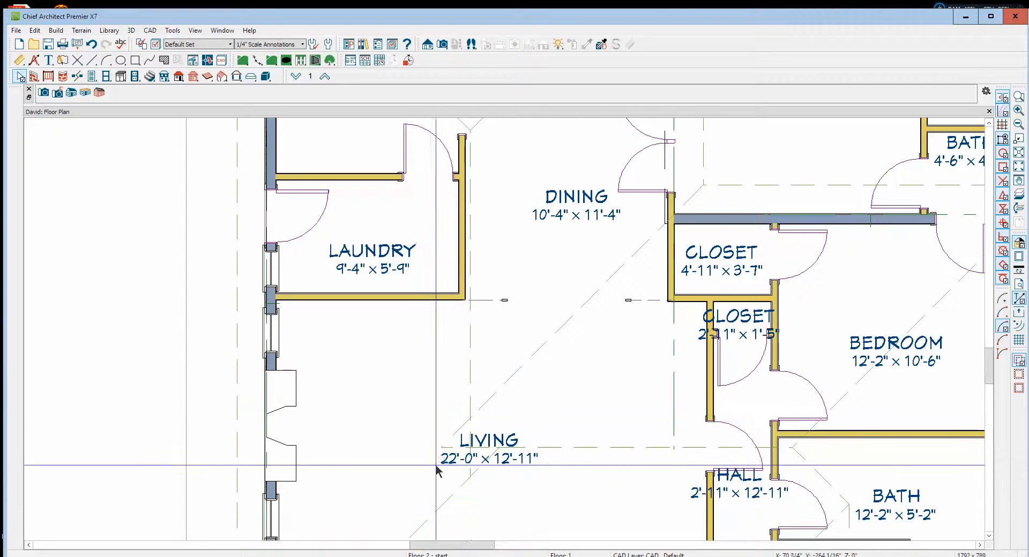
pyautogui.scroll(3, 444, 471)
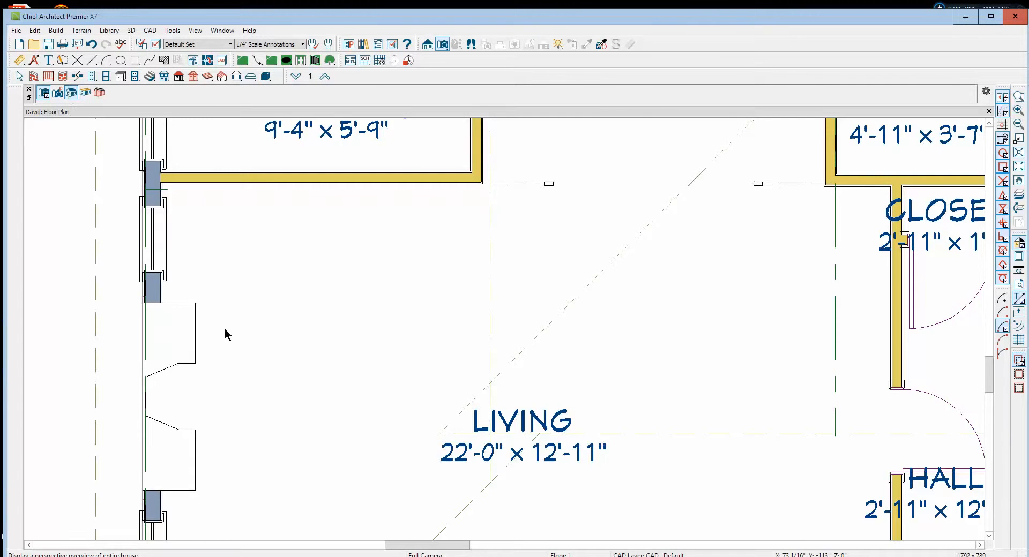
pyautogui.moveTo(399, 412); pyautogui.dragTo(491, 418)
pyautogui.scroll(5, 592, 295)
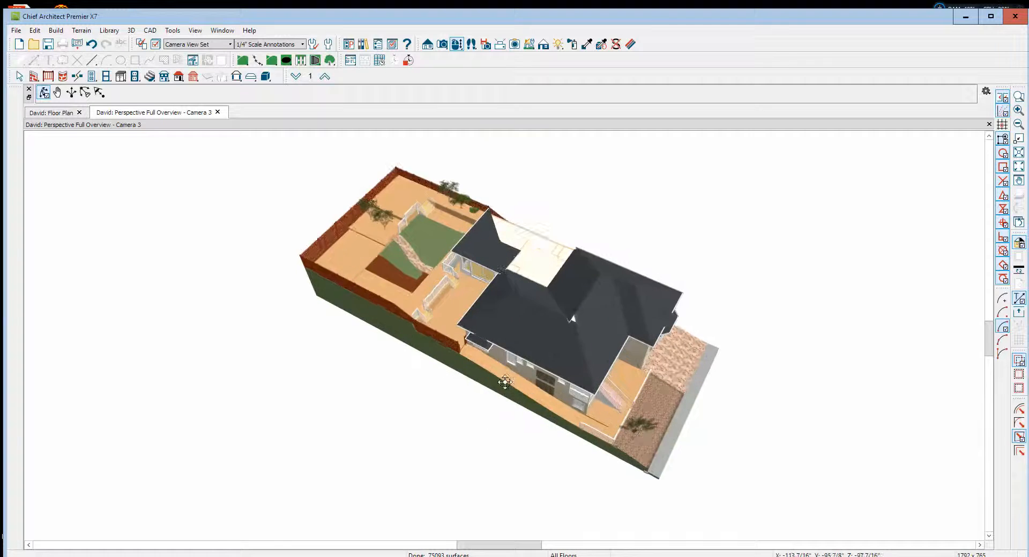
pyautogui.scroll(5, 600, 290)
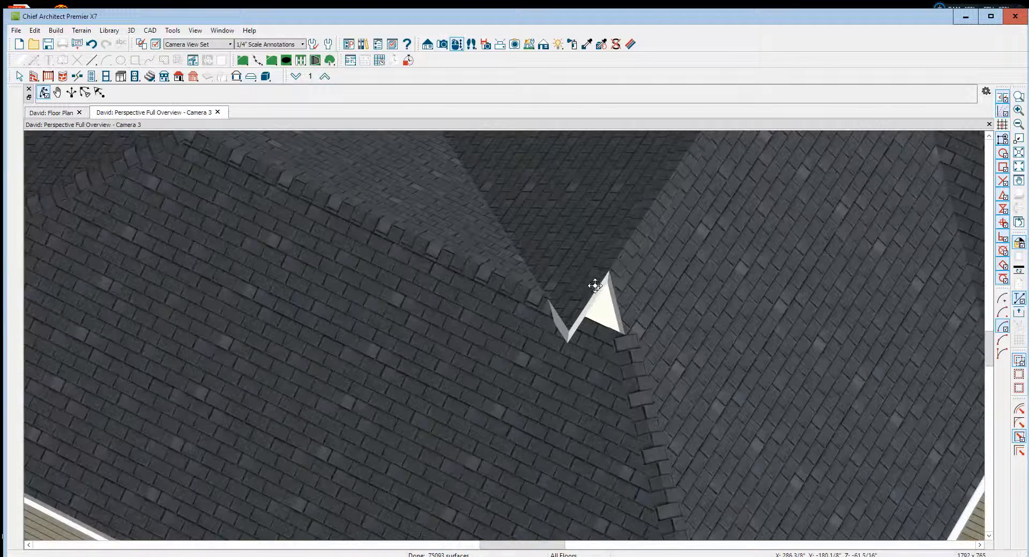
# Step: In the floor plan, break the dining-side roof plane's diagonal edge at the ridge and pull its end corner to the adjacent roof plane's corner
pyautogui.hotkey('ctrl', 'Tab')
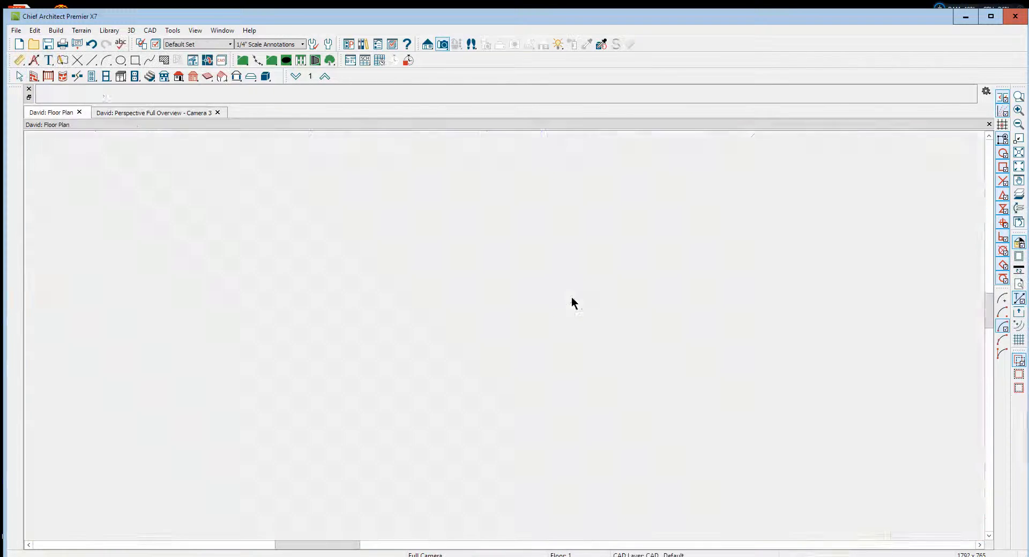
pyautogui.scroll(1, 540, 315)
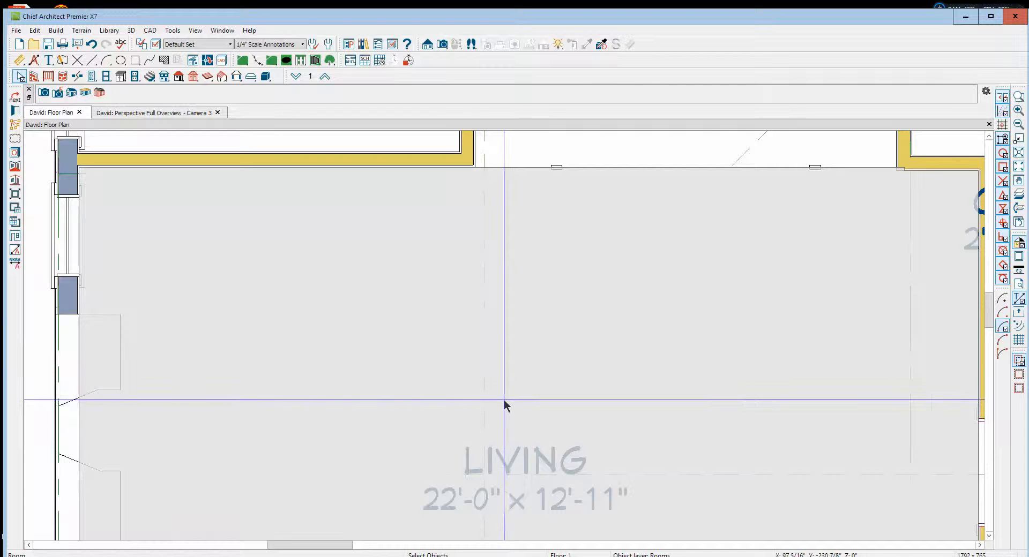
pyautogui.click(504, 406)
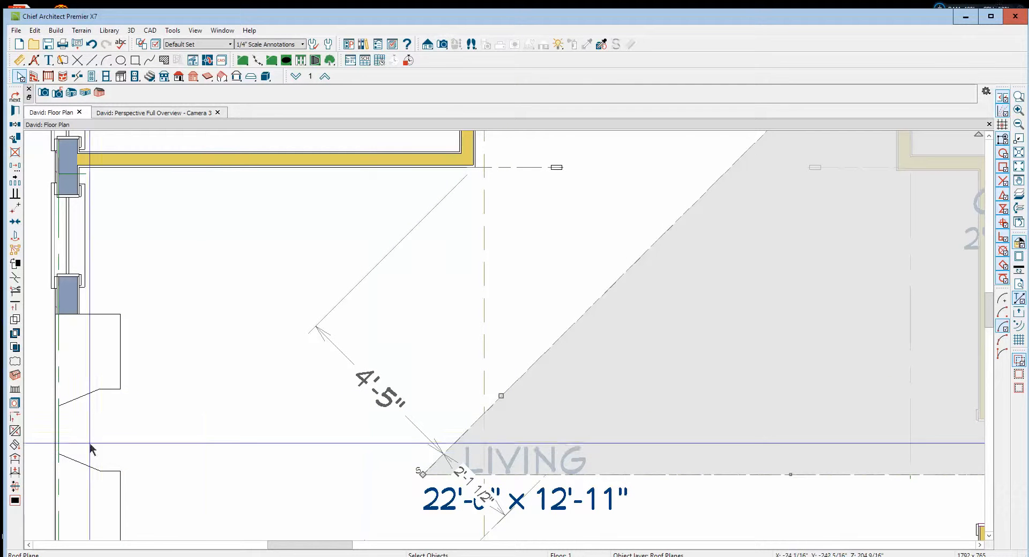
pyautogui.click(15, 277)
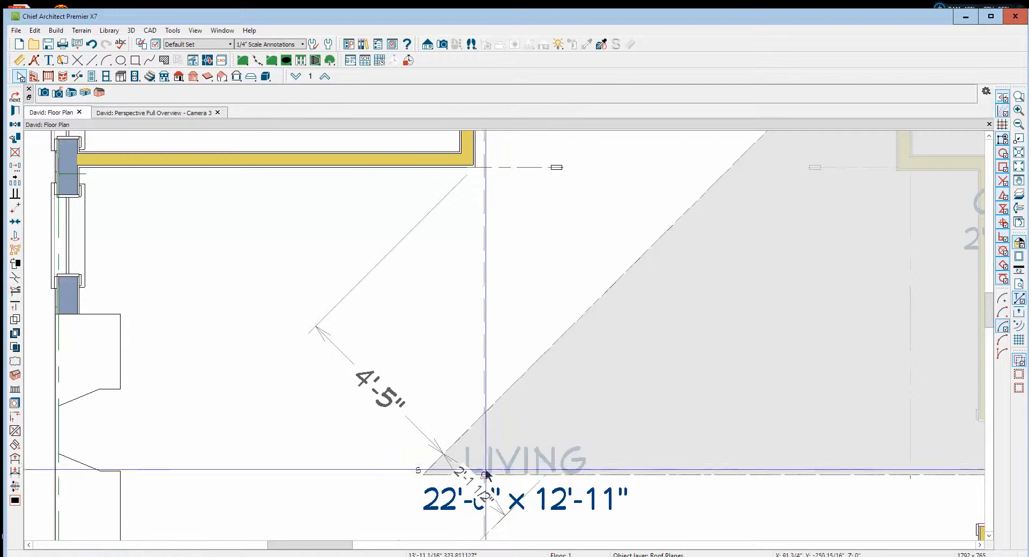
pyautogui.click(485, 413)
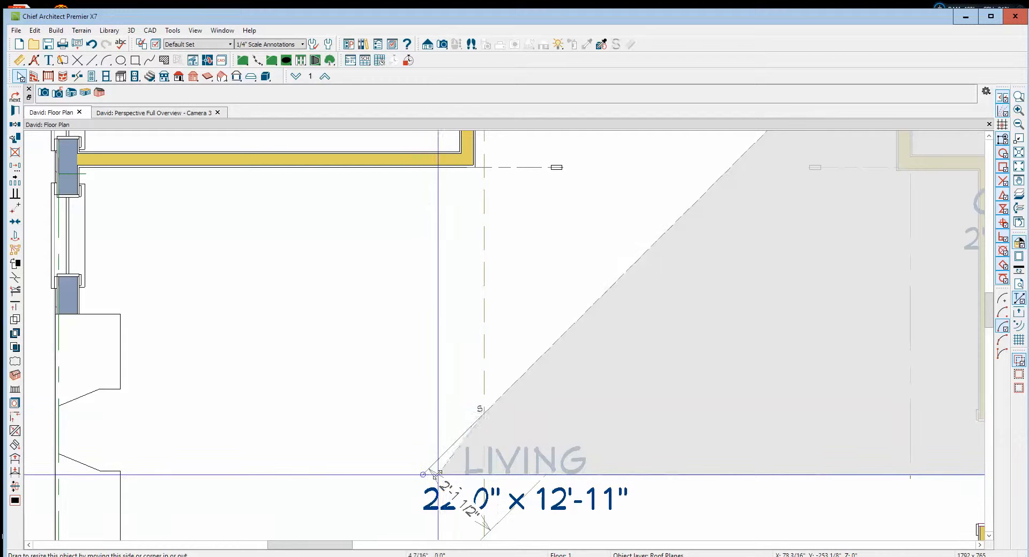
pyautogui.moveTo(435, 474); pyautogui.dragTo(547, 472)
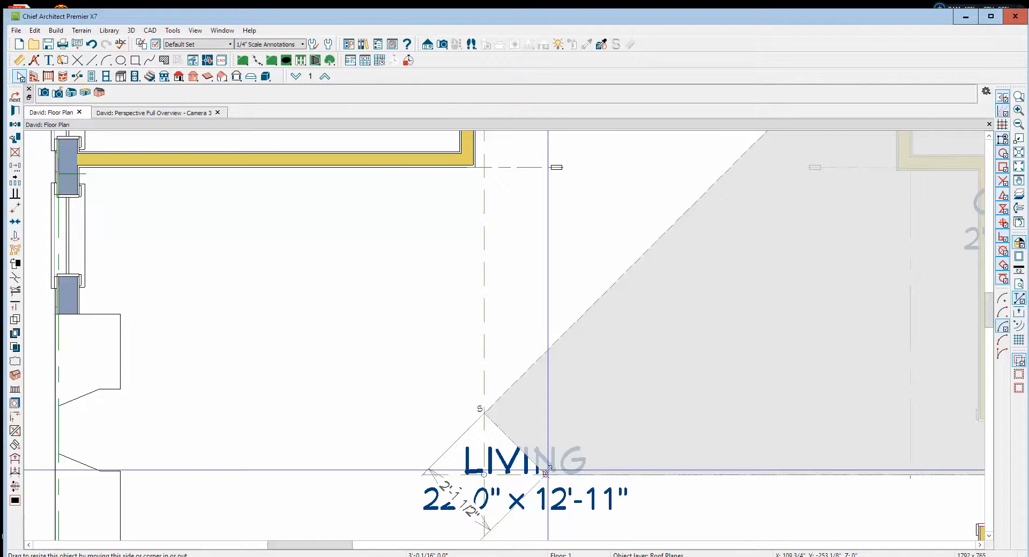
pyautogui.press('Escape')
# Step: Move the LIVING room label clear of the roof junction, toward the fireplace
pyautogui.scroll(-1, 517, 472)
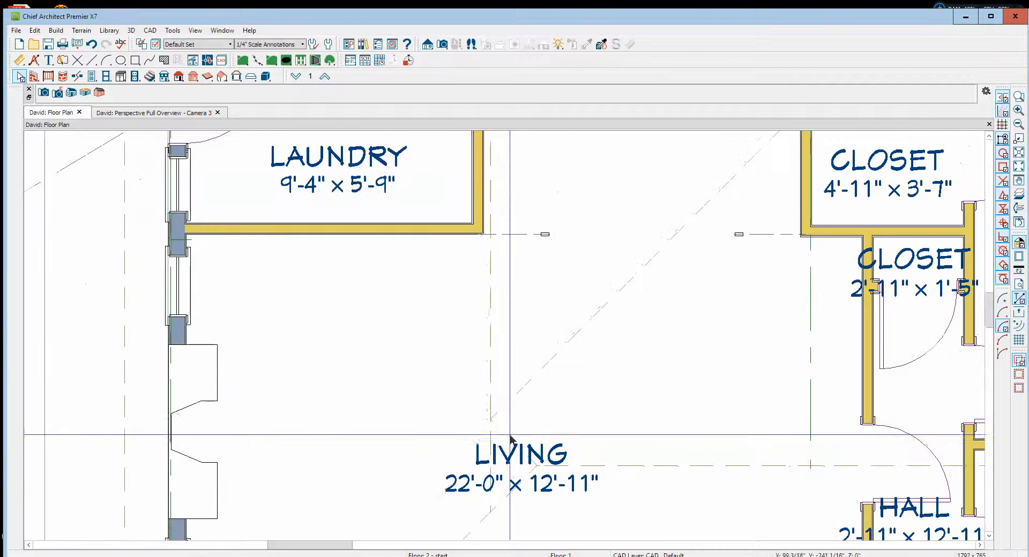
pyautogui.click(524, 460)
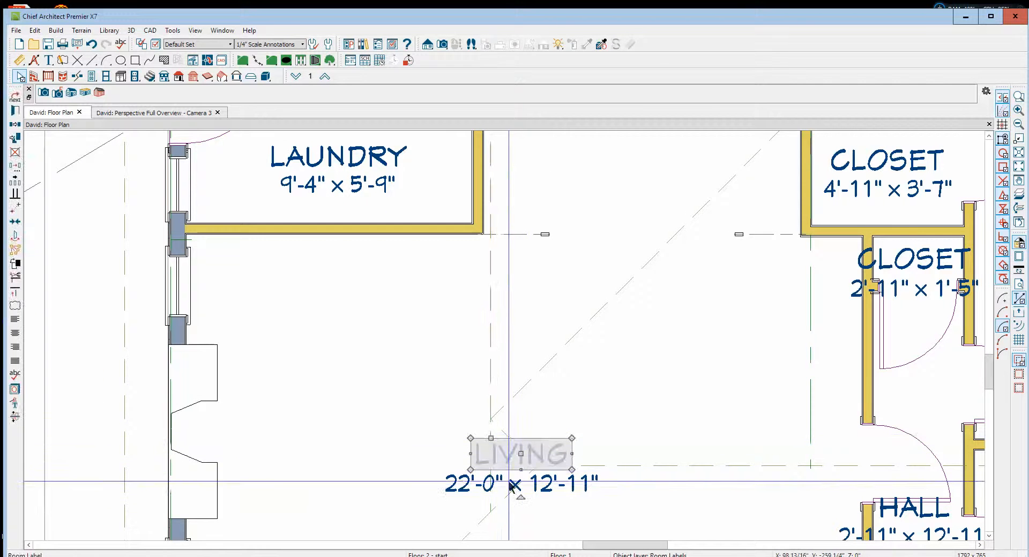
pyautogui.moveTo(523, 456); pyautogui.dragTo(375, 374)
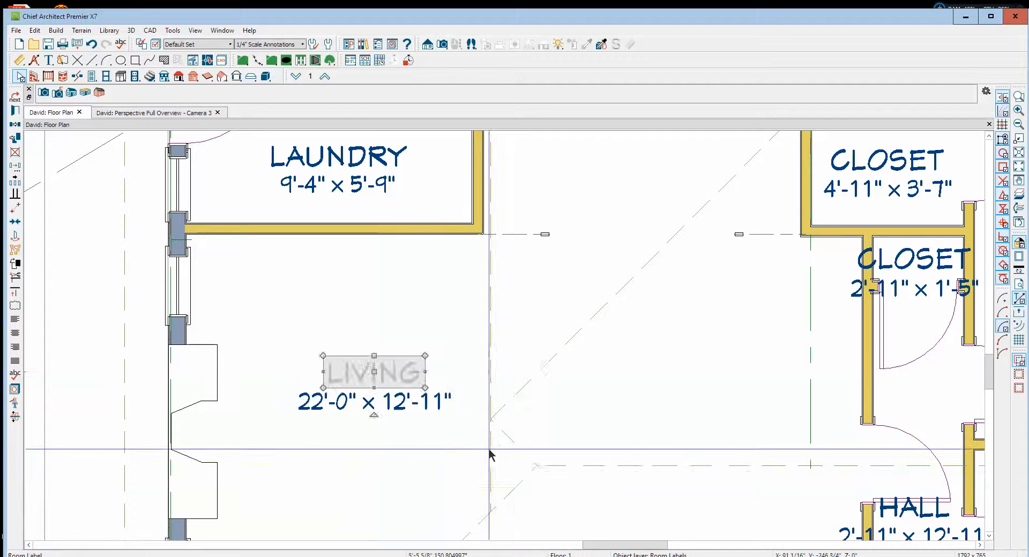
pyautogui.press('Escape')
# Step: Break the laundry-side roof plane's ridge edge at the junction and reshape it to meet the dining-side plane's short diagonal edge
pyautogui.click(492, 463)
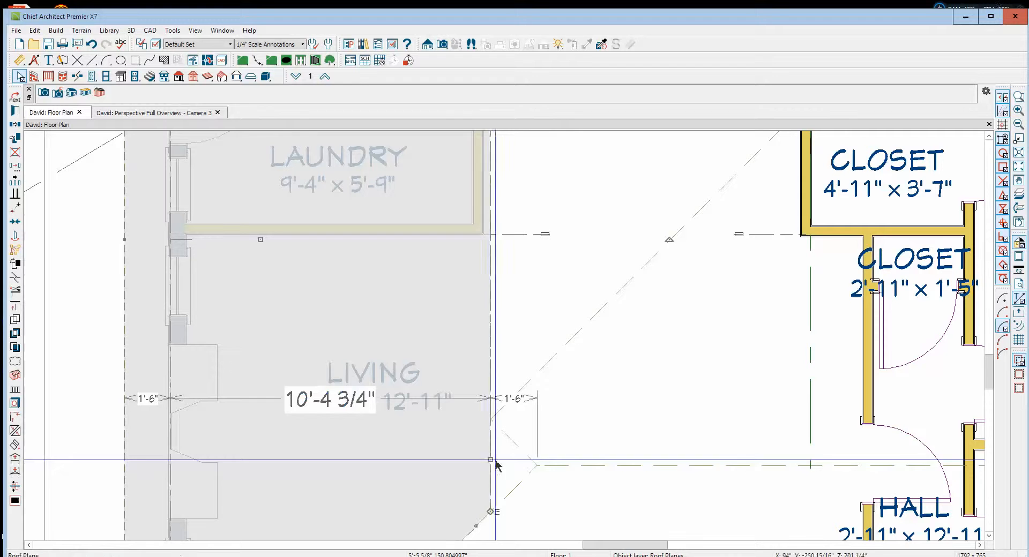
pyautogui.click(14, 278)
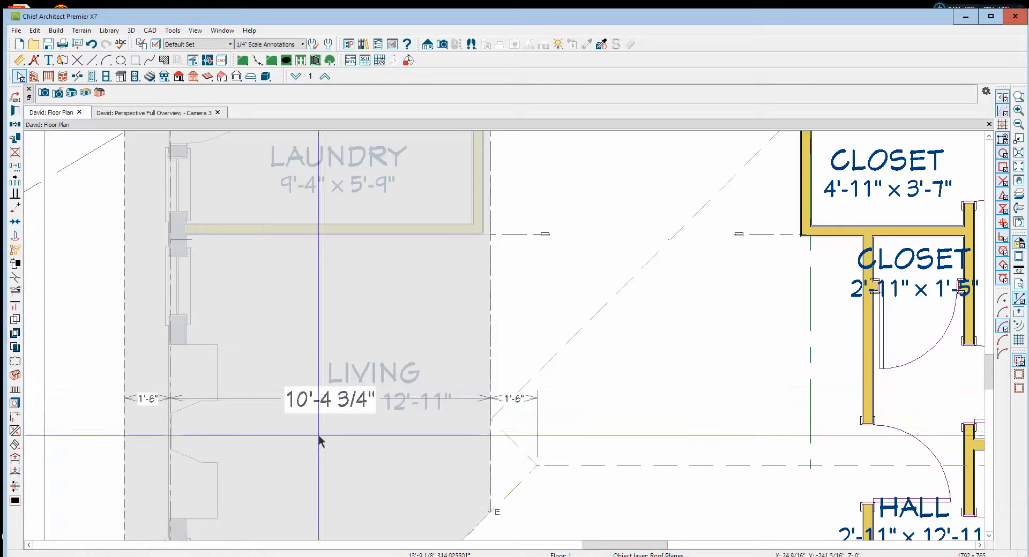
pyautogui.click(490, 419)
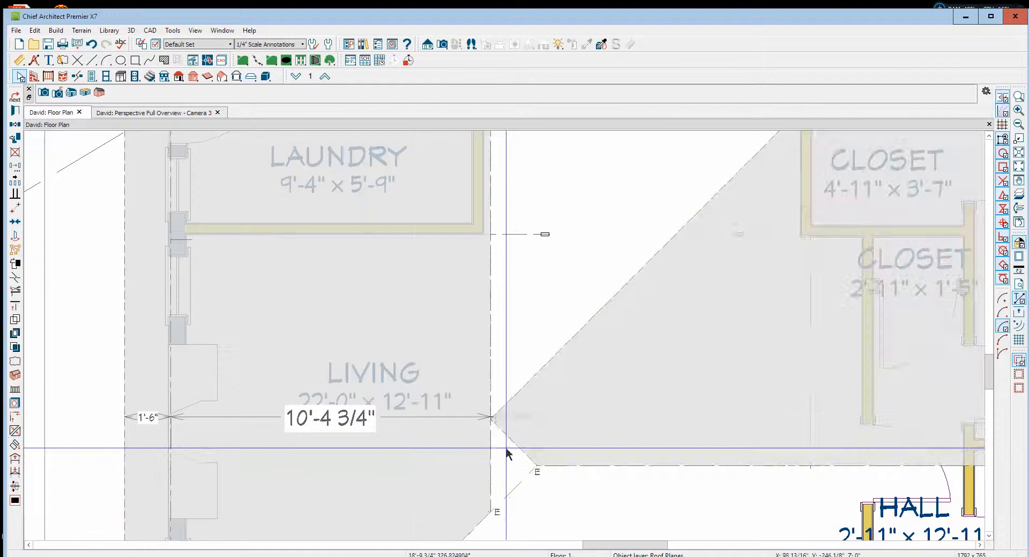
pyautogui.click(511, 449)
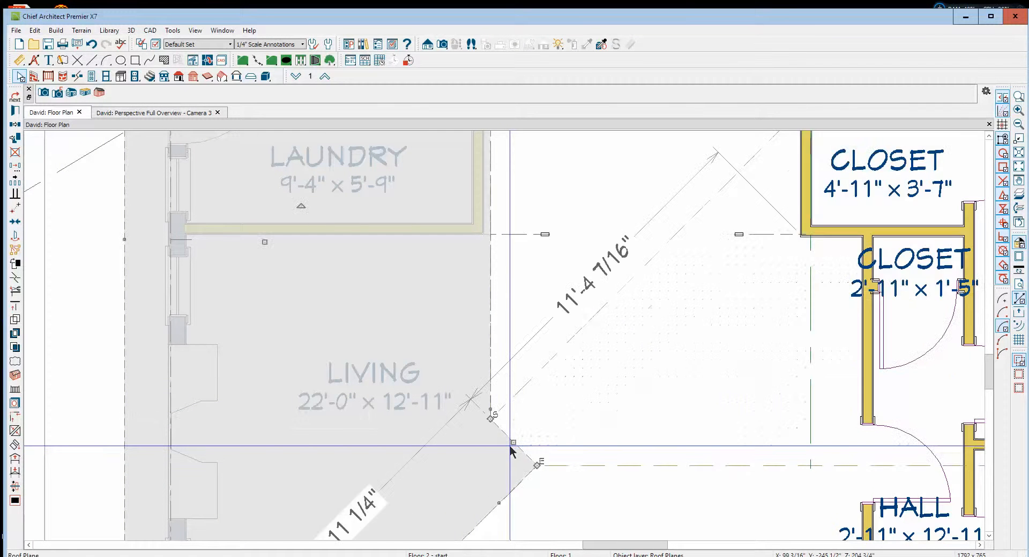
pyautogui.press('Escape')
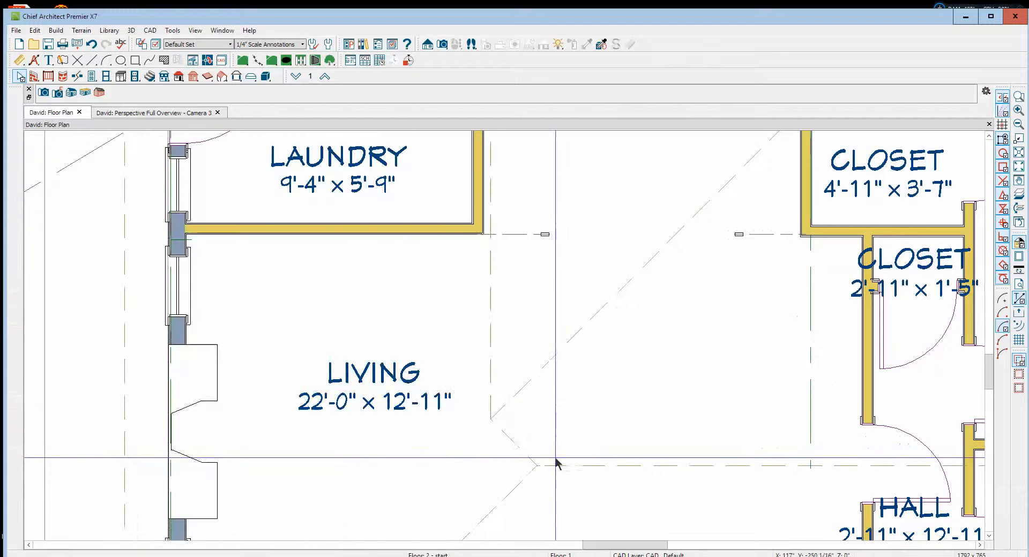
# Step: Check the corrected roof junction in the perspective overview and close that view
pyautogui.hotkey('ctrl', 'Tab')
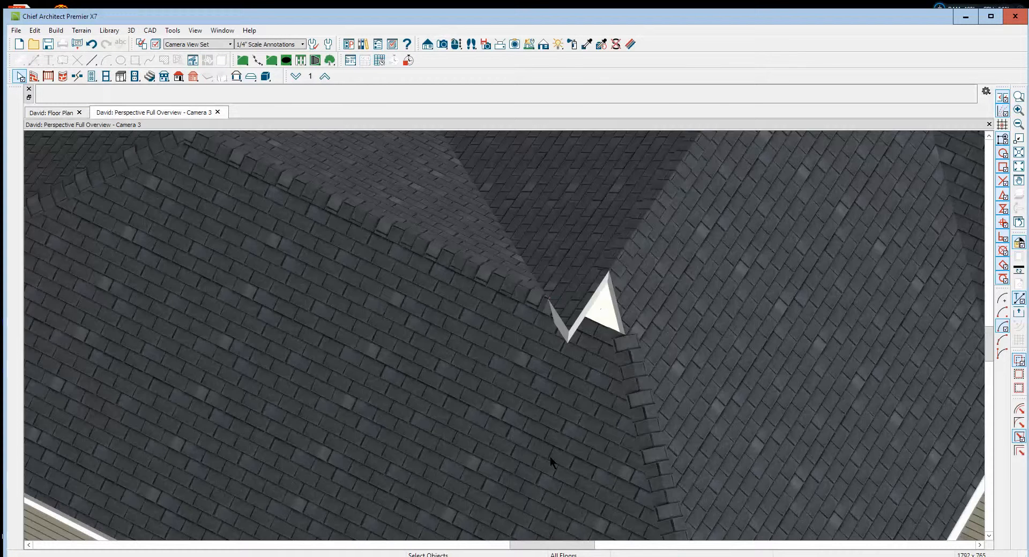
pyautogui.scroll(-5, 570, 303)
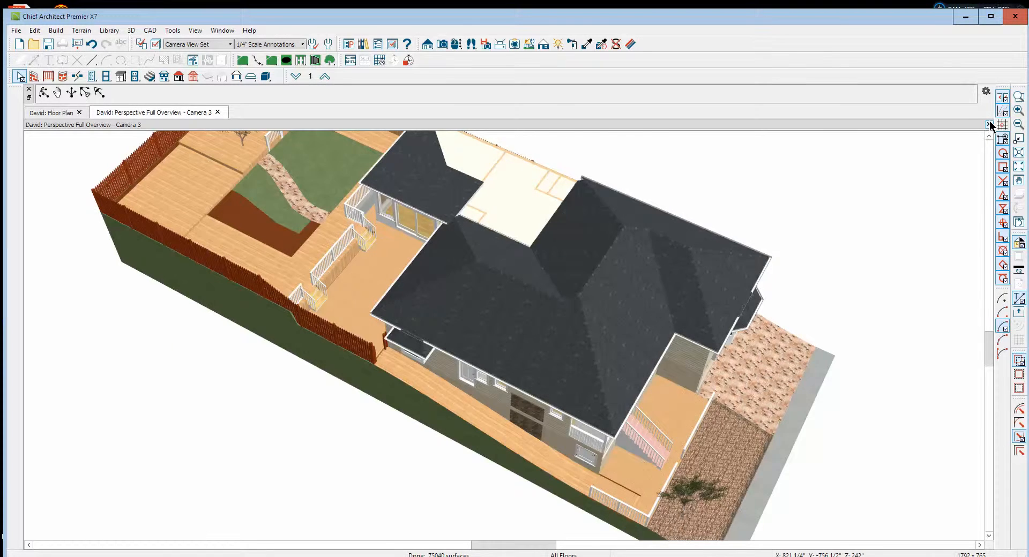
pyautogui.click(989, 125)
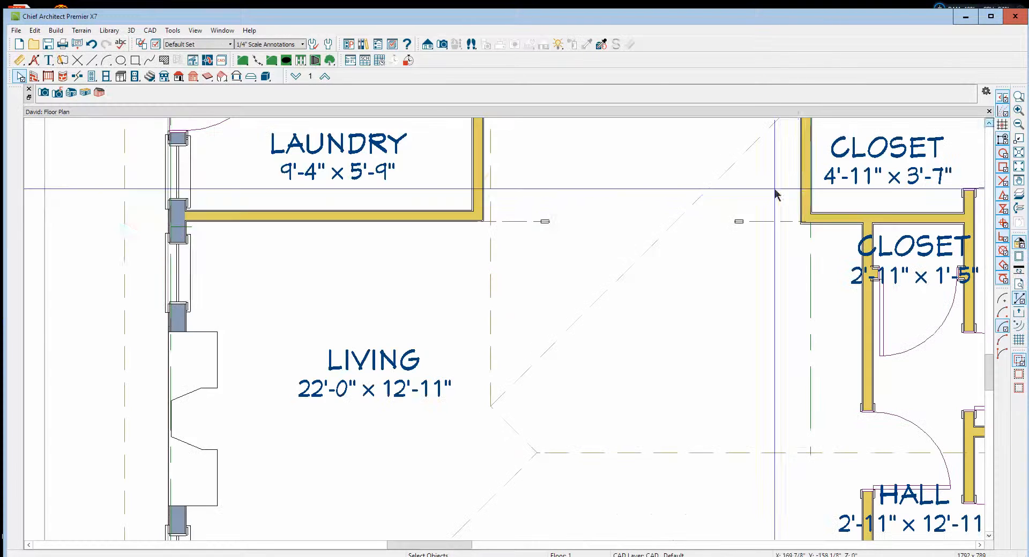
# Step: Extend the lower edge of the roof plane on the family room's deck-stair side down to the wall between the bedroom and closet
pyautogui.click(1017, 170)
pyautogui.scroll(1, 453, 337)
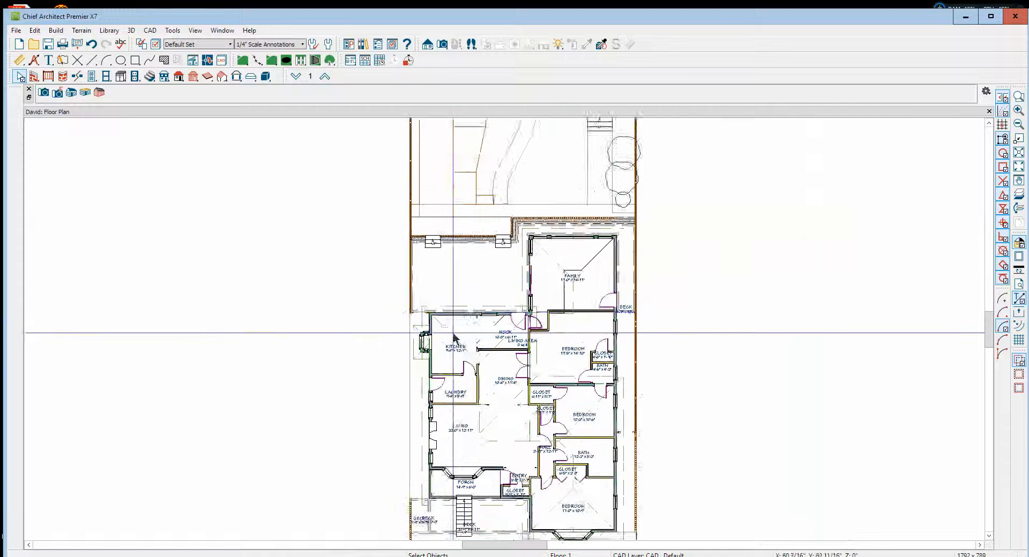
pyautogui.scroll(3, 547, 311)
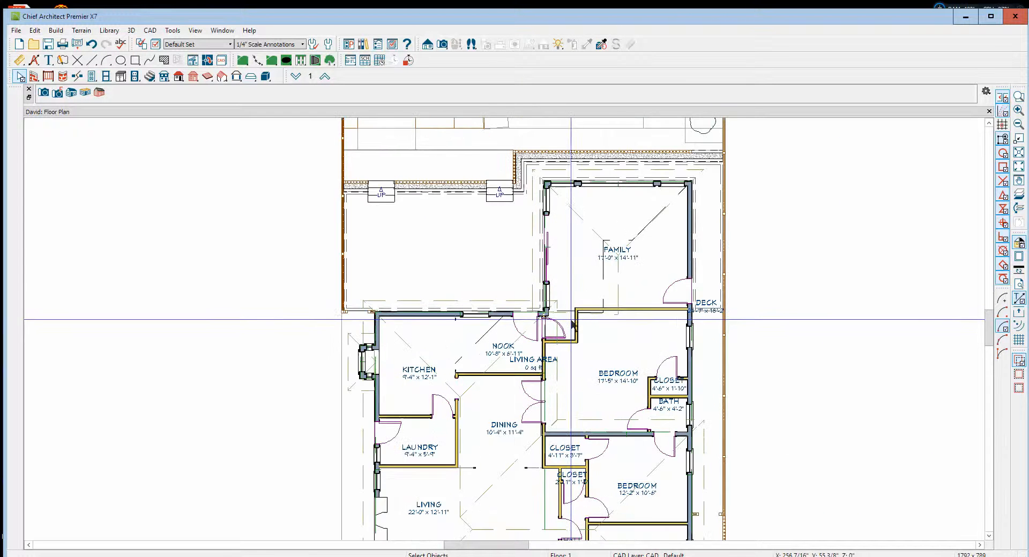
pyautogui.scroll(1, 610, 328)
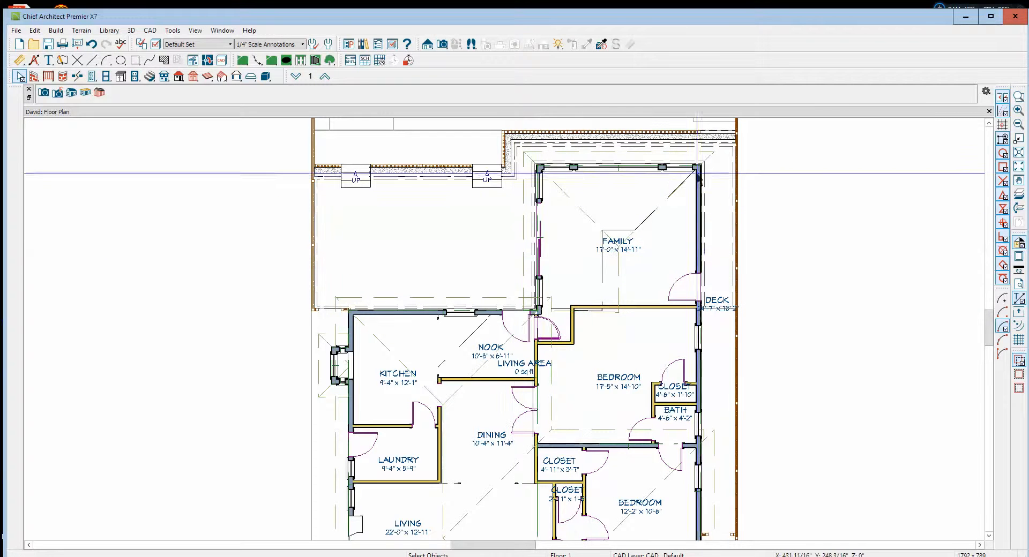
pyautogui.click(521, 256)
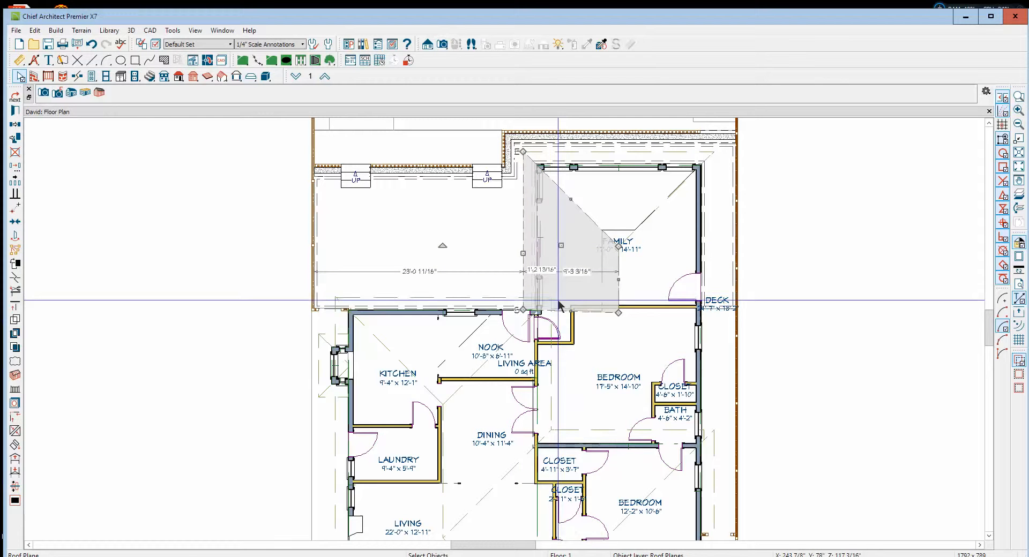
pyautogui.moveTo(570, 312); pyautogui.dragTo(578, 441)
# Step: Copy the extended roof plane to the open area beyond the deck and reflect the copy horizontally about its center
pyautogui.click(647, 213)
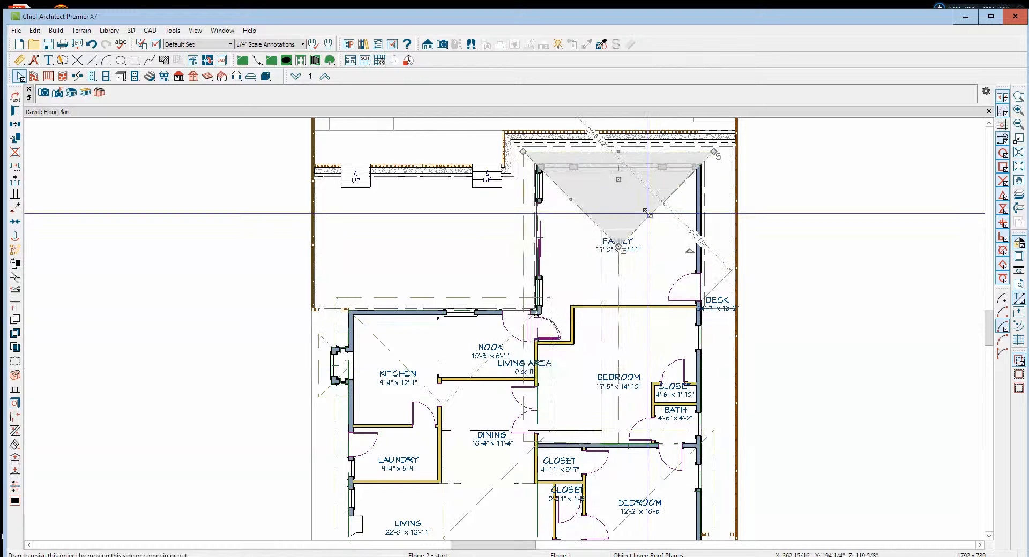
pyautogui.click(616, 353)
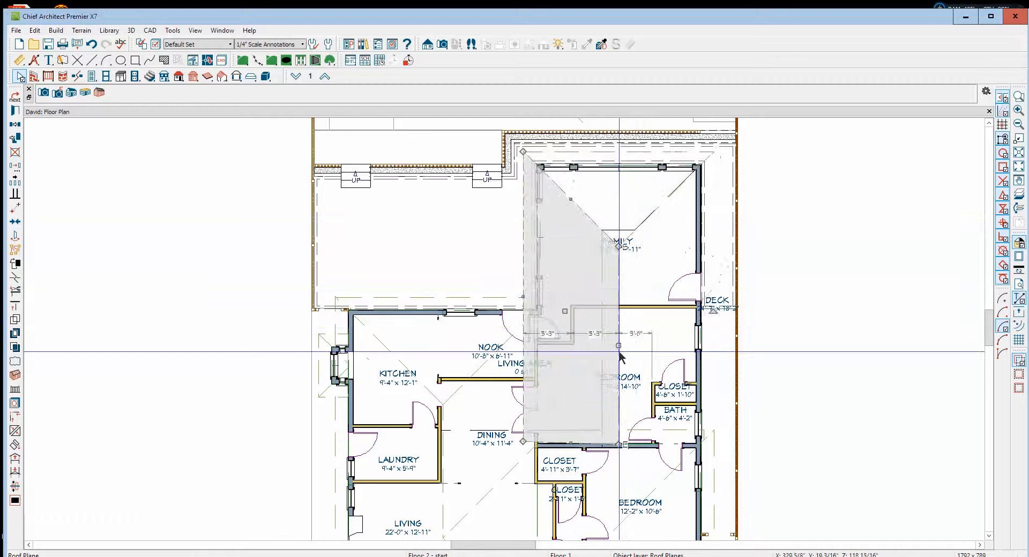
pyautogui.click(15, 127)
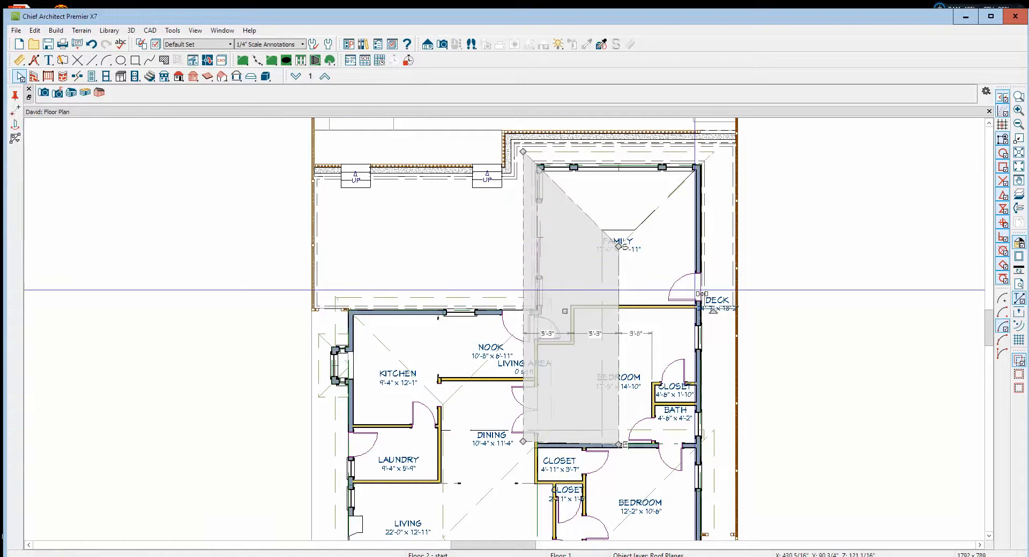
pyautogui.click(798, 328)
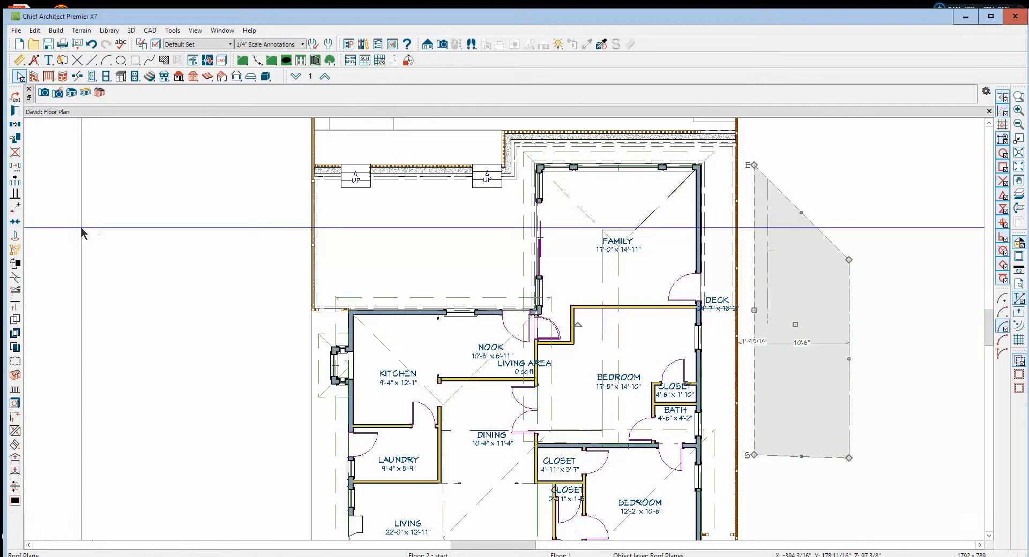
pyautogui.click(15, 168)
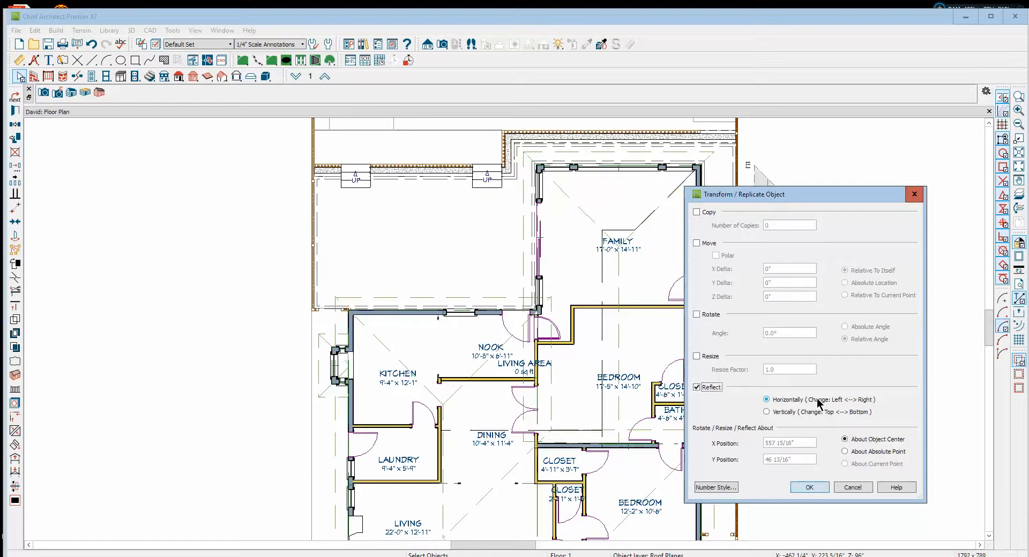
pyautogui.click(816, 489)
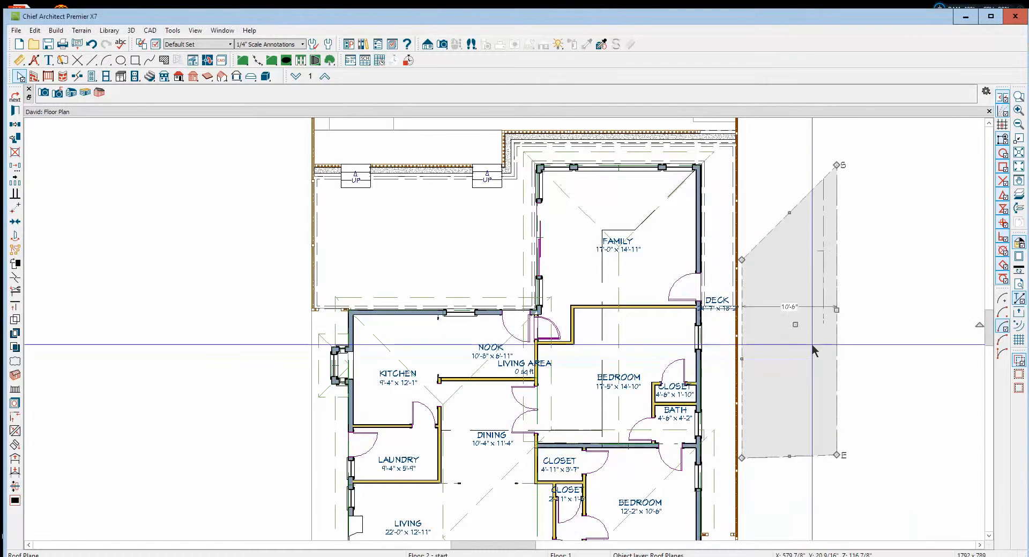
# Step: Move the reflected roof plane point to point so its baseline lands on the family room's deck-side exterior wall
pyautogui.scroll(2, 806, 329)
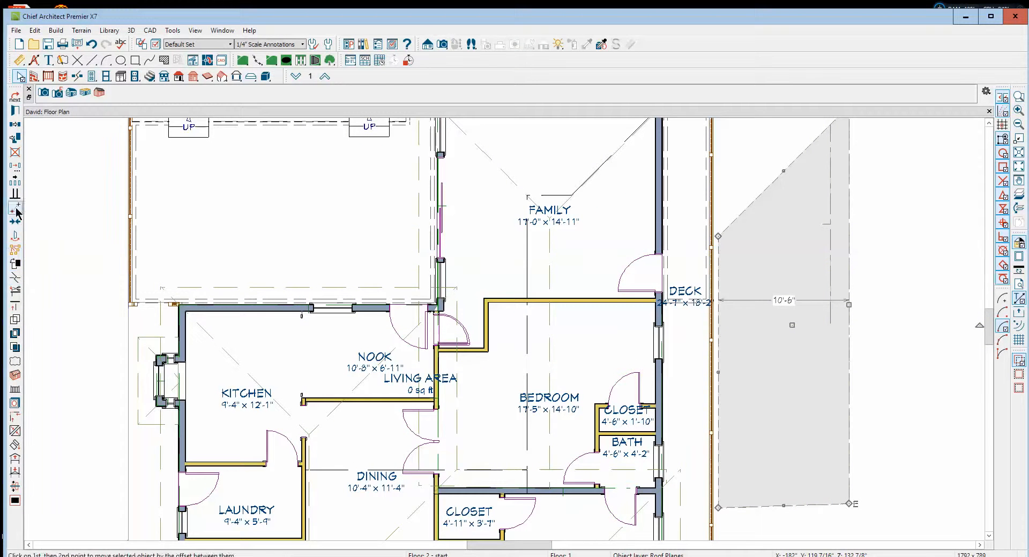
pyautogui.click(830, 224)
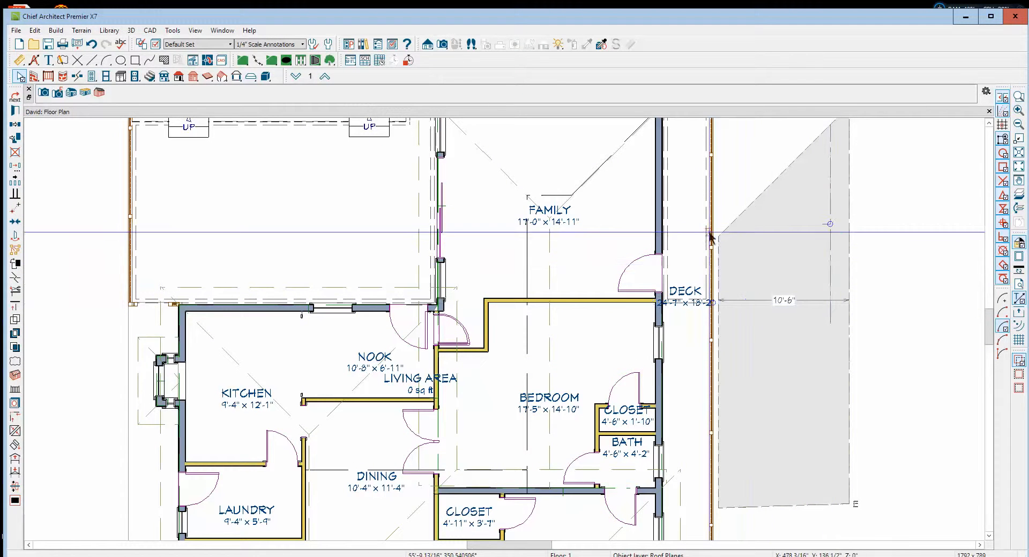
pyautogui.click(661, 224)
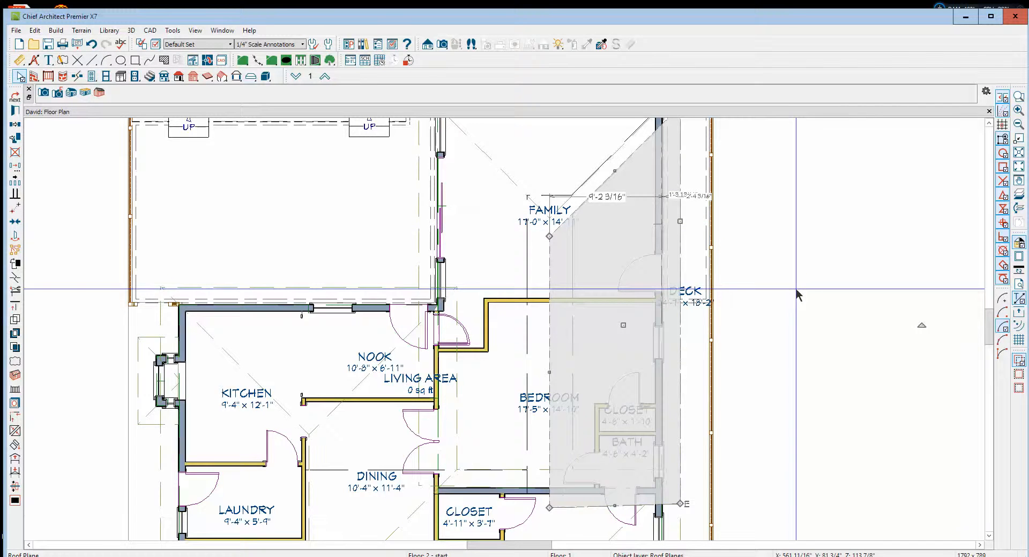
pyautogui.scroll(-2, 786, 251)
pyautogui.click(786, 250)
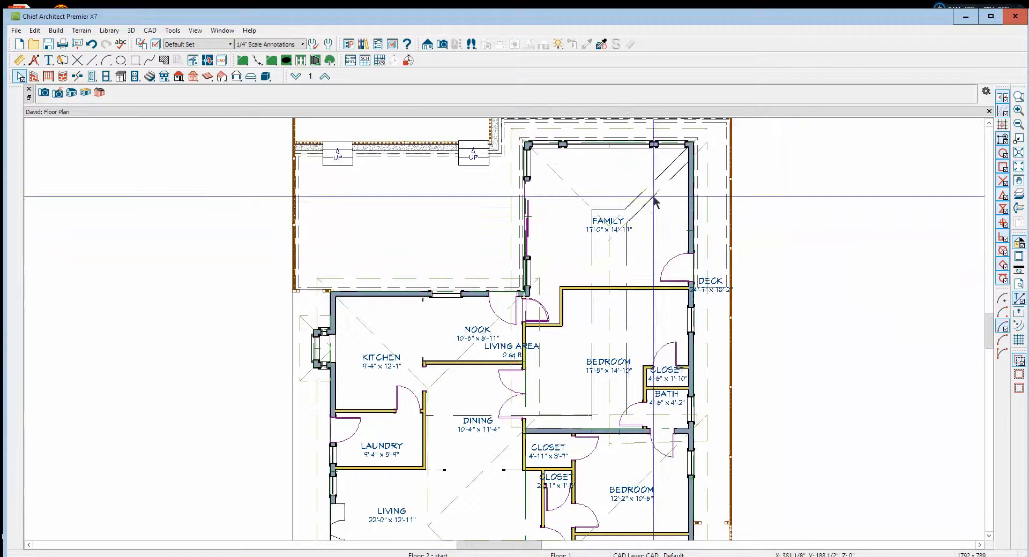
# Step: Join the moved roof plane along its hip to the family room's end plane and along its ridge to the opposite plane
pyautogui.rightClick(654, 202)
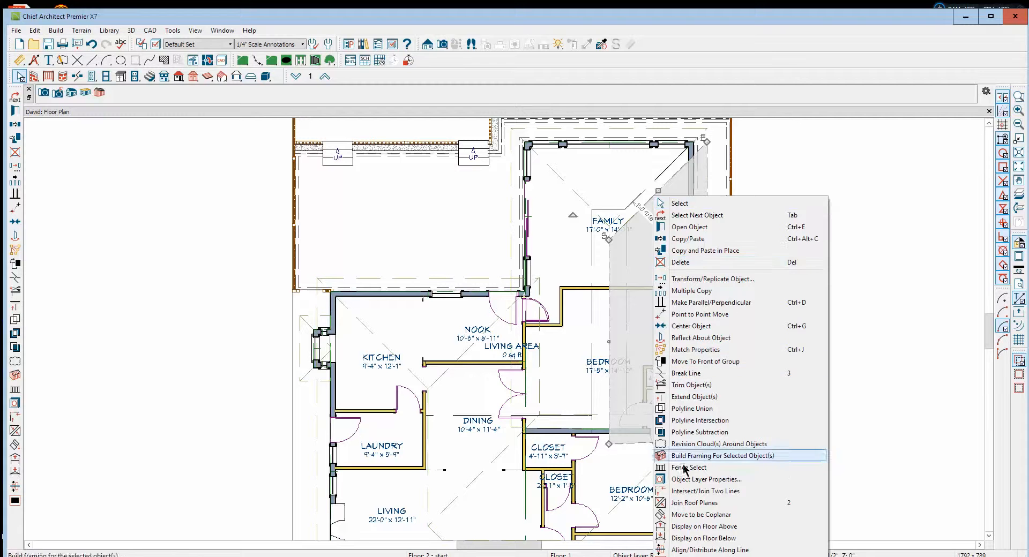
pyautogui.click(693, 503)
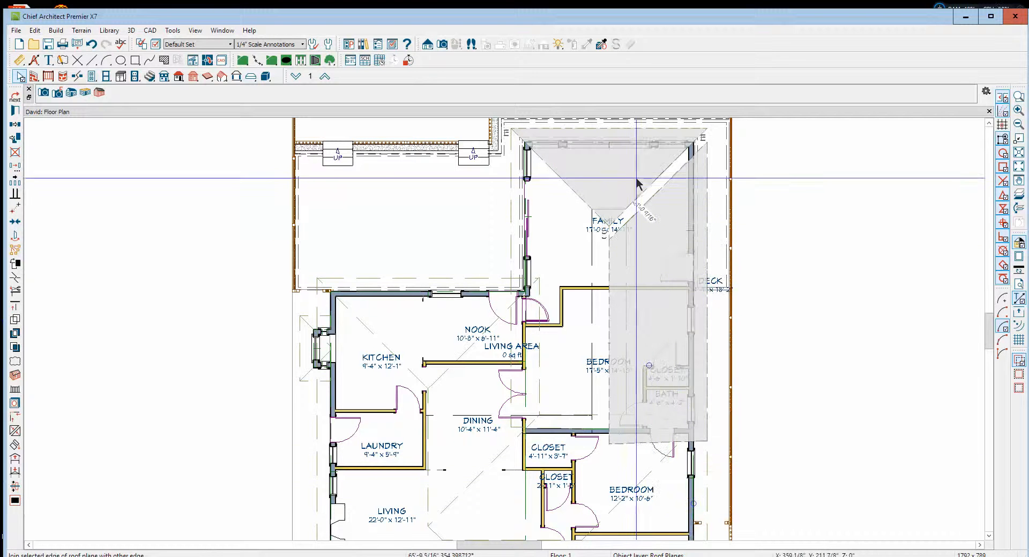
pyautogui.press('Escape')
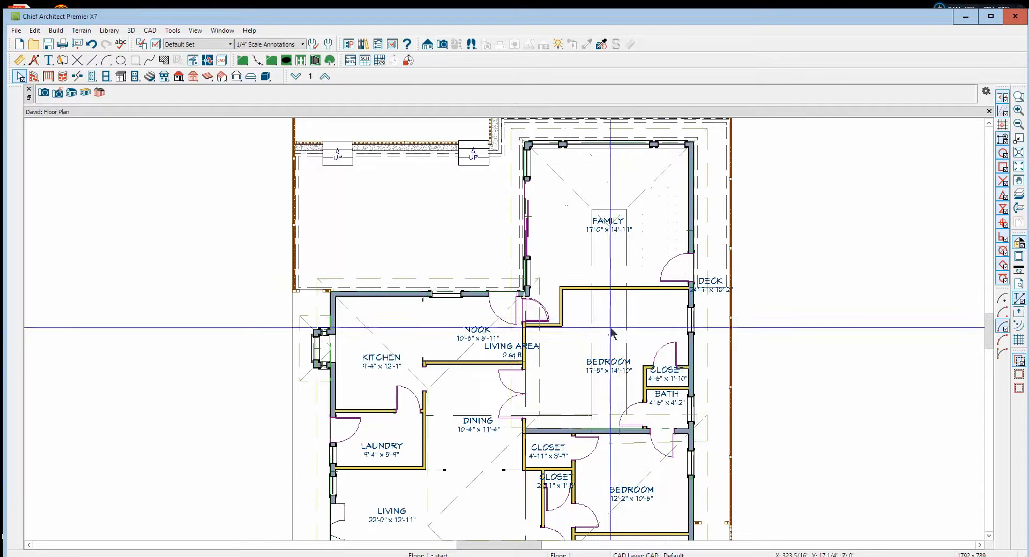
pyautogui.rightClick(609, 346)
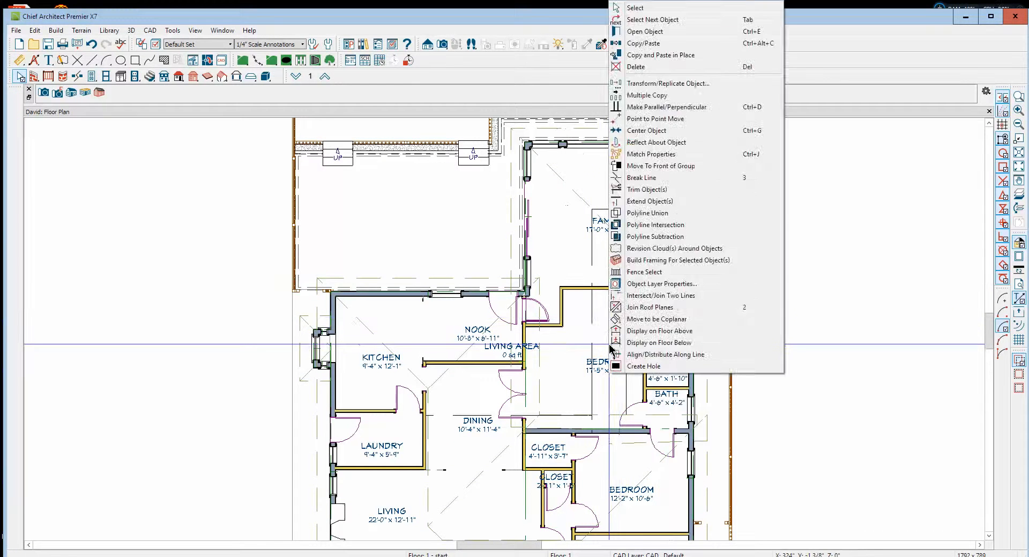
pyautogui.click(628, 310)
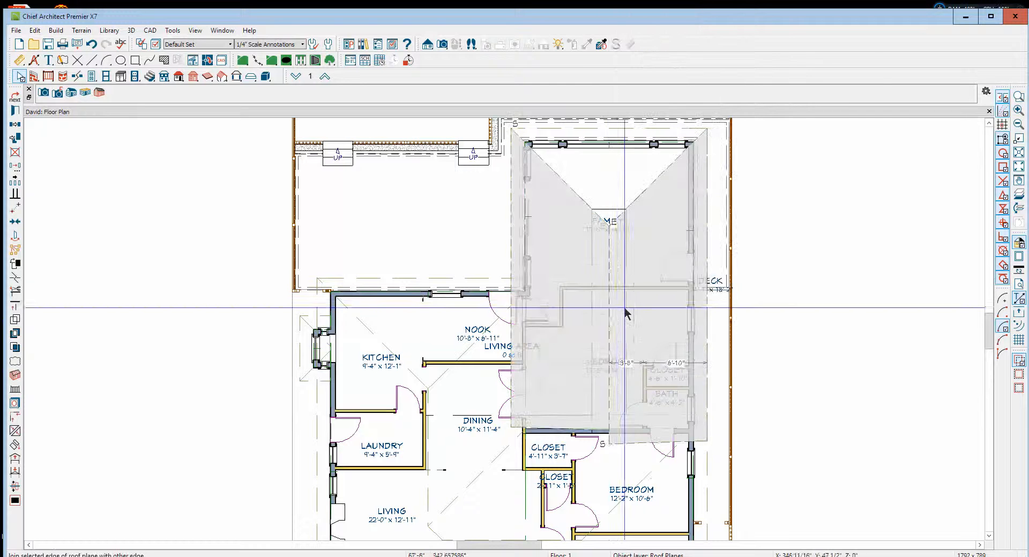
pyautogui.click(587, 337)
pyautogui.click(745, 354)
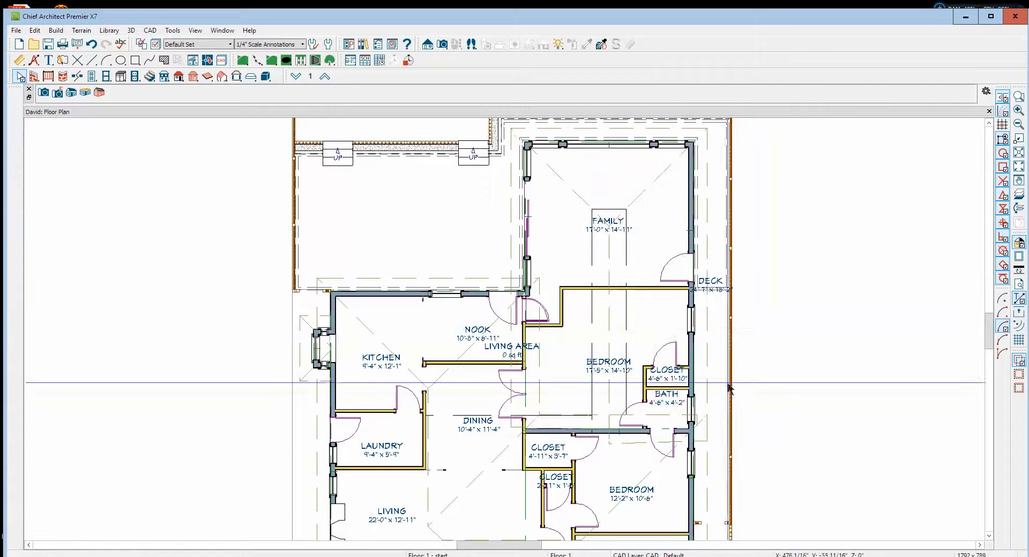
# Step: Examine the roof lines around the living room, bedrooms and foundation outline in Cedar Roof.pdf in Acrobat Reader, and return to the plan
pyautogui.scroll(4, 616, 492)
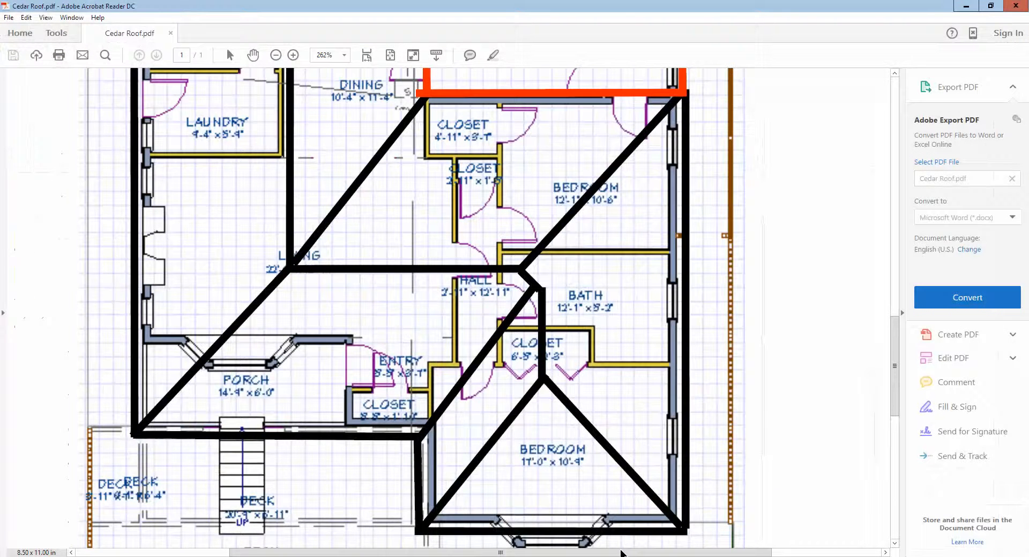
pyautogui.scroll(-1, 588, 398)
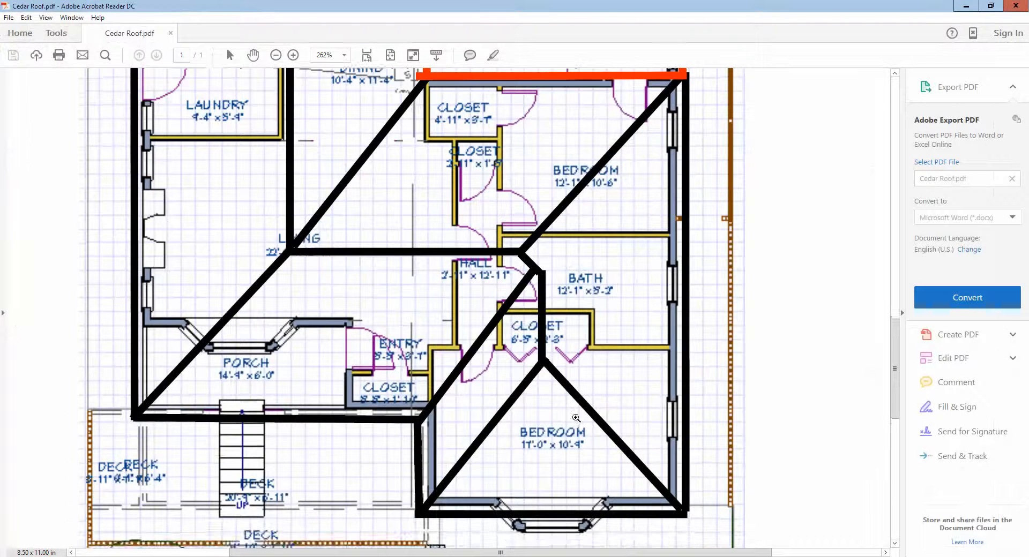
pyautogui.scroll(1, 587, 398)
pyautogui.scroll(2, 614, 319)
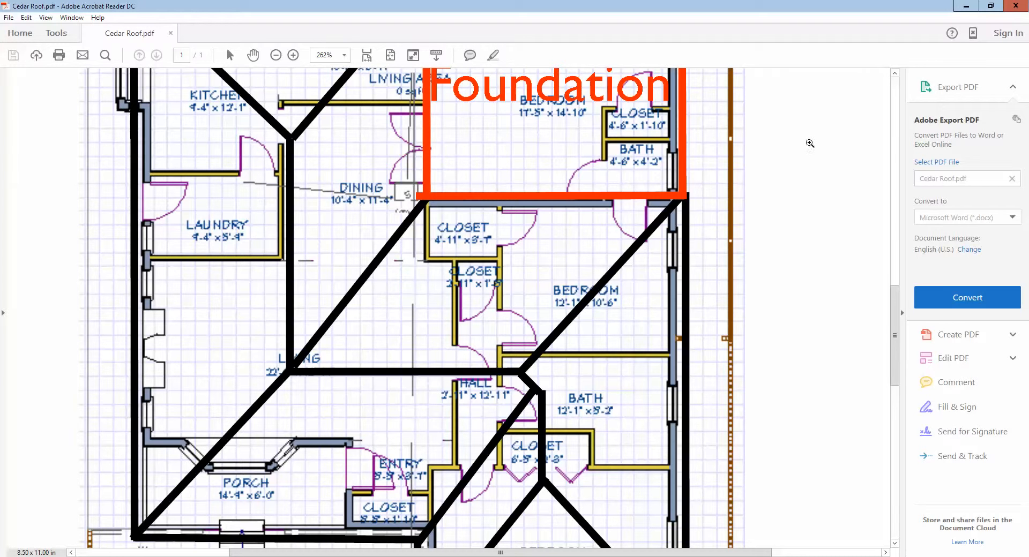
pyautogui.click(959, 10)
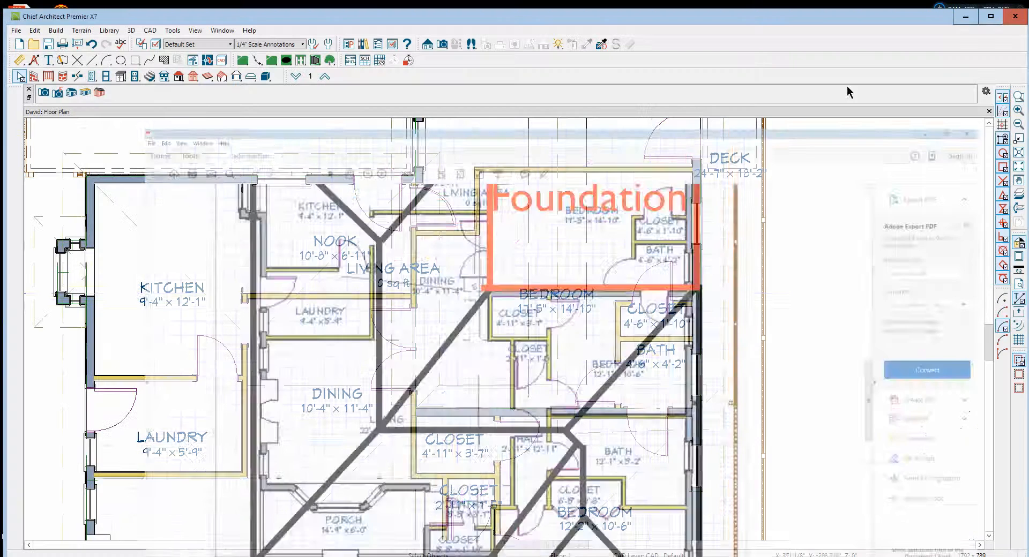
# Step: Check the joined roof in a section view looking through the family room toward its end wall, and close the view
pyautogui.scroll(-2, 615, 324)
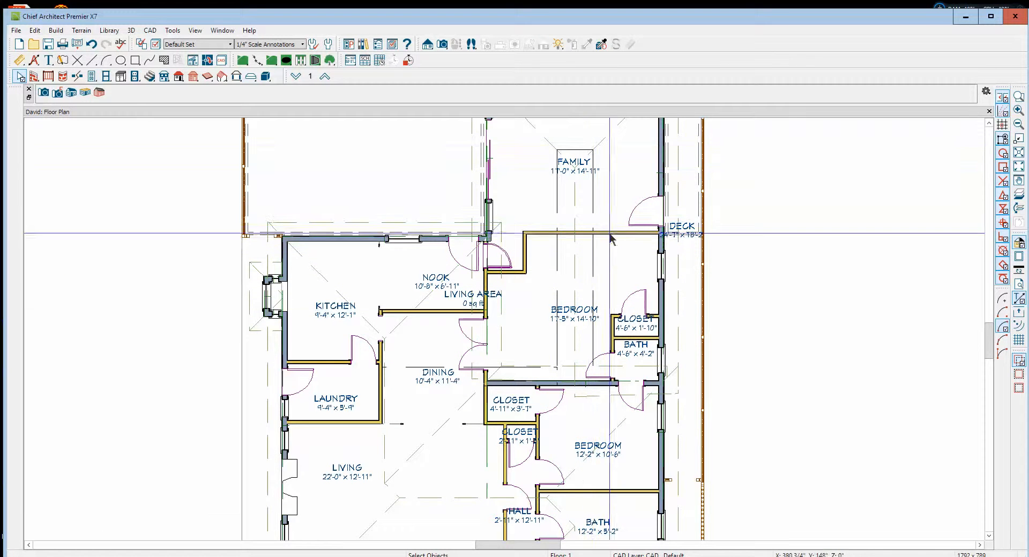
pyautogui.click(989, 122)
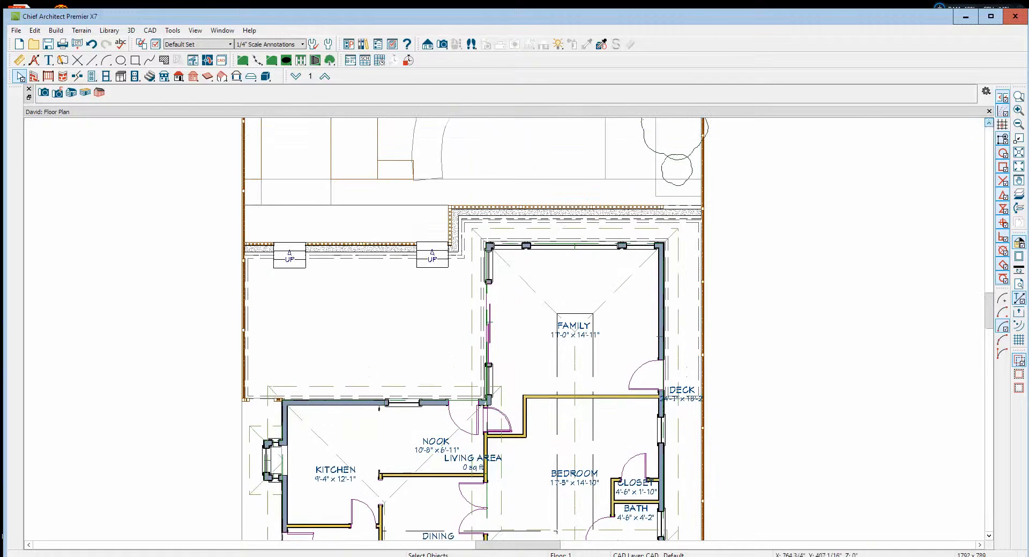
pyautogui.click(427, 45)
pyautogui.moveTo(574, 382); pyautogui.dragTo(577, 171)
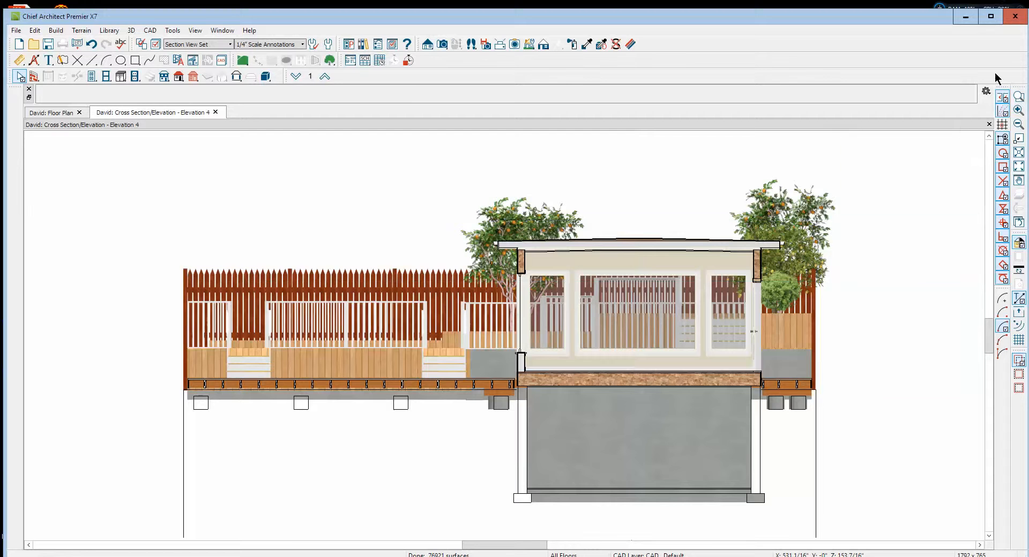
pyautogui.click(988, 124)
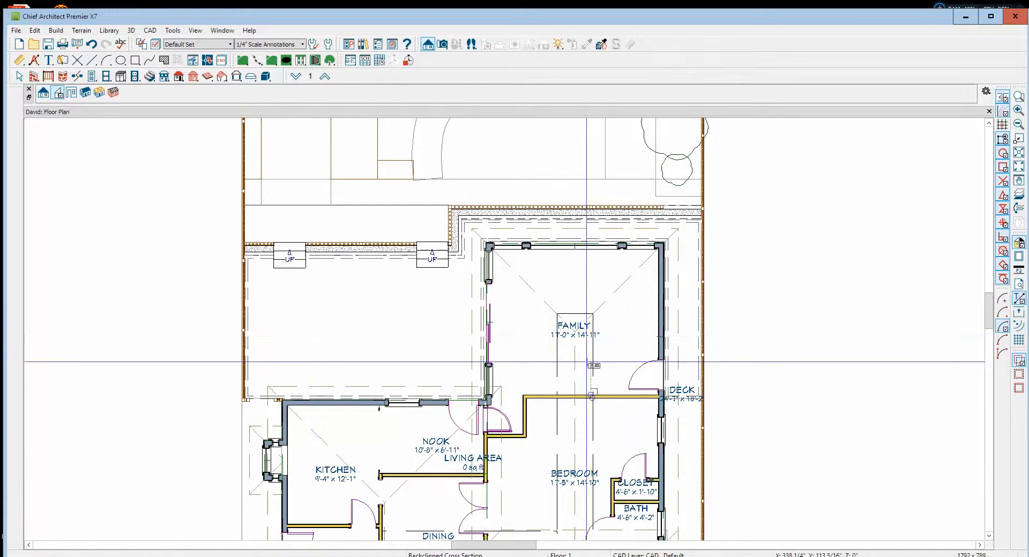
# Step: Check the roof and ceiling profile in a backclipped cross section of the family room, and close the view
pyautogui.moveTo(574, 365); pyautogui.dragTo(575, 322)
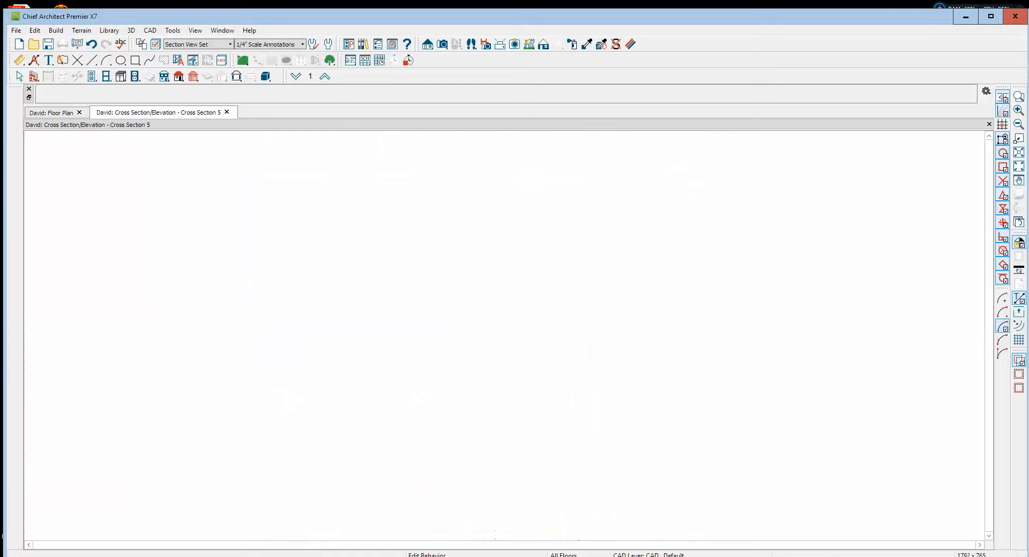
pyautogui.scroll(4, 674, 300)
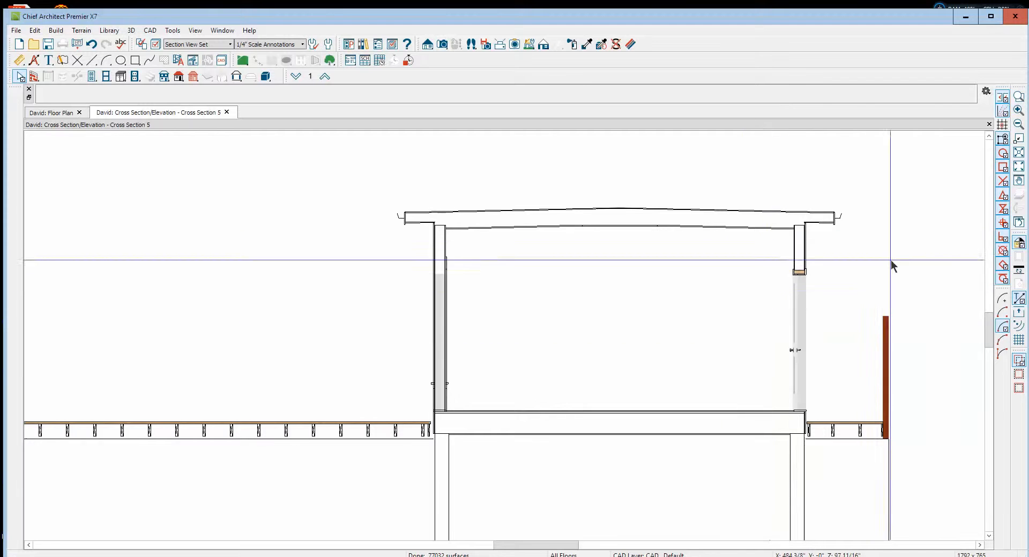
pyautogui.click(988, 125)
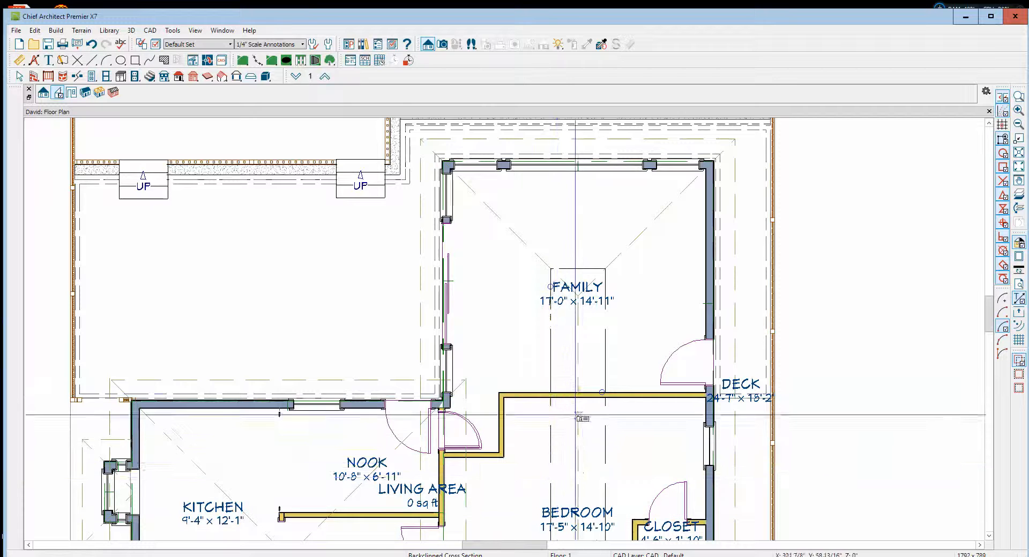
pyautogui.scroll(-2, 573, 363)
pyautogui.scroll(-2, 573, 363)
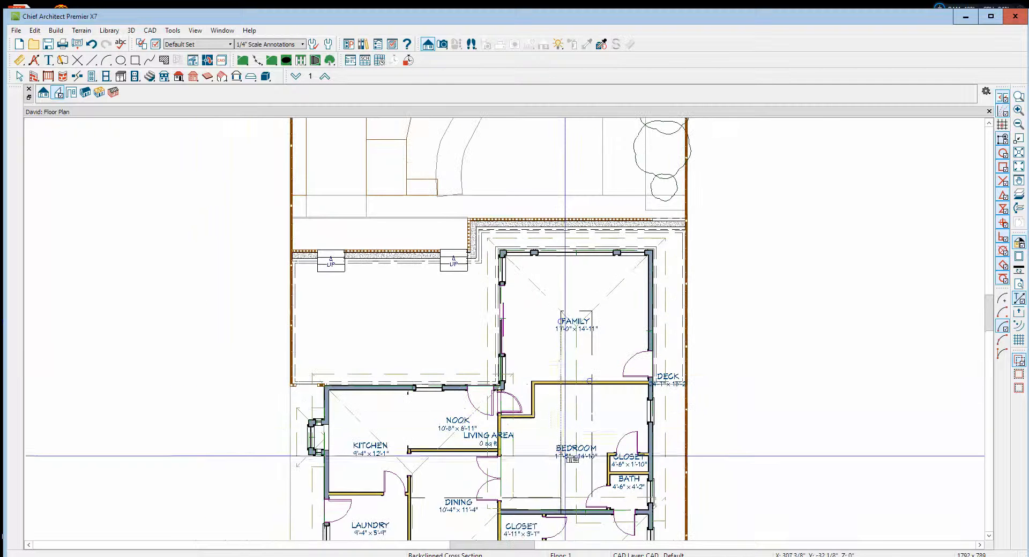
pyautogui.press('space')
pyautogui.scroll(2, 568, 380)
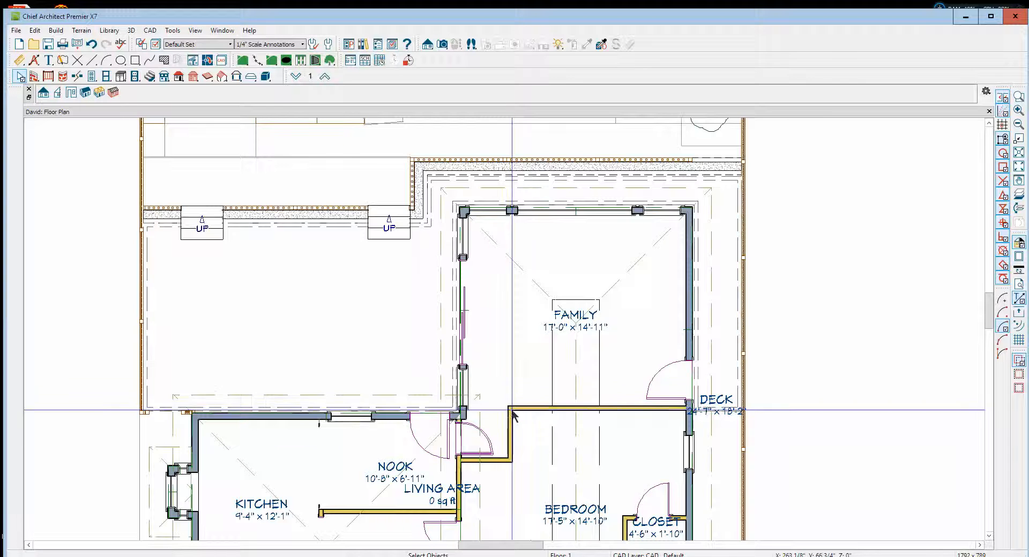
pyautogui.scroll(-1, 496, 424)
pyautogui.scroll(-1, 556, 396)
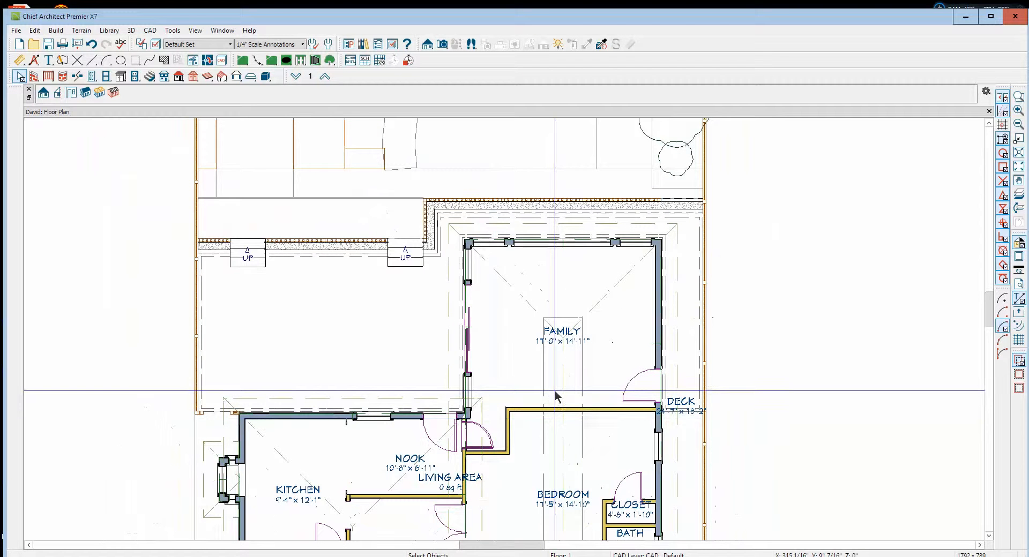
pyautogui.scroll(-2, 543, 395)
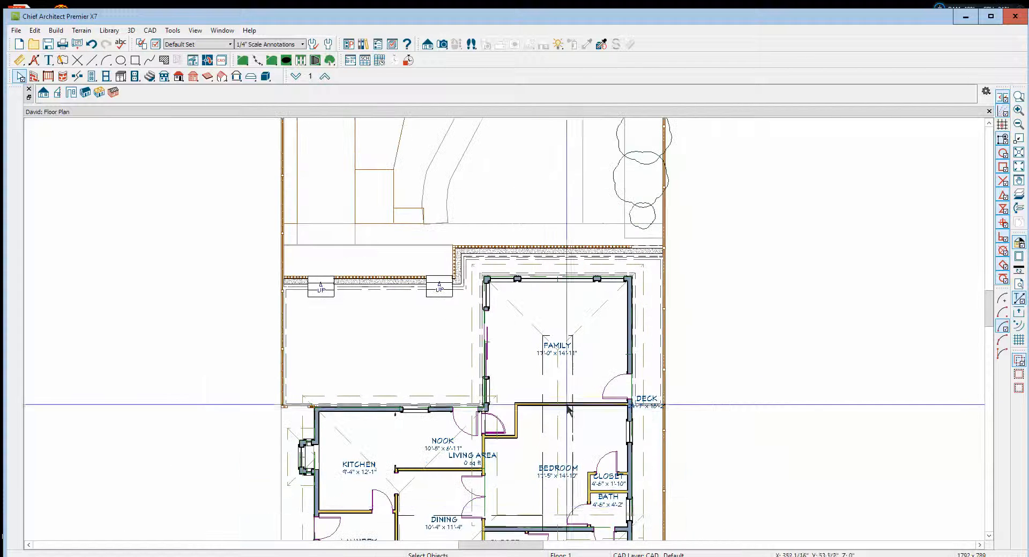
# Step: Break the upper edge of the roof plane over the closets and lower bedroom, and pull the break point down past the bedroom wall
pyautogui.click(989, 535)
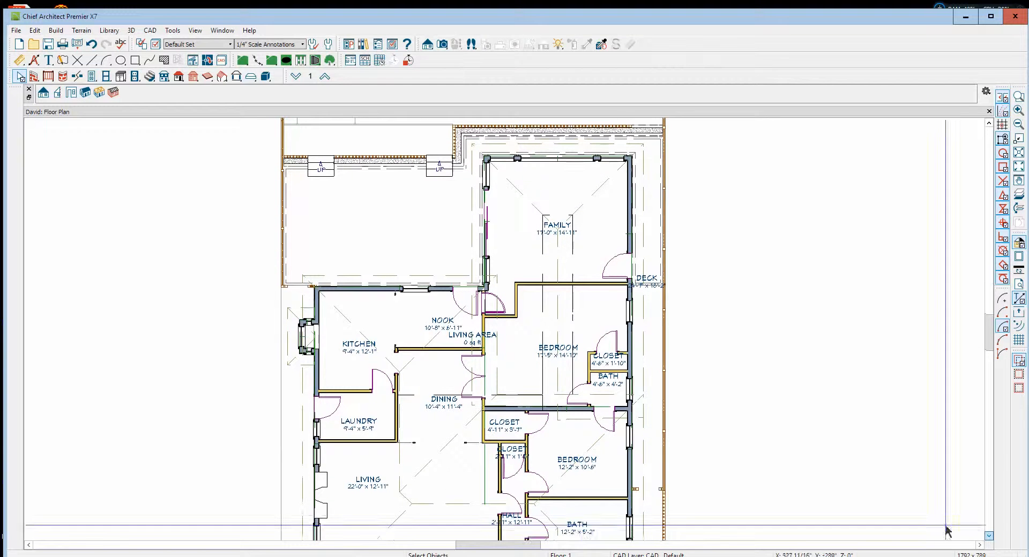
pyautogui.click(555, 419)
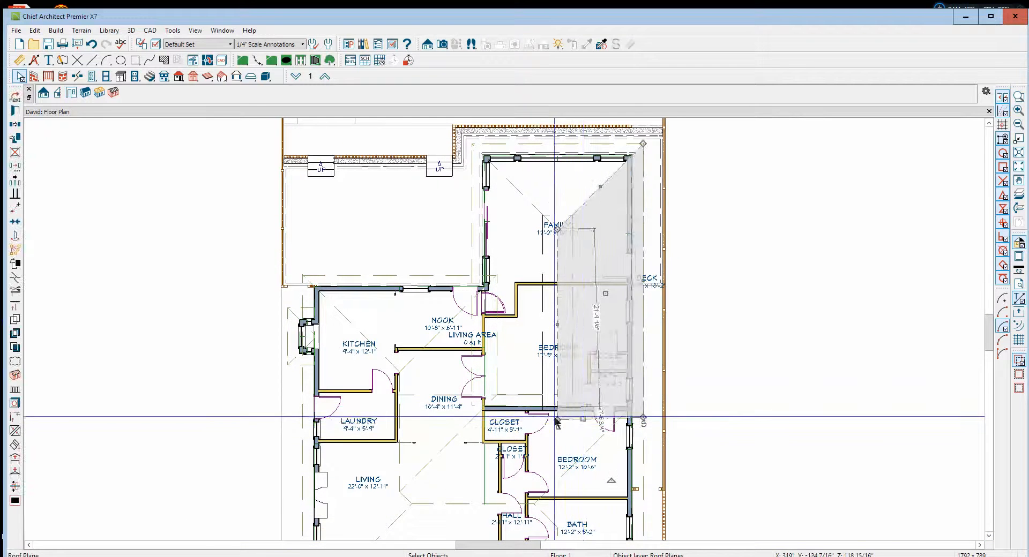
pyautogui.scroll(2, 555, 420)
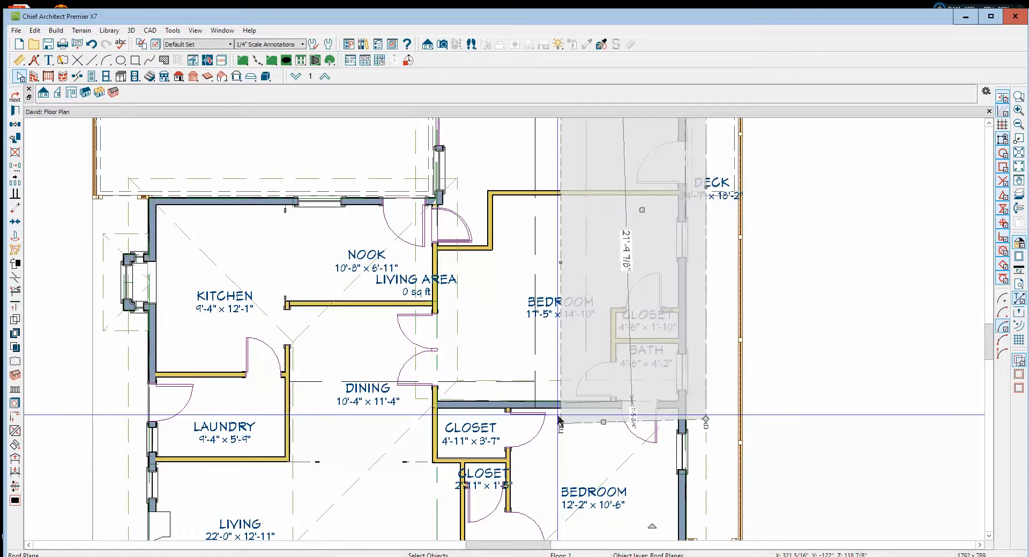
pyautogui.click(548, 381)
pyautogui.moveTo(547, 381); pyautogui.dragTo(587, 425)
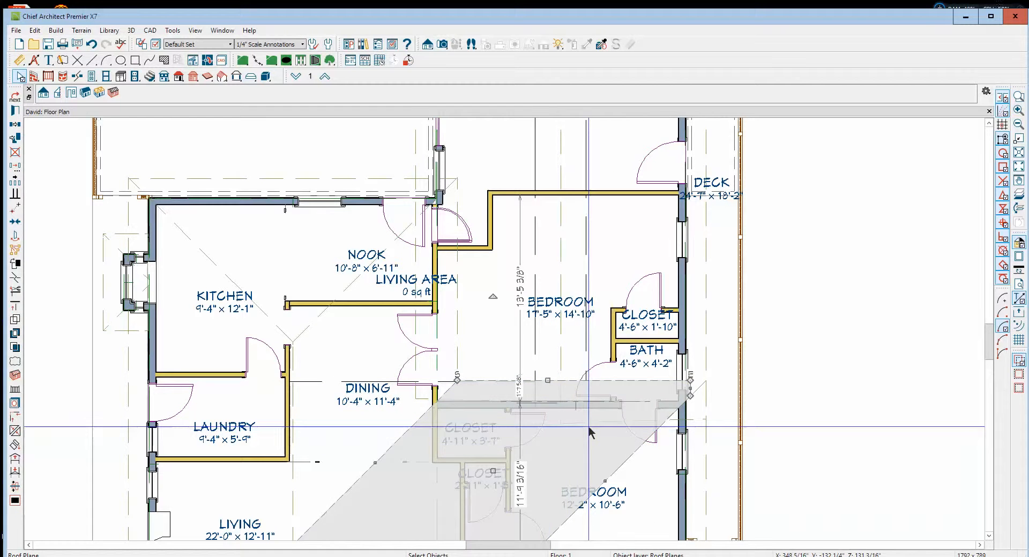
pyautogui.click(587, 425)
pyautogui.click(553, 381)
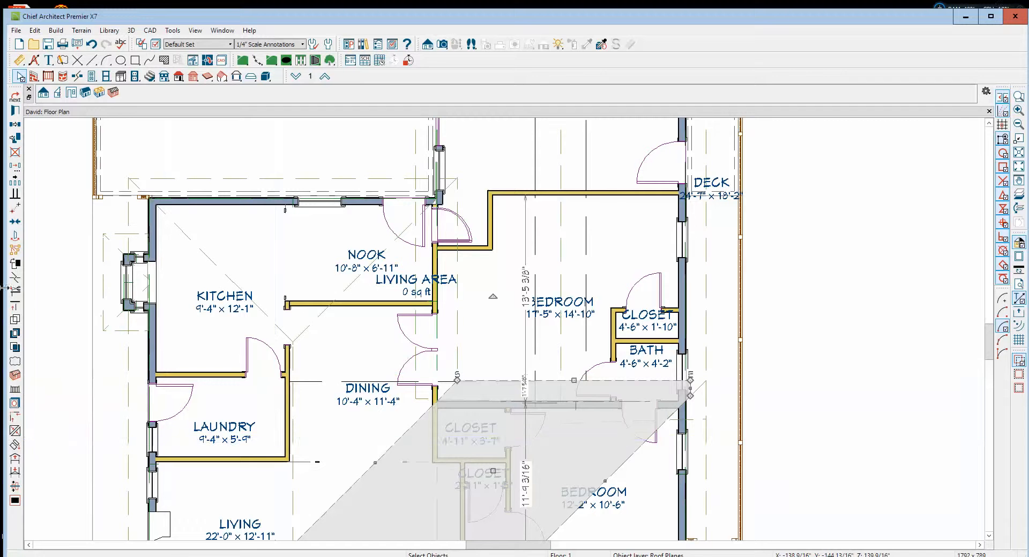
pyautogui.click(15, 277)
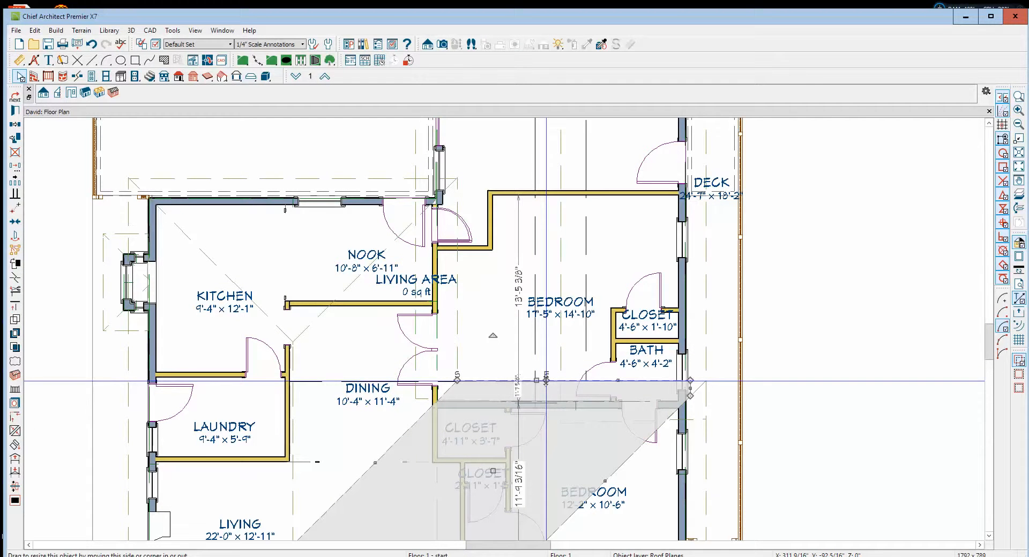
pyautogui.moveTo(546, 381); pyautogui.dragTo(546, 445)
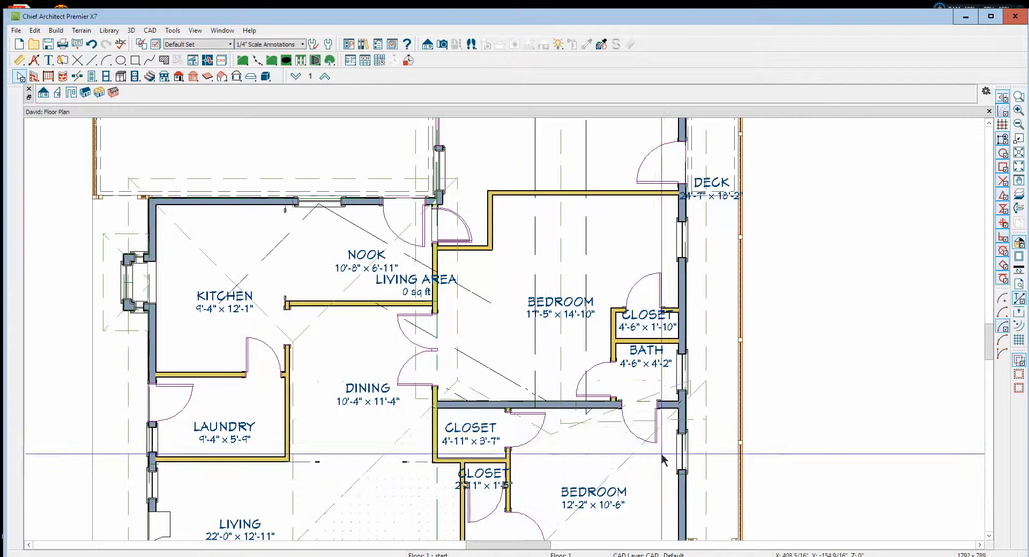
# Step: Join the lower edge of the roof plane over the closet and bath to the roof plane over the lower bedroom
pyautogui.click(619, 426)
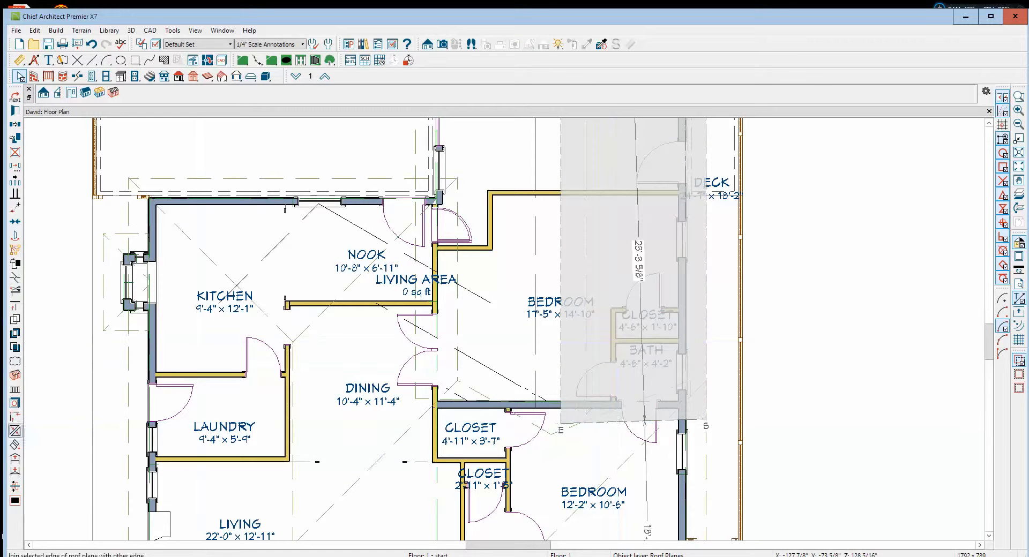
pyautogui.click(593, 423)
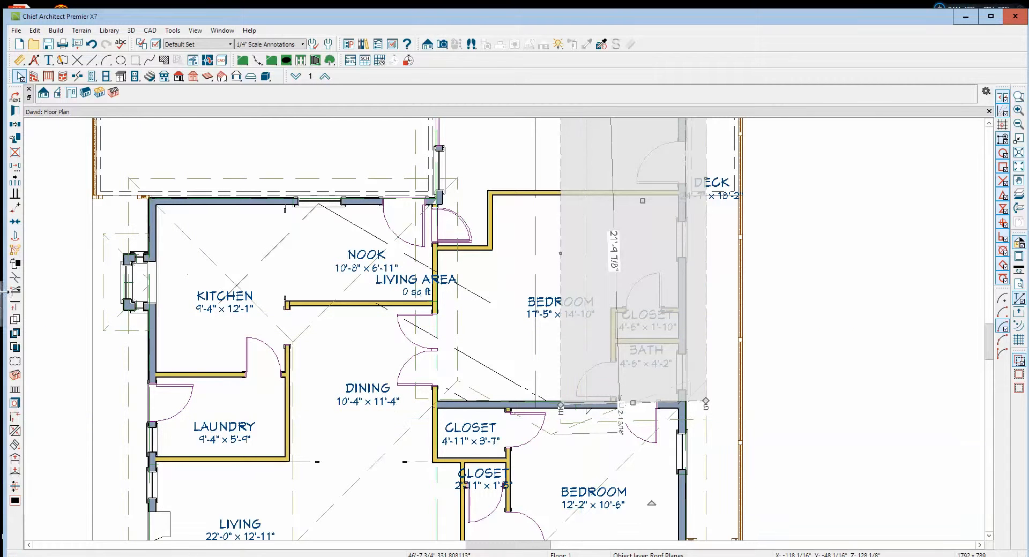
pyautogui.click(12, 428)
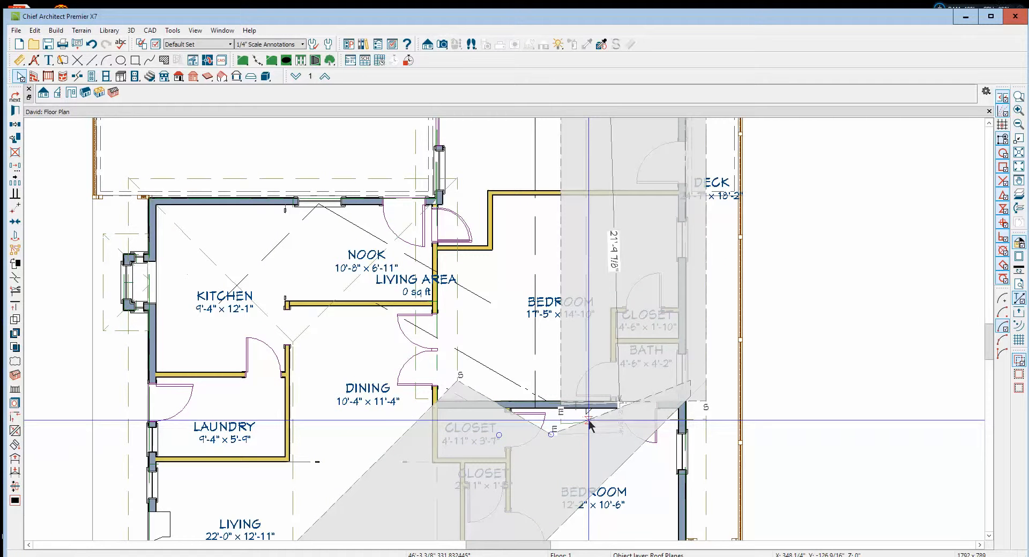
pyautogui.click(589, 420)
pyautogui.press('Escape')
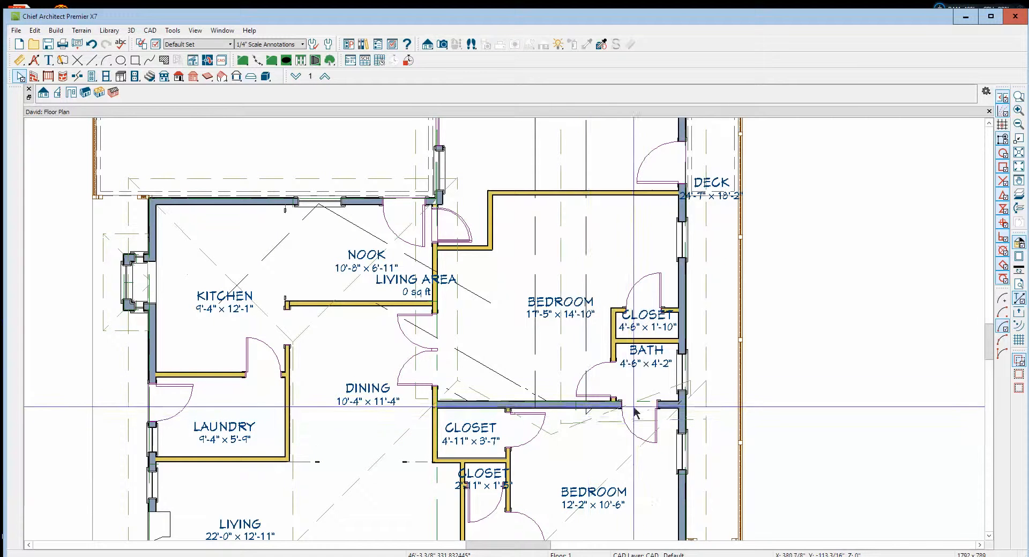
pyautogui.click(564, 394)
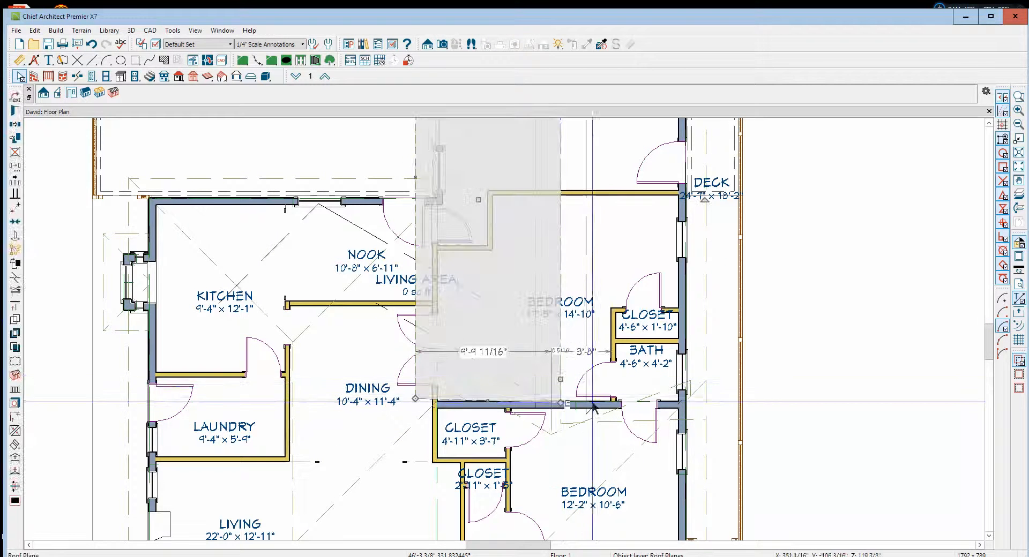
pyautogui.click(616, 422)
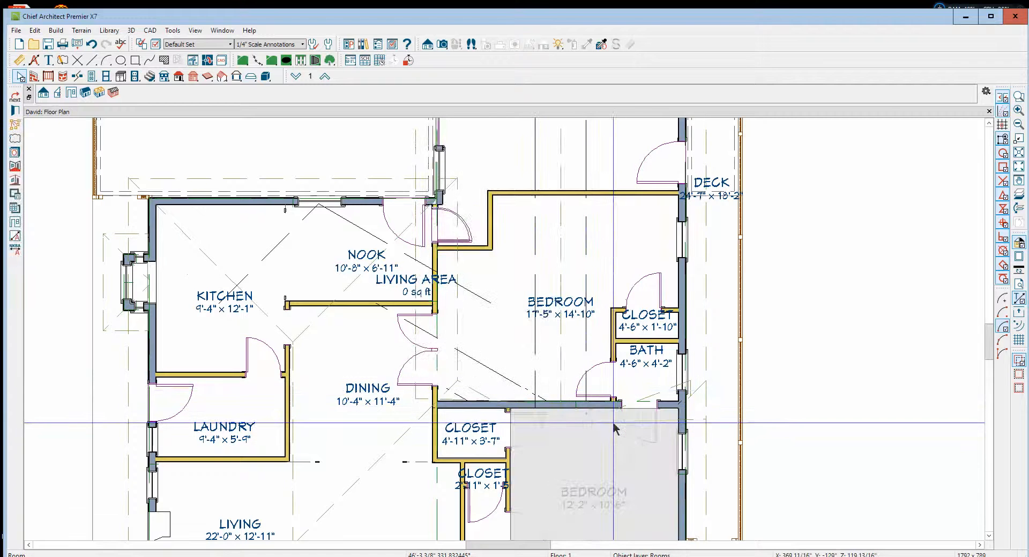
pyautogui.click(698, 423)
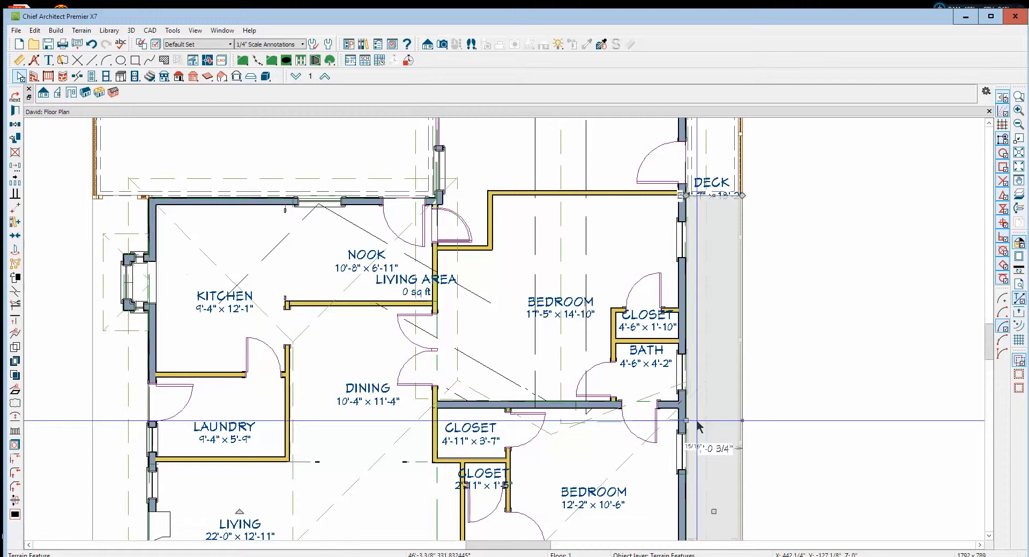
pyautogui.click(749, 363)
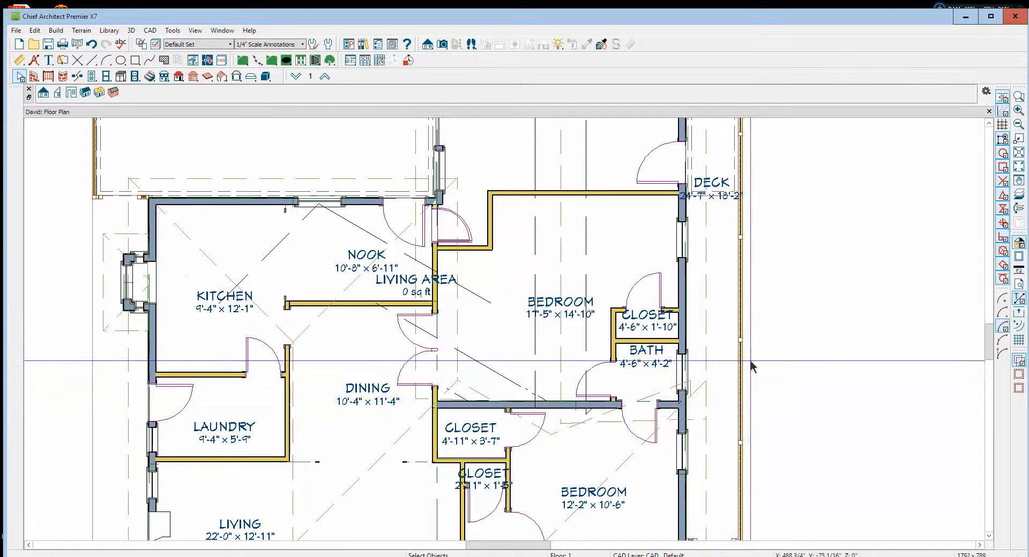
# Step: Pull the lower edge of the bath-side roof plane up into the bath, and rejoin it to the lower bedroom's roof plane
pyautogui.click(565, 279)
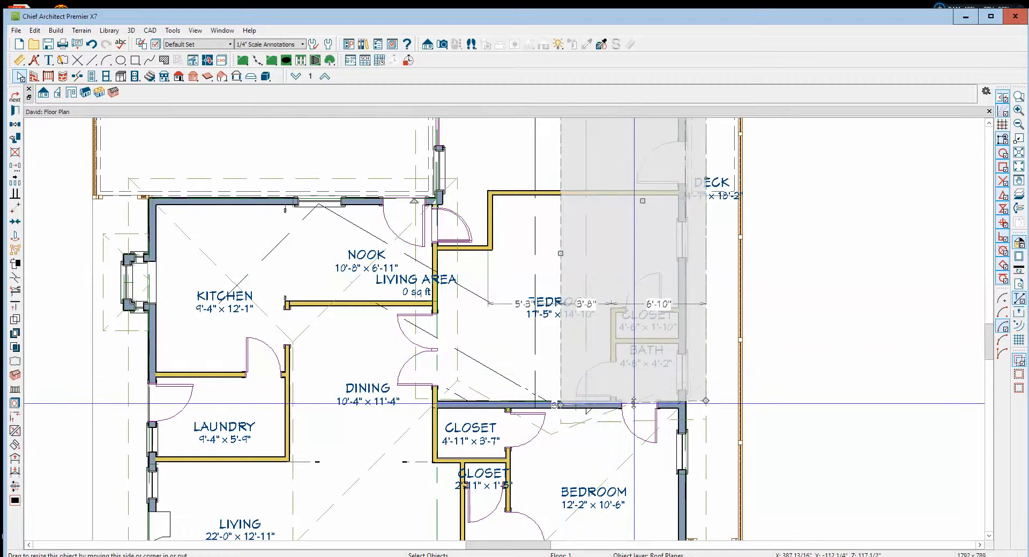
pyautogui.moveTo(633, 404); pyautogui.dragTo(631, 373)
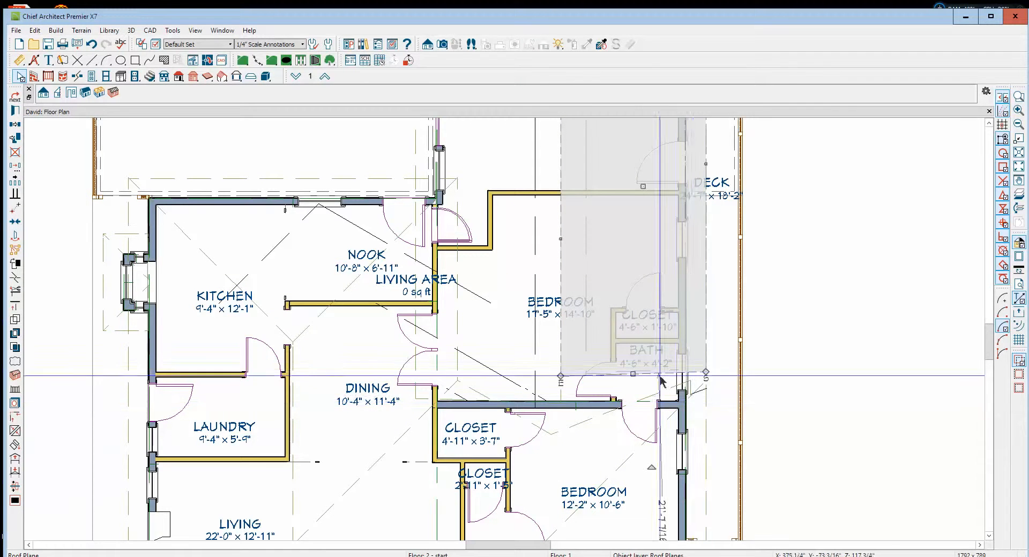
pyautogui.click(16, 429)
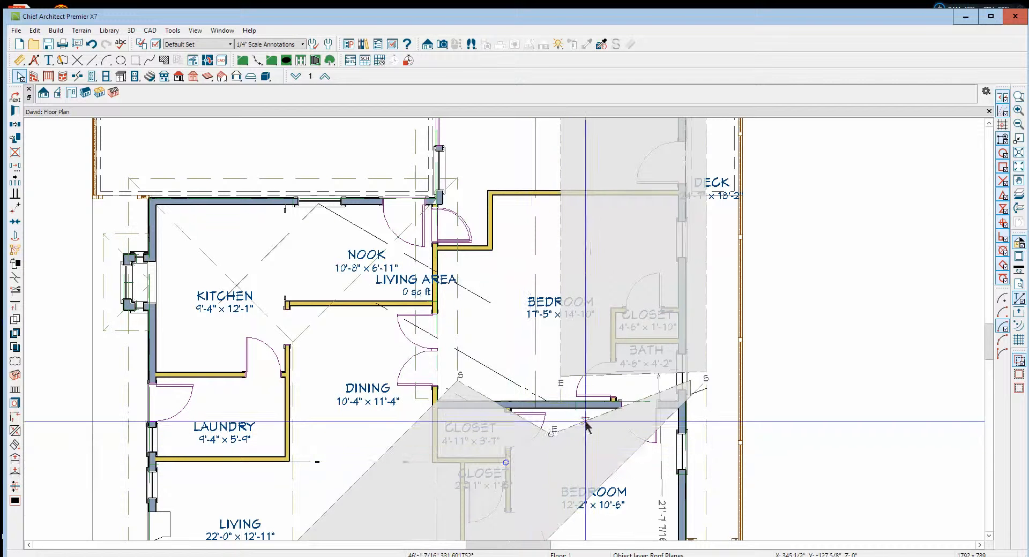
pyautogui.click(582, 428)
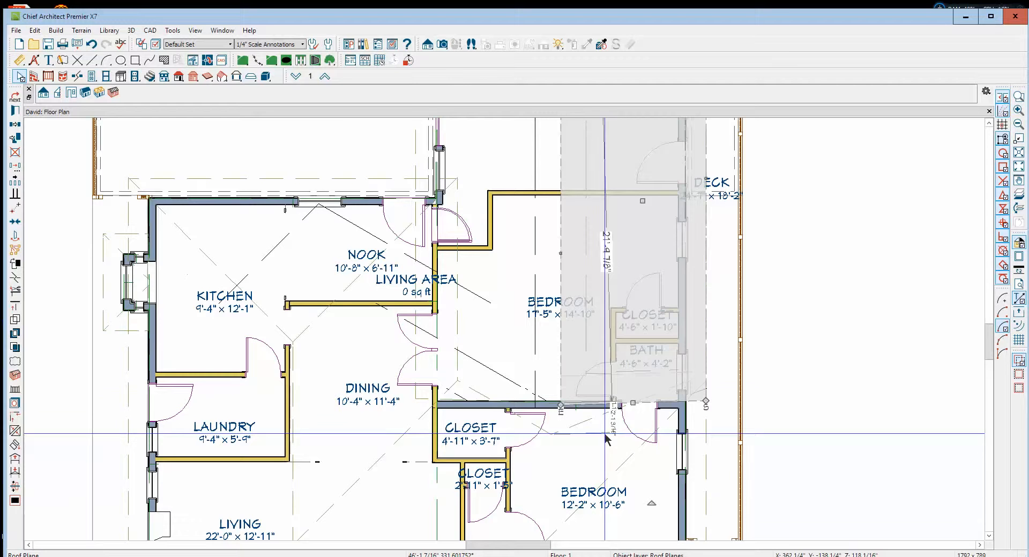
pyautogui.press('Escape')
# Step: Open a full perspective overview of the house and bring the open gap between the roof planes above the bedroom windows into close view
pyautogui.scroll(1, 602, 420)
pyautogui.scroll(1, 602, 420)
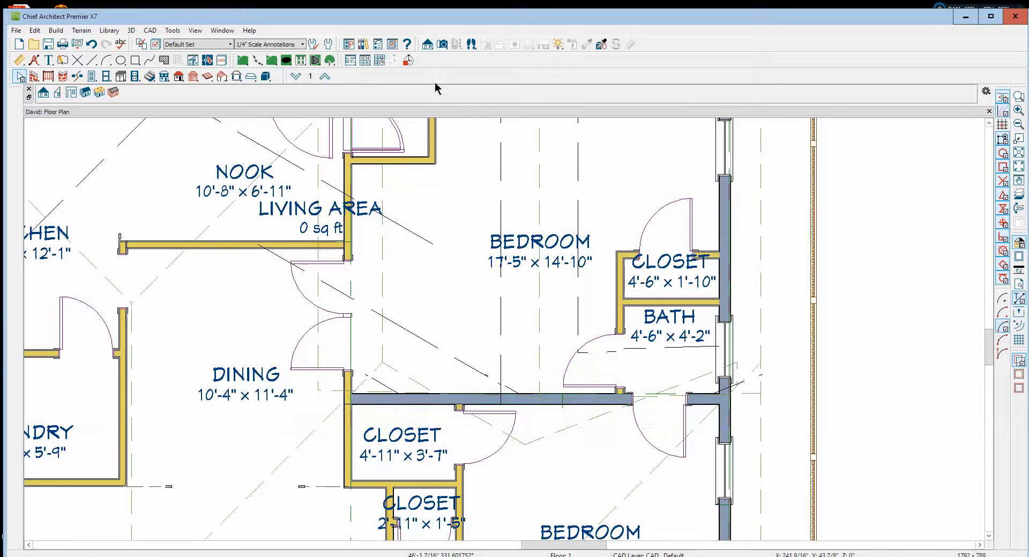
pyautogui.click(442, 43)
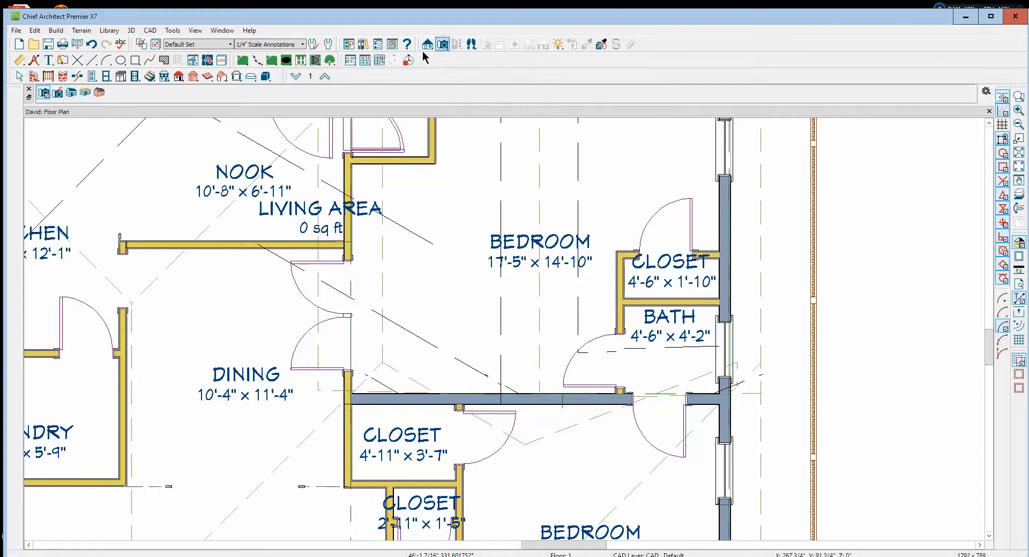
pyautogui.click(72, 94)
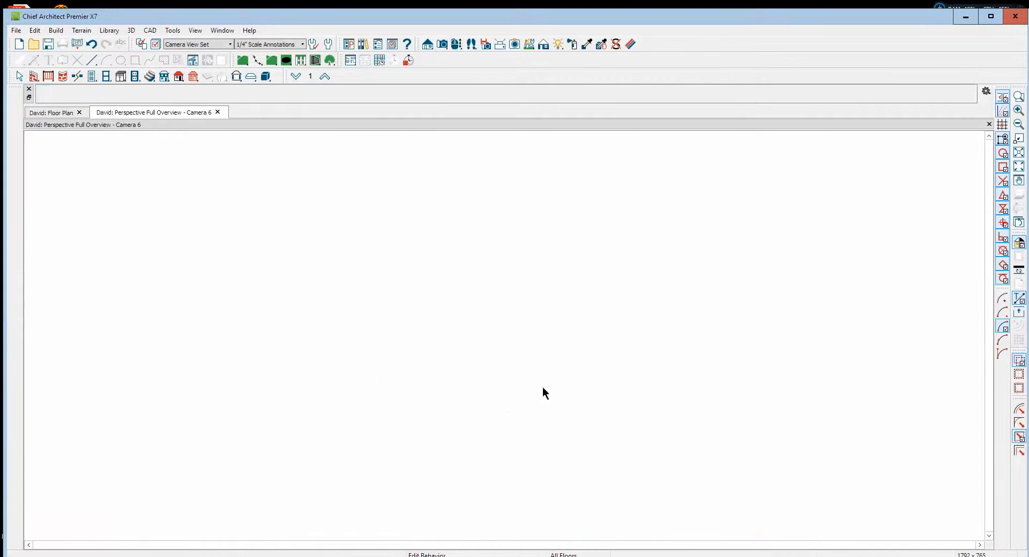
pyautogui.moveTo(560, 384); pyautogui.dragTo(449, 353)
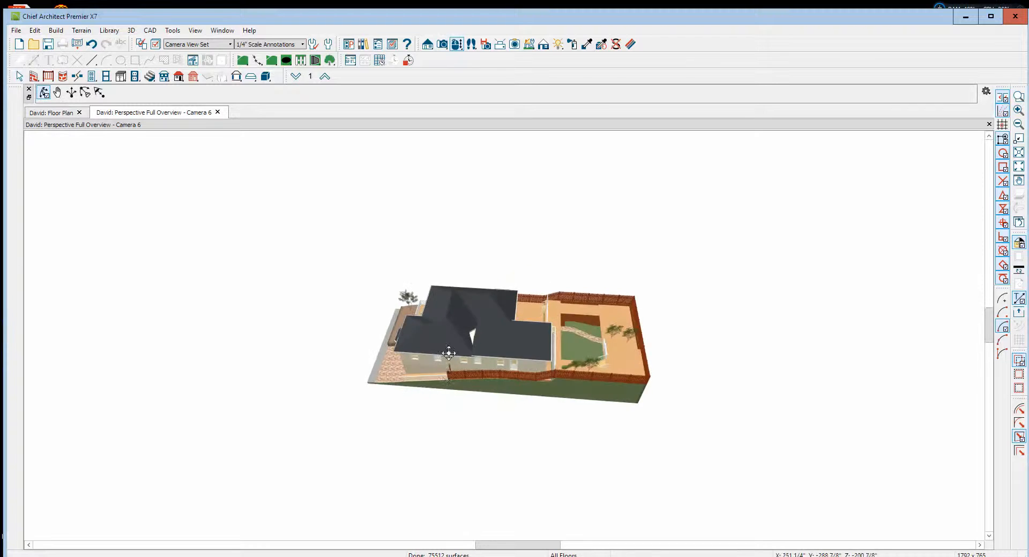
pyautogui.scroll(10, 448, 354)
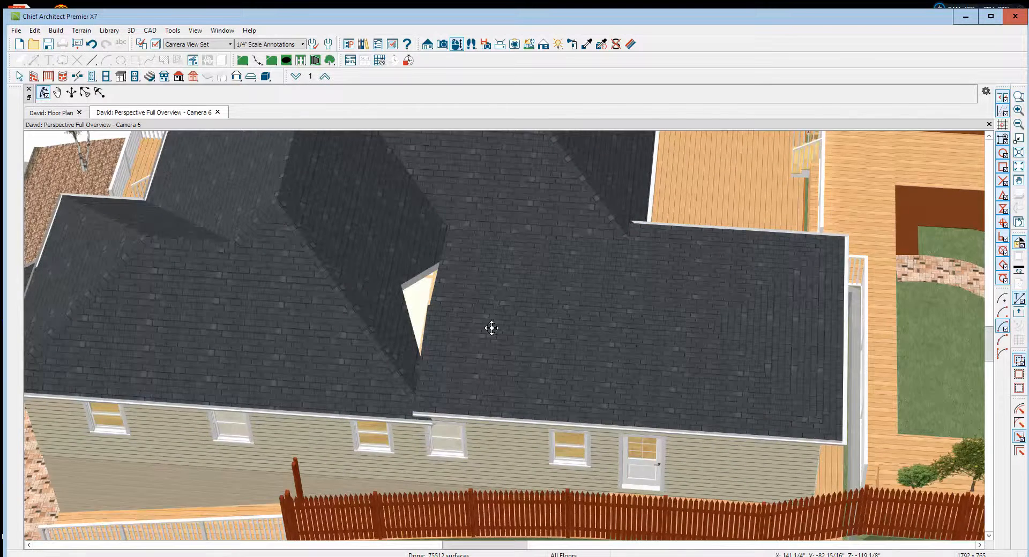
pyautogui.scroll(3, 492, 327)
pyautogui.press('space')
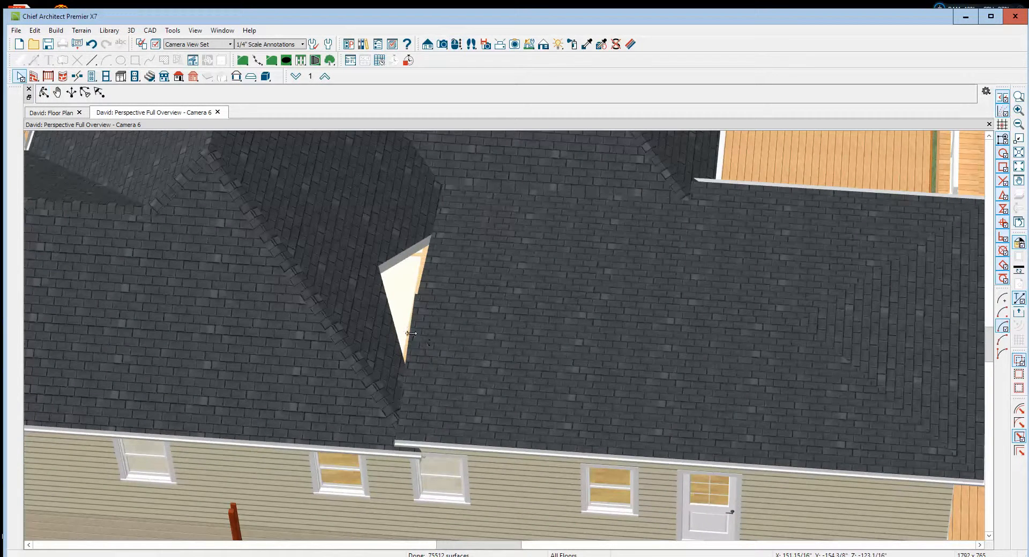
# Step: Extend the upper corner of the long eave-side roof plane about 2'-11" across the gap, under the adjoining steep plane
pyautogui.click(411, 333)
pyautogui.moveTo(412, 295); pyautogui.dragTo(365, 291)
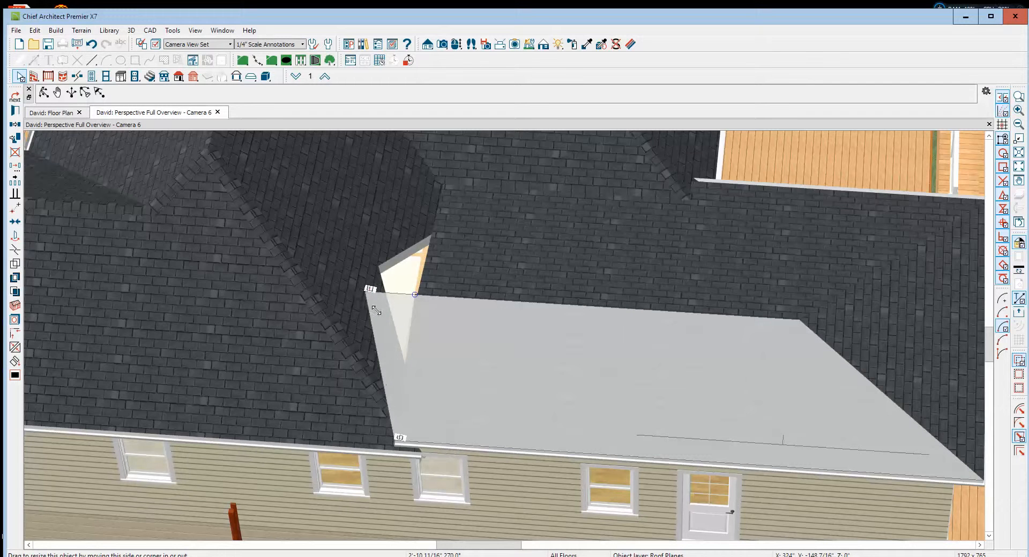
pyautogui.press('Escape')
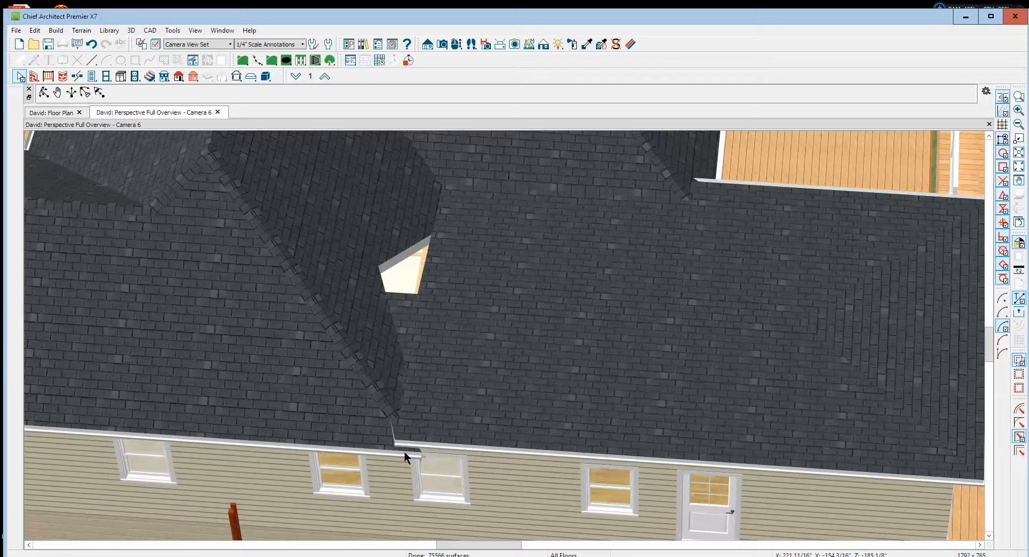
# Step: Stretch the break corner of the steep valley roof plane about 2'-4" down to close the remaining gap against the long plane
pyautogui.click(371, 267)
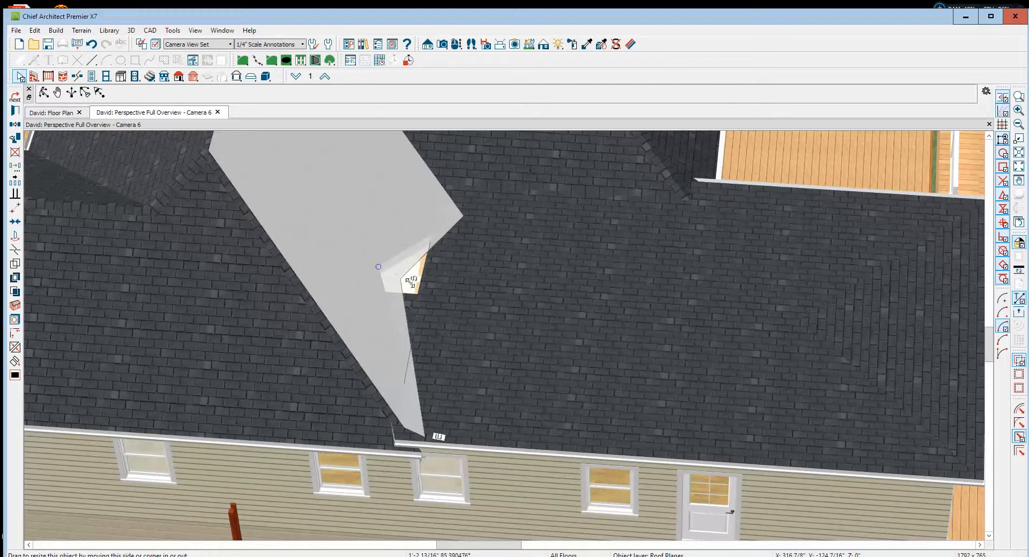
pyautogui.moveTo(410, 282); pyautogui.dragTo(418, 294)
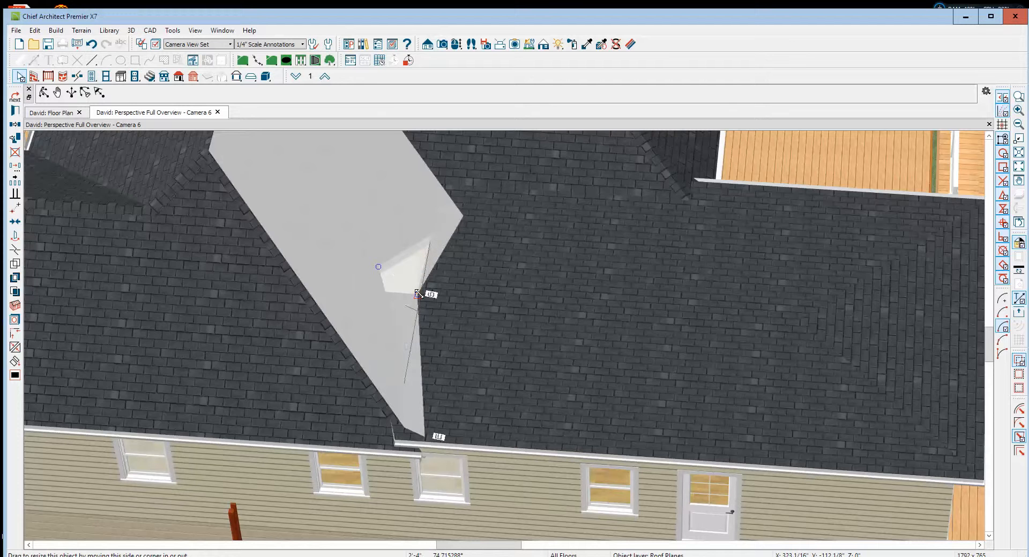
pyautogui.click(632, 307)
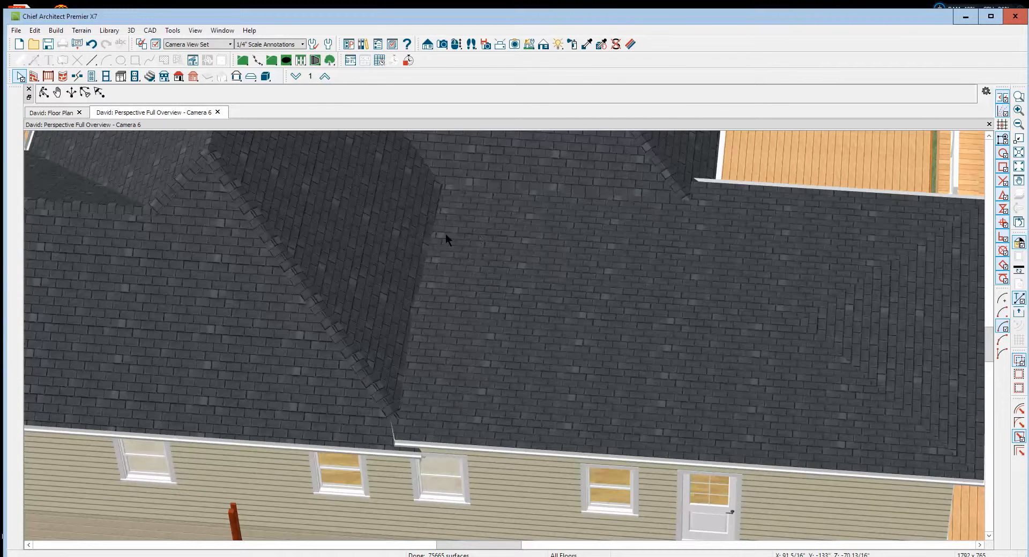
# Step: Copy the fascia top height from the specification of the roof plane beside the eave step, and close it without changes
pyautogui.scroll(-3, 445, 236)
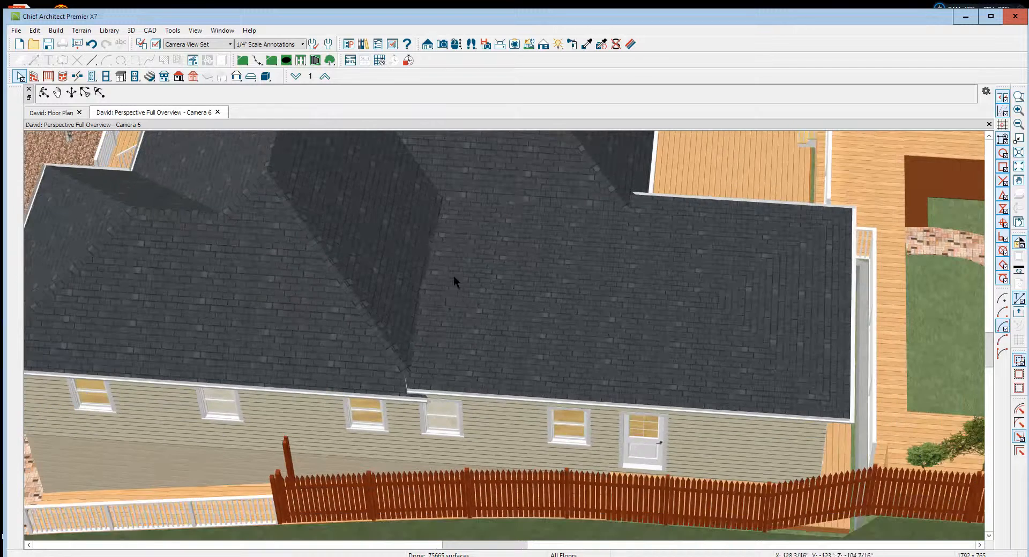
pyautogui.scroll(-3, 453, 275)
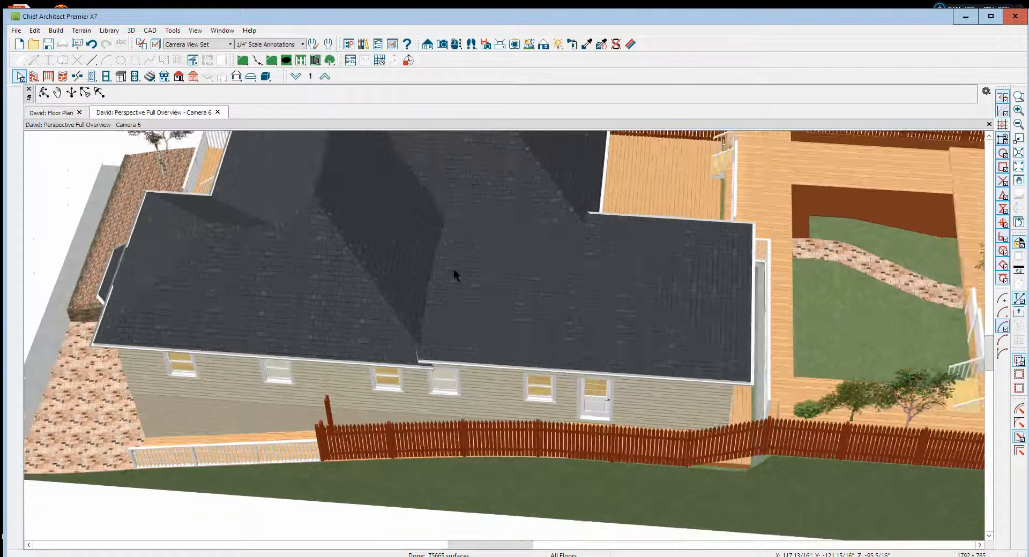
pyautogui.scroll(5, 399, 387)
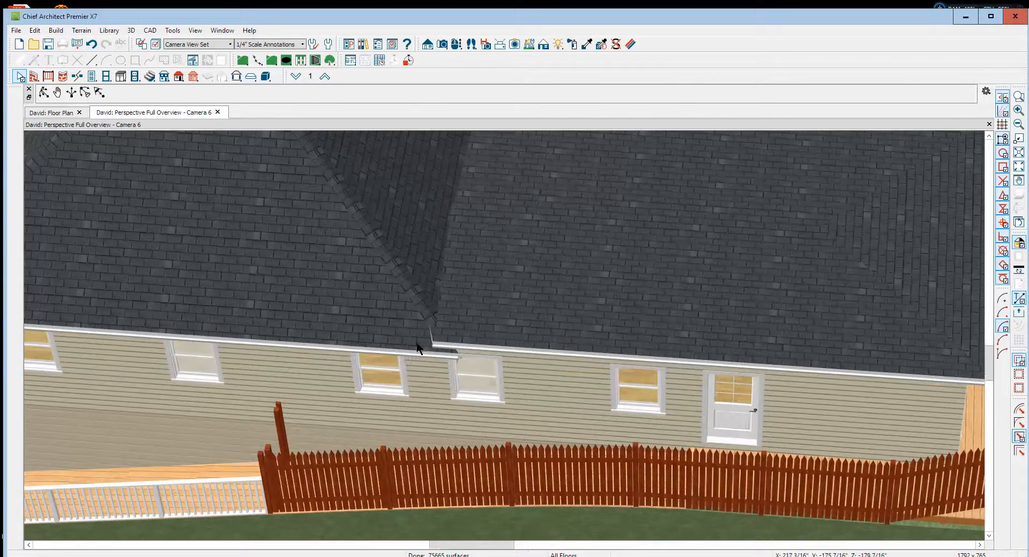
pyautogui.doubleClick(417, 343)
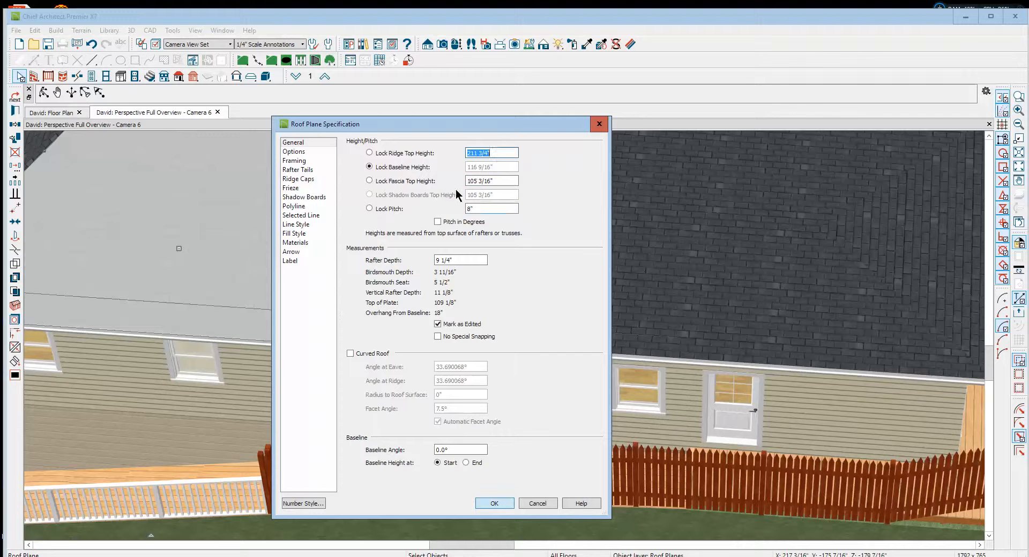
pyautogui.moveTo(495, 181); pyautogui.dragTo(438, 180)
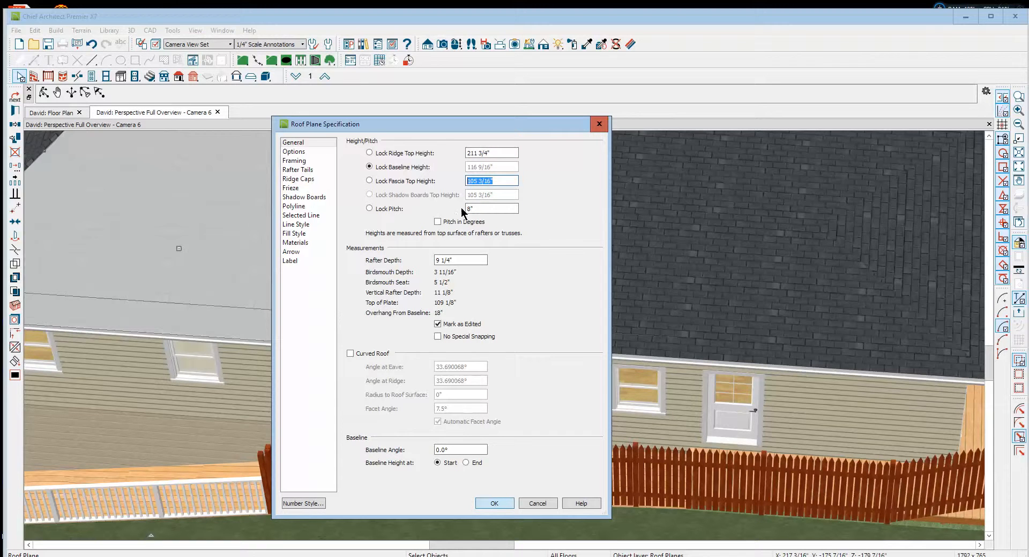
pyautogui.rightClick(481, 184)
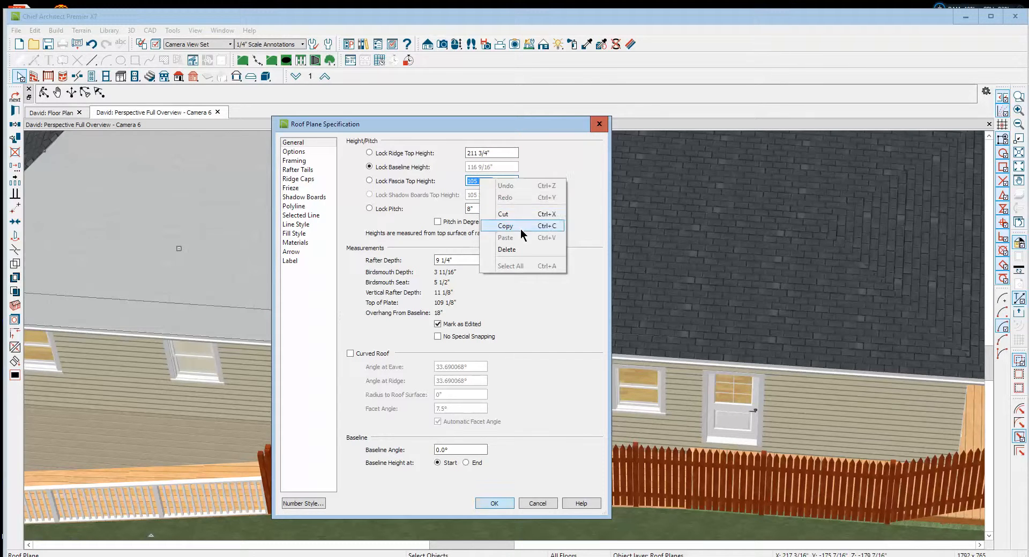
pyautogui.click(522, 225)
pyautogui.click(537, 504)
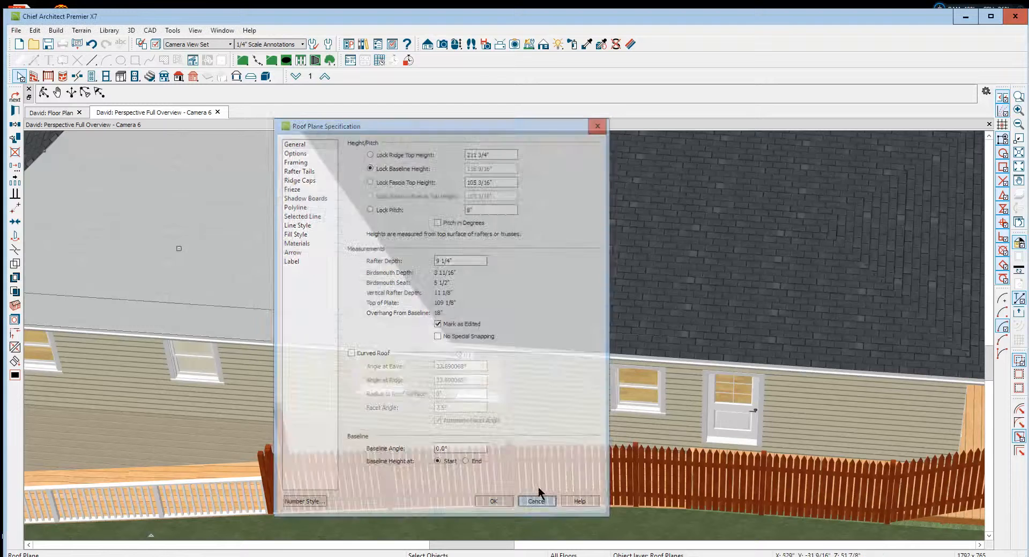
# Step: Set the fascia top height of the low-slope plane above the side door to 105 3/16", with its pitch locked
pyautogui.scroll(3, 532, 343)
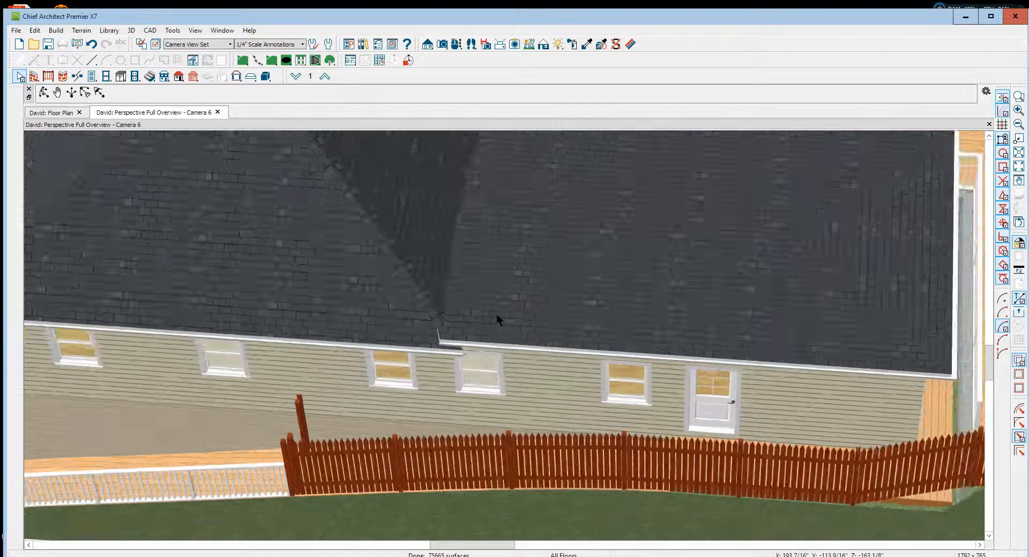
pyautogui.scroll(-3, 497, 316)
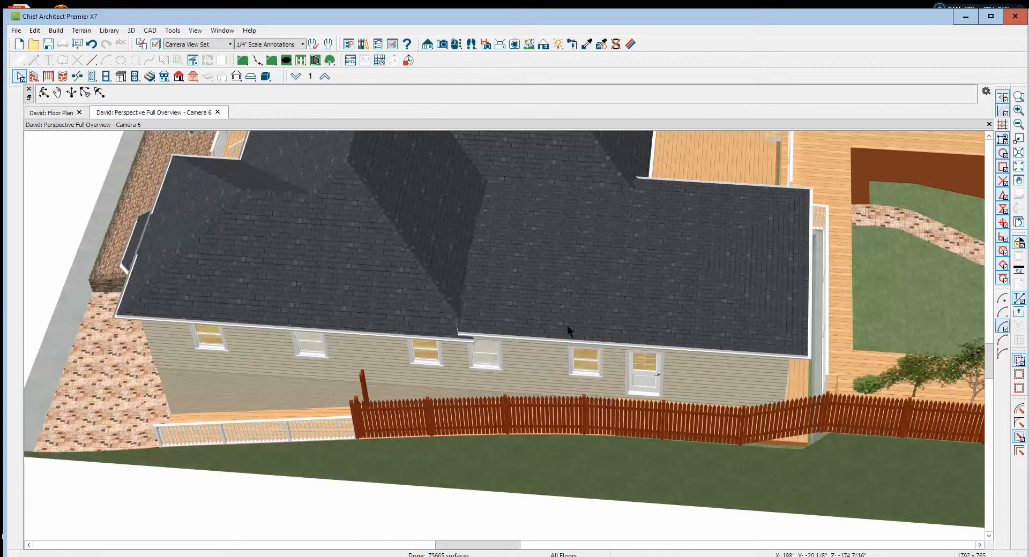
pyautogui.click(651, 326)
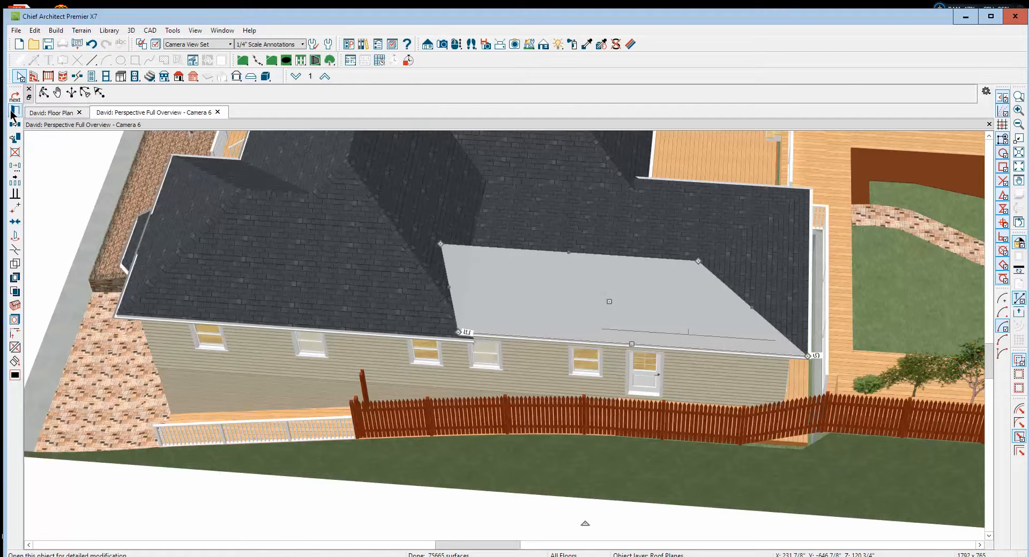
pyautogui.doubleClick(458, 314)
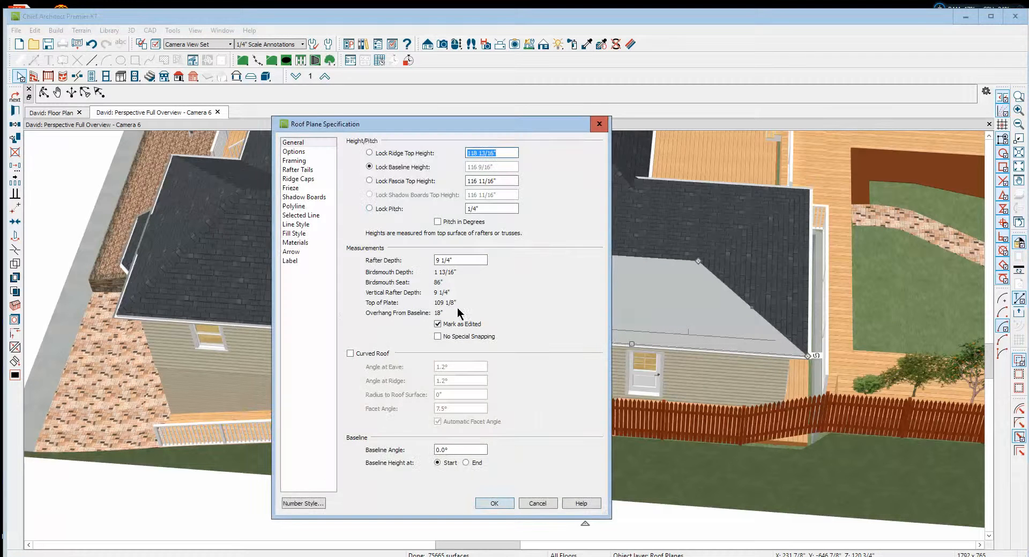
pyautogui.click(374, 206)
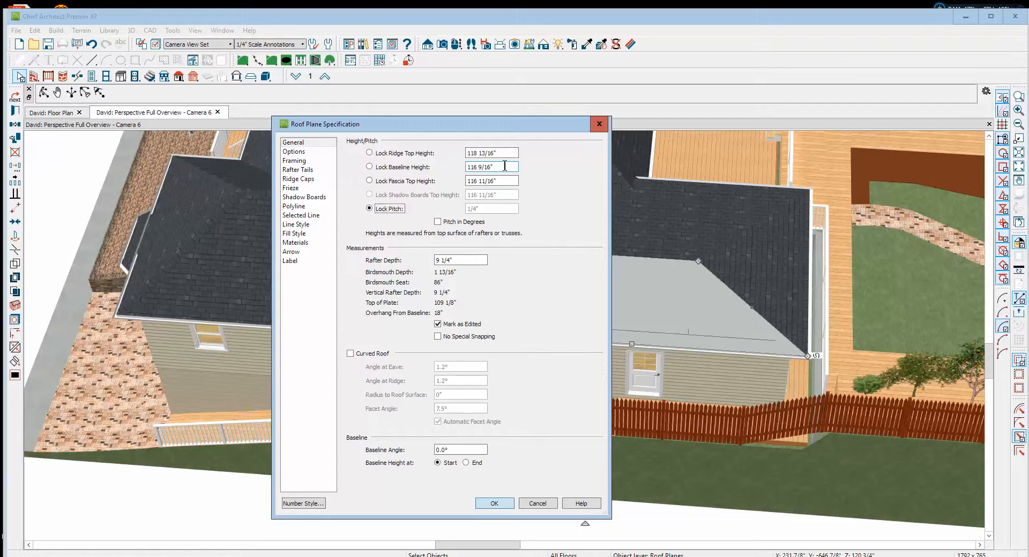
pyautogui.moveTo(503, 179); pyautogui.dragTo(442, 179)
pyautogui.write('105 3/16"')
pyautogui.click(494, 504)
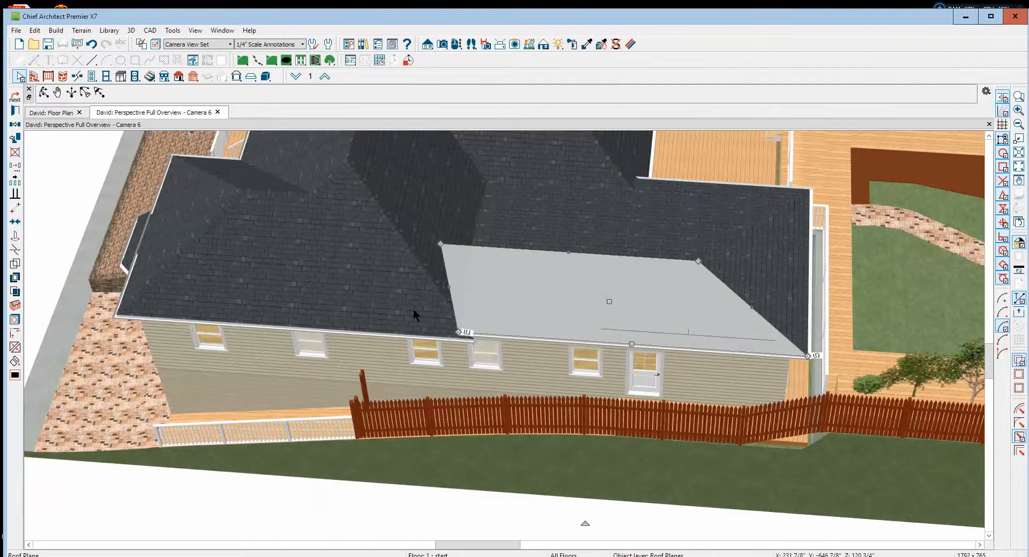
# Step: Lock the pitch of the triangular end hip plane and set its fascia top height to 105 3/16"
pyautogui.rightClick(787, 293)
pyautogui.click(839, 327)
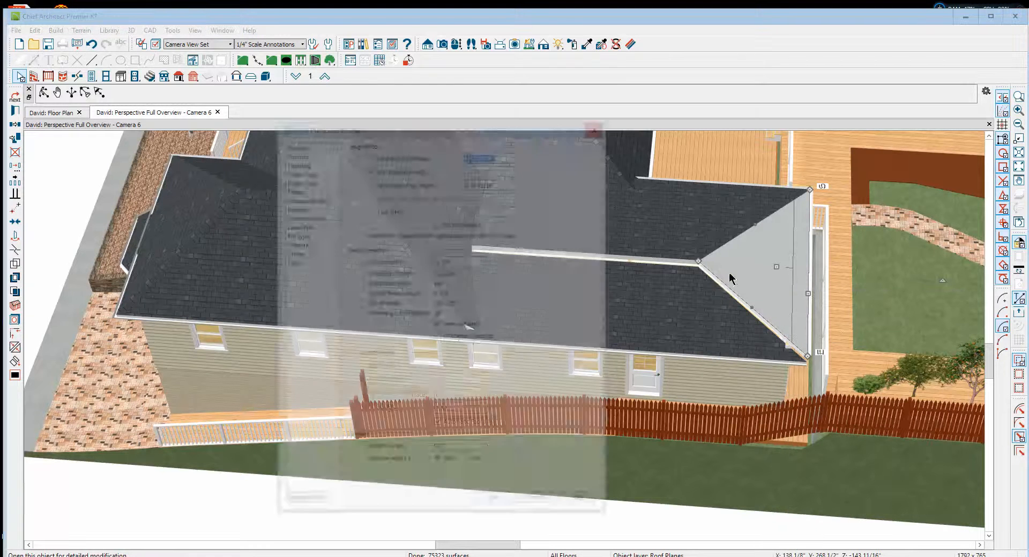
pyautogui.click(369, 209)
pyautogui.click(375, 212)
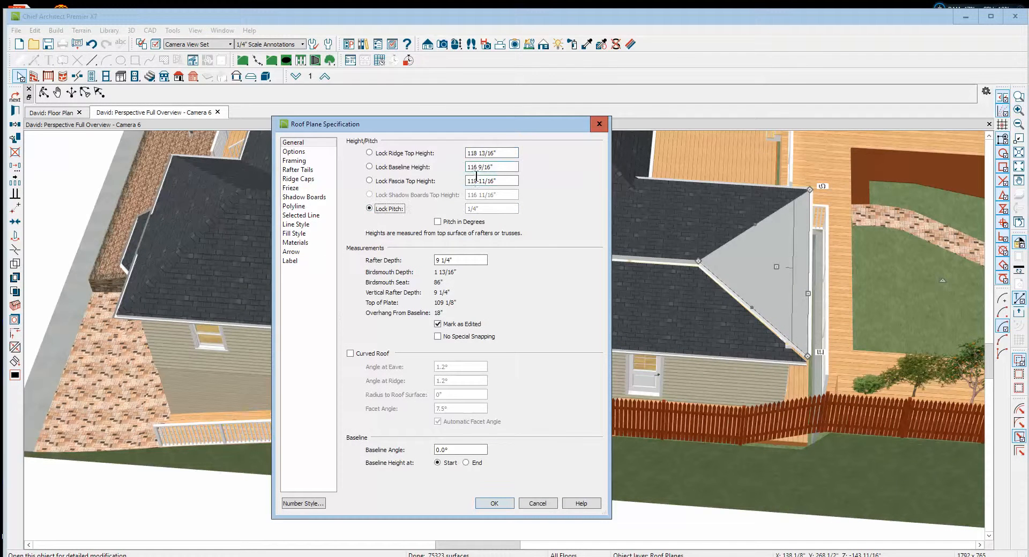
pyautogui.moveTo(503, 169); pyautogui.dragTo(392, 170)
pyautogui.moveTo(501, 182); pyautogui.dragTo(467, 181)
pyautogui.write('105 3/16"')
pyautogui.click(504, 505)
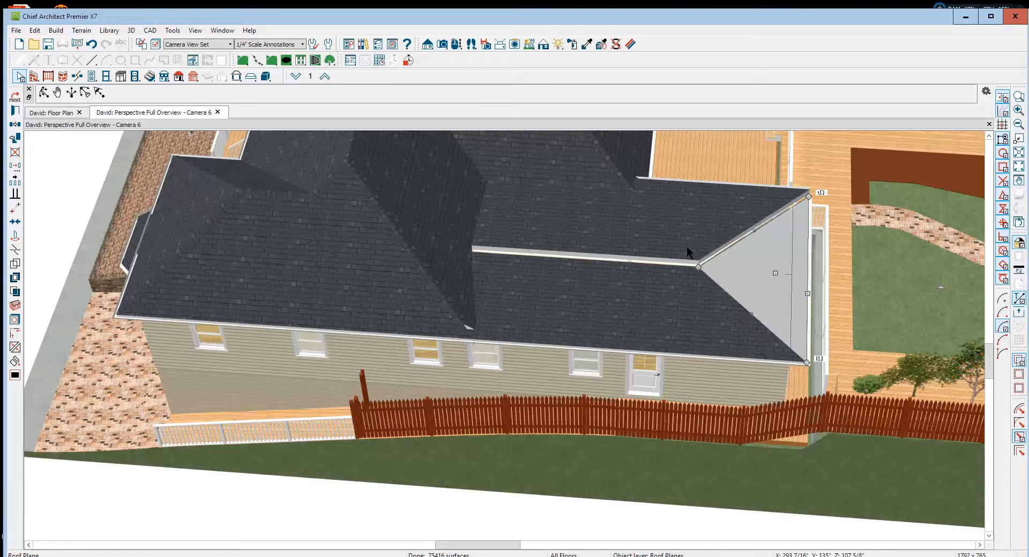
# Step: Lock the pitch of the low-slope plane on the deck side and set its fascia top height to 105 3/16"
pyautogui.click(687, 247)
pyautogui.rightClick(687, 247)
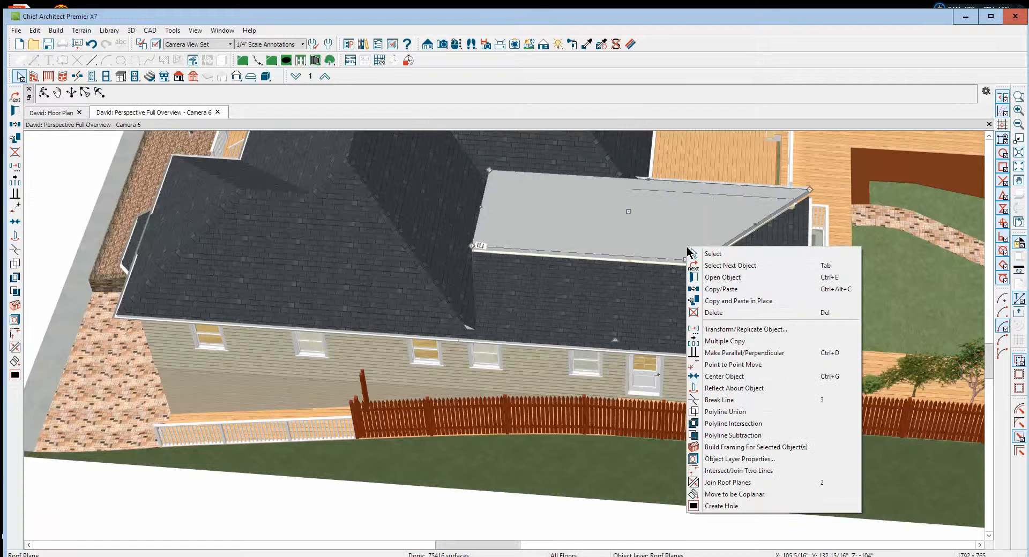
pyautogui.click(722, 278)
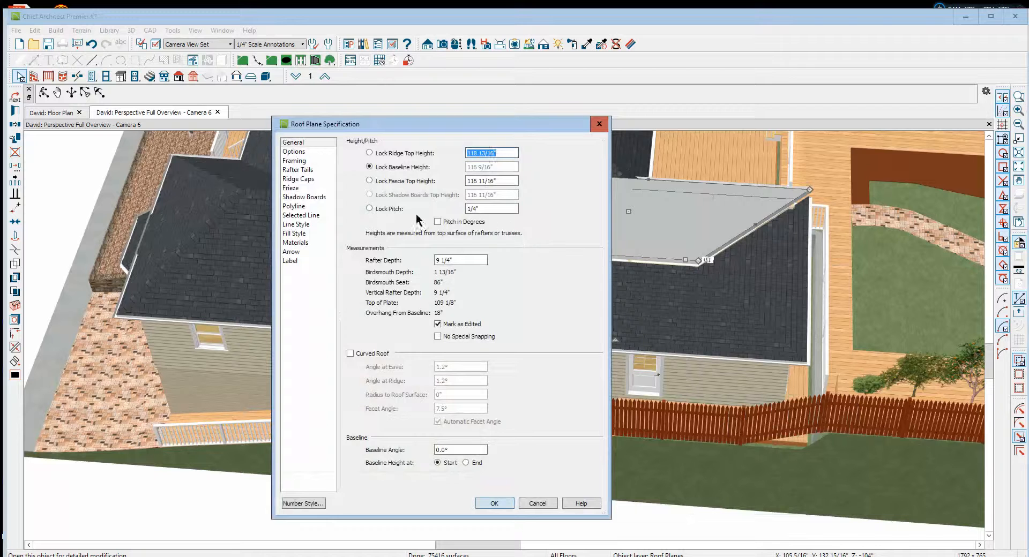
pyautogui.click(383, 208)
pyautogui.moveTo(506, 181); pyautogui.dragTo(387, 188)
pyautogui.write('105 3/16"')
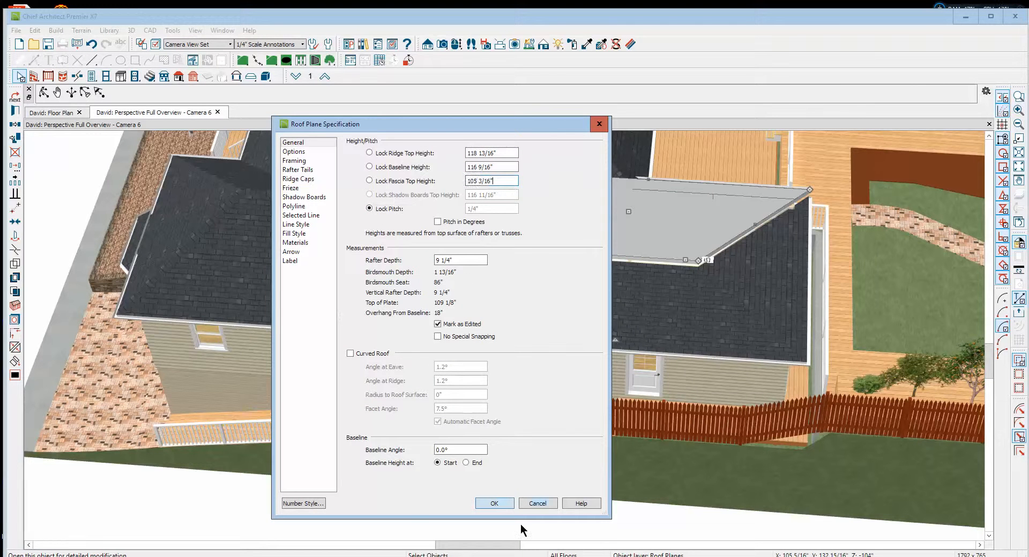
pyautogui.click(495, 503)
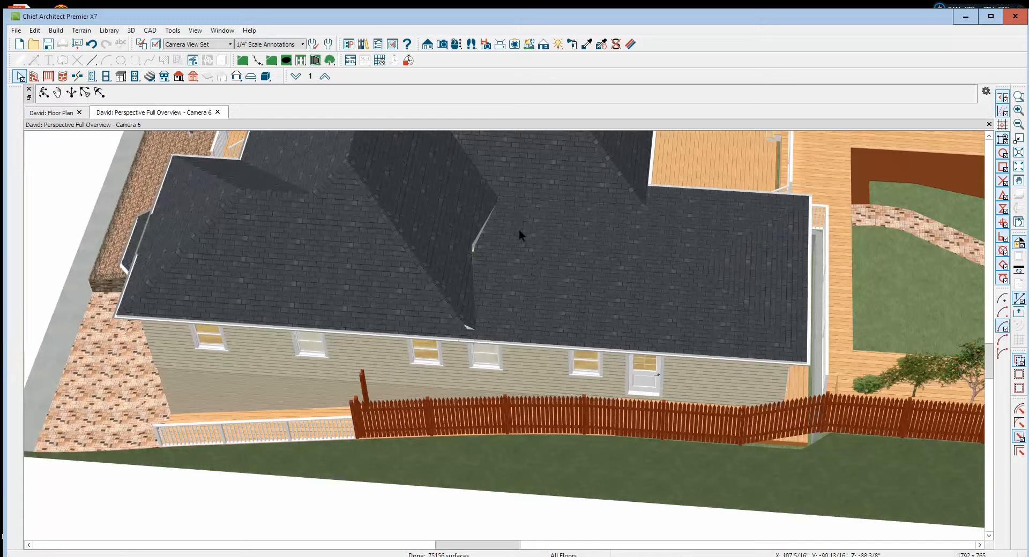
# Step: Join the inner edge of the deck-side low-slope plane to the adjoining steep valley plane
pyautogui.rightClick(490, 232)
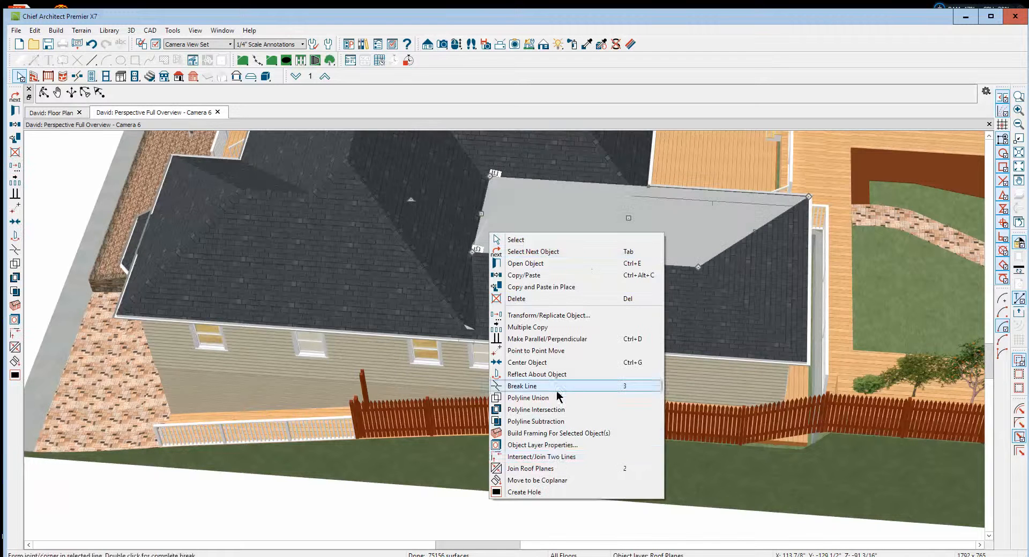
pyautogui.click(520, 469)
pyautogui.click(479, 232)
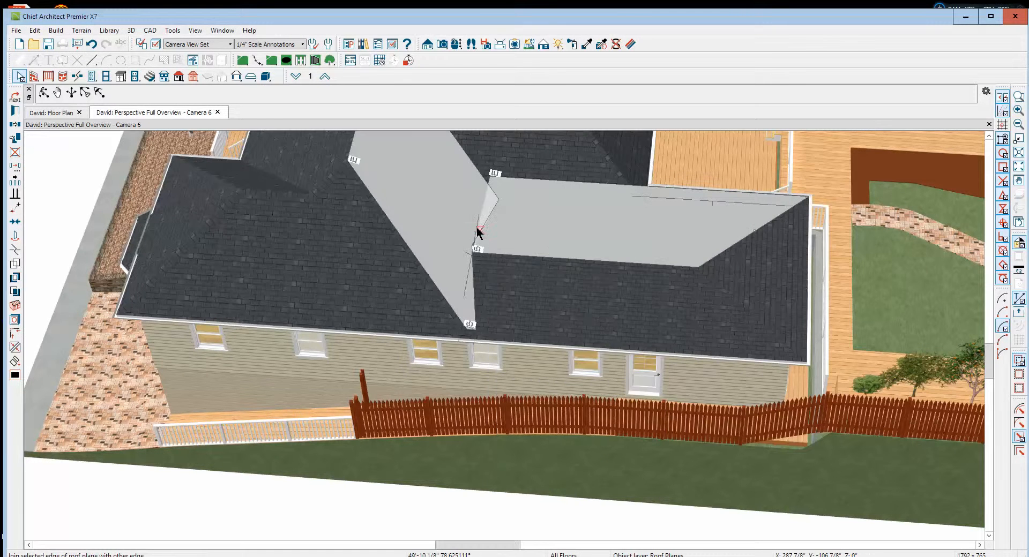
pyautogui.click(596, 294)
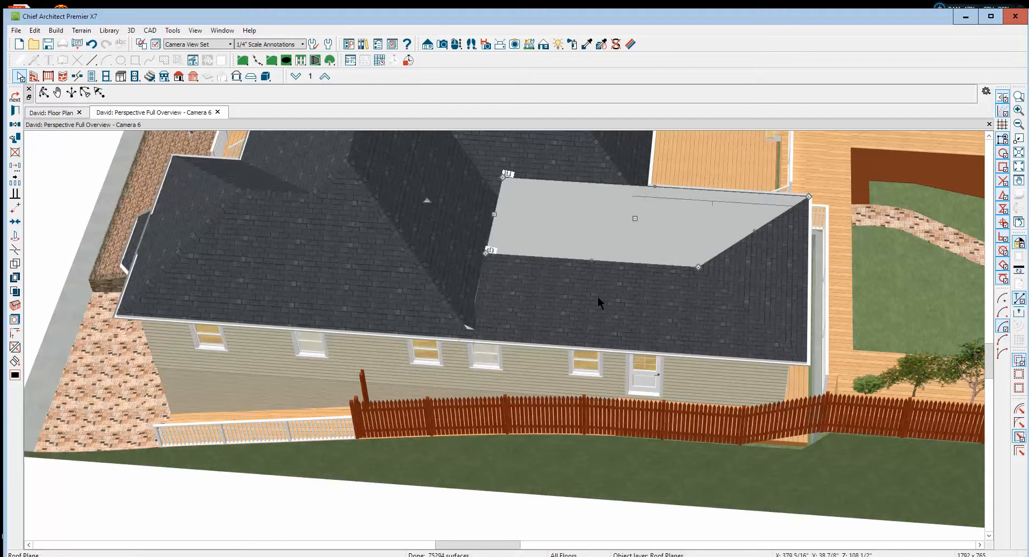
# Step: Join the inner edge of the low-slope plane above the side door to the adjoining edge of the steep valley plane
pyautogui.rightClick(484, 293)
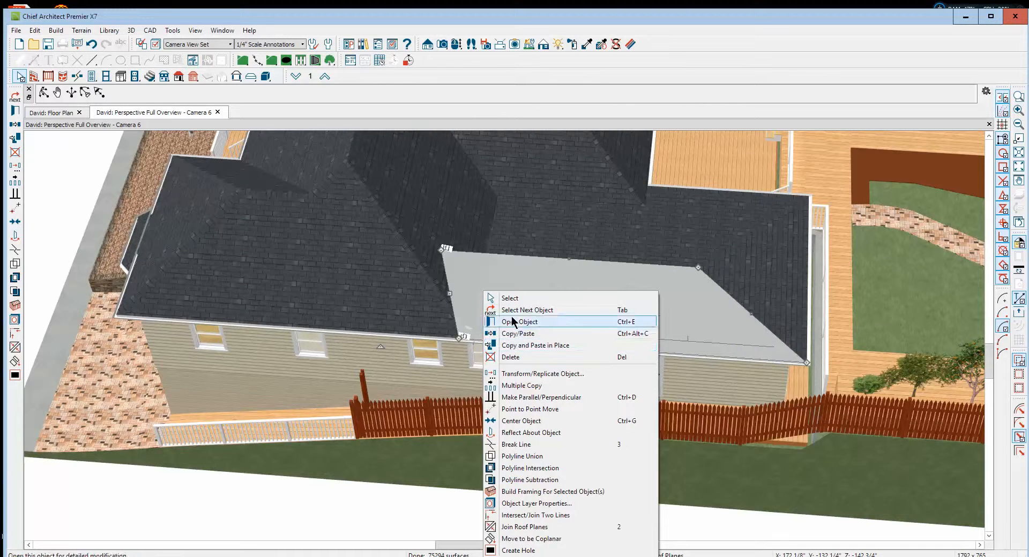
pyautogui.click(494, 297)
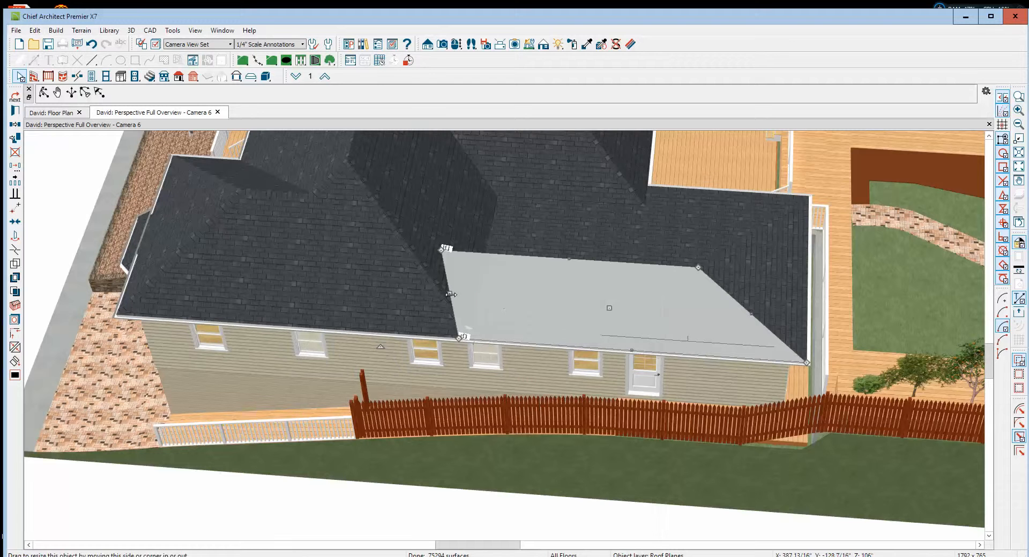
pyautogui.click(15, 347)
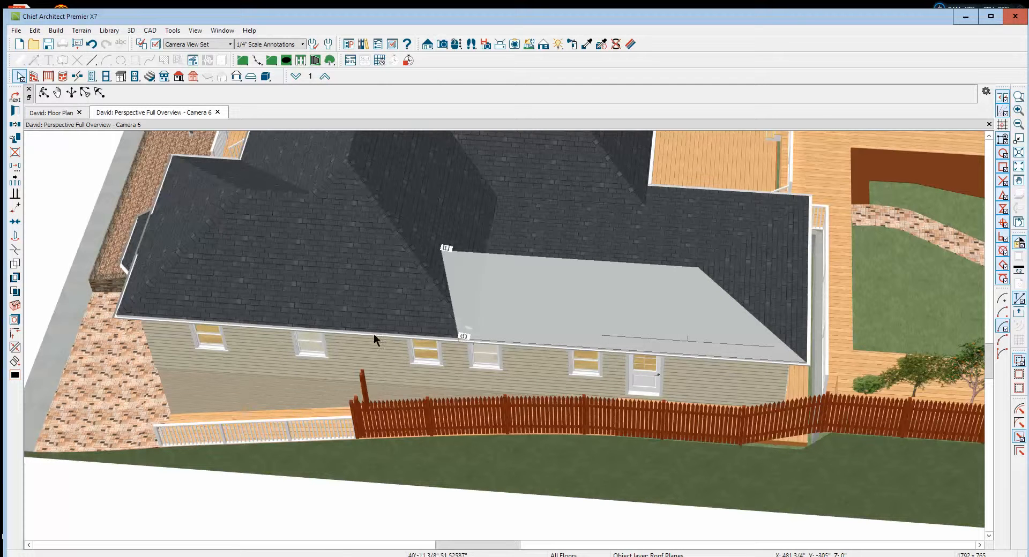
pyautogui.click(451, 298)
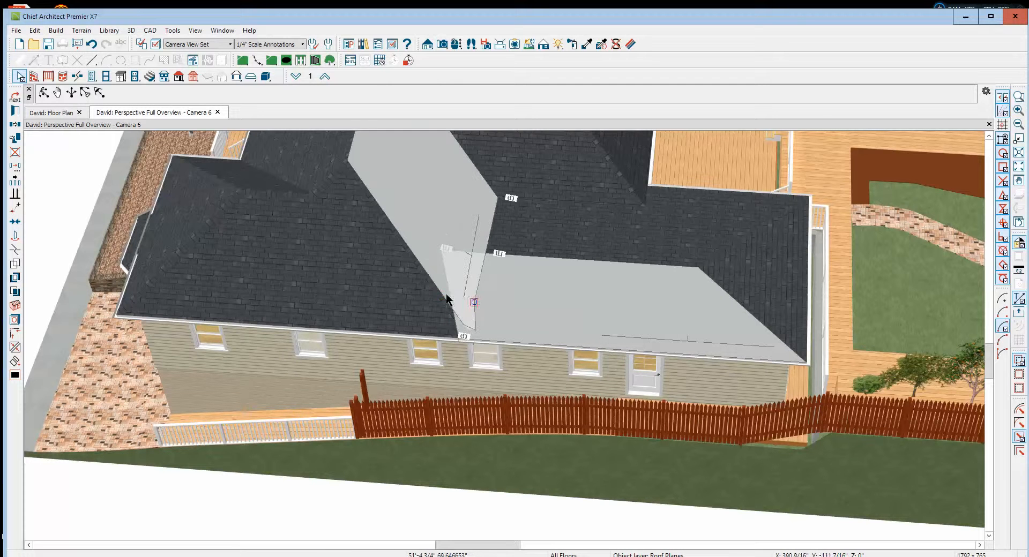
pyautogui.click(617, 305)
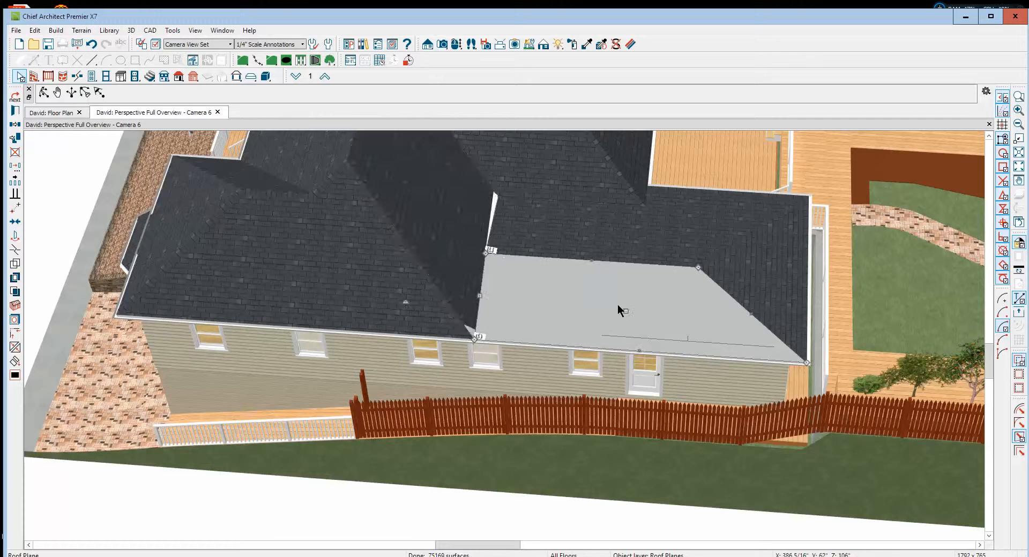
# Step: Stretch the lower corner of the steep valley plane about 1'-1" down to the eave to close the small triangular gap
pyautogui.scroll(3, 461, 337)
pyautogui.scroll(5, 462, 339)
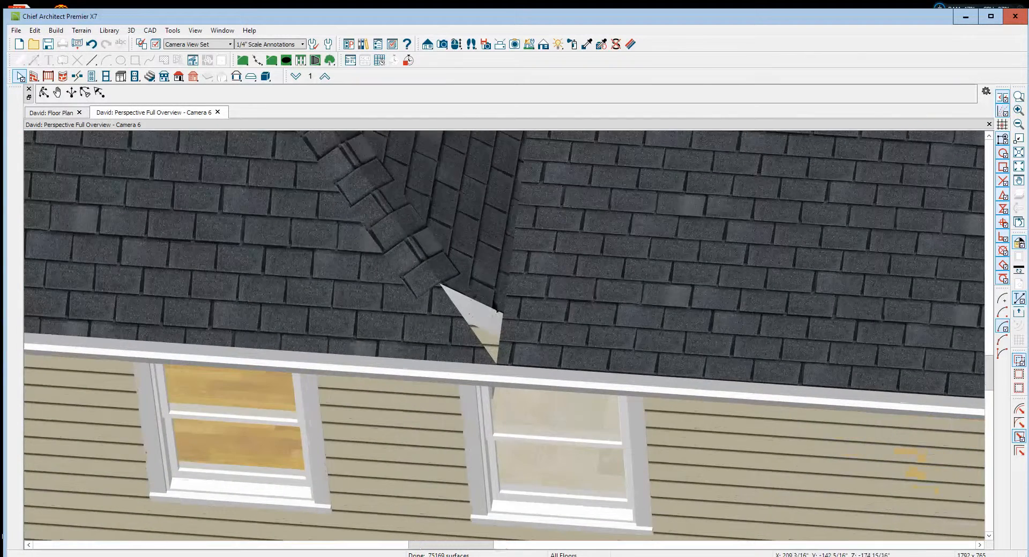
pyautogui.click(488, 304)
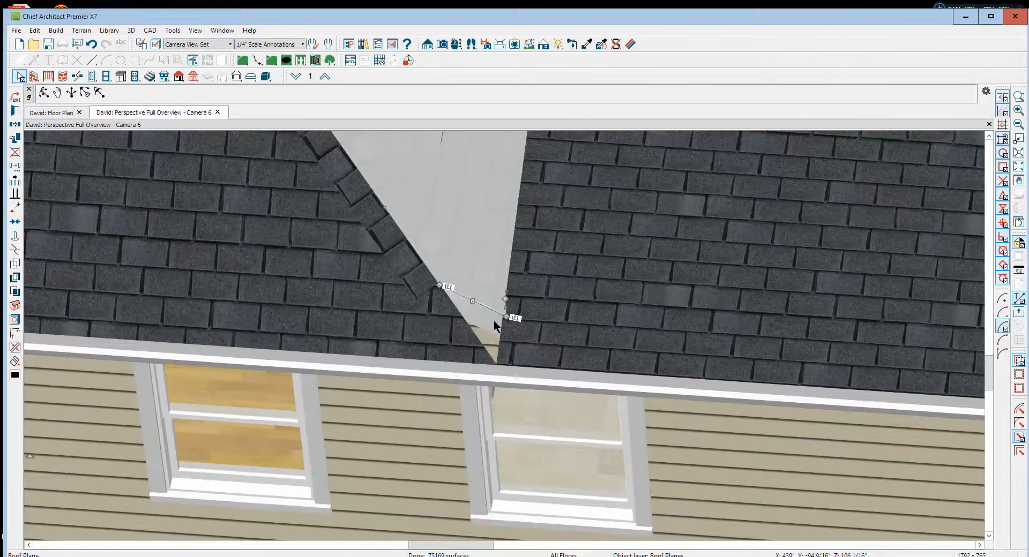
pyautogui.scroll(3, 493, 317)
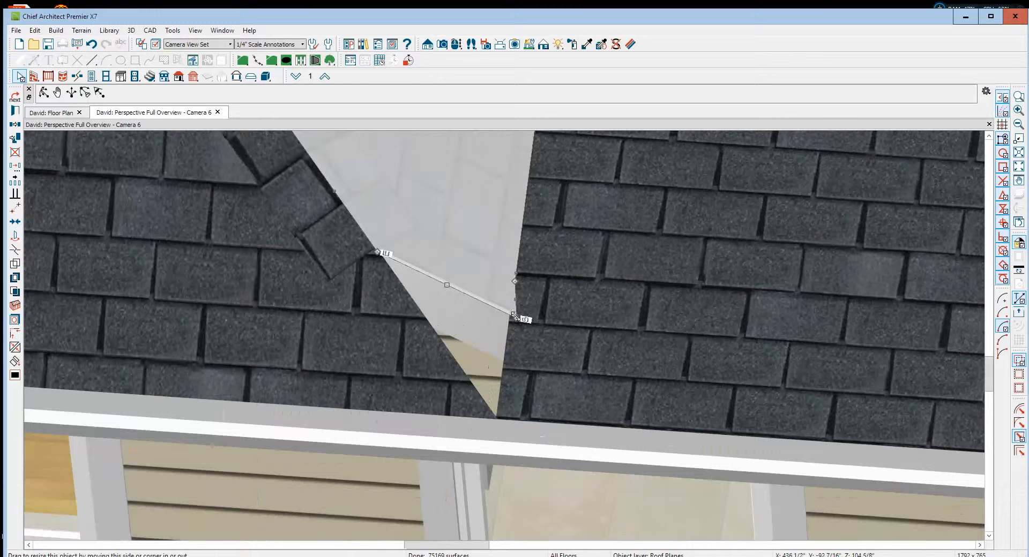
pyautogui.moveTo(516, 318); pyautogui.dragTo(498, 421)
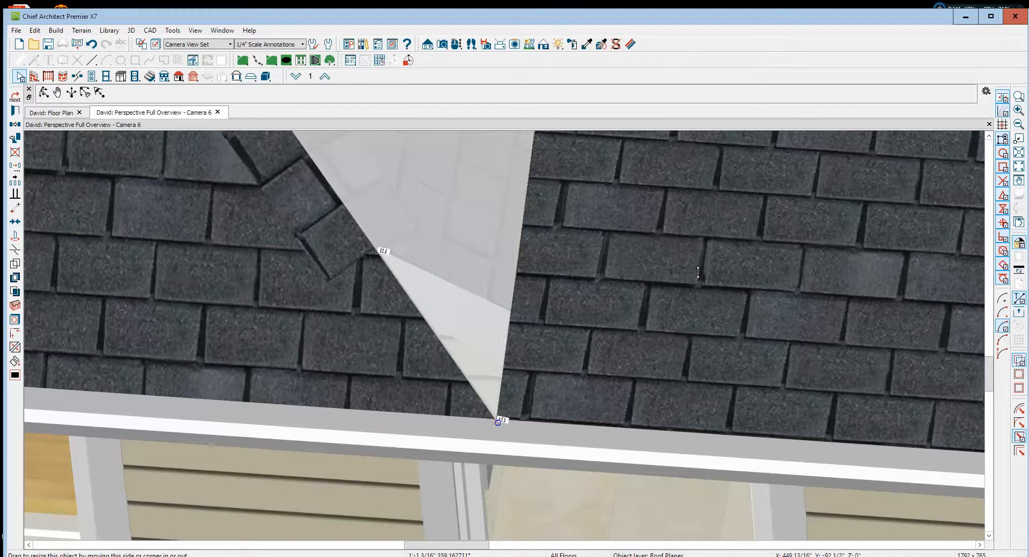
# Step: Break the steep valley plane's edge at the low-slope ridge and stretch its upper corner out to cover the sliver gap
pyautogui.scroll(-4, 675, 265)
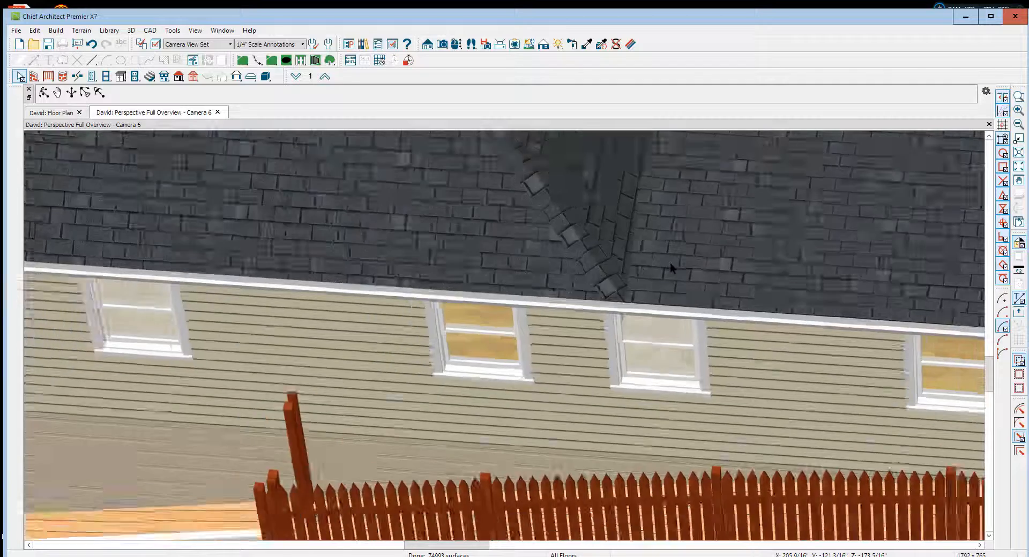
pyautogui.scroll(-5, 669, 262)
pyautogui.scroll(6, 680, 166)
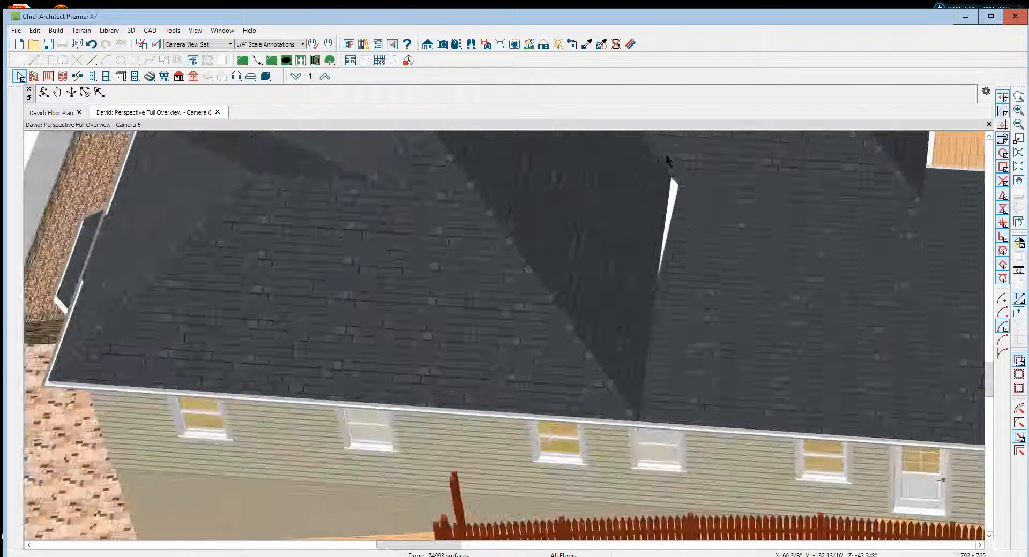
pyautogui.scroll(4, 667, 155)
pyautogui.click(684, 253)
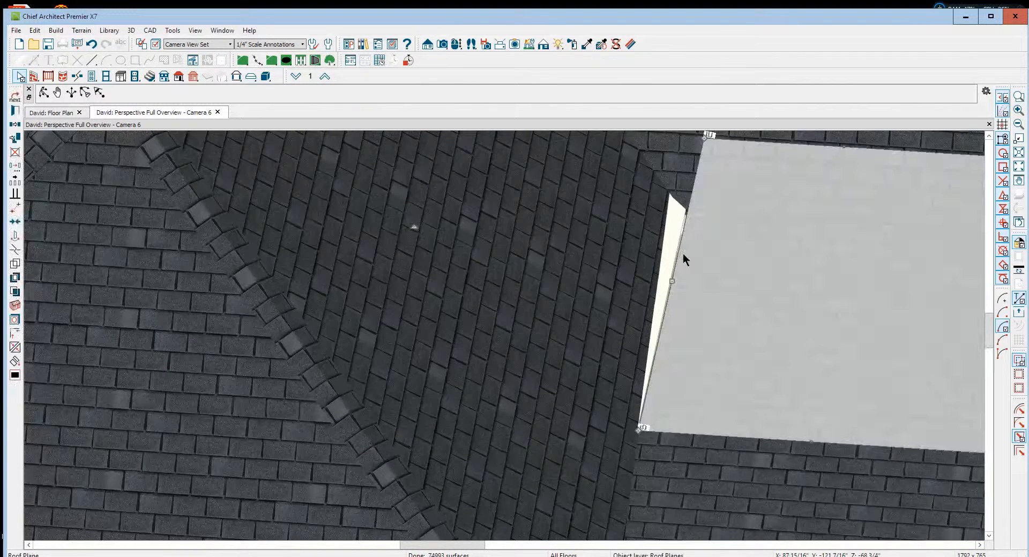
pyautogui.click(644, 237)
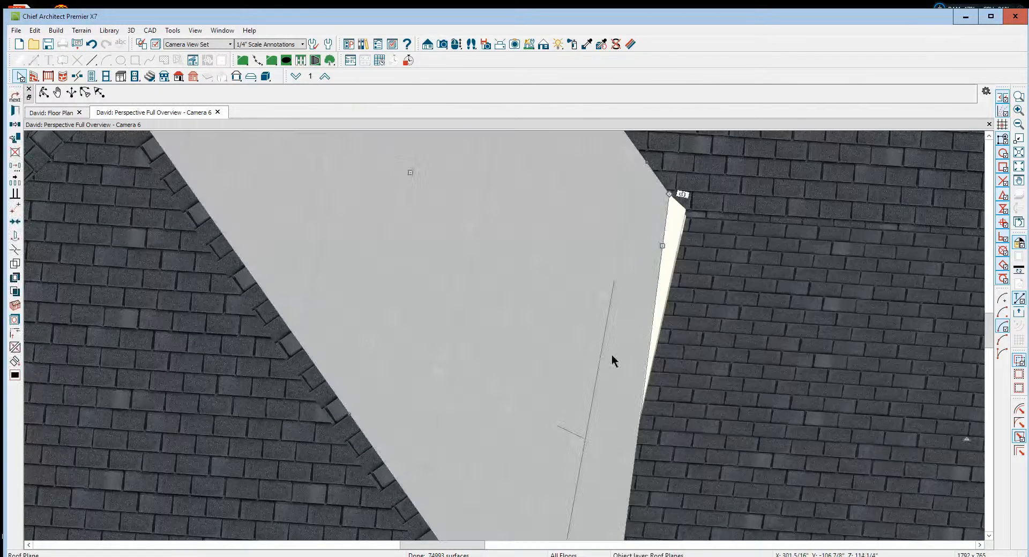
pyautogui.click(15, 252)
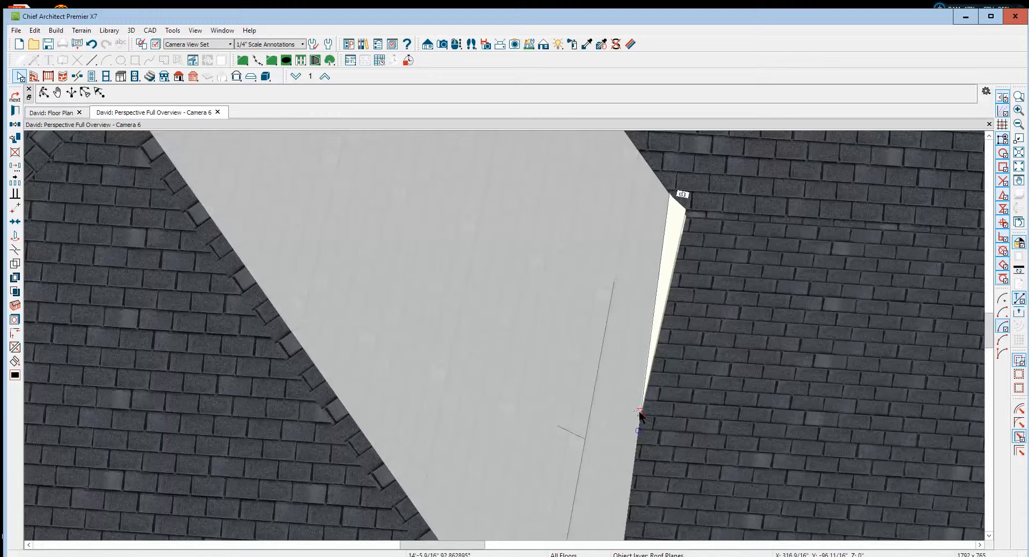
pyautogui.click(684, 262)
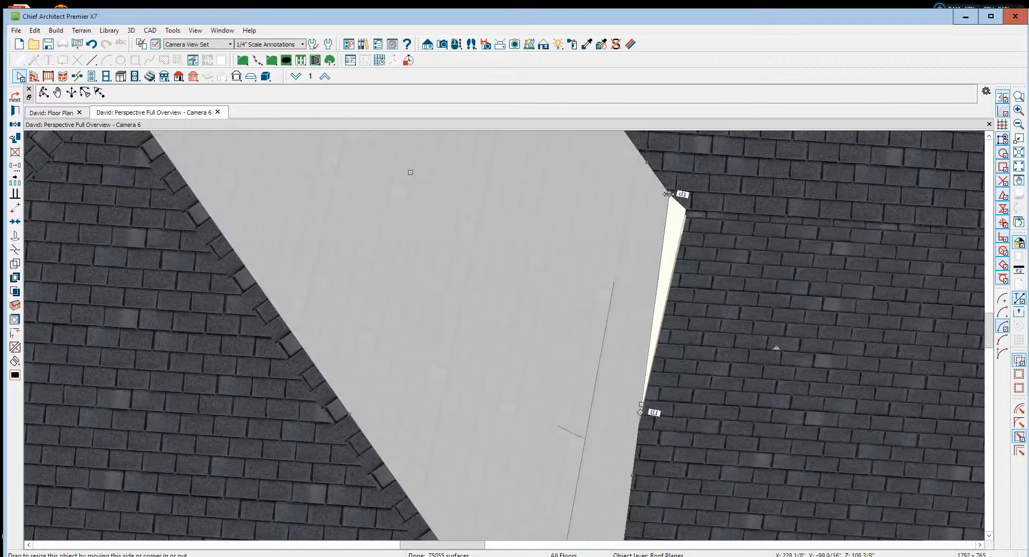
pyautogui.moveTo(668, 199); pyautogui.dragTo(700, 213)
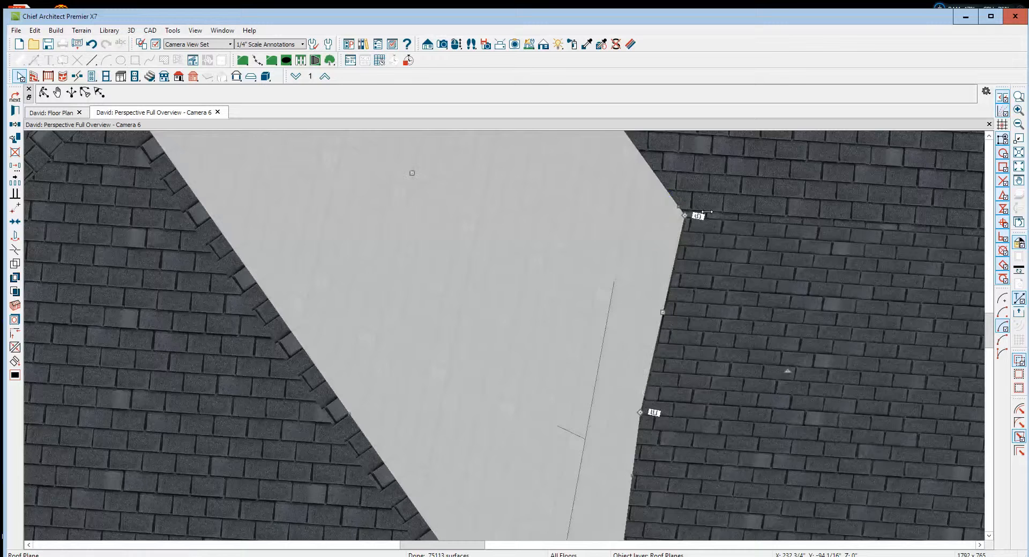
# Step: Open the material selection for the roof surface of all three low-slope roof planes together
pyautogui.scroll(-6, 693, 186)
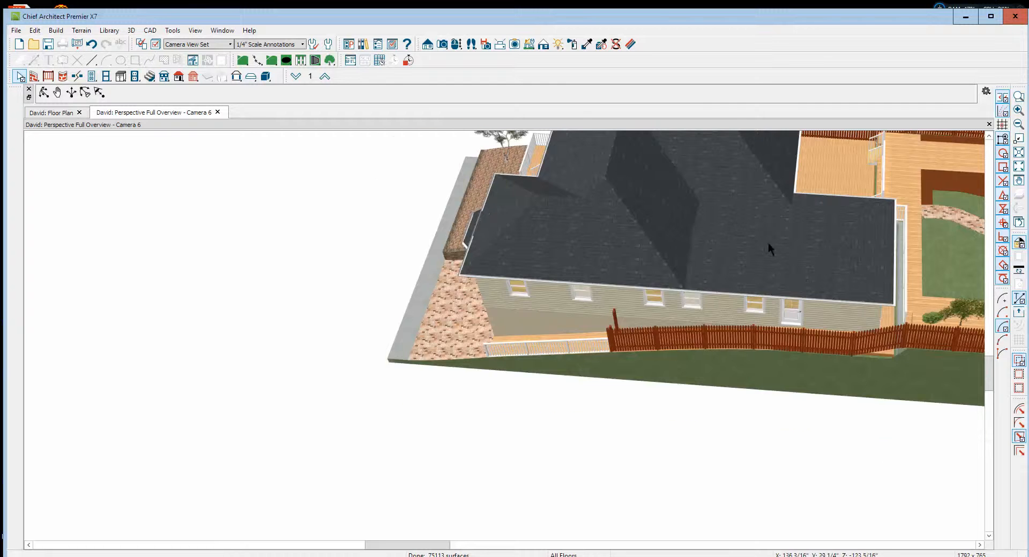
pyautogui.scroll(4, 771, 236)
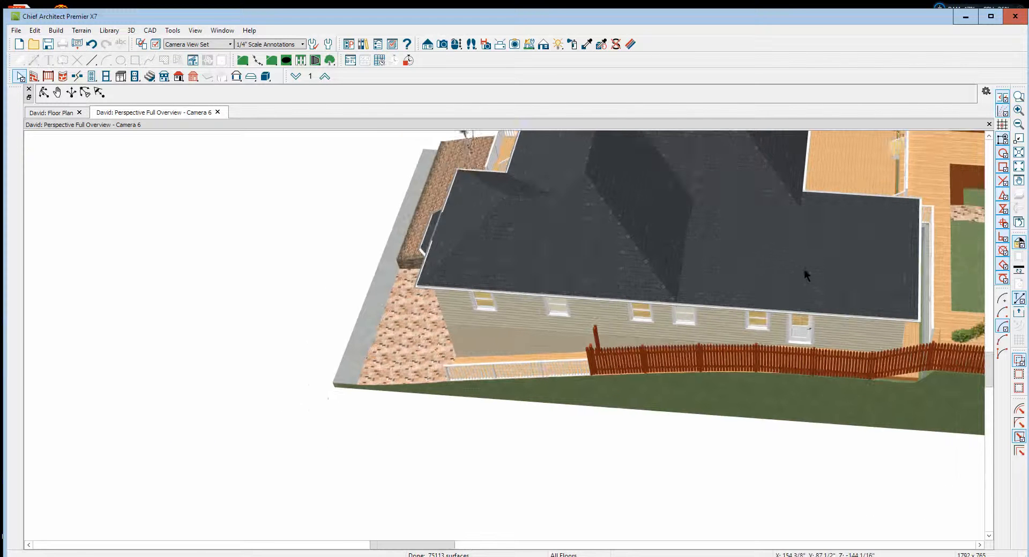
pyautogui.click(804, 269)
pyautogui.keyDown('shift'); pyautogui.click(844, 230); pyautogui.keyUp('shift')
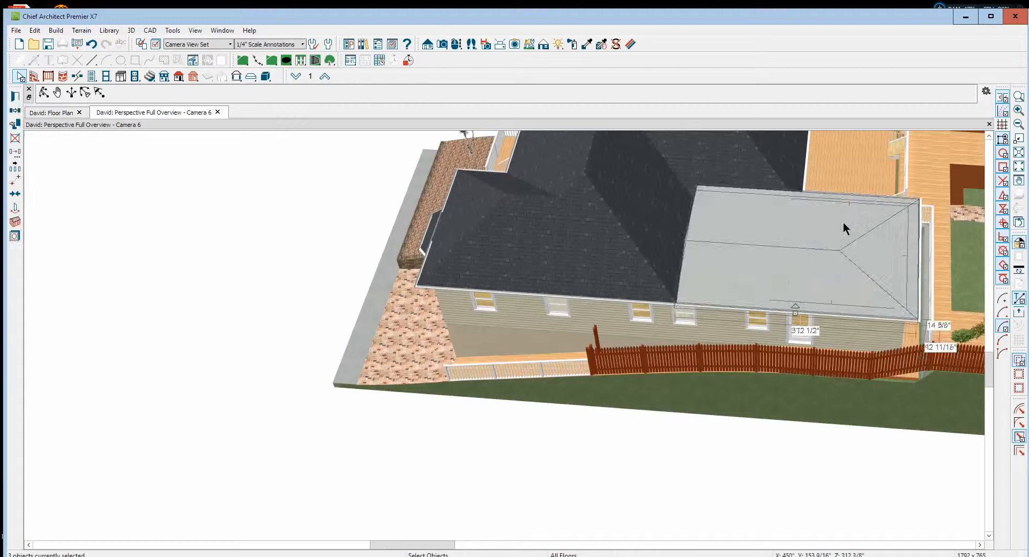
pyautogui.click(99, 94)
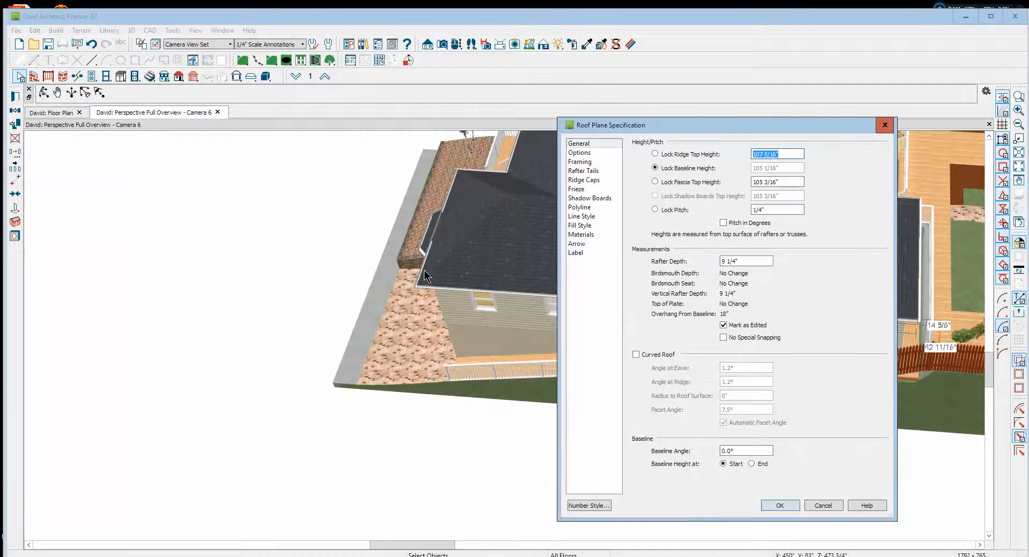
pyautogui.click(581, 234)
pyautogui.click(682, 173)
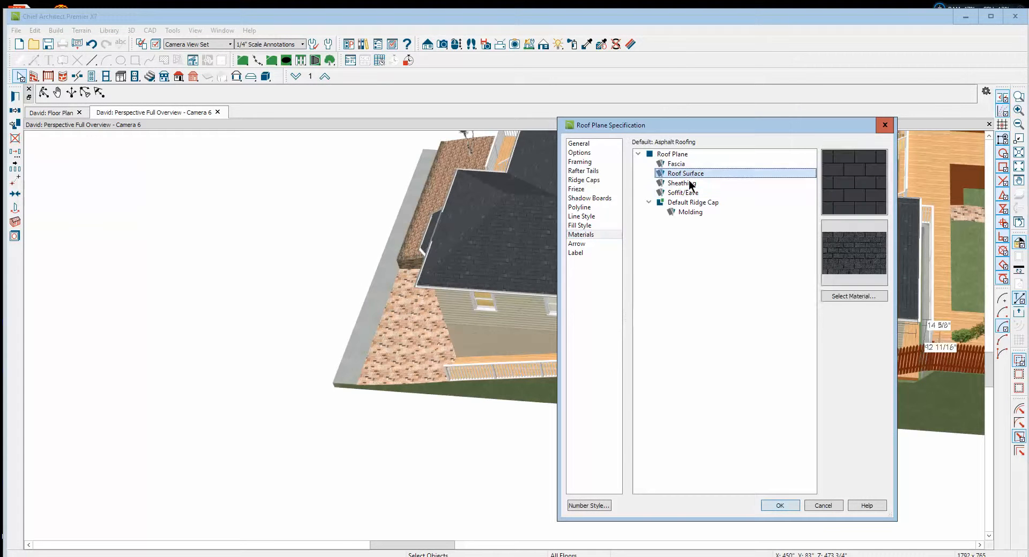
pyautogui.click(834, 297)
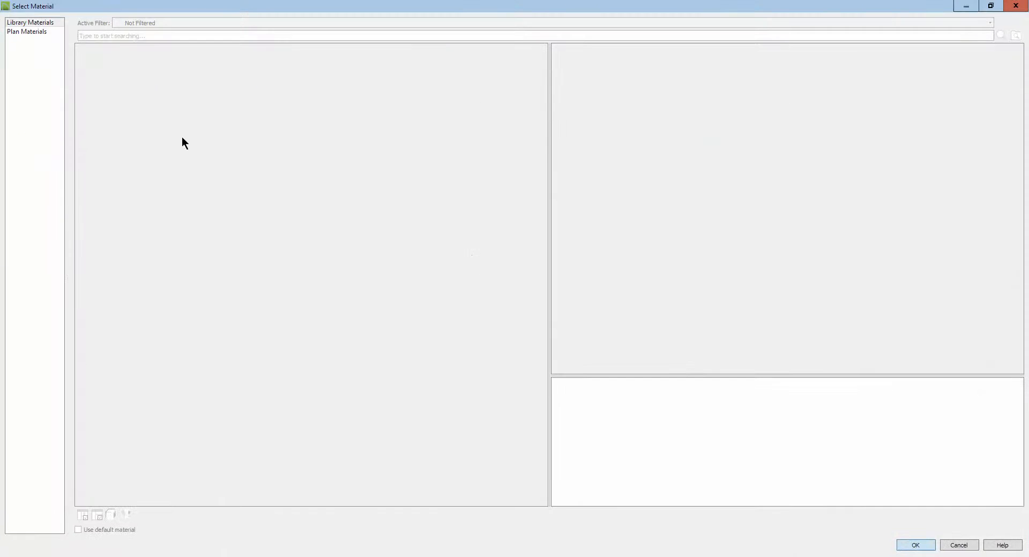
# Step: Assign Asphalt-01 from the core catalog's Roadways > Asphalt materials as the roof surface of the three low-slope planes
pyautogui.click(23, 23)
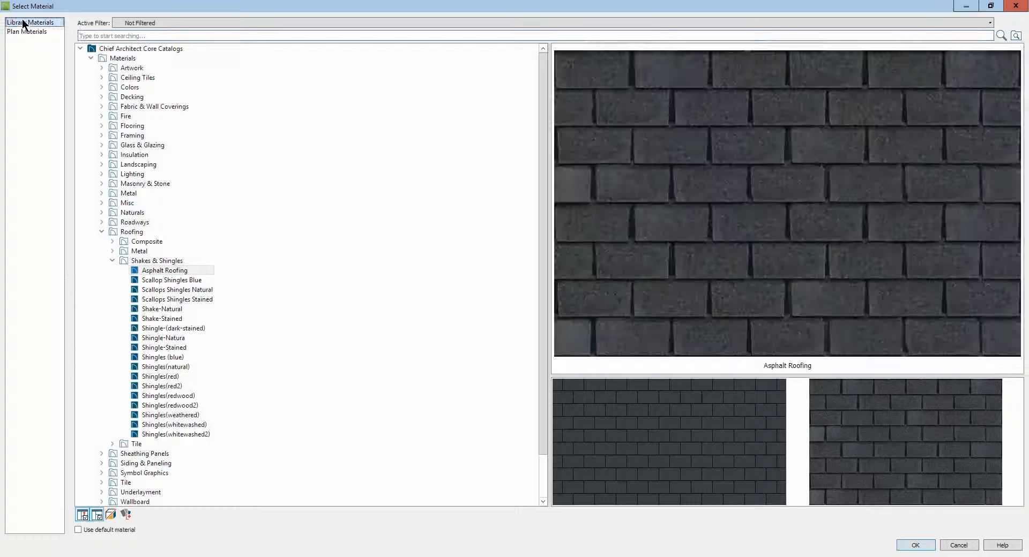
pyautogui.click(101, 230)
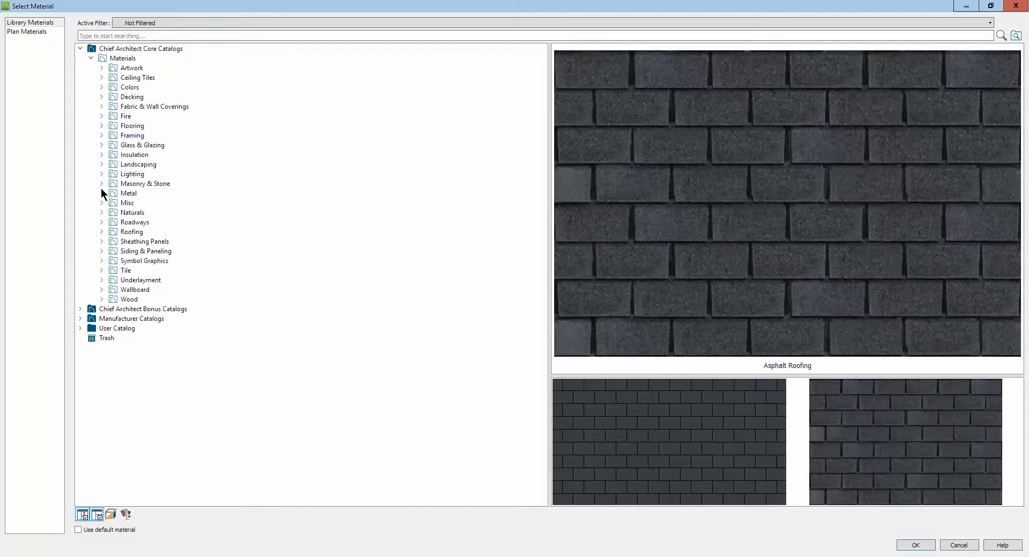
pyautogui.click(101, 222)
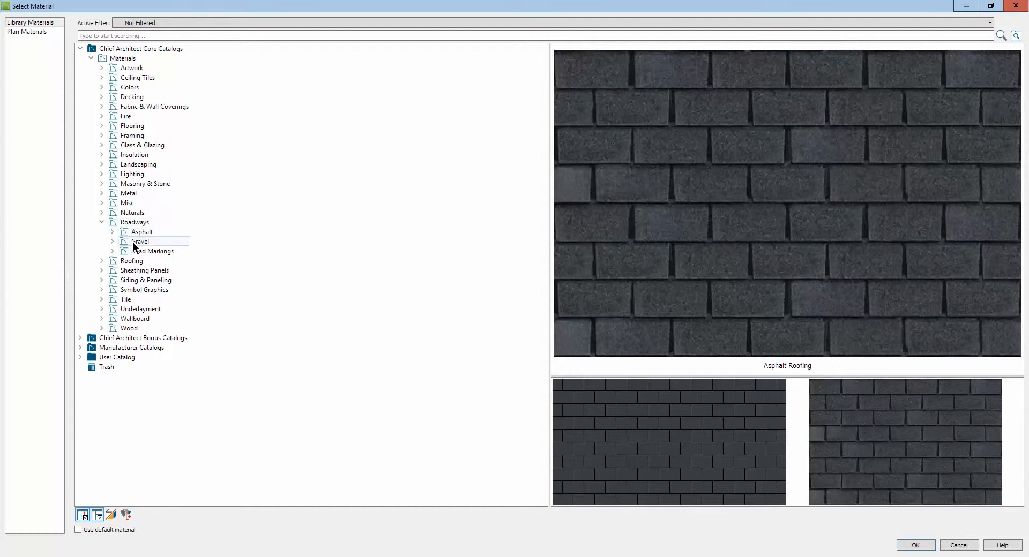
pyautogui.click(112, 231)
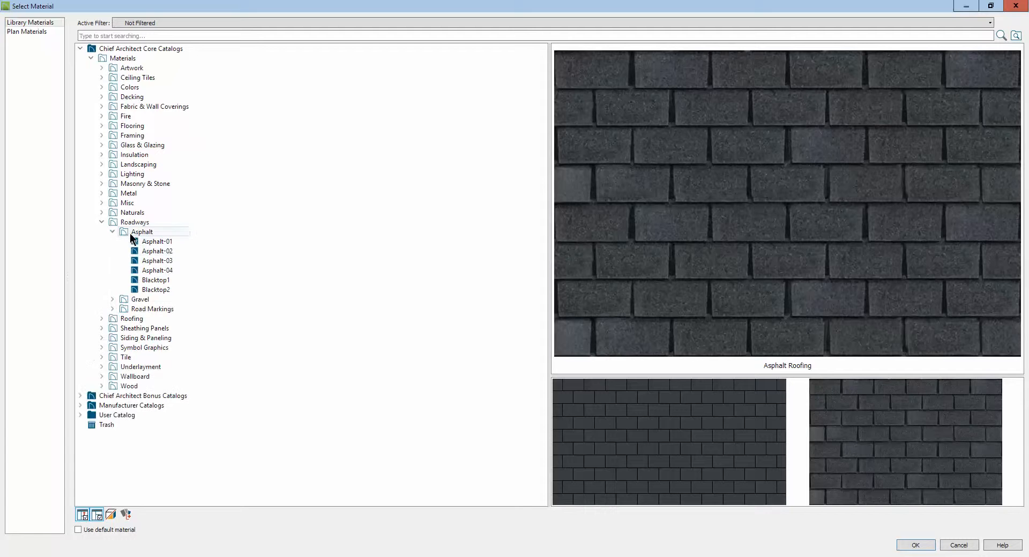
pyautogui.click(131, 233)
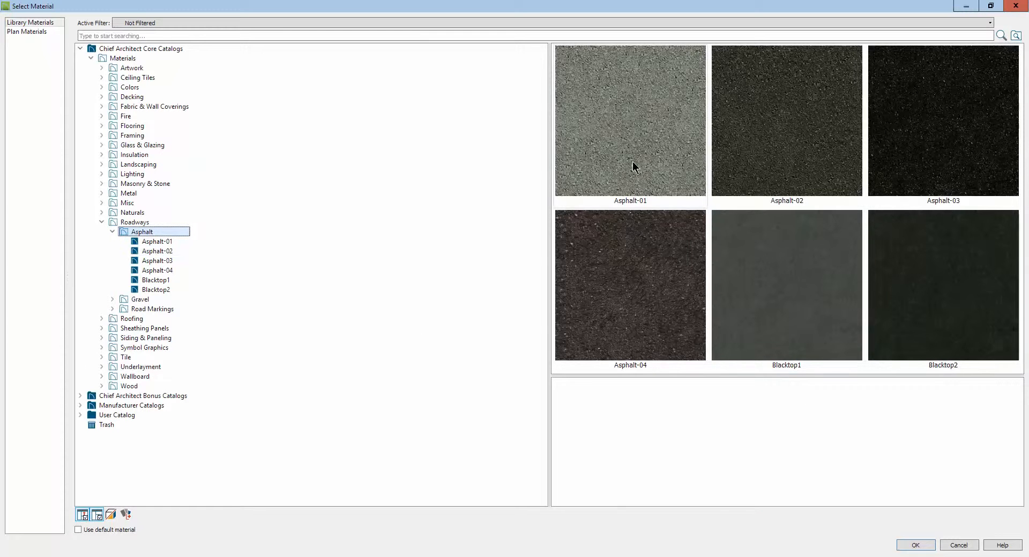
pyautogui.click(633, 166)
pyautogui.click(913, 545)
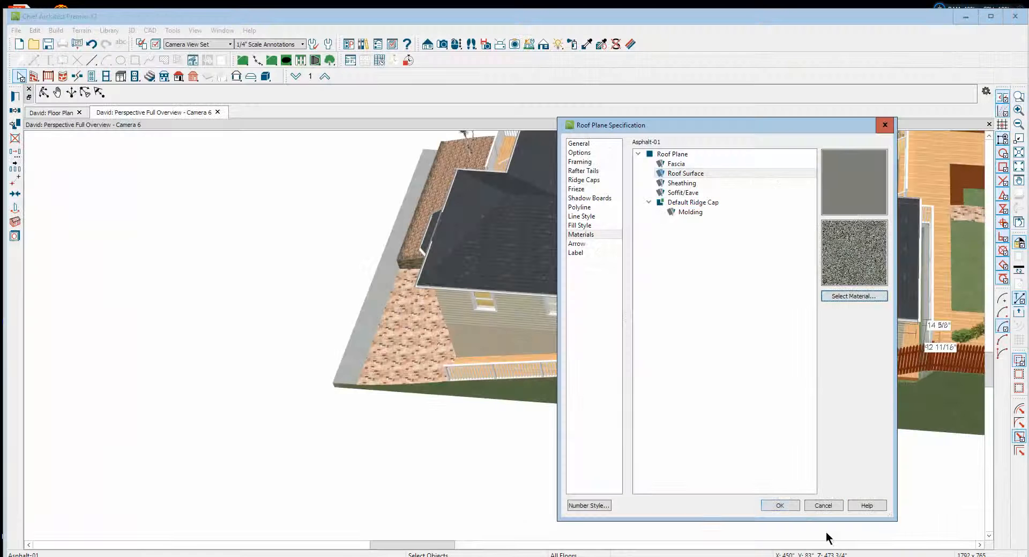
pyautogui.click(780, 506)
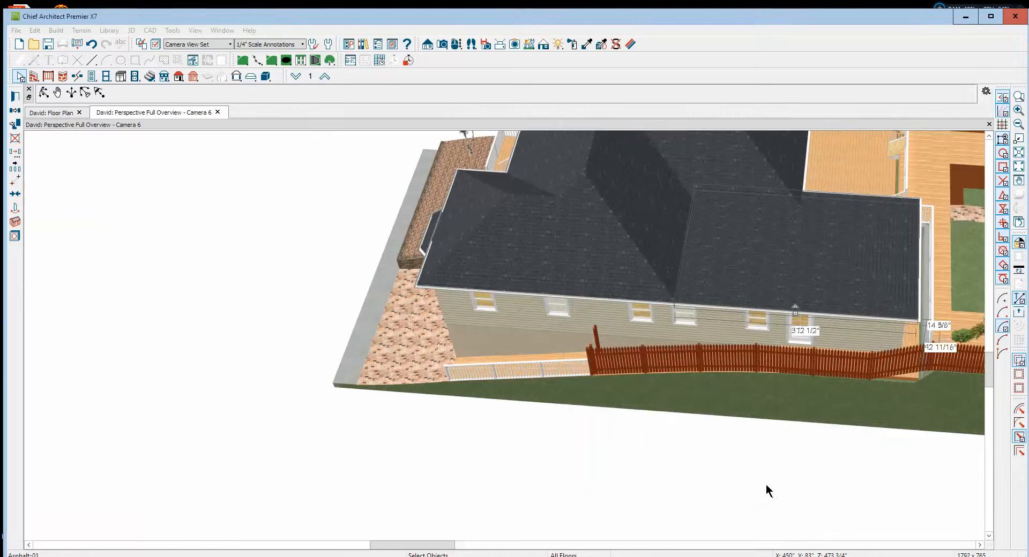
pyautogui.click(740, 258)
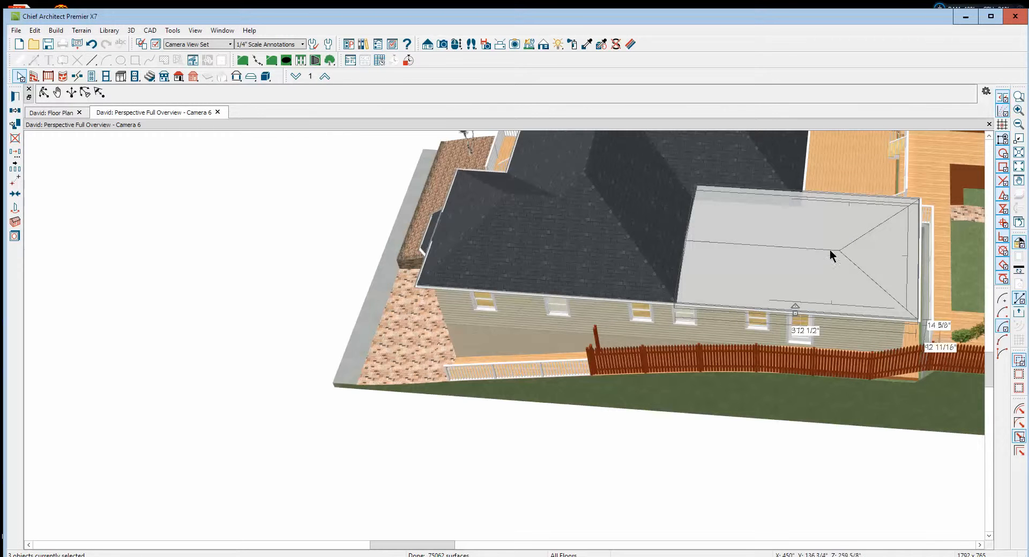
pyautogui.press('Escape')
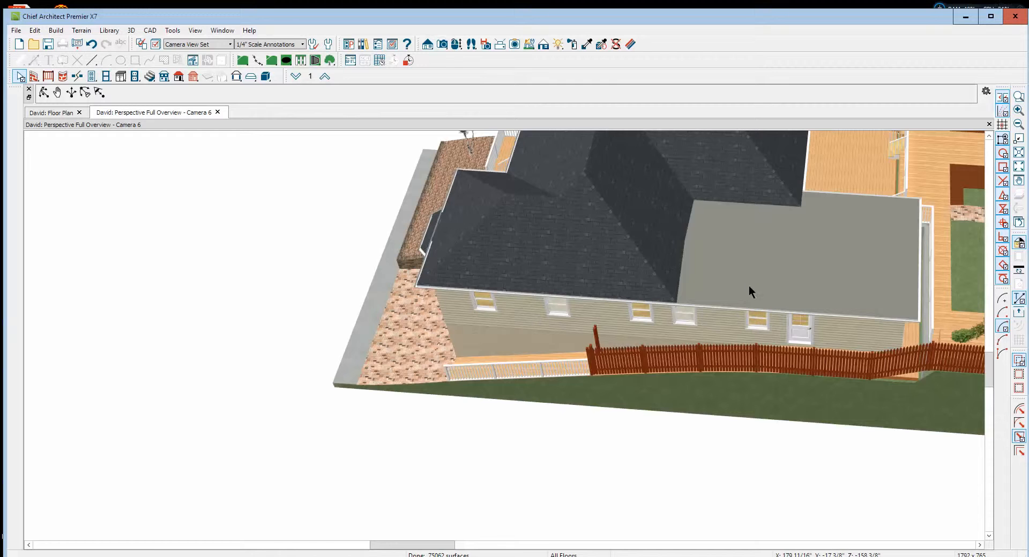
# Step: Examine the finished roof from all around the house, checking the low-slope section and its joints with the shingled planes
pyautogui.click(43, 94)
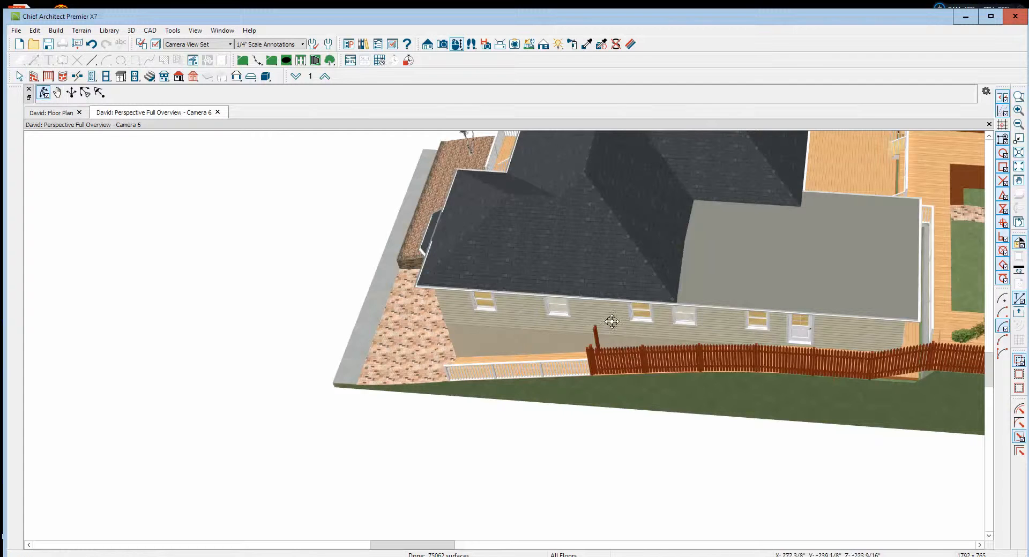
pyautogui.moveTo(609, 319); pyautogui.dragTo(417, 242)
pyautogui.moveTo(751, 242); pyautogui.dragTo(540, 244)
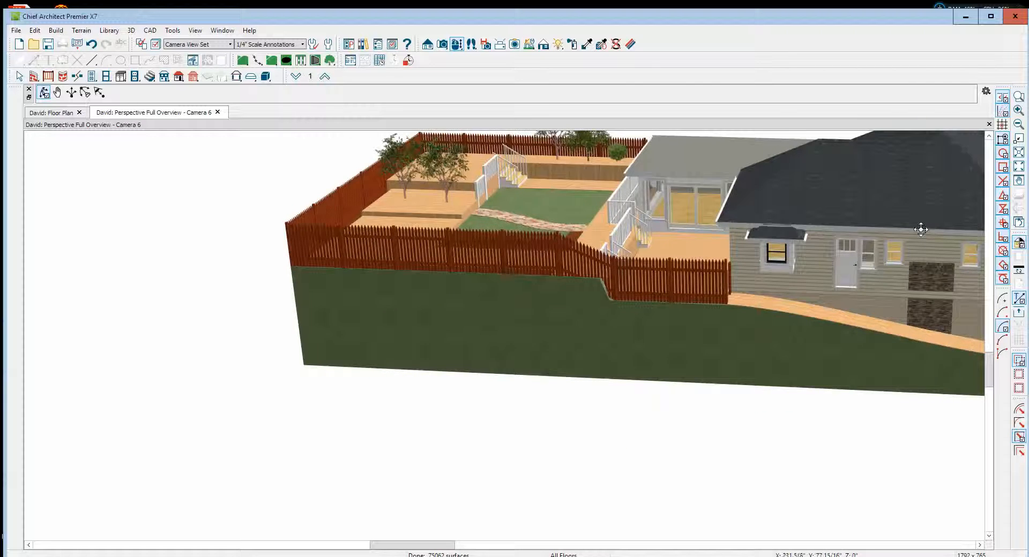
pyautogui.moveTo(921, 229); pyautogui.dragTo(871, 295)
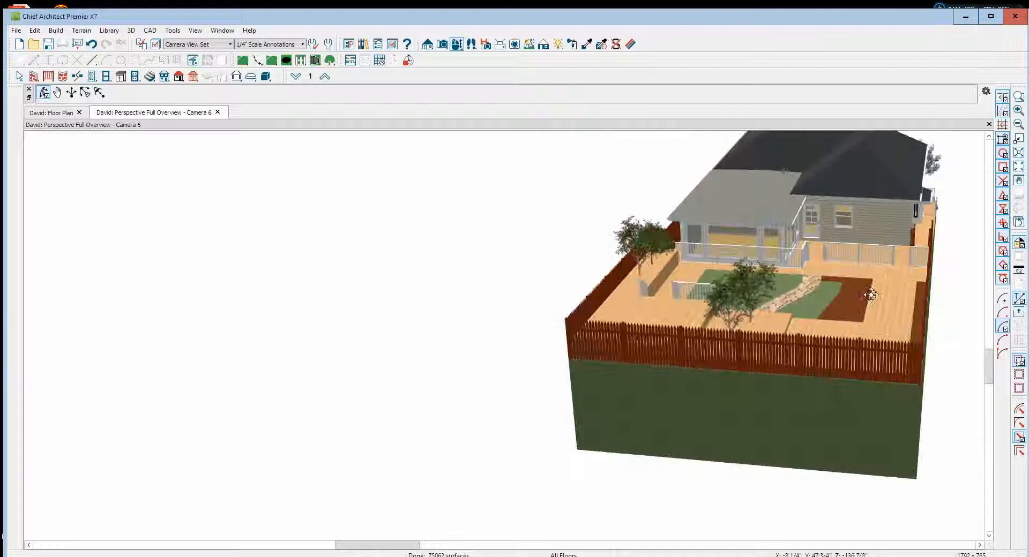
pyautogui.moveTo(686, 288); pyautogui.dragTo(862, 260)
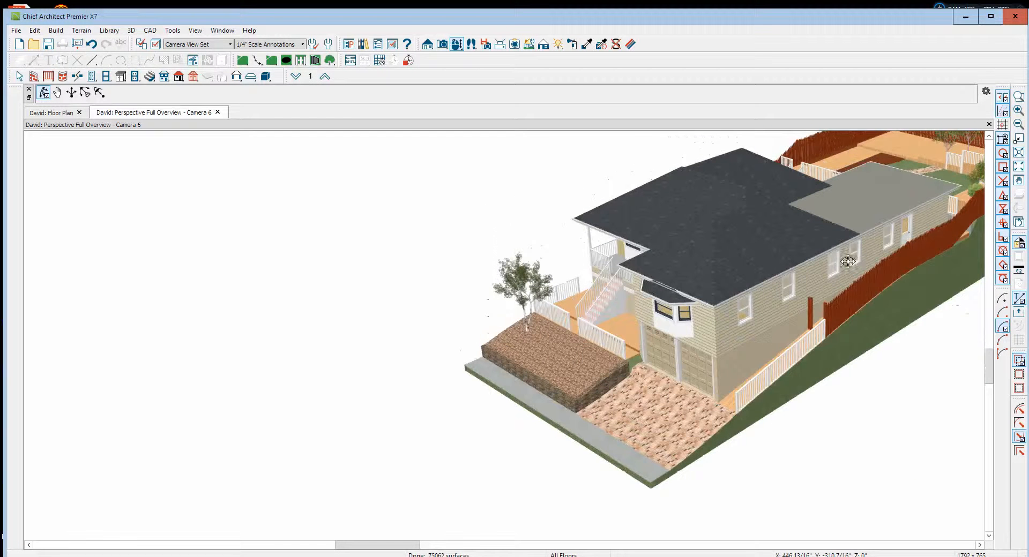
pyautogui.moveTo(674, 244); pyautogui.dragTo(687, 245)
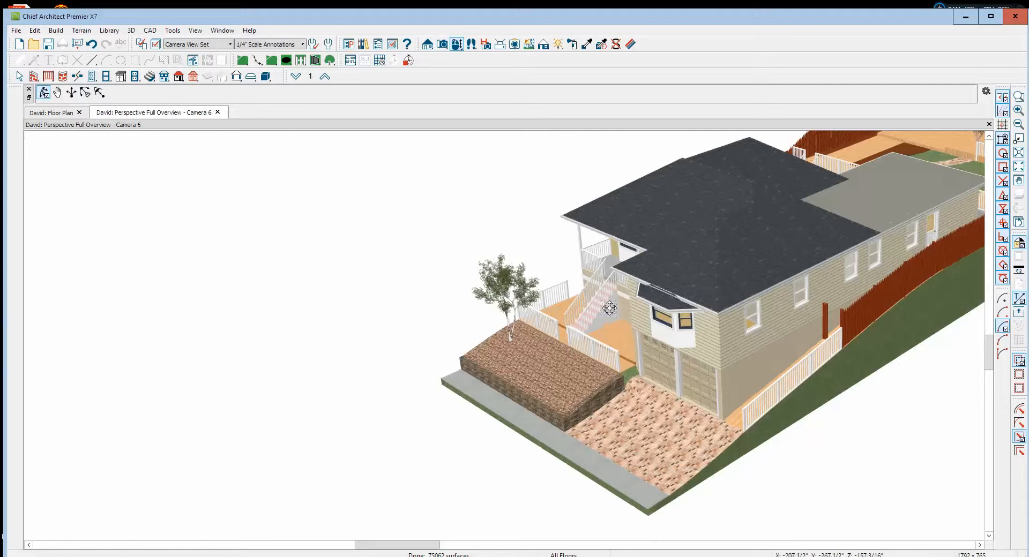
pyautogui.moveTo(813, 296); pyautogui.dragTo(576, 289)
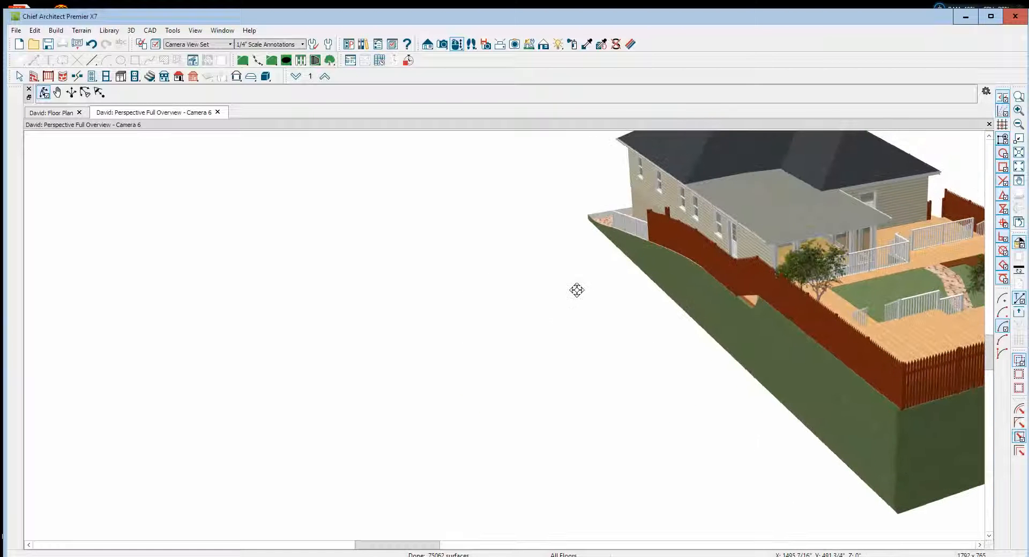